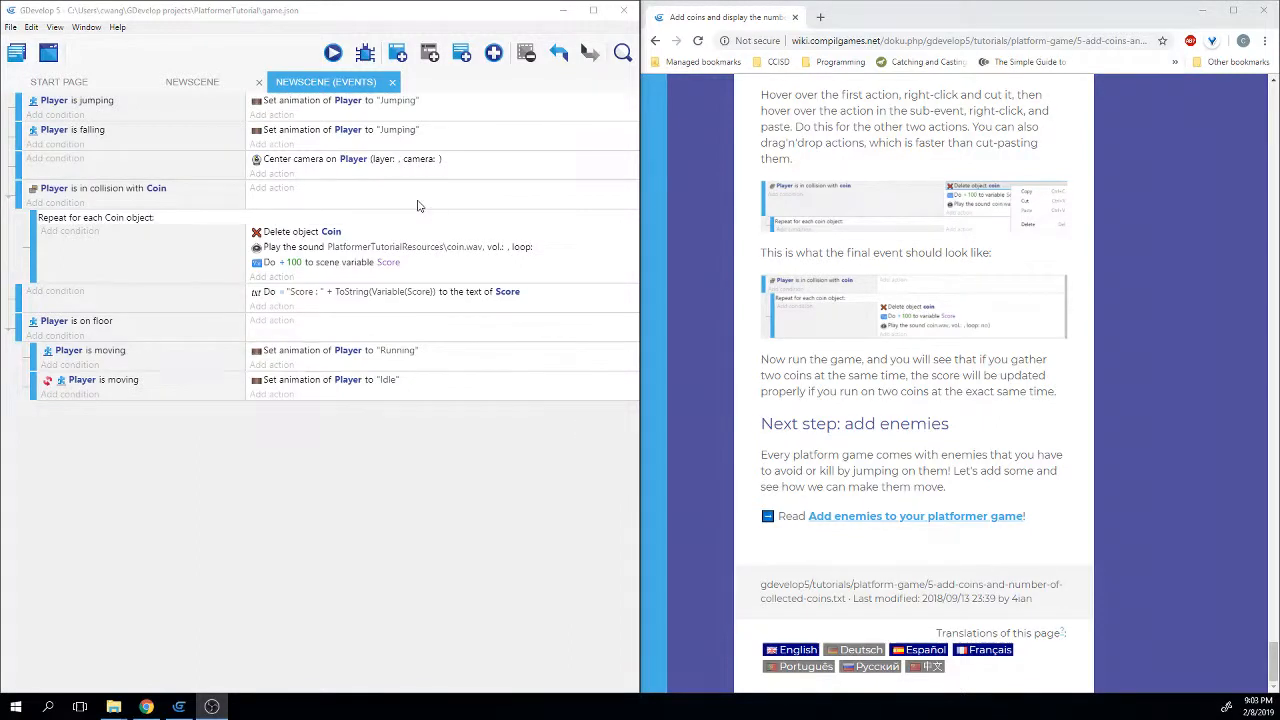
Preview the NewScene scene, move and jump the player across the platforms collecting coins to test the score, and close the preview.
click(199, 82)
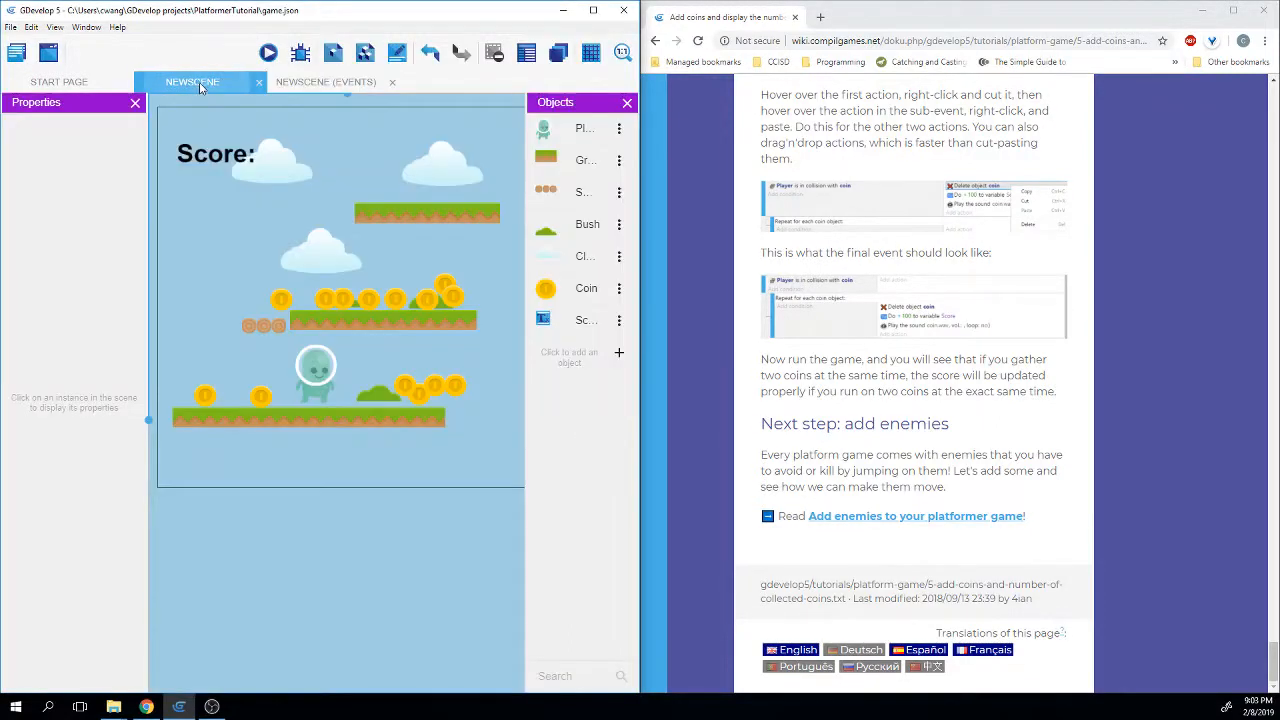
click(268, 54)
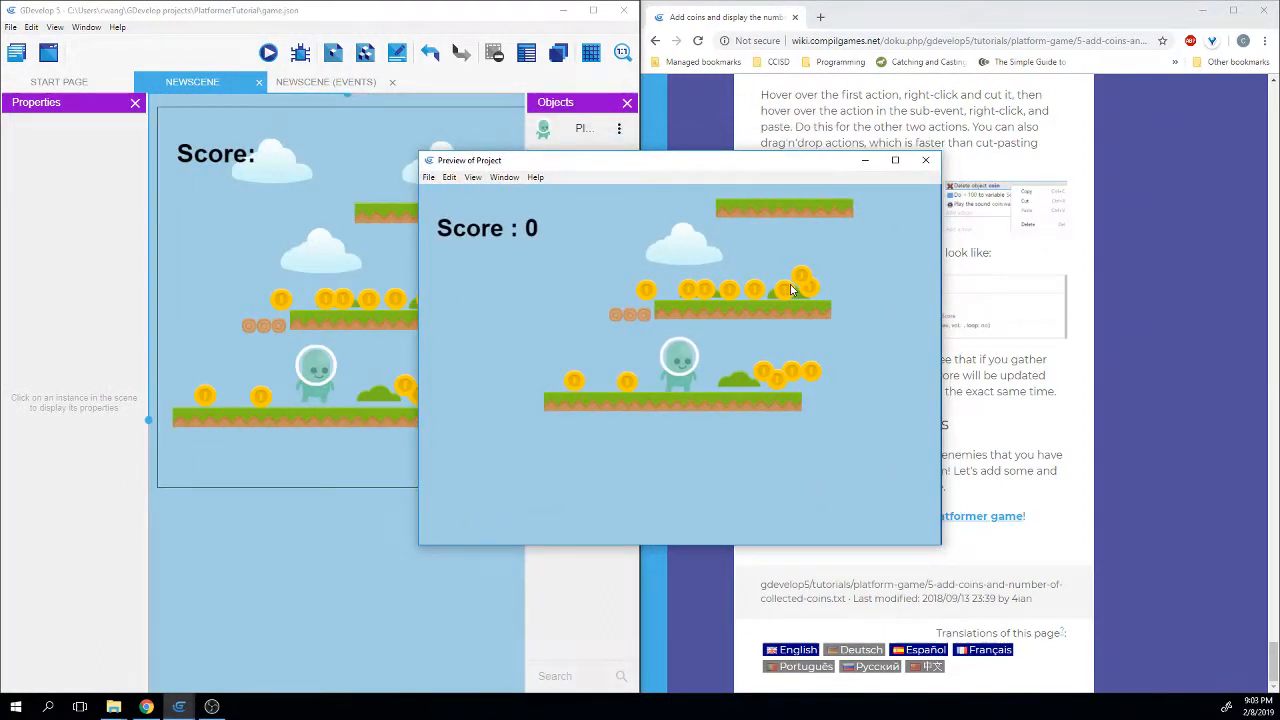
key(Right)
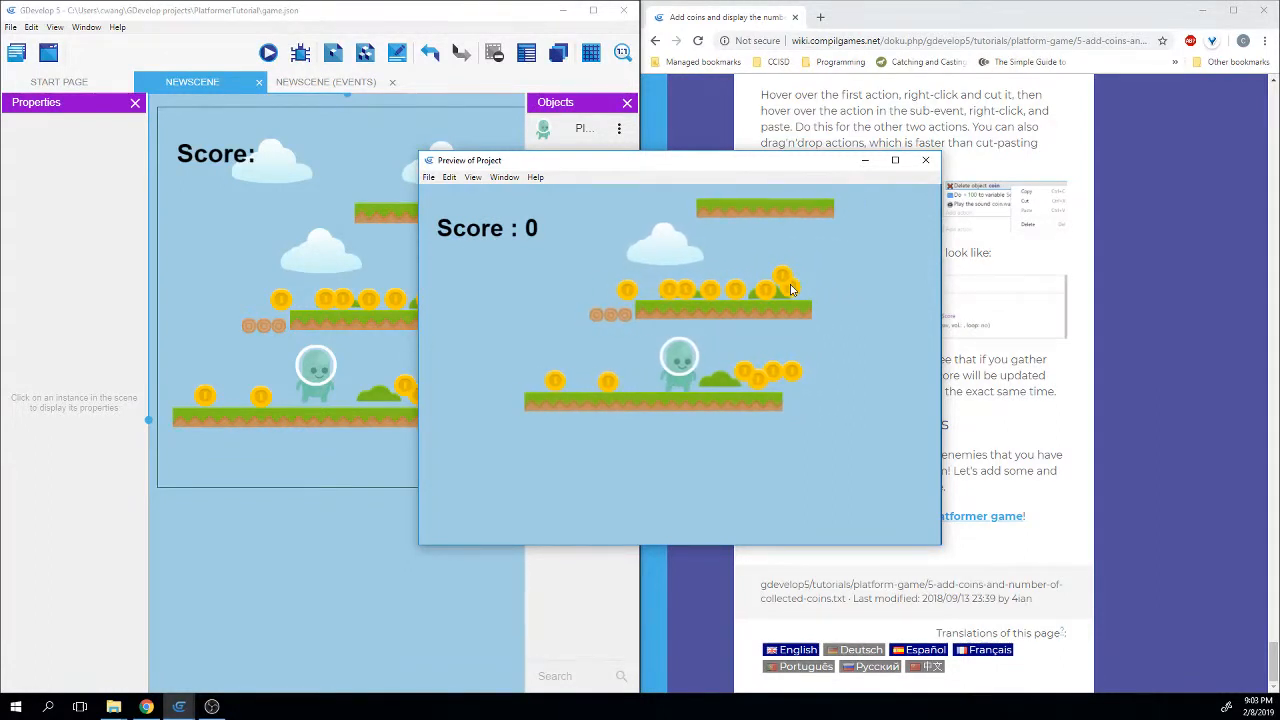
key(space)
key(space)
key(space)
key(Right)
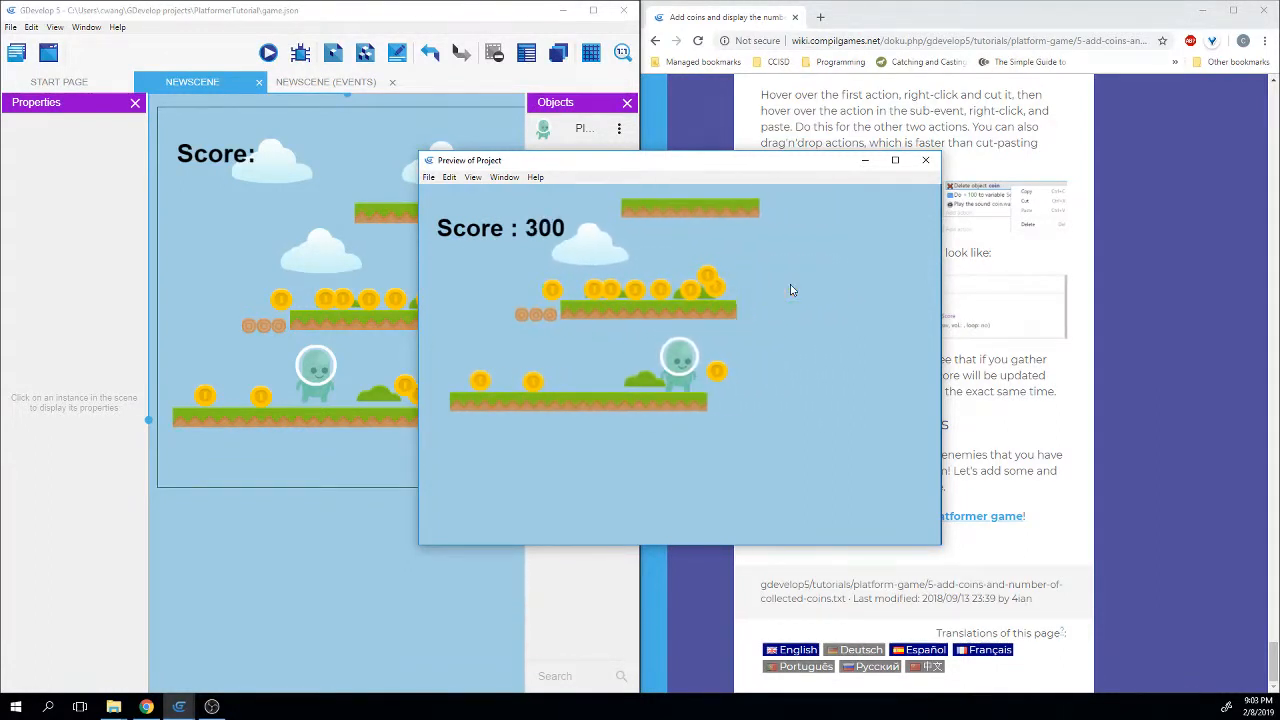
key(Left)
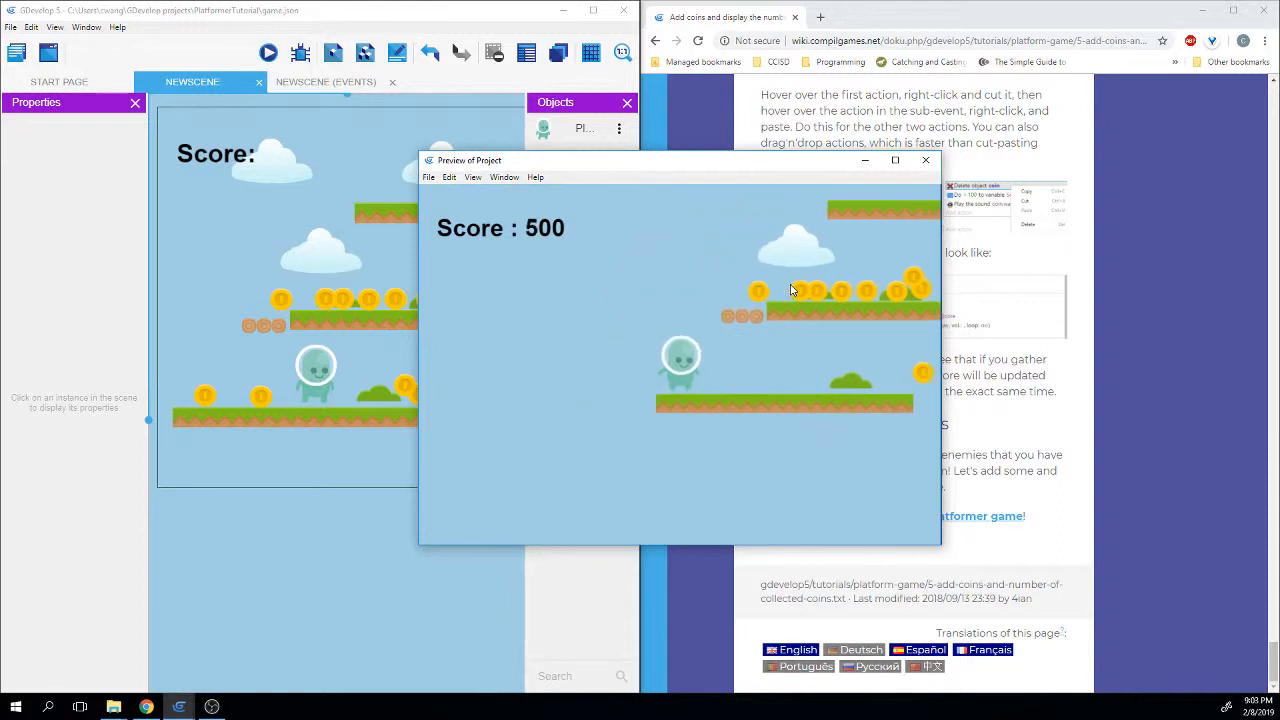
key(space)
key(Right)
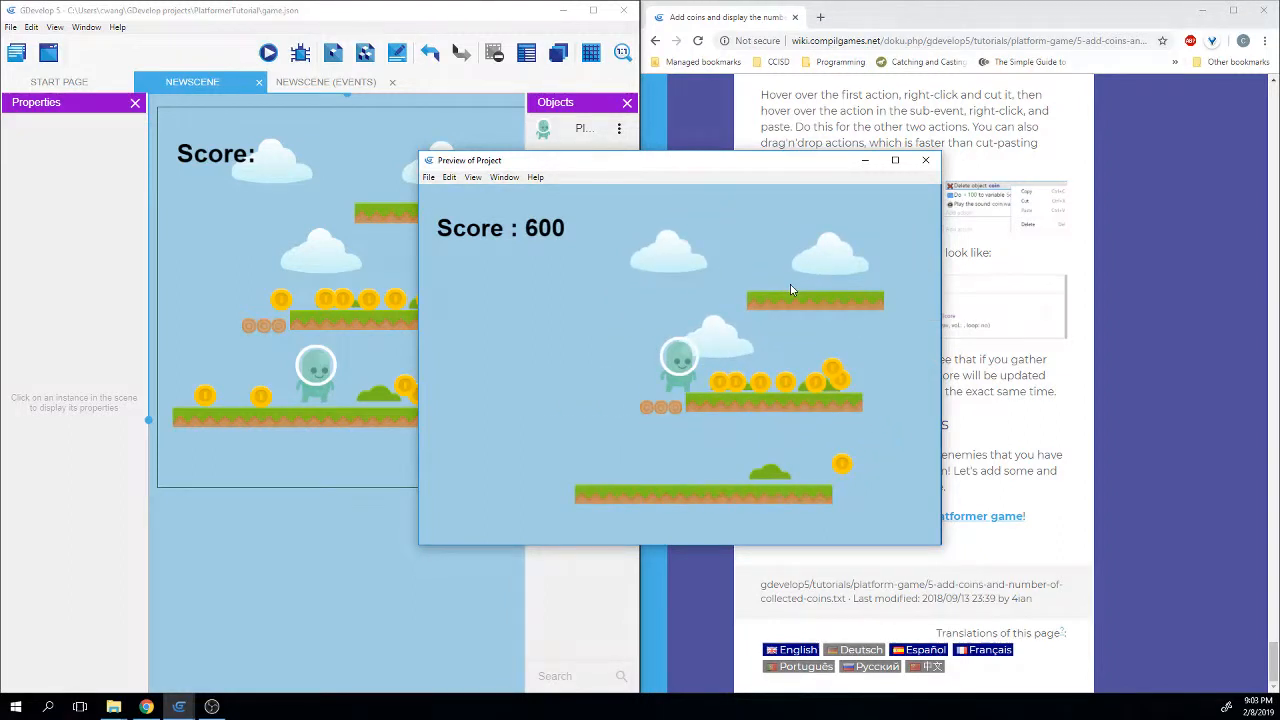
key(space)
key(space)
key(Right)
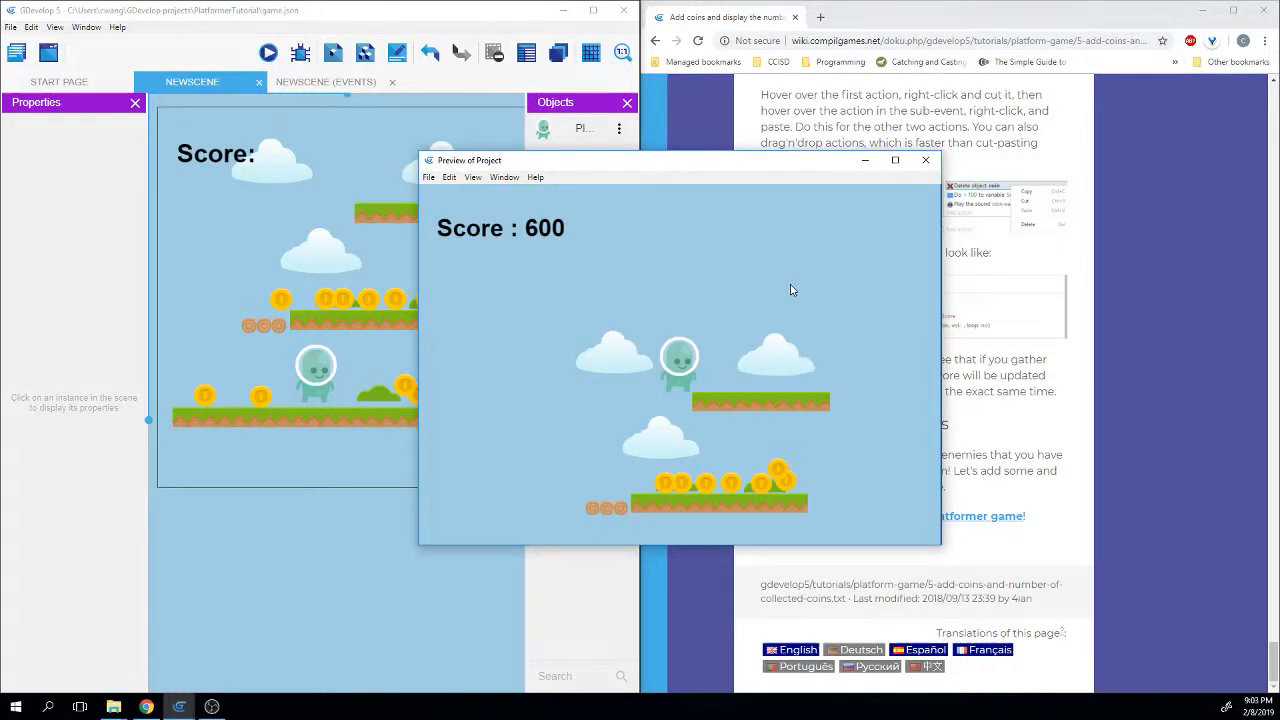
key(Left)
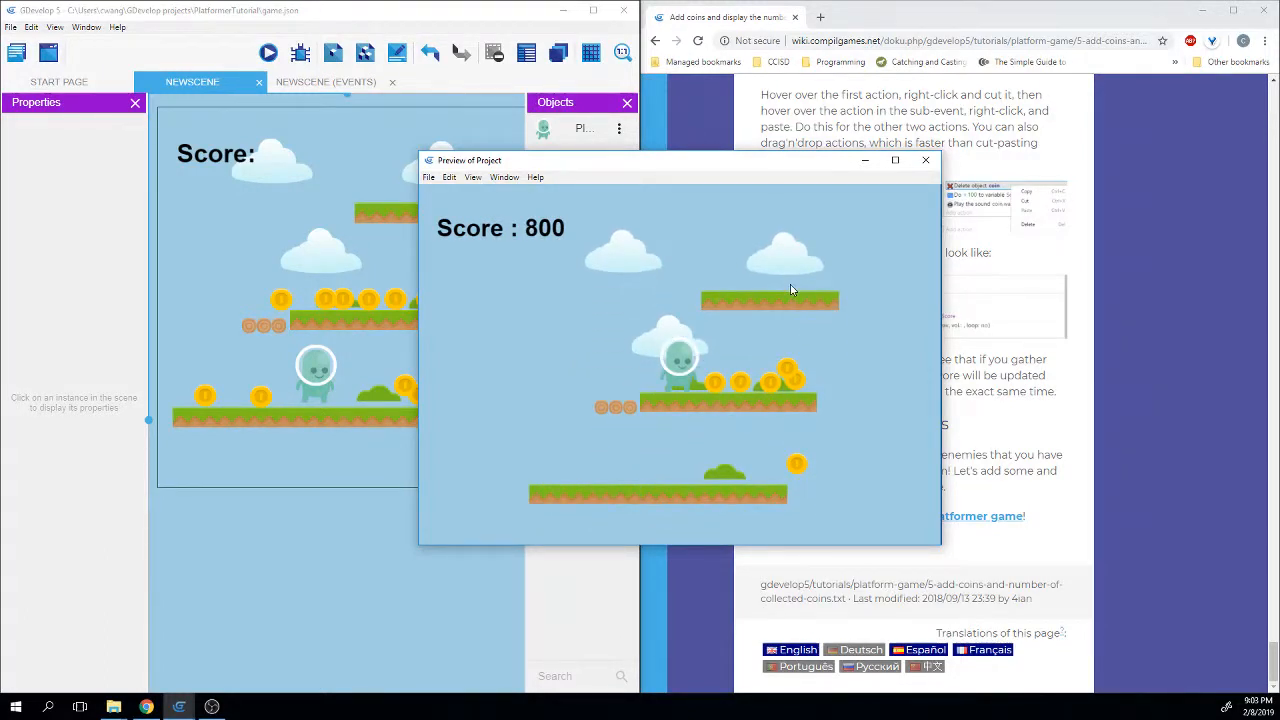
key(Right)
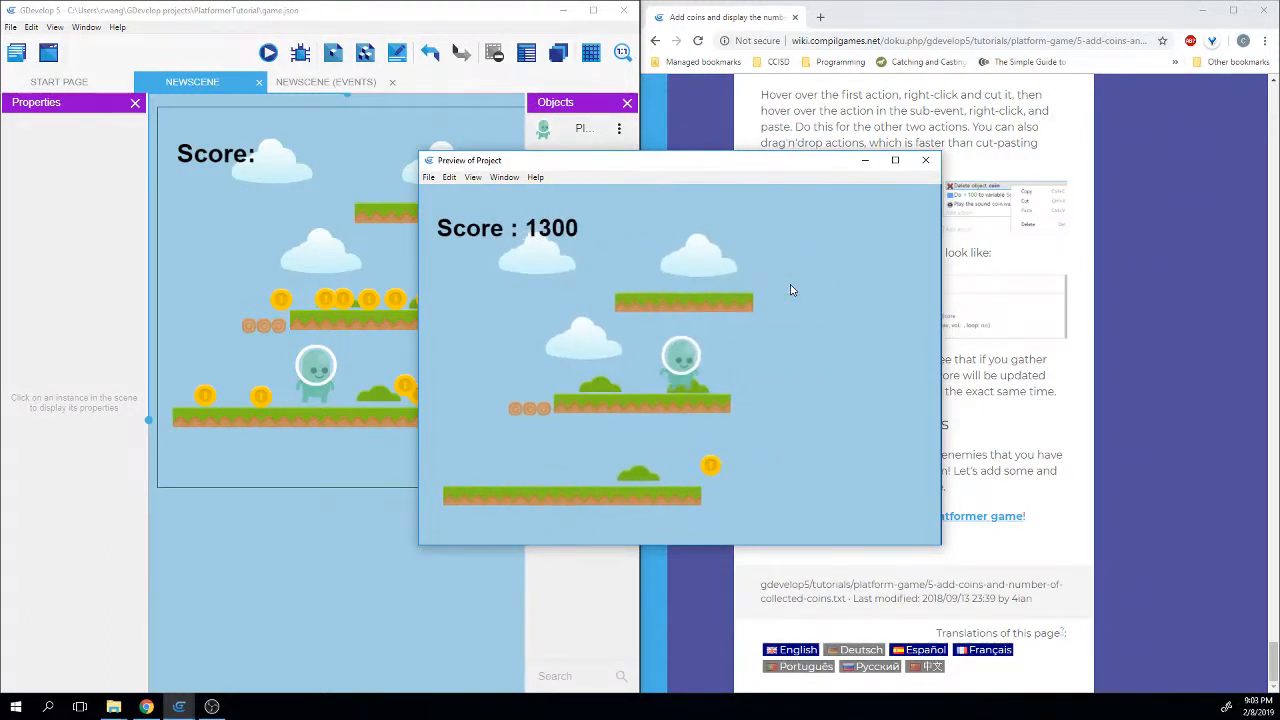
key(Left)
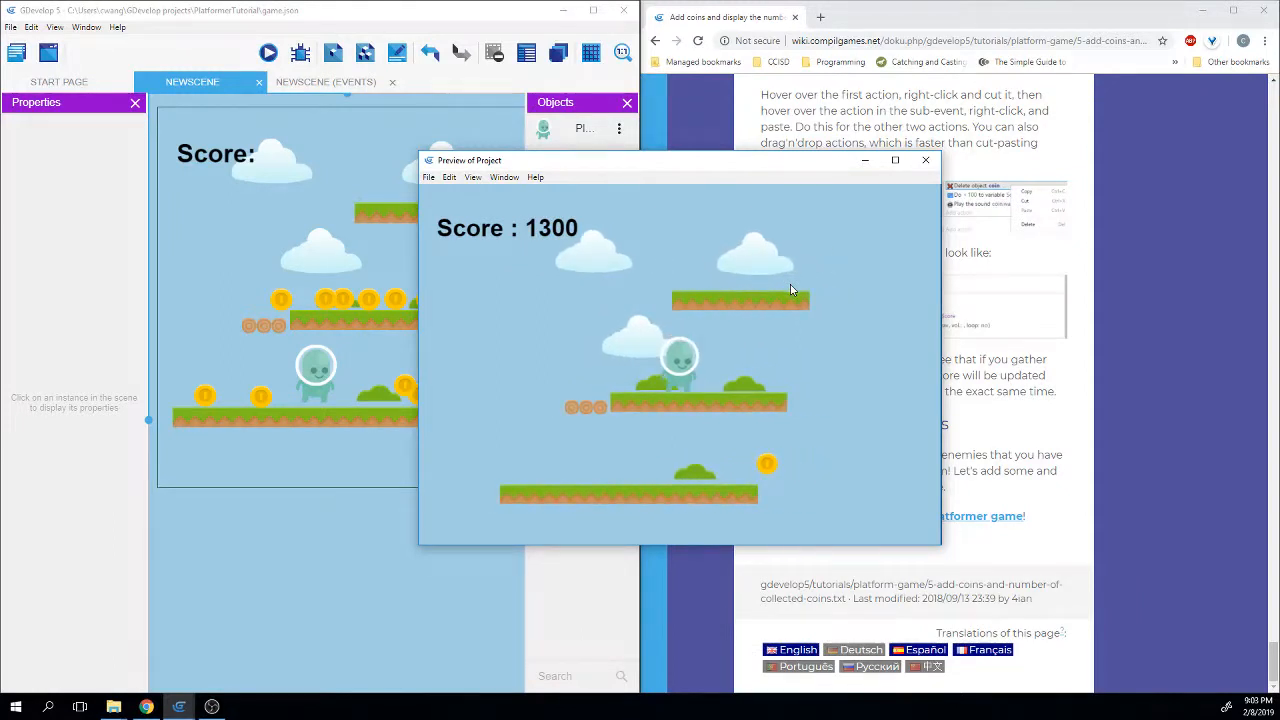
key(Right)
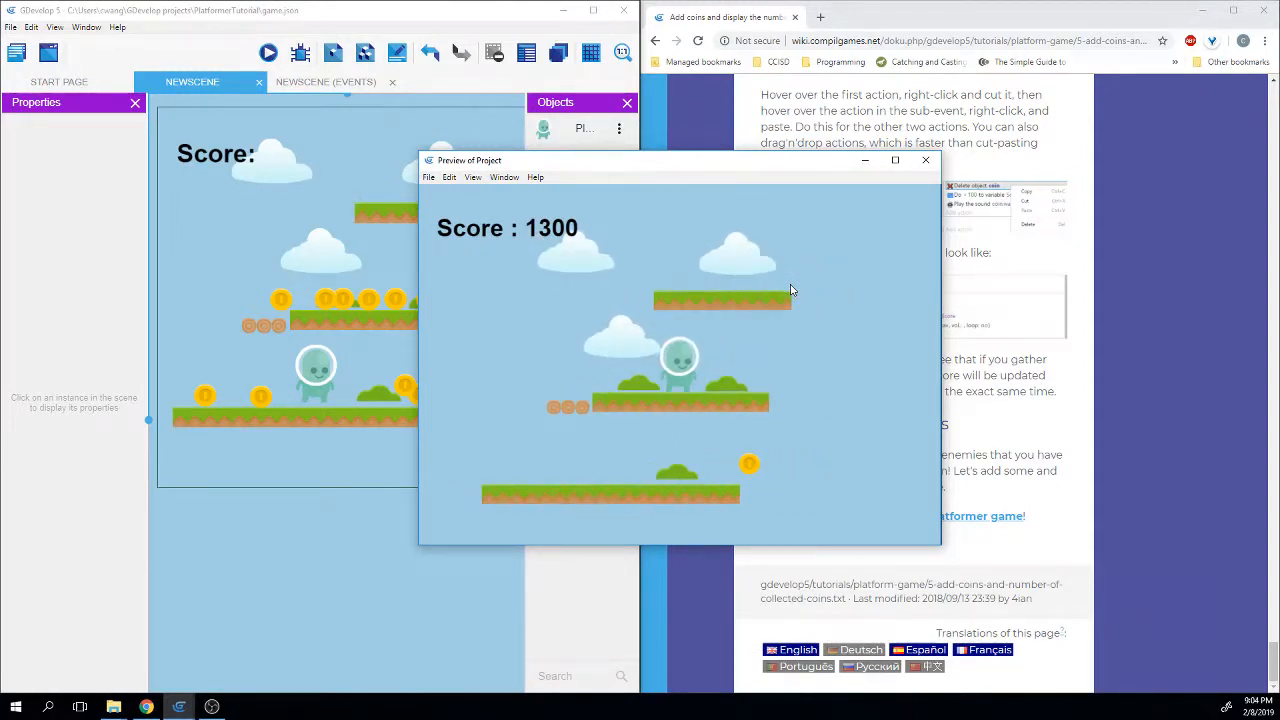
key(Left)
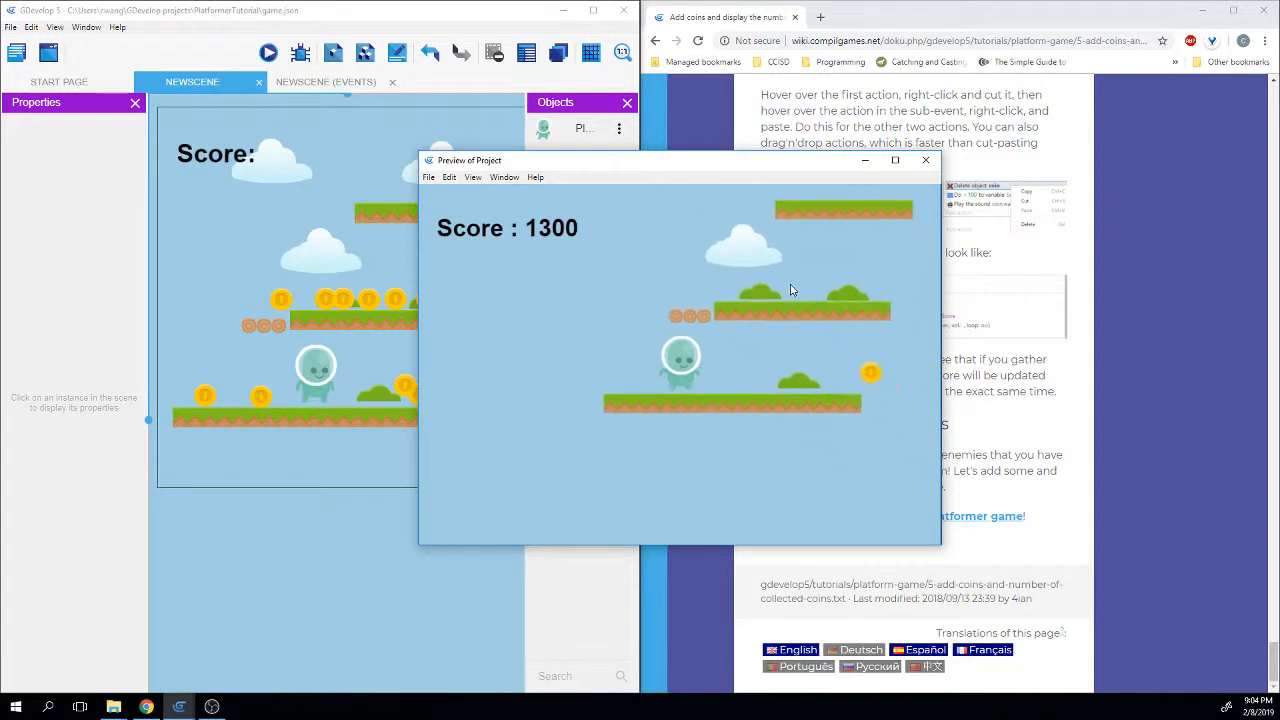
key(Right)
key(space)
key(Left)
key(space)
key(Left)
key(space)
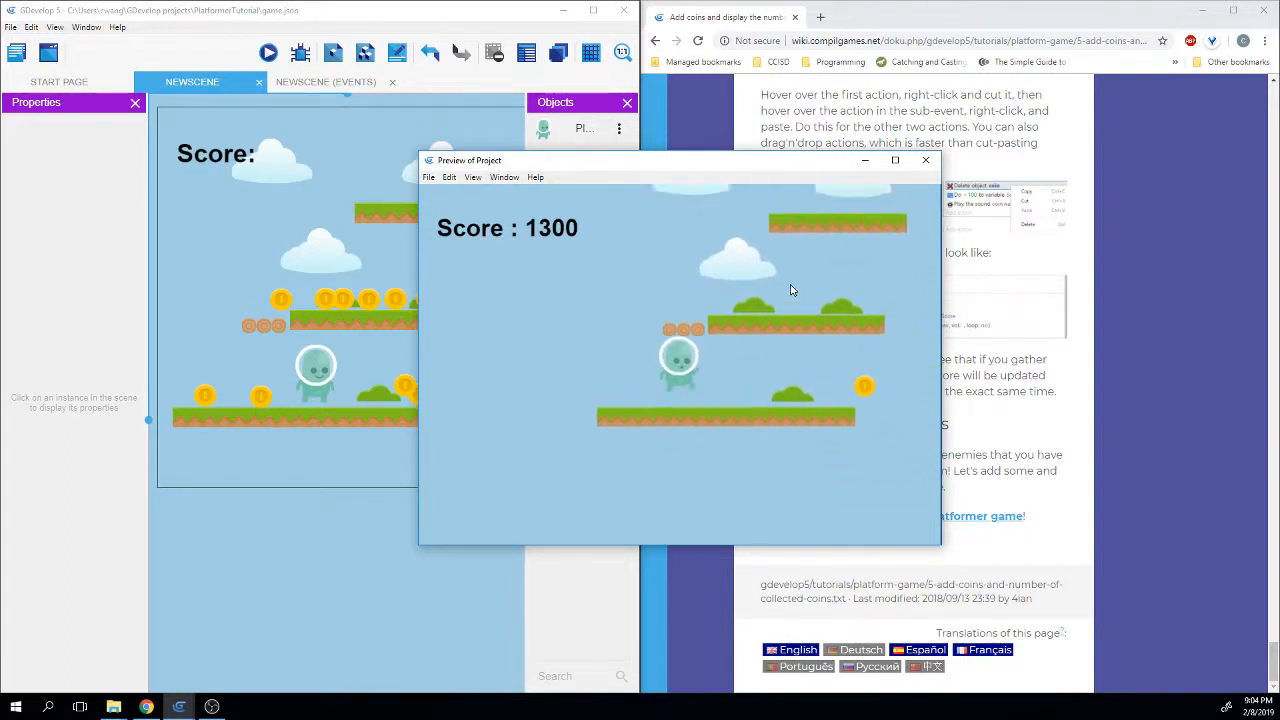
key(space)
key(Right)
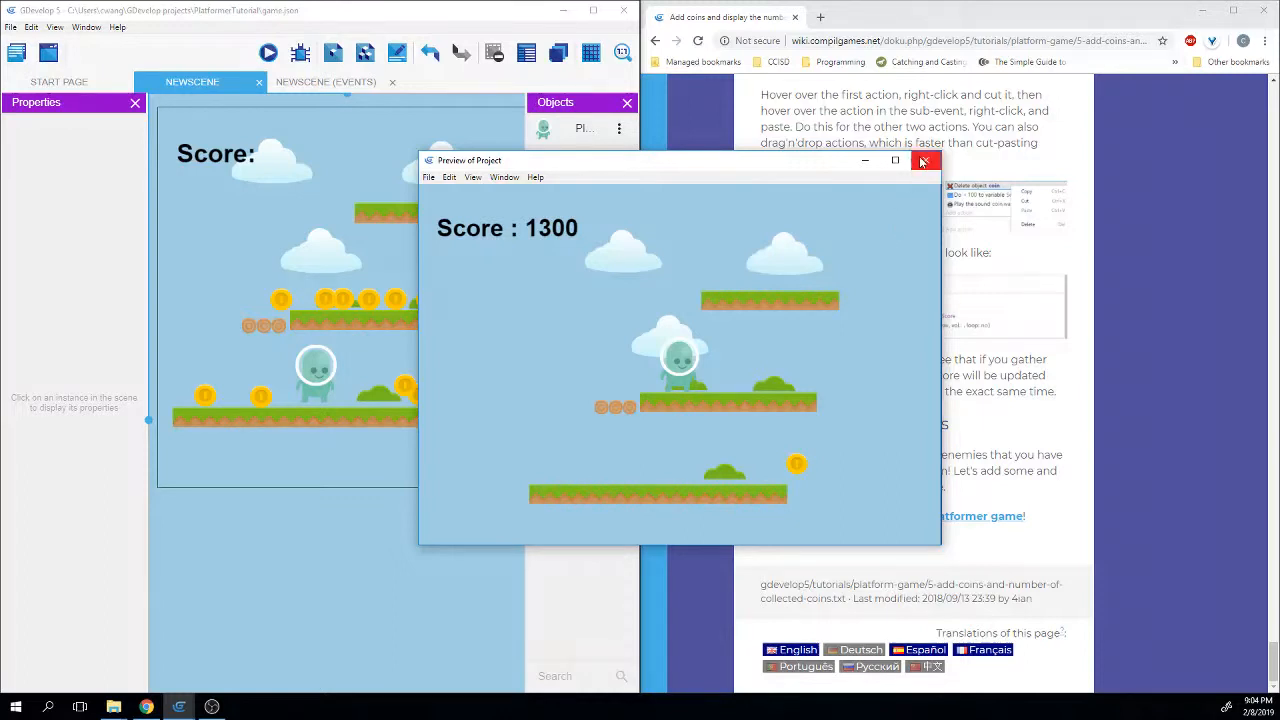
click(922, 162)
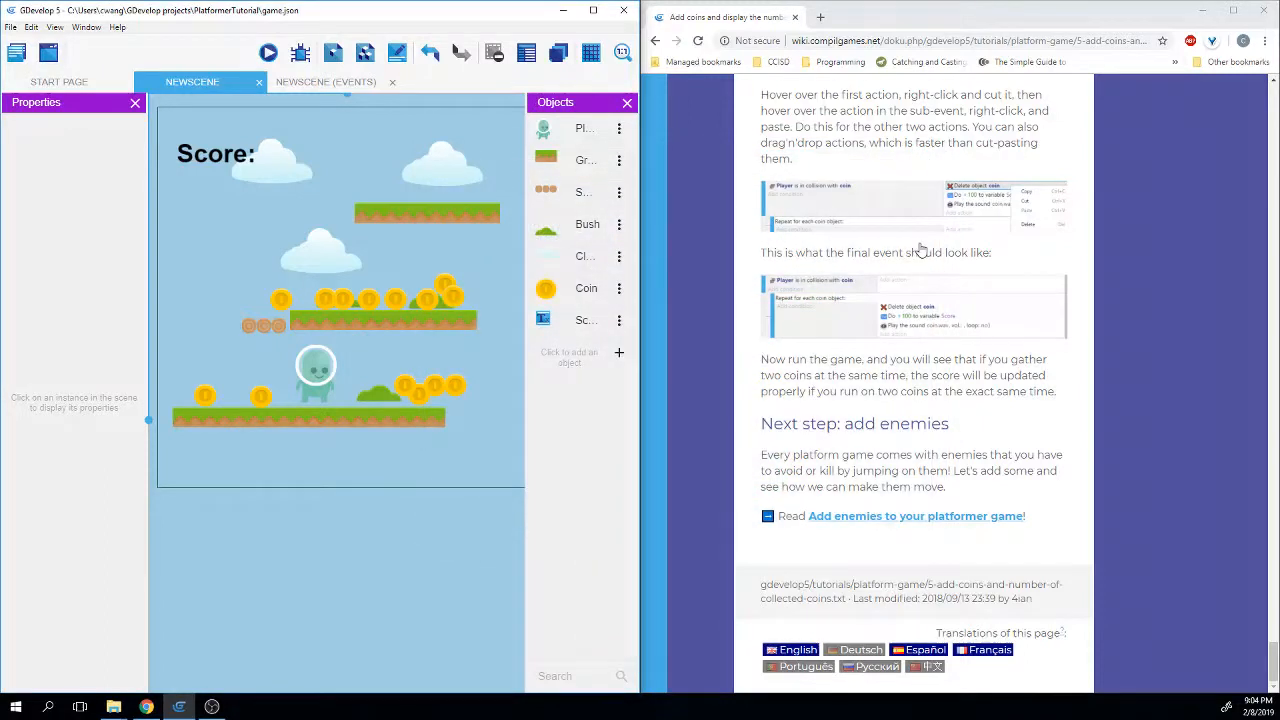
Go to the "Add enemies to your platformer game" tutorial page in the browser and read how to create the enemy object.
click(865, 518)
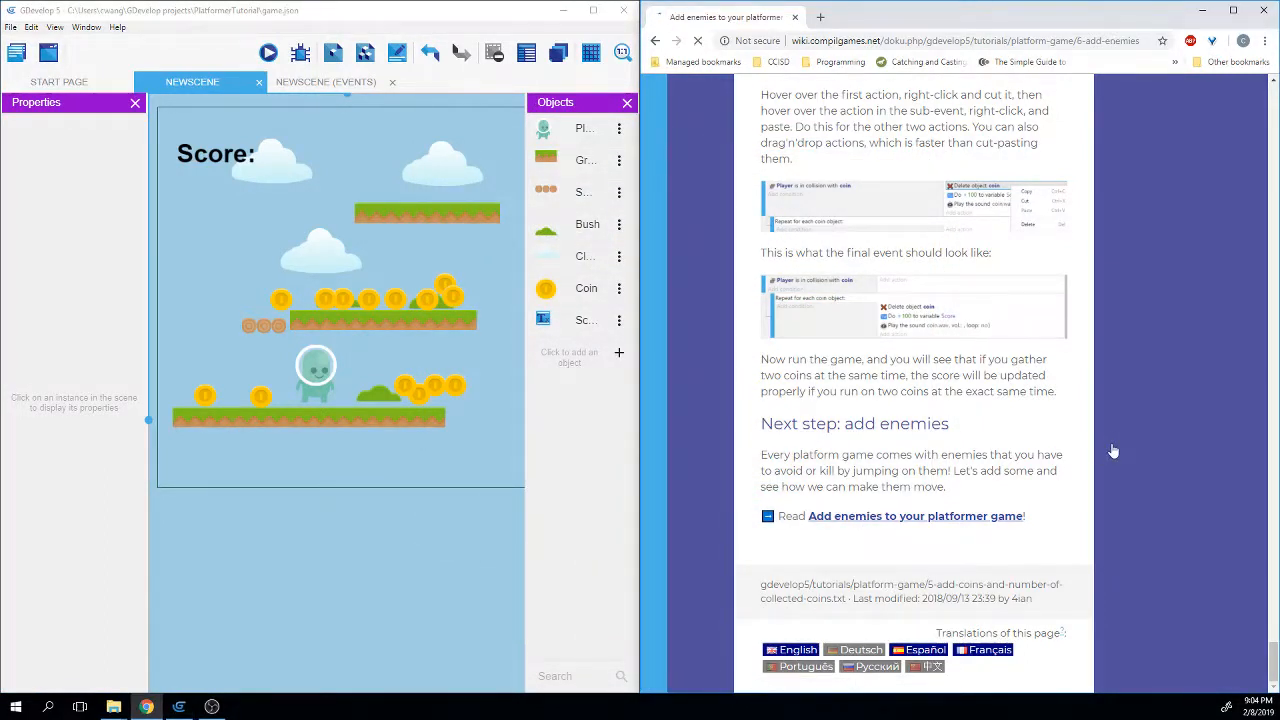
scroll(1090, 436, down, 4)
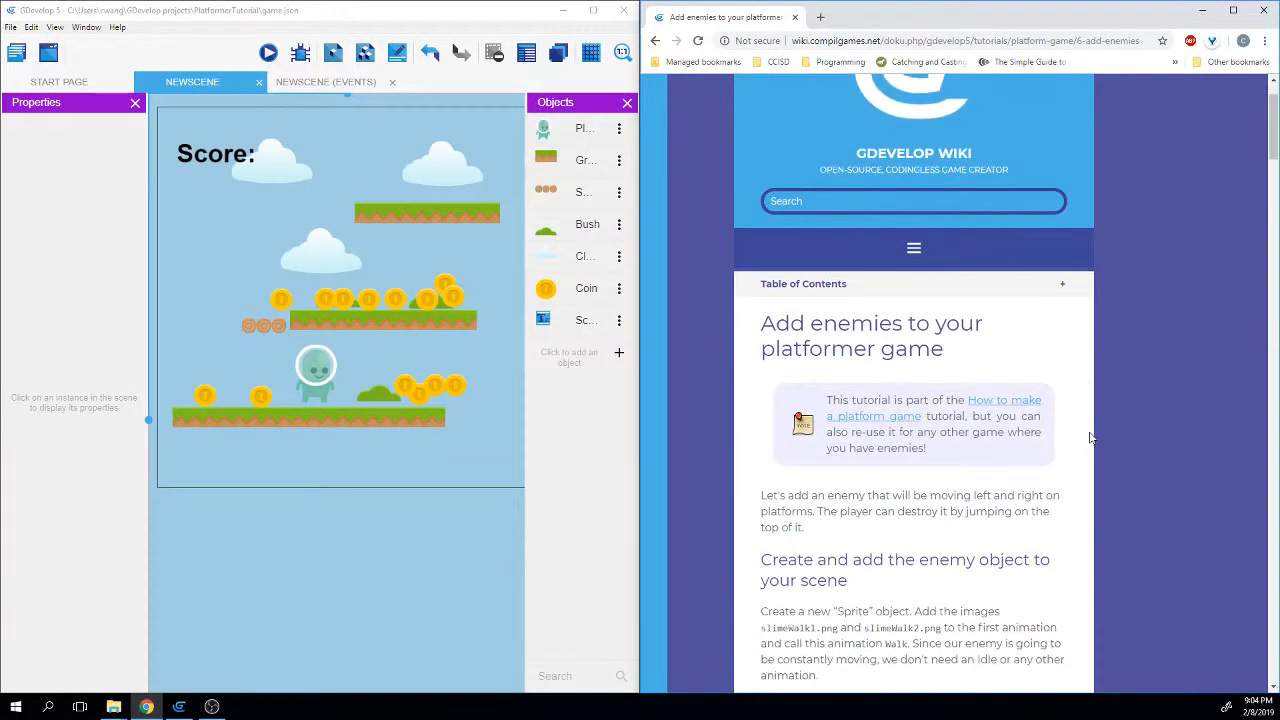
scroll(1090, 437, down, 2)
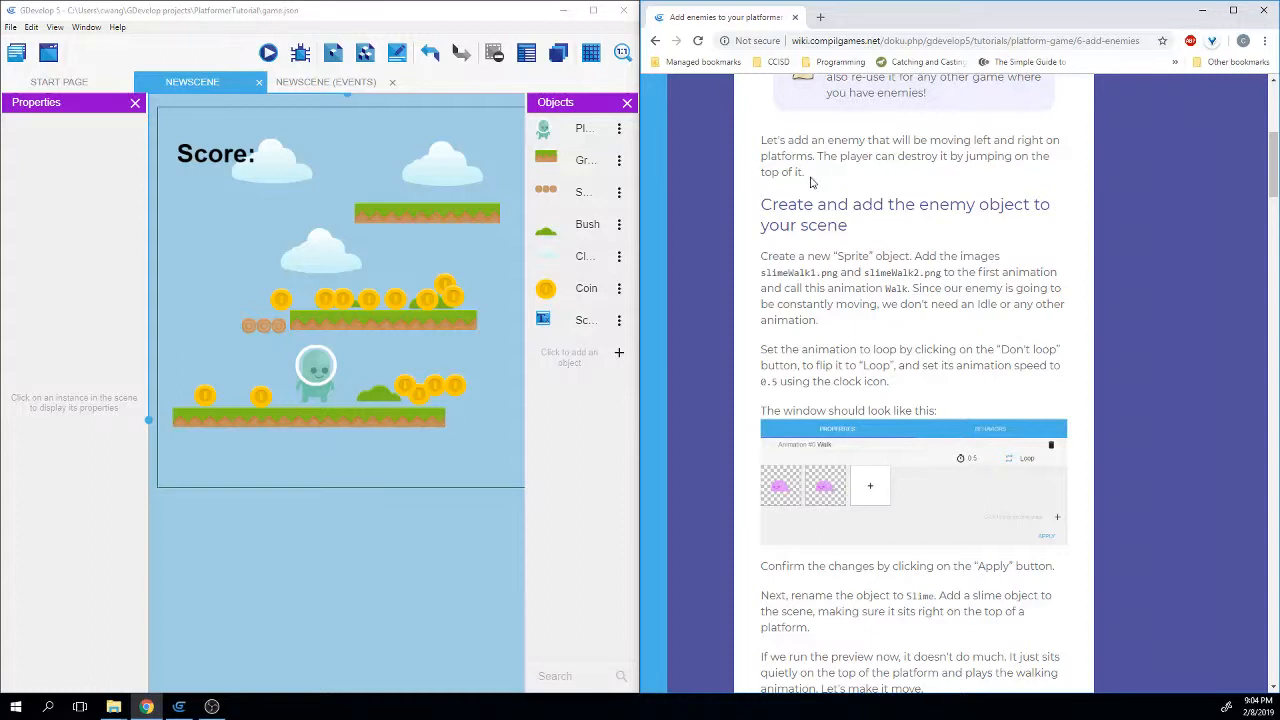
scroll(811, 182, down, 1)
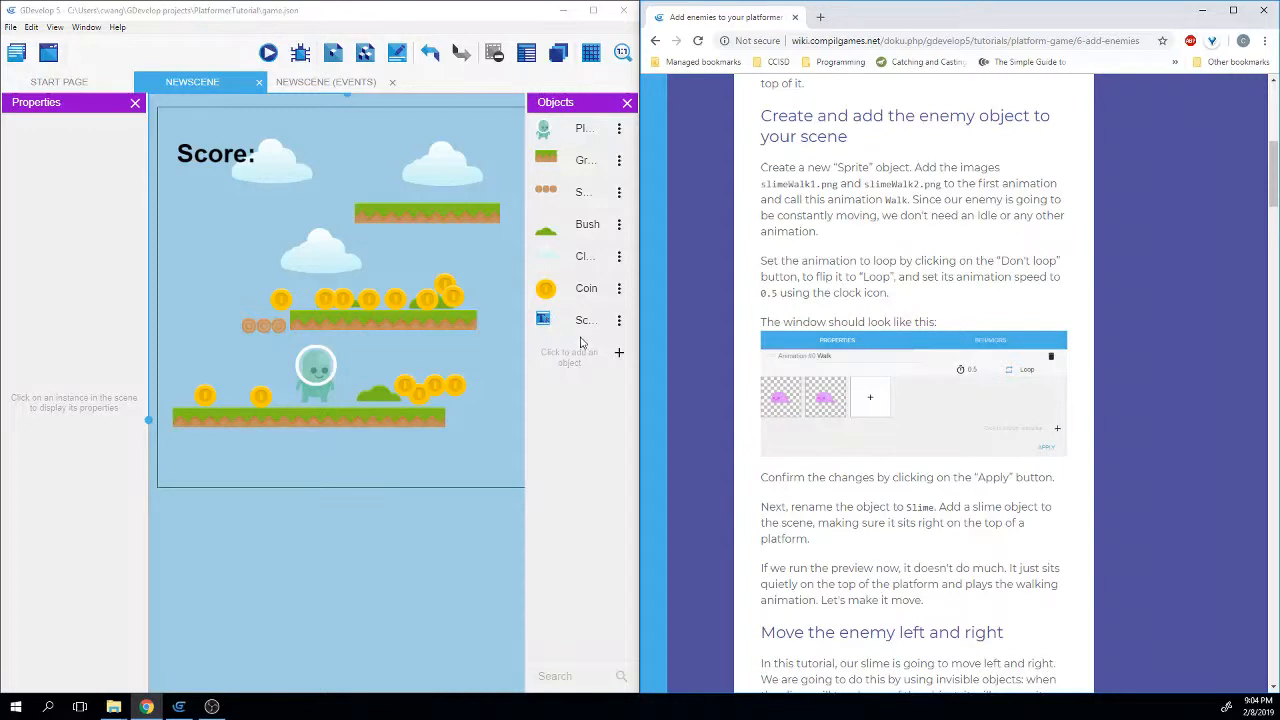
Add a new Sprite object to the scene and give it a first, empty animation.
click(619, 355)
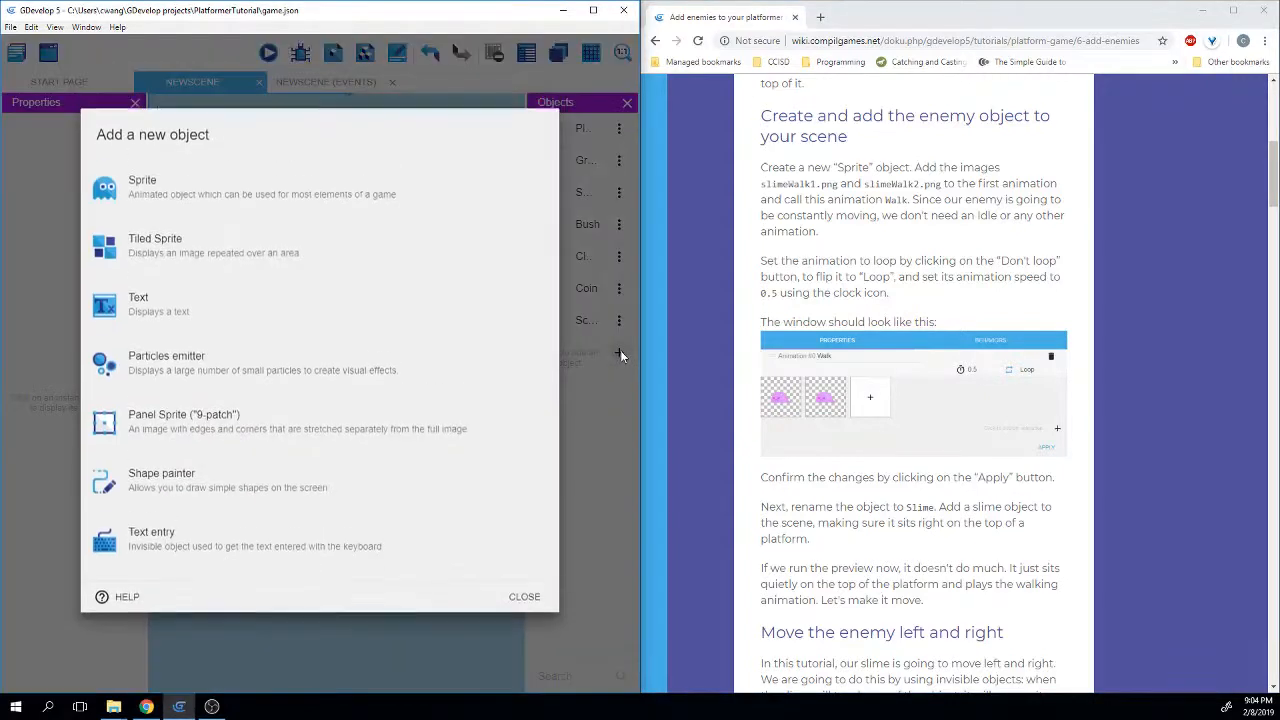
click(287, 205)
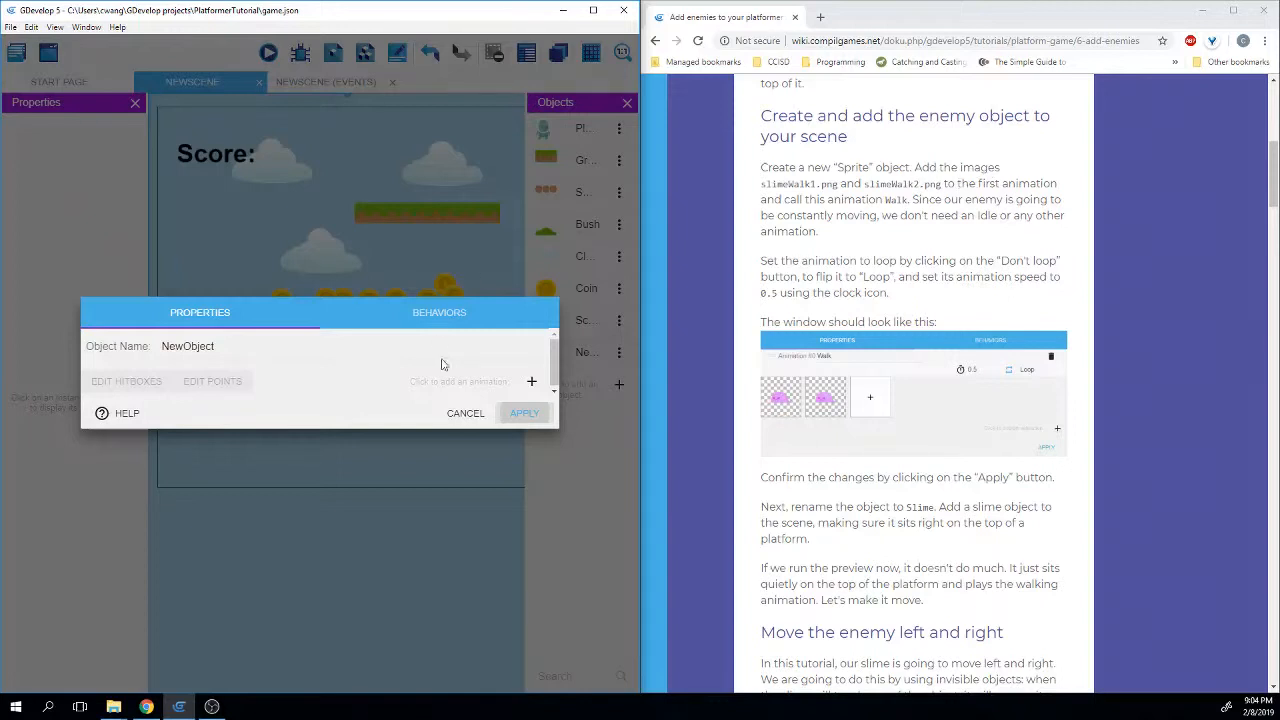
click(532, 384)
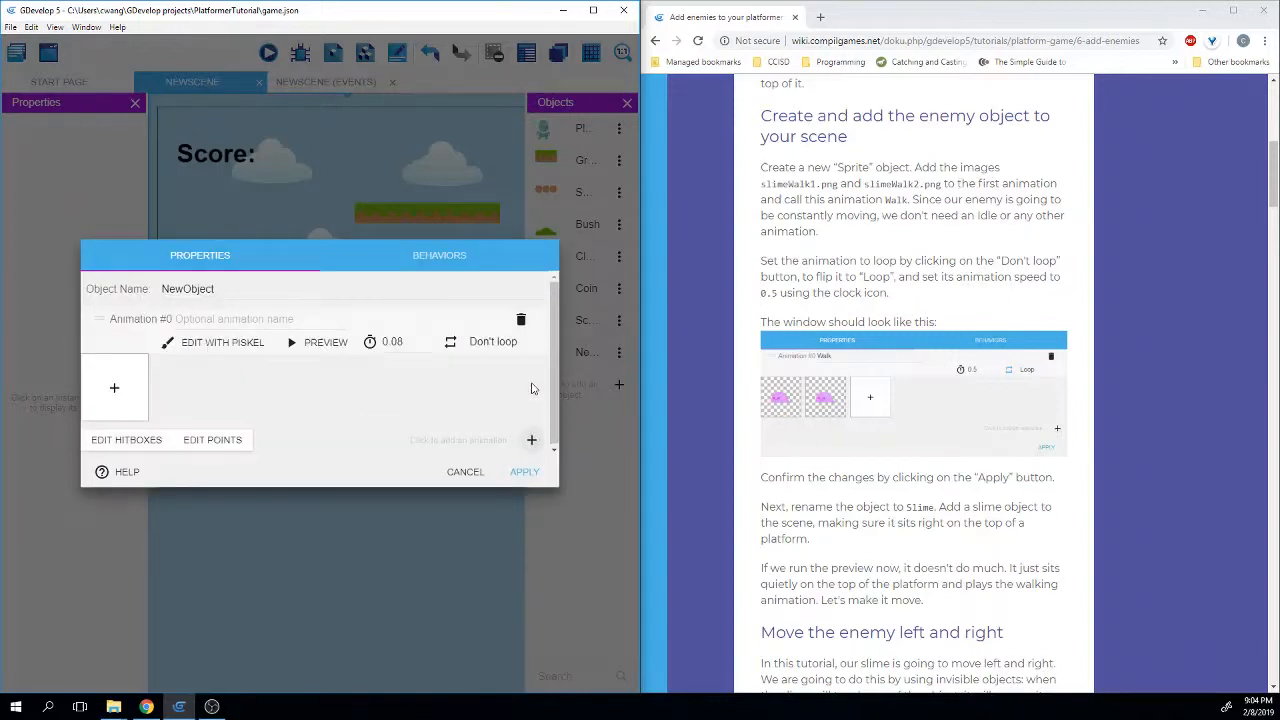
Add the images slimeWalk1 and slimeWalk2 from the PlatformerTutorialResources folder to the new sprite's first animation.
click(127, 389)
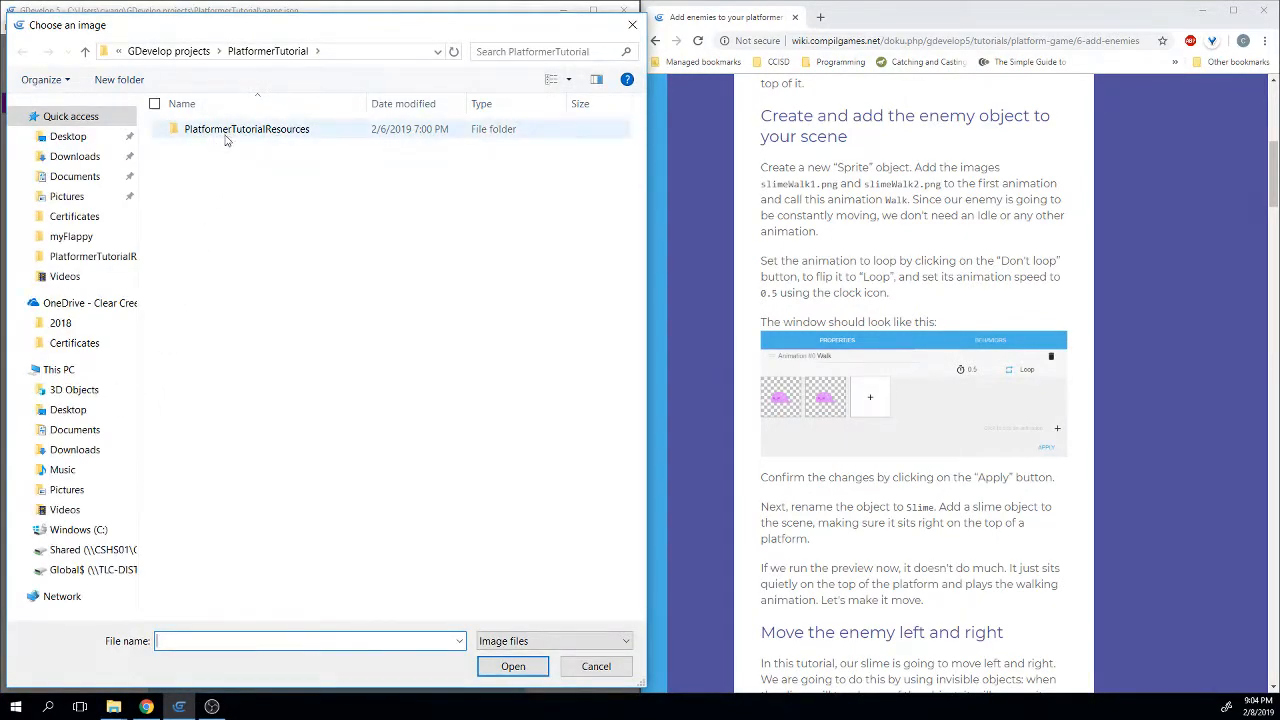
double_click(228, 134)
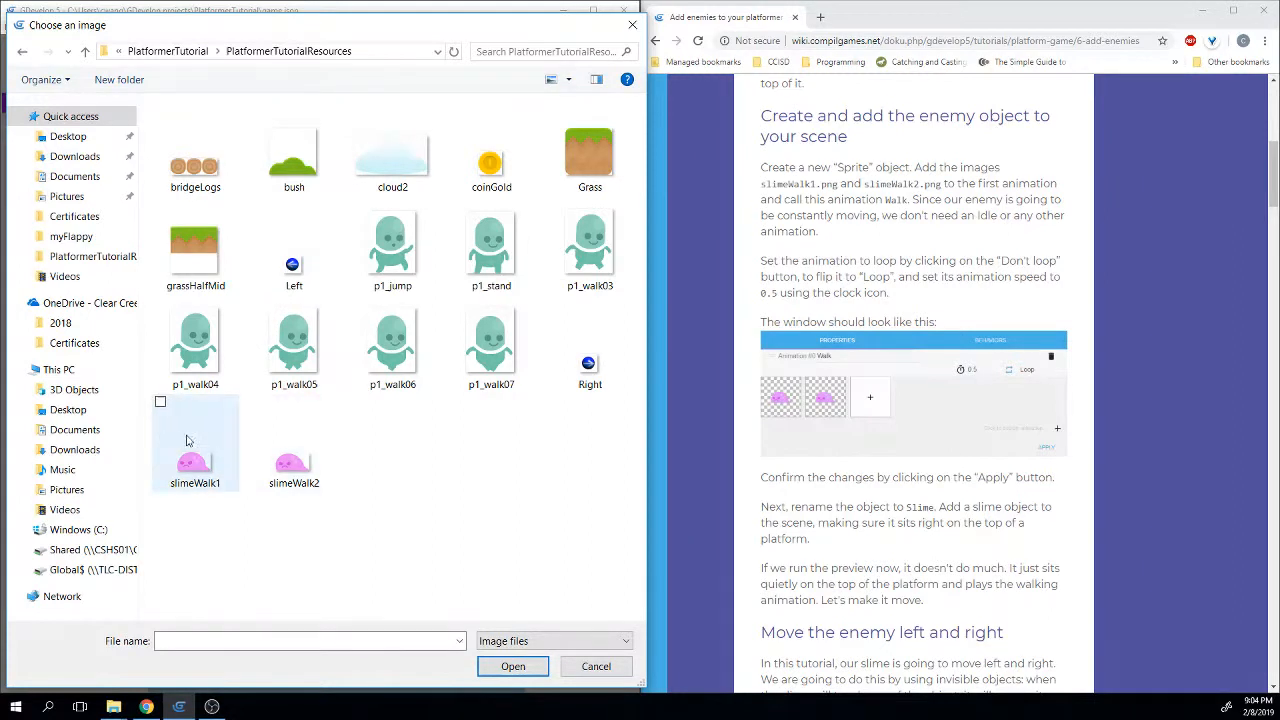
click(186, 440)
ctrl+click(316, 448)
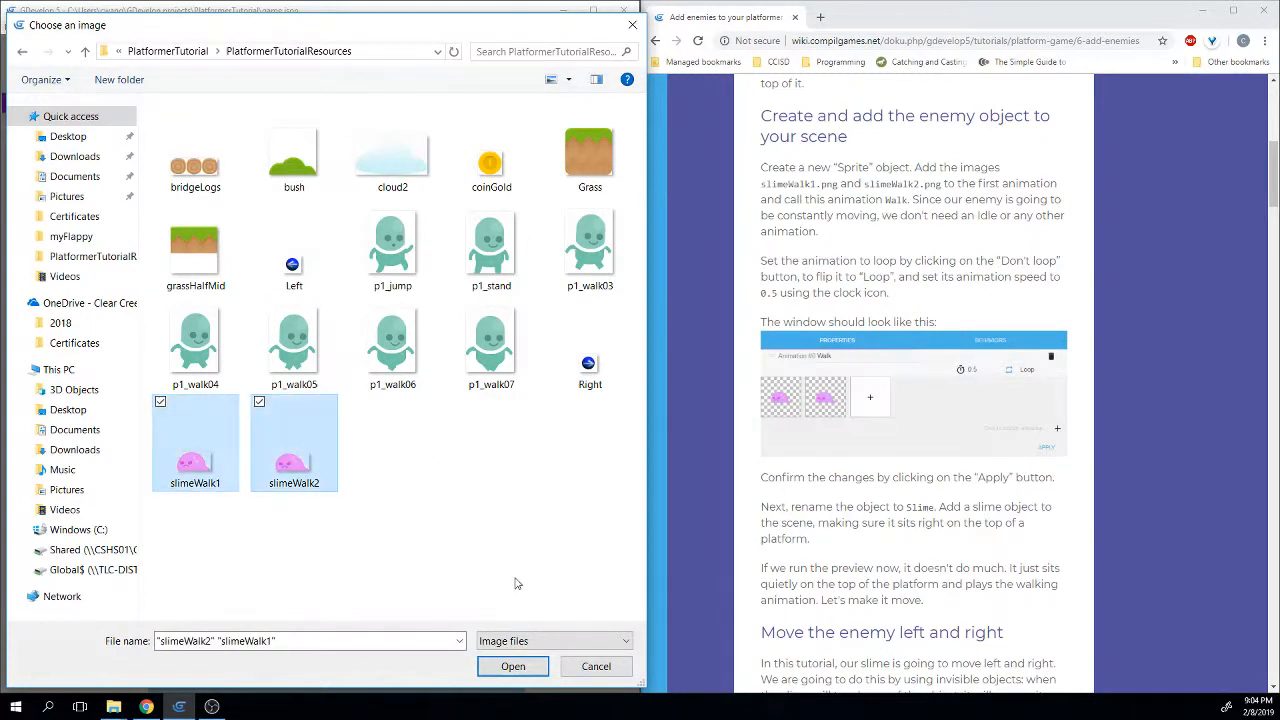
click(267, 520)
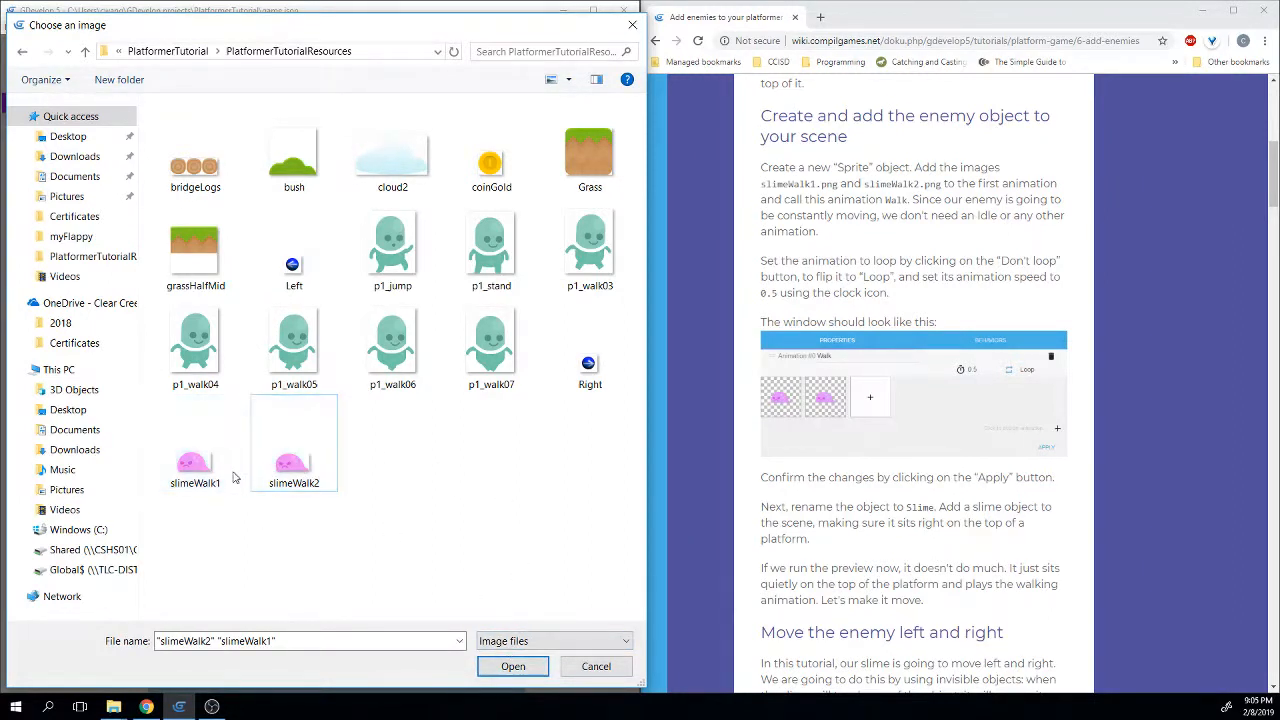
click(216, 453)
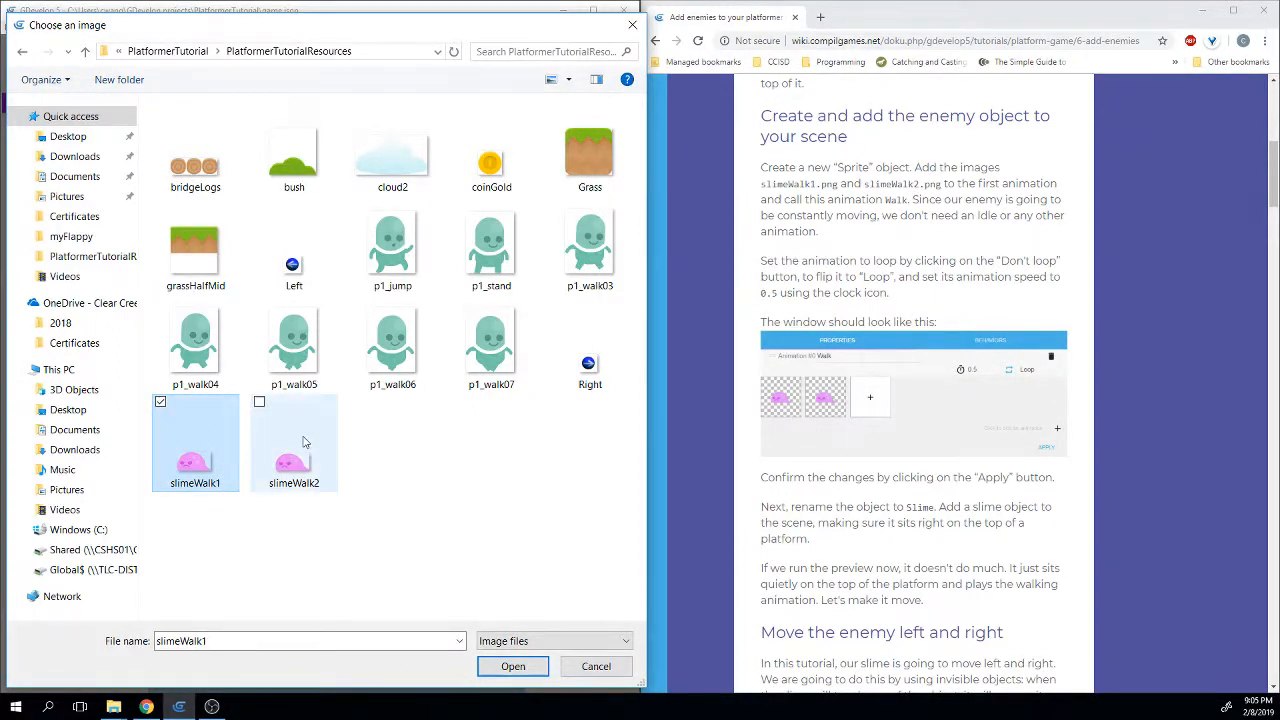
ctrl+click(330, 443)
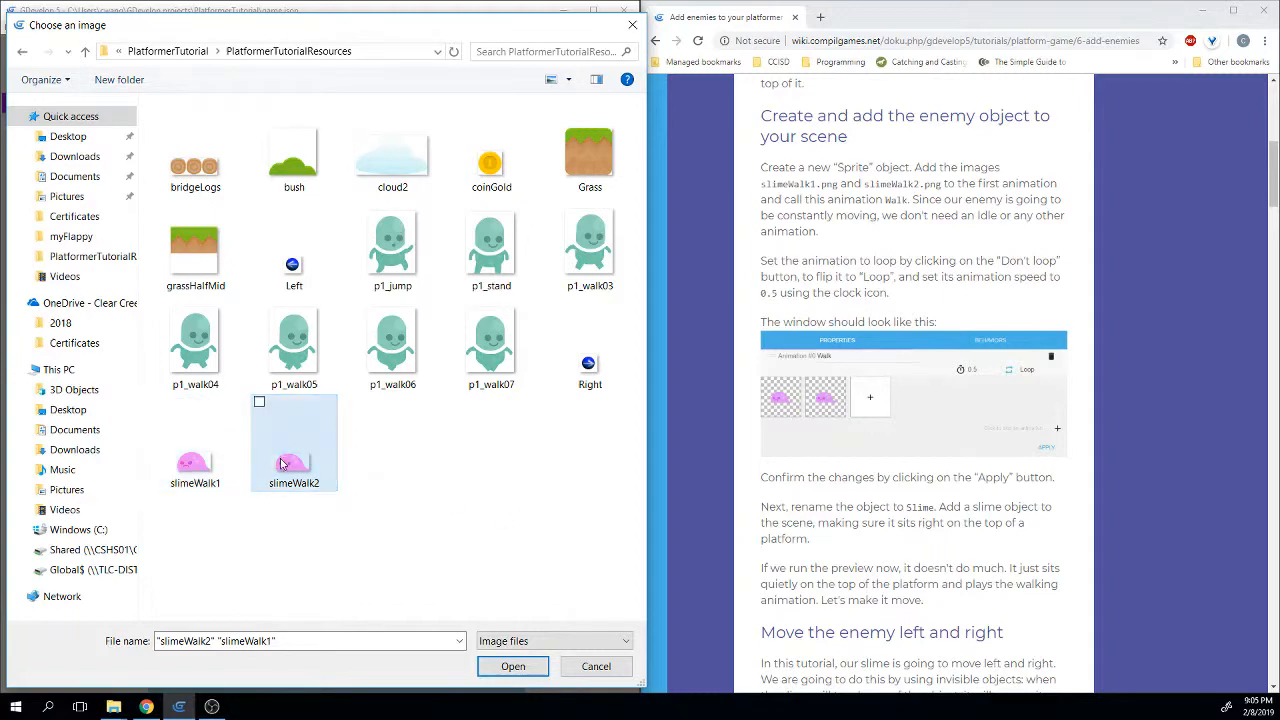
click(226, 447)
ctrl+click(307, 428)
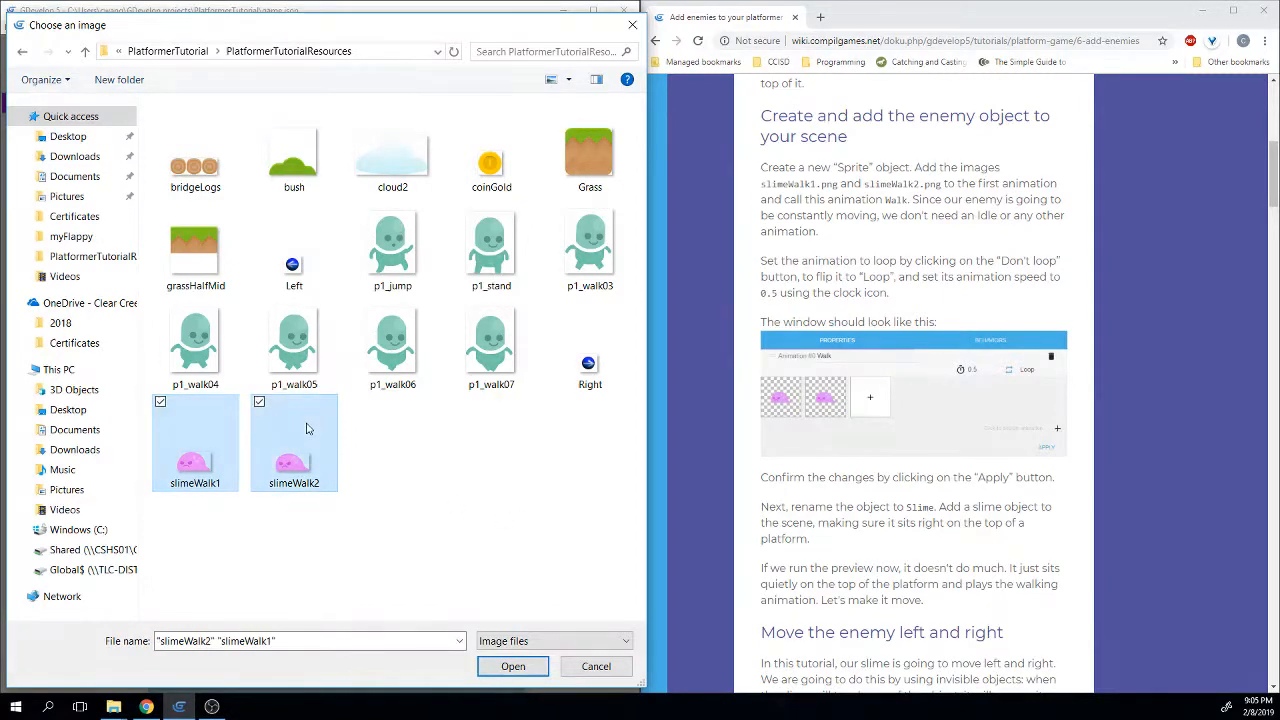
click(508, 665)
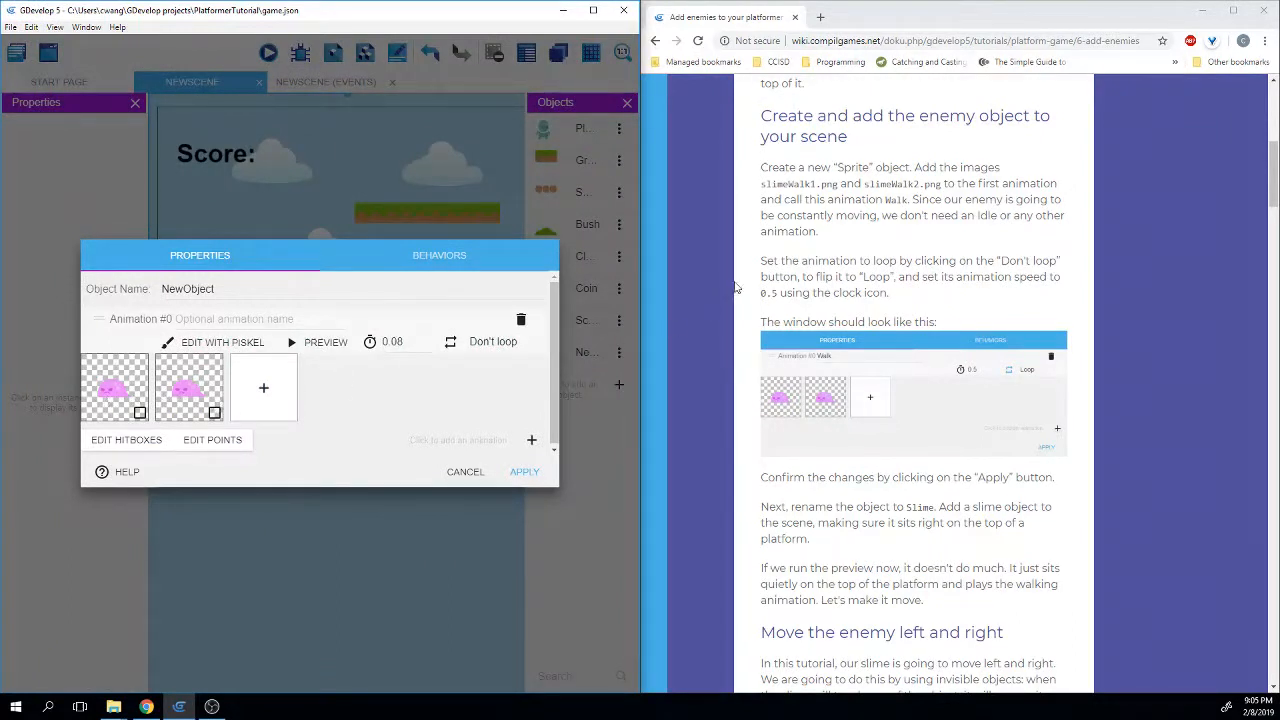
Name the new sprite's Animation #0 "Walk", as given in the tutorial.
click(910, 199)
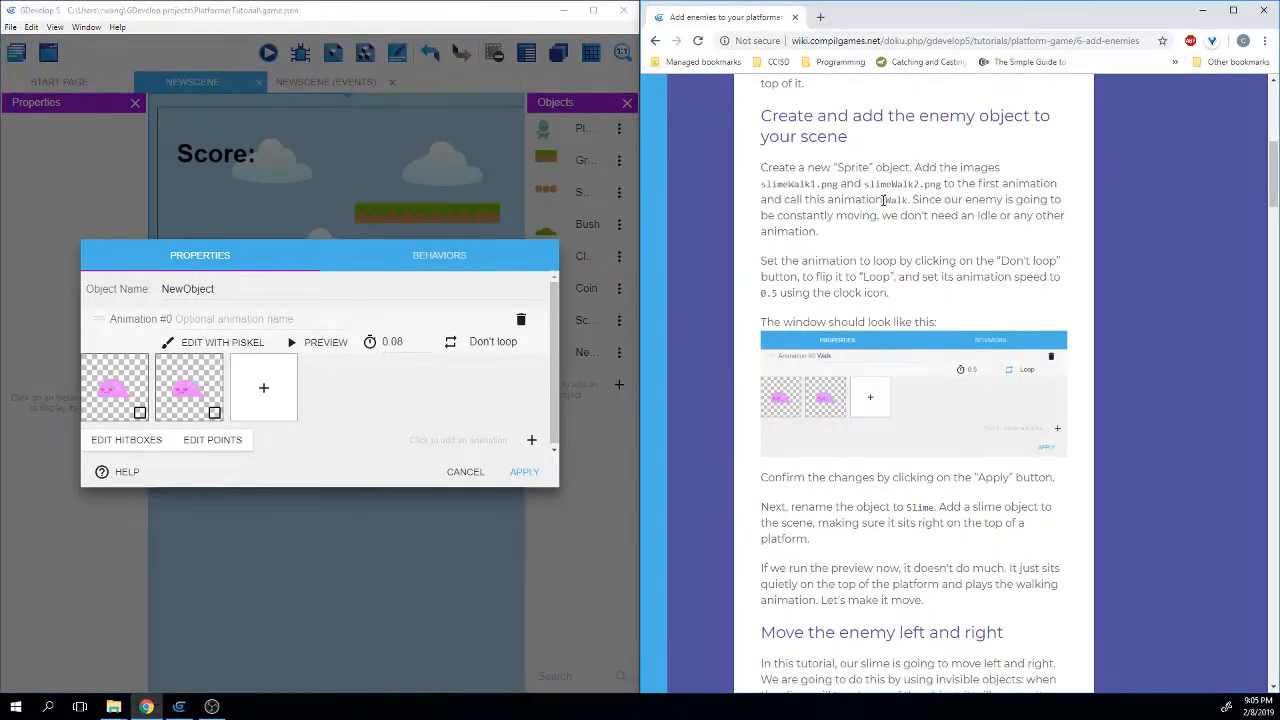
drag(910, 199, 884, 200)
click(203, 318)
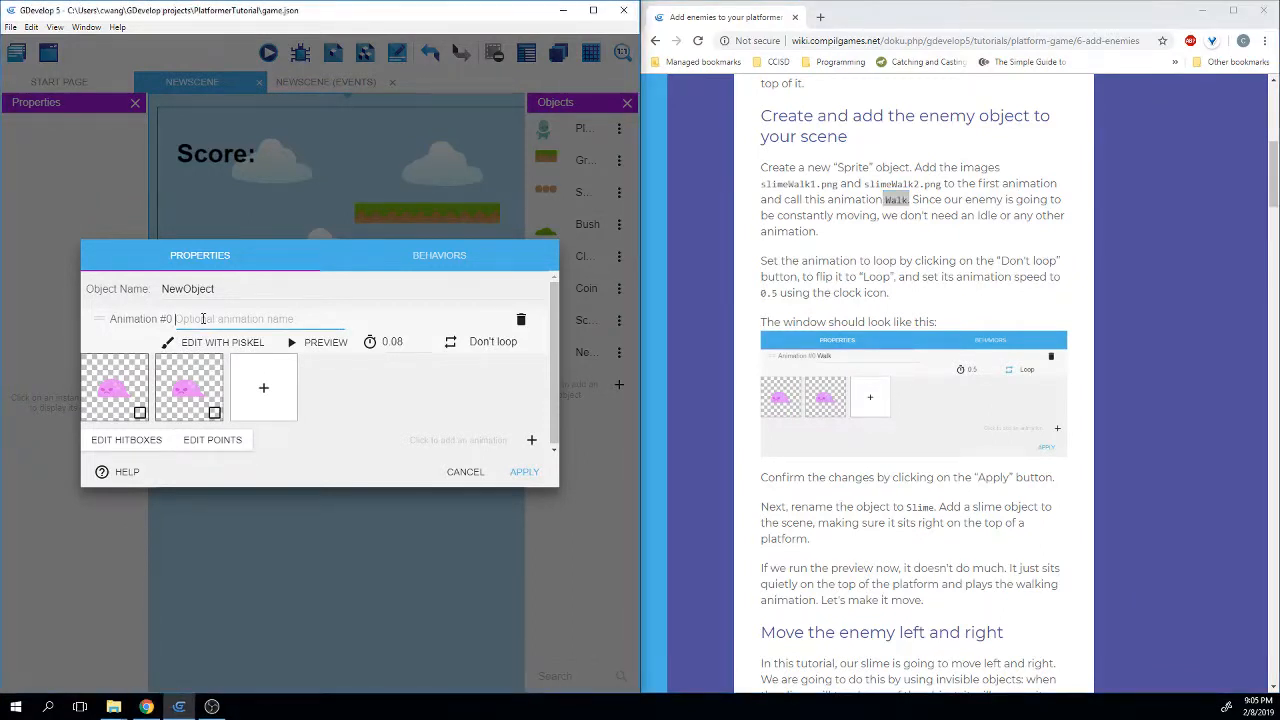
text(Walk)
Set the Walk animation to loop and its time between frames to 0.5.
scroll(945, 229, down, 1)
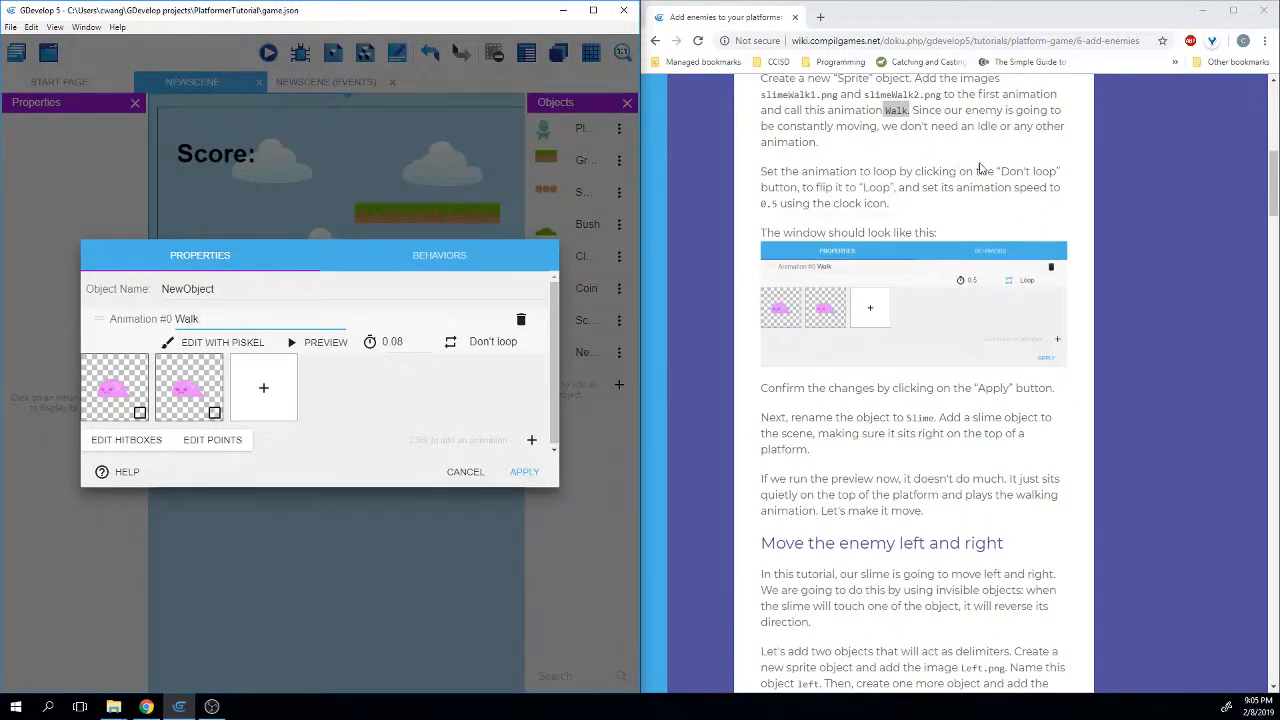
click(468, 344)
click(406, 341)
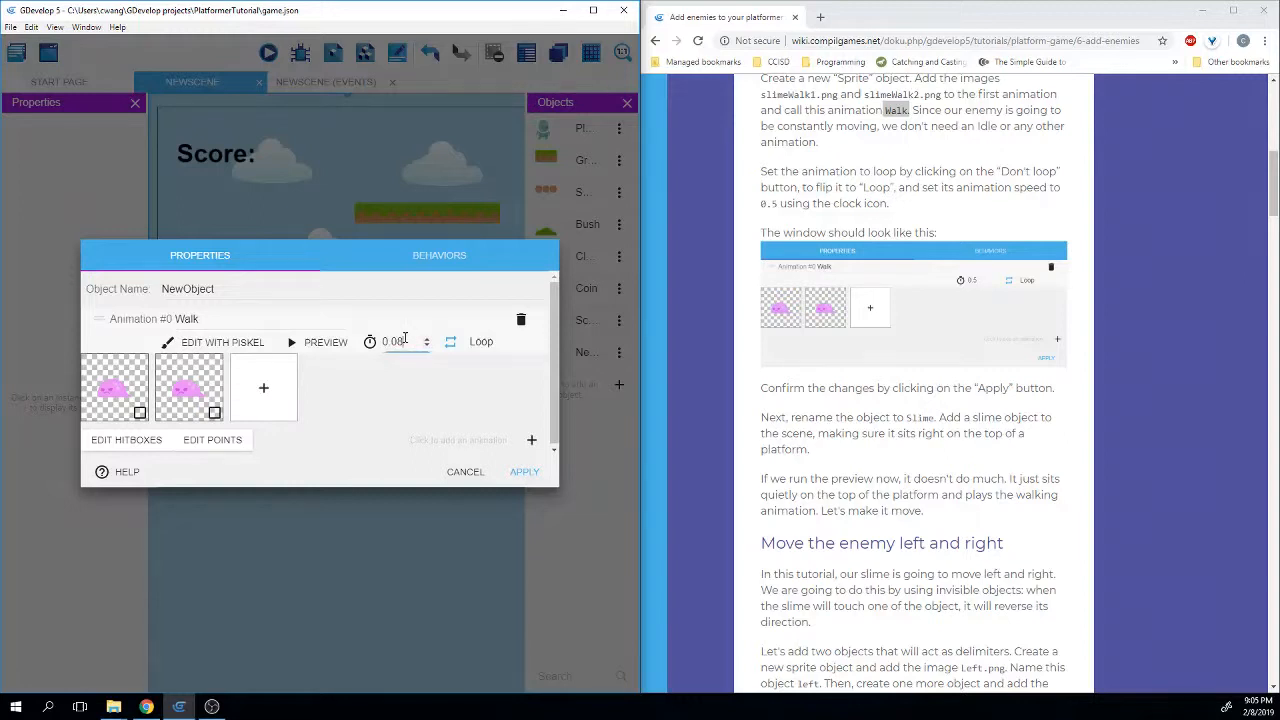
key(BackSpace)
key(BackSpace)
text(5)
scroll(783, 314, down, 1)
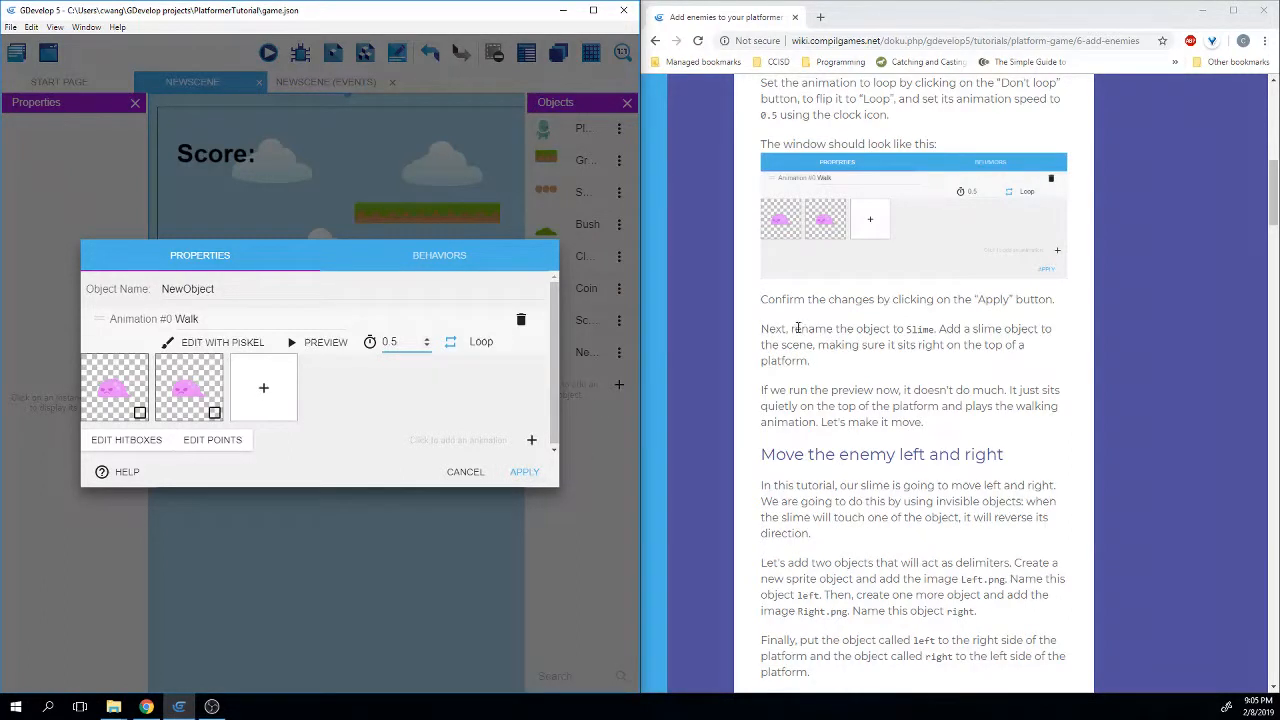
Rename the new sprite object to "Slime" and apply the object's changes.
drag(792, 328, 937, 329)
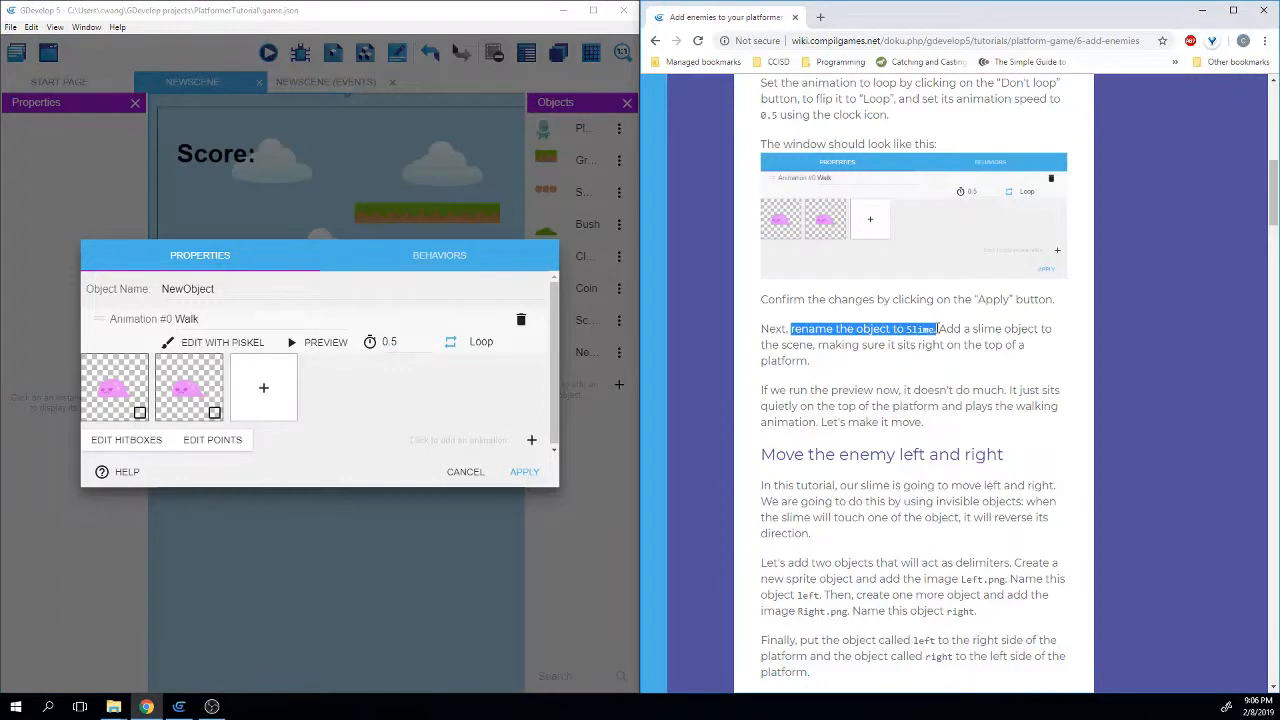
click(251, 292)
key(ctrl+a)
text(S)
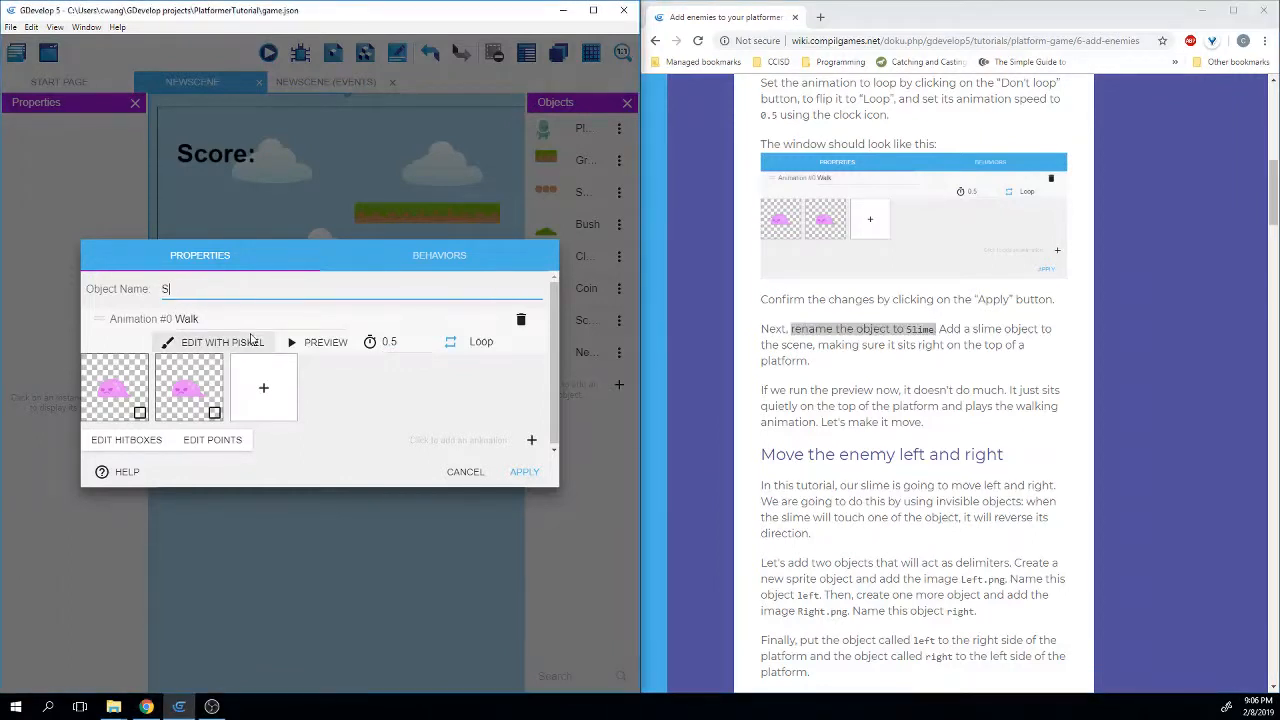
text(lime)
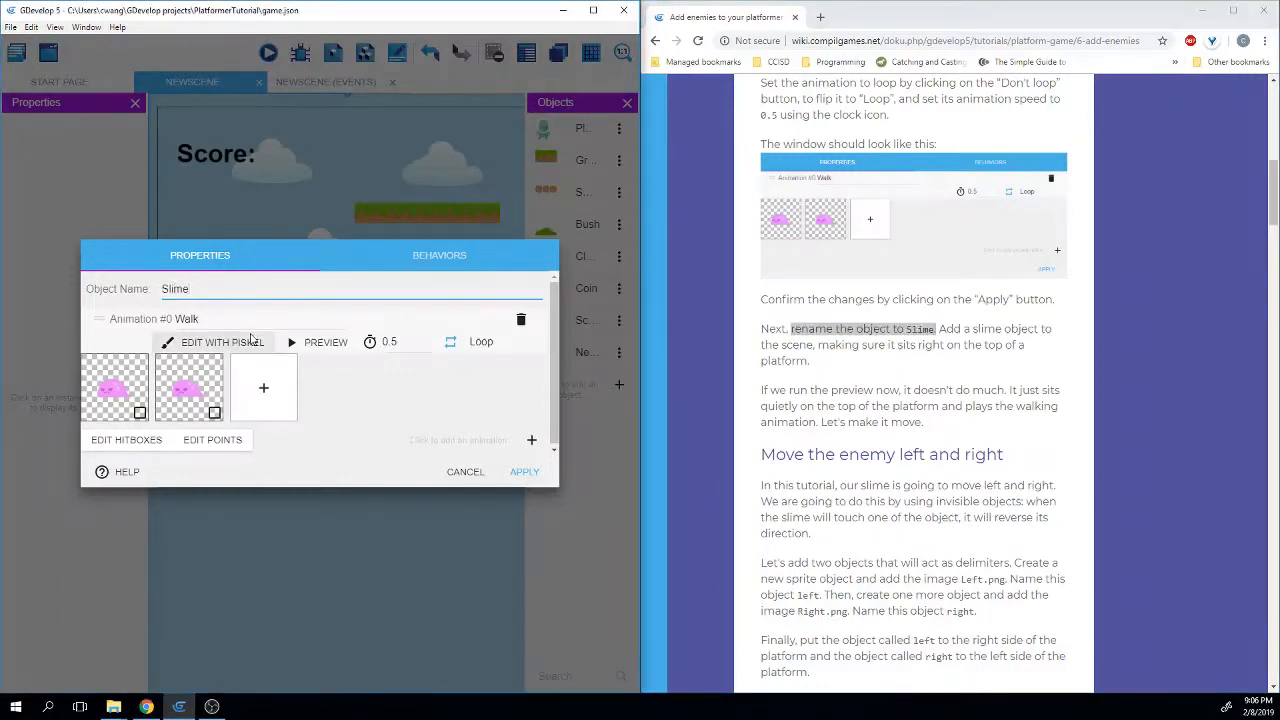
click(524, 471)
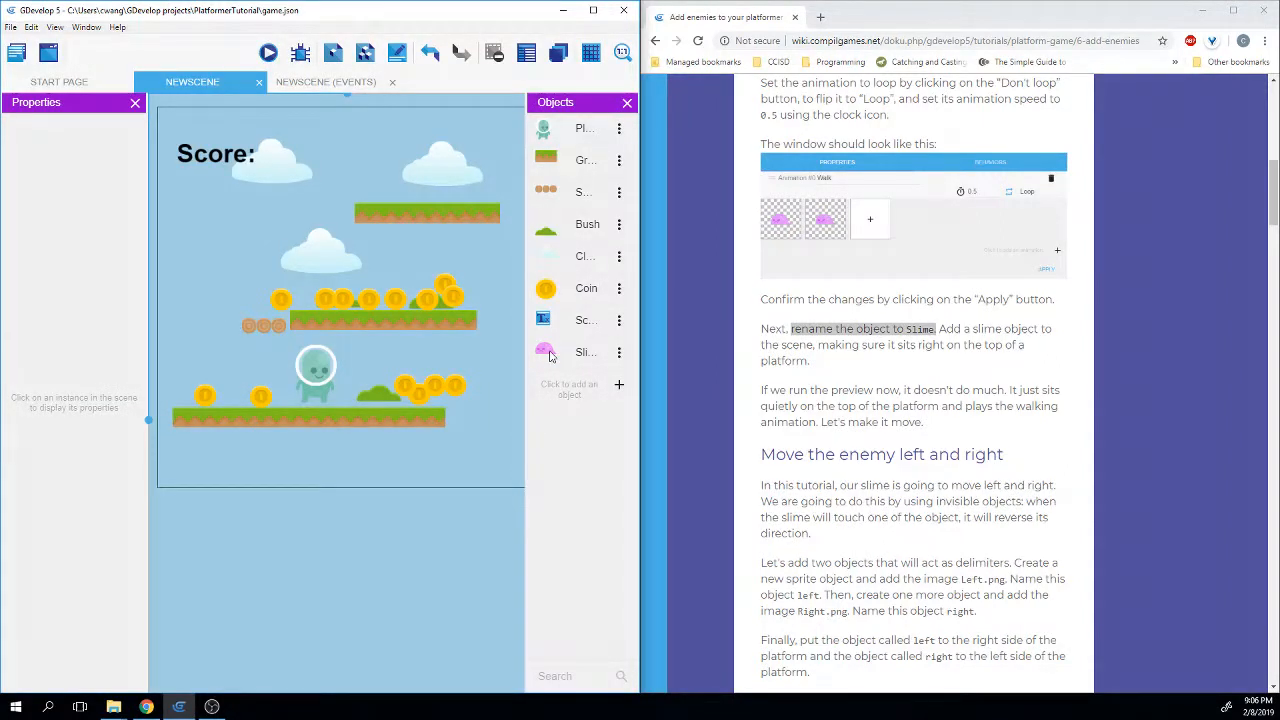
Place one Slime instance in the scene so it sits on top of the uppermost grass platform.
scroll(866, 250, down, 1)
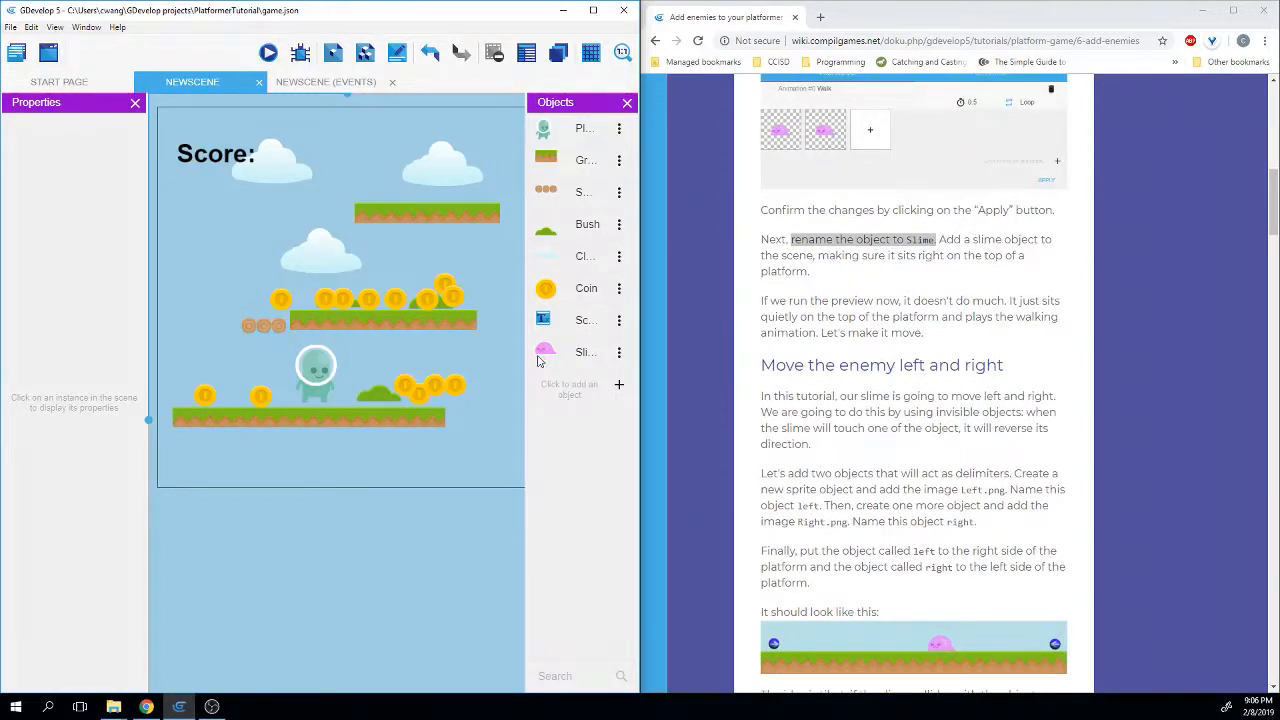
drag(545, 352, 393, 198)
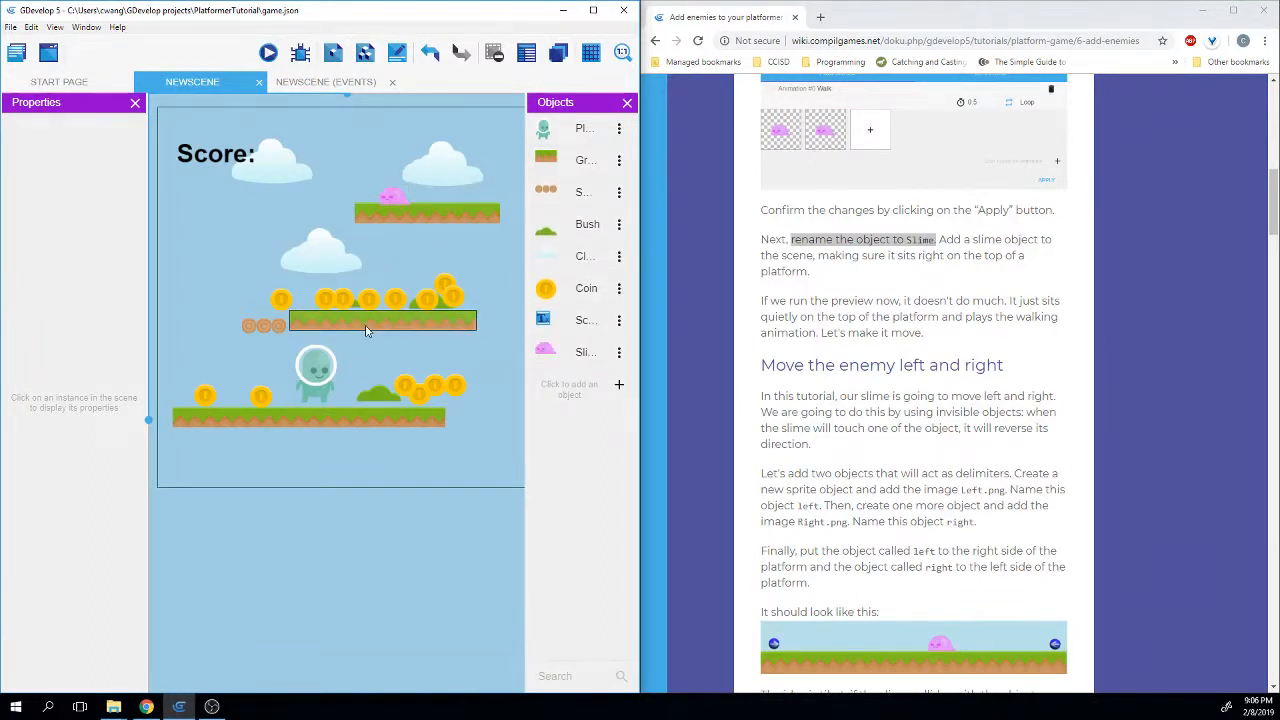
drag(396, 201, 399, 198)
click(307, 231)
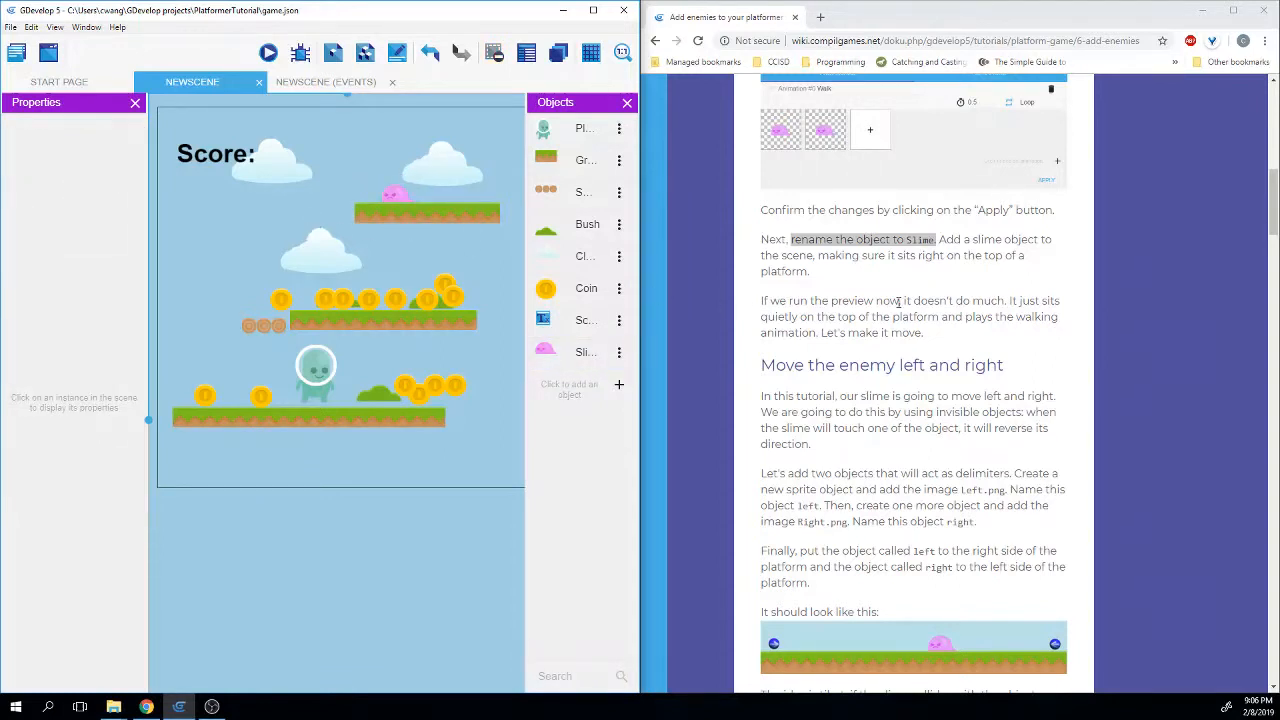
Preview the game, move the player up to the log bridge to check the slime's walk animation, and close the preview.
click(269, 56)
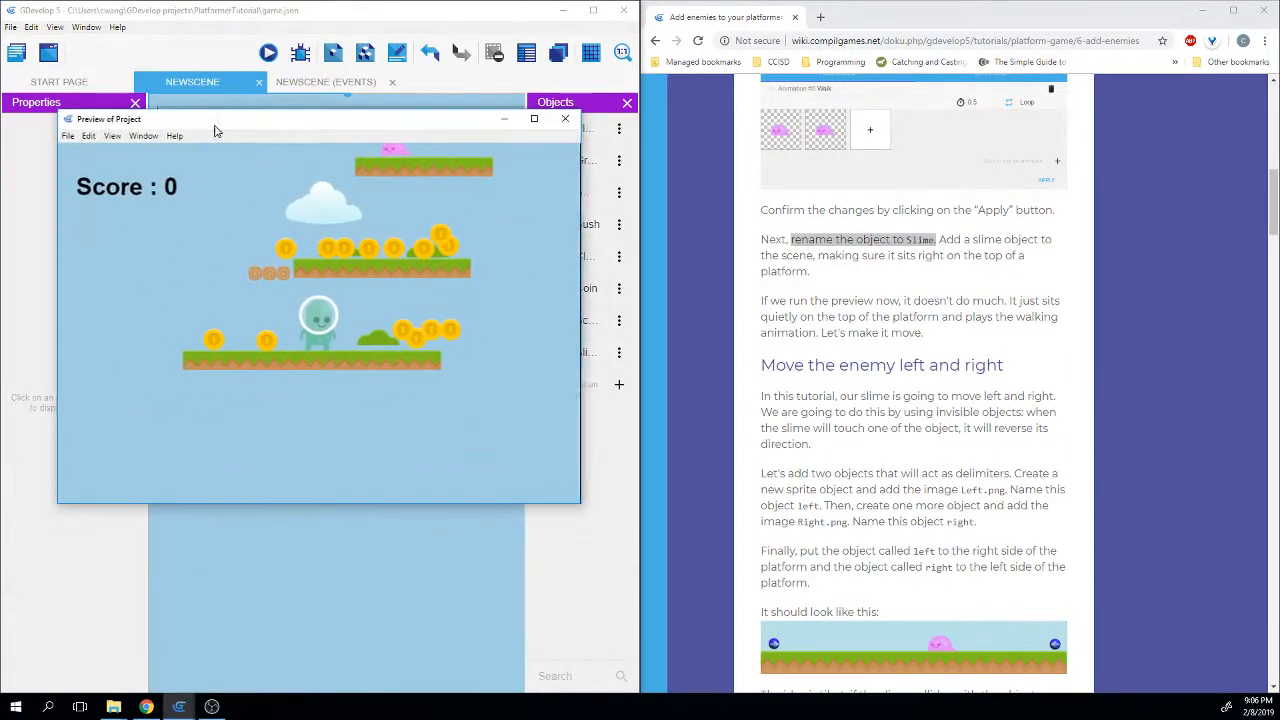
key(Left)
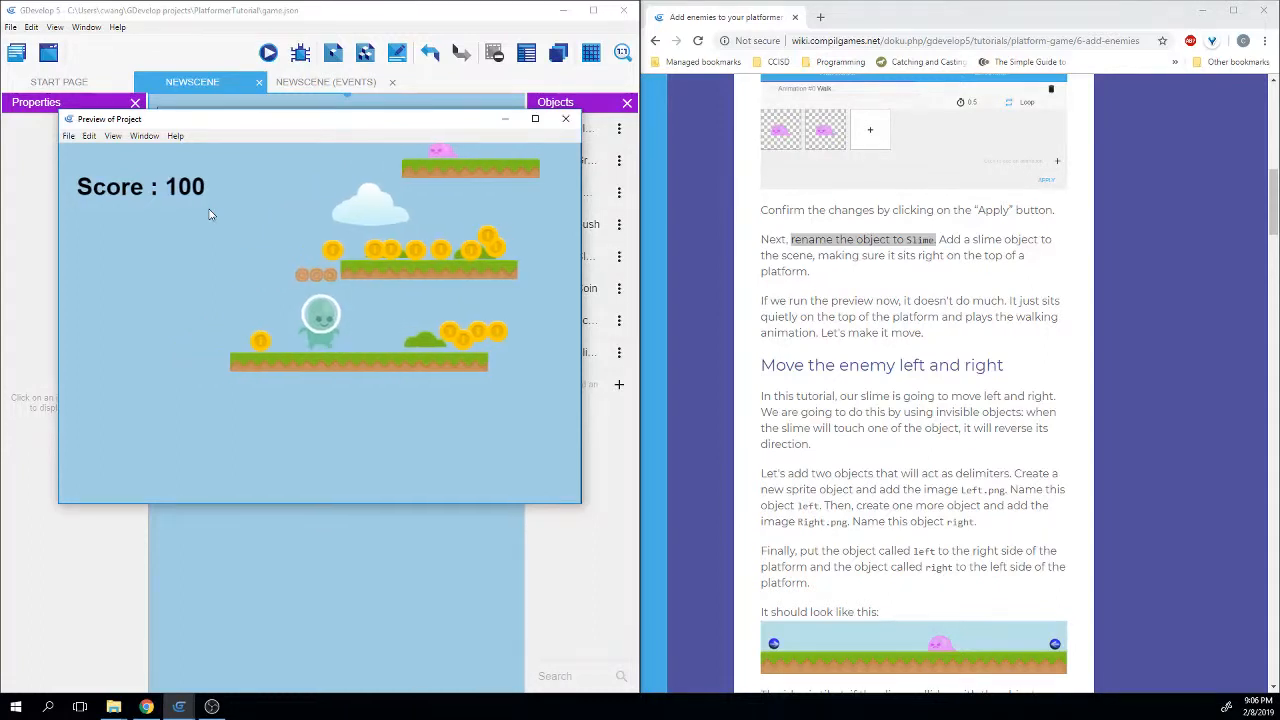
key(space)
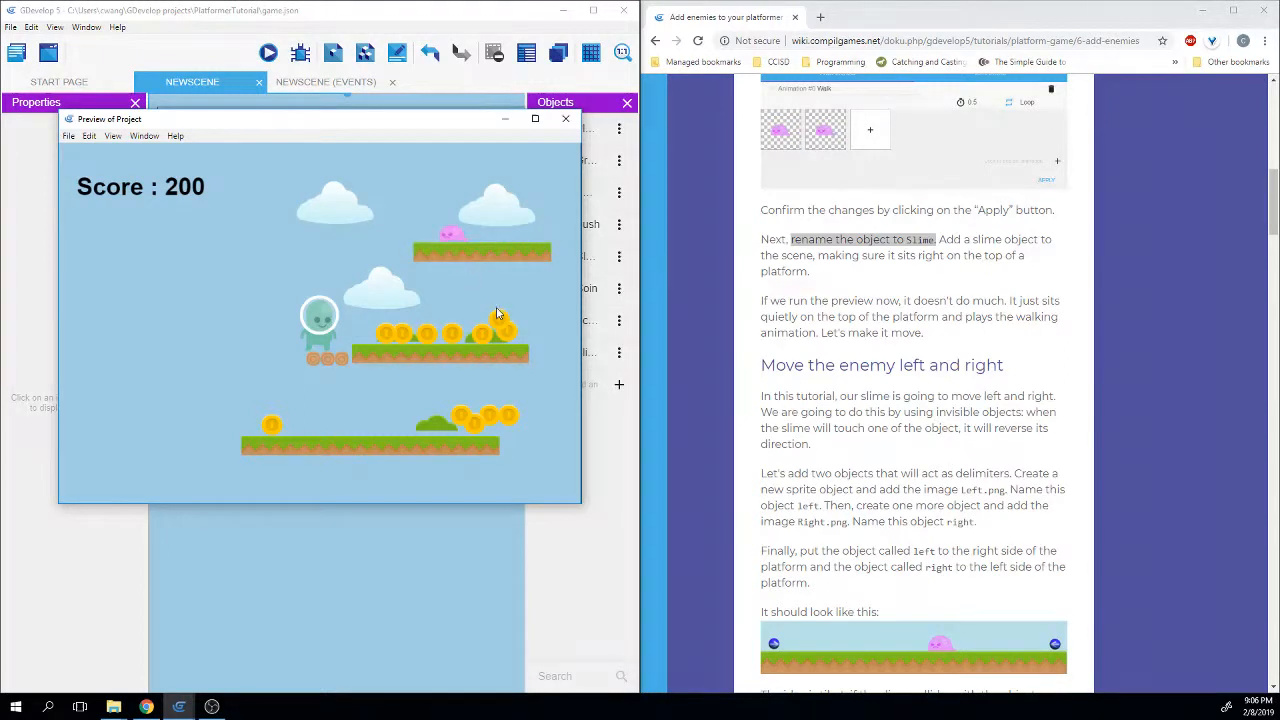
click(566, 119)
Following the "Move the enemy left and right" section, add a new Sprite object whose first animation uses the Left image from PlatformerTutorialResources.
click(723, 368)
scroll(723, 368, down, 3)
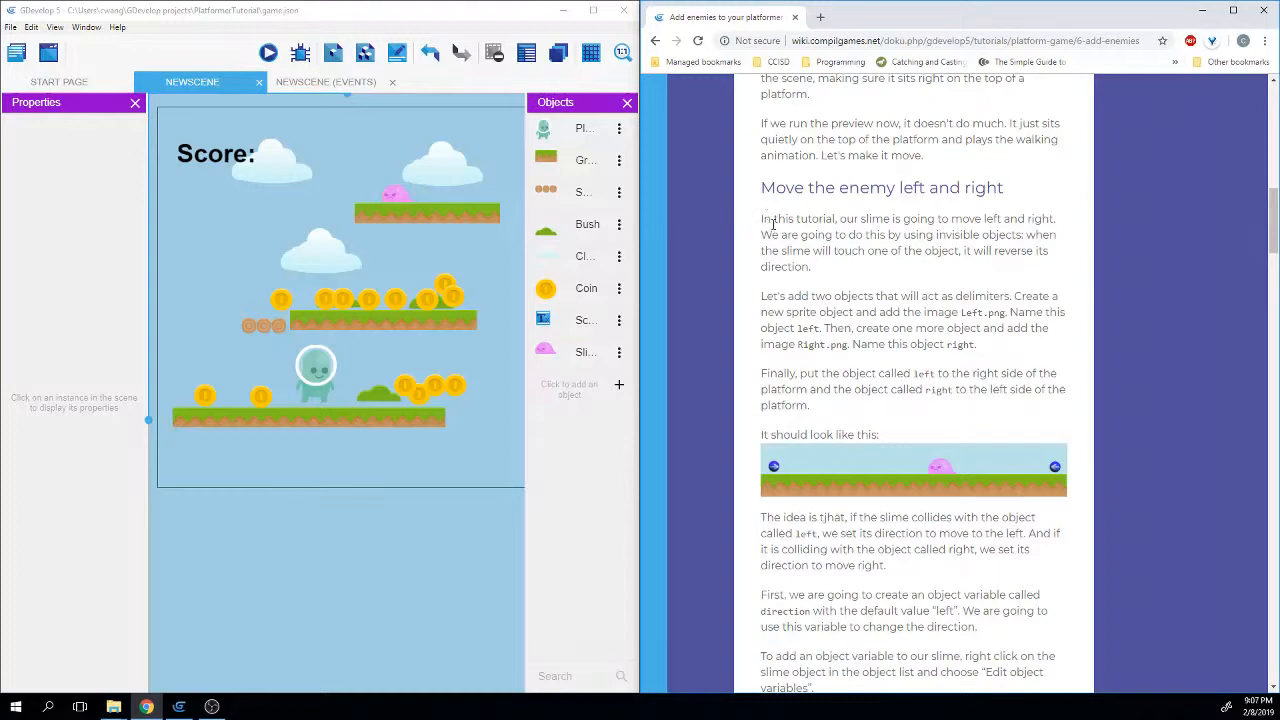
drag(761, 237, 1019, 238)
click(988, 235)
click(619, 386)
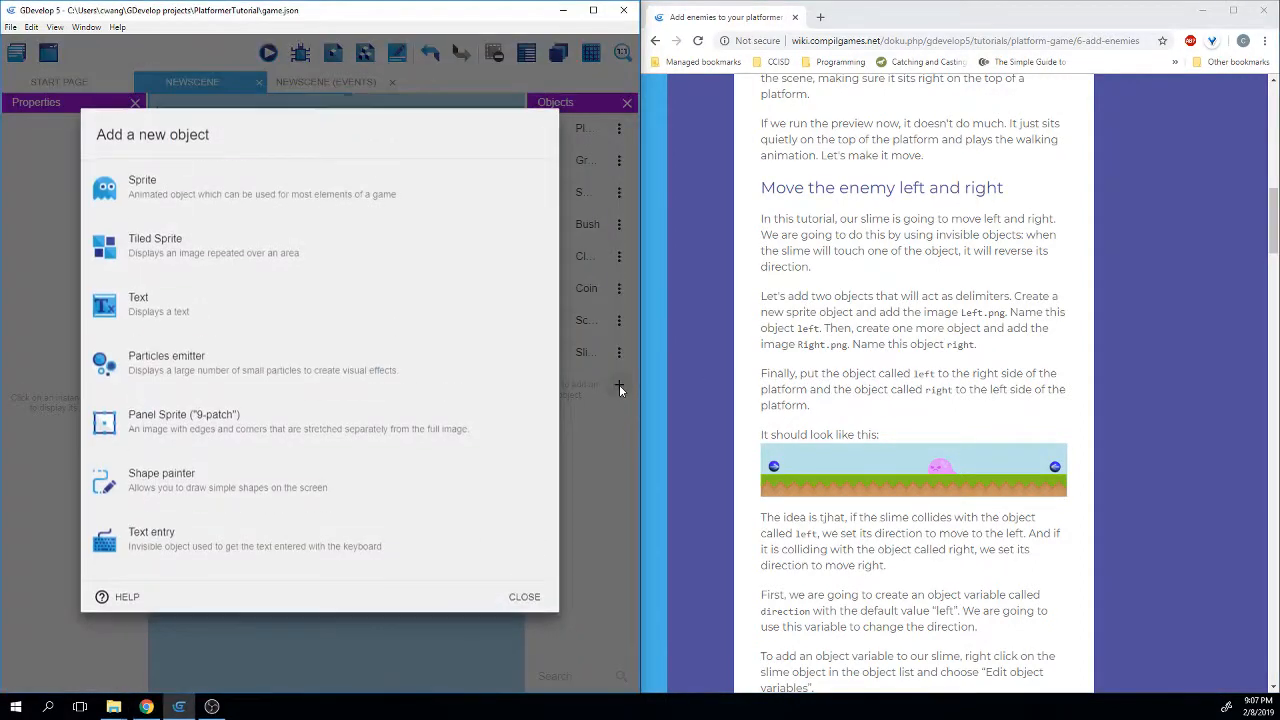
click(178, 195)
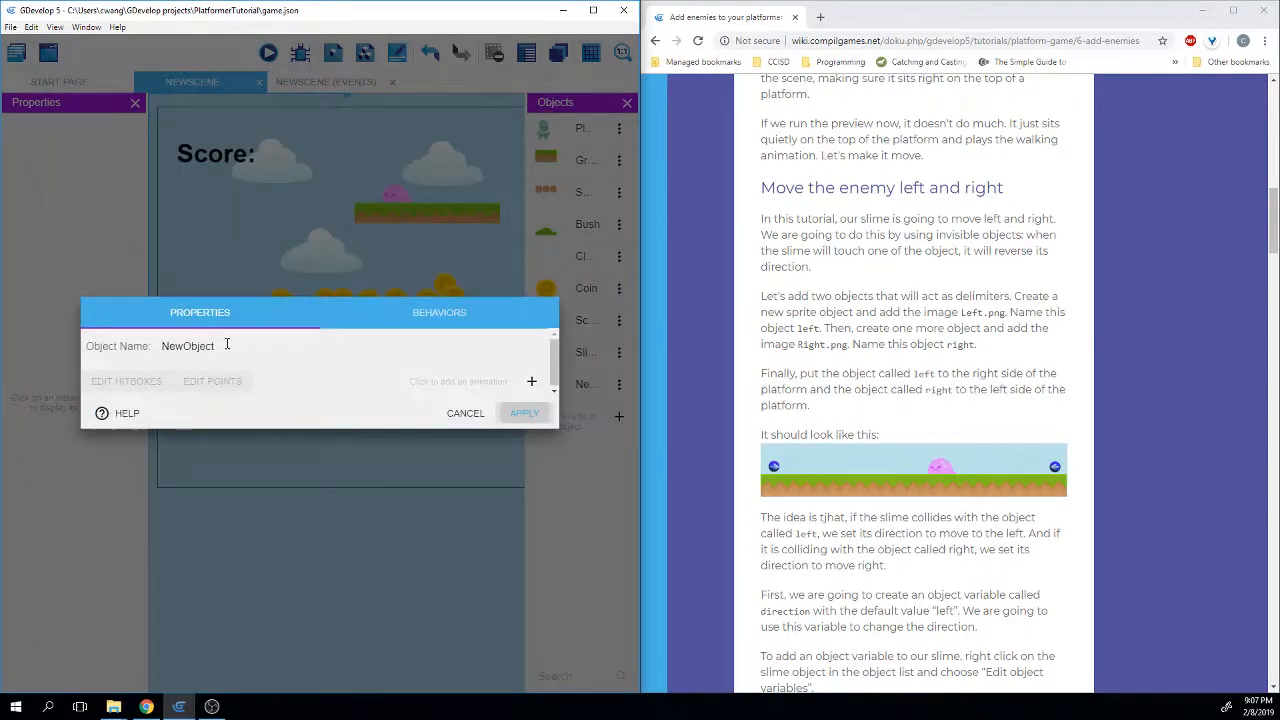
click(531, 381)
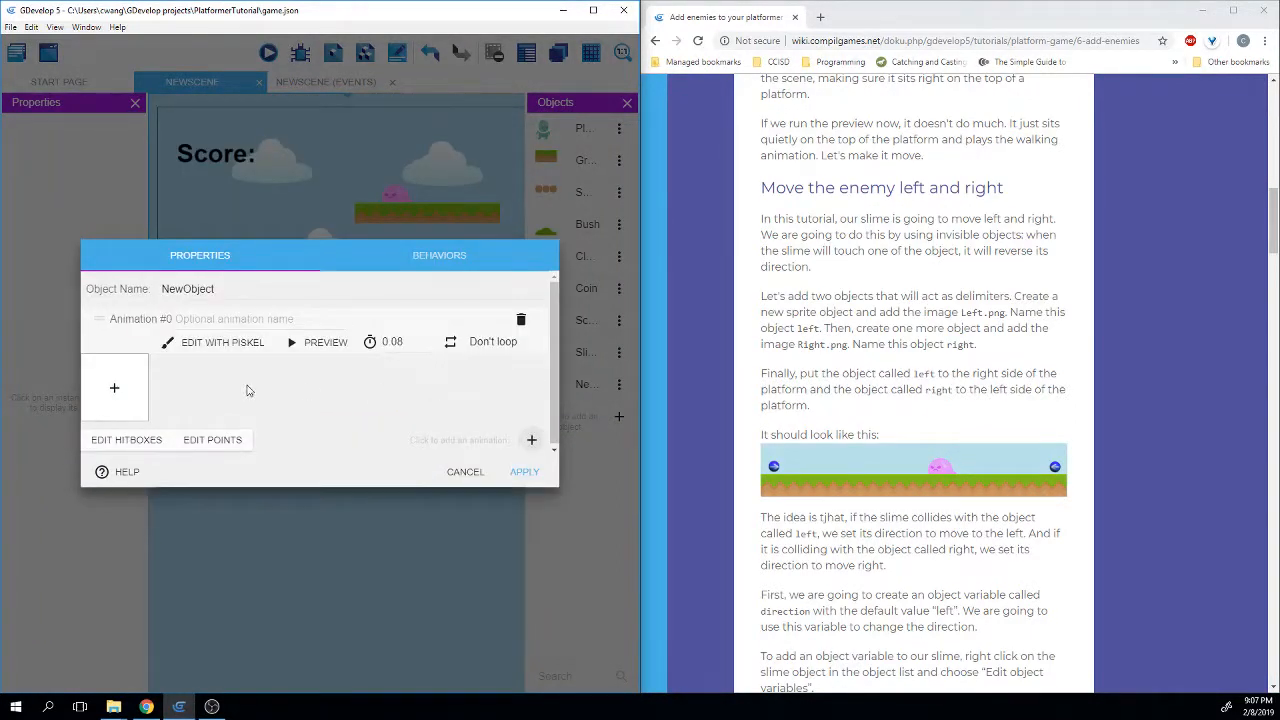
click(114, 388)
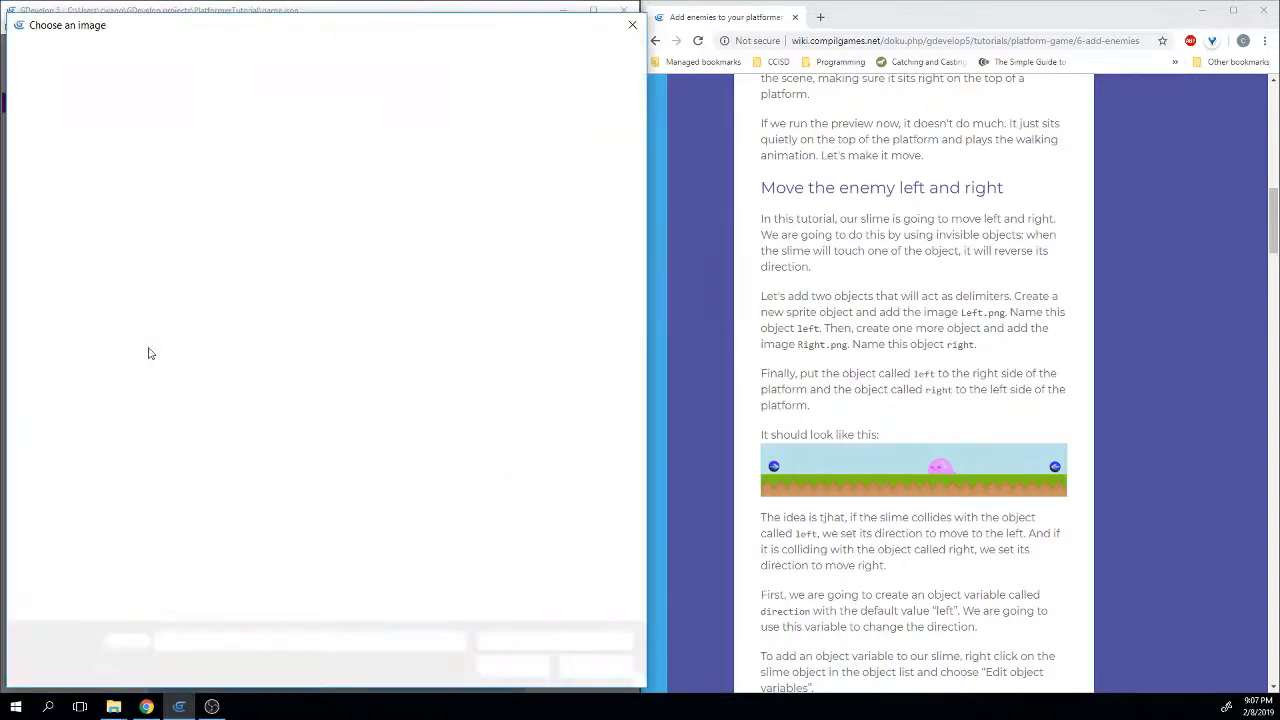
double_click(209, 133)
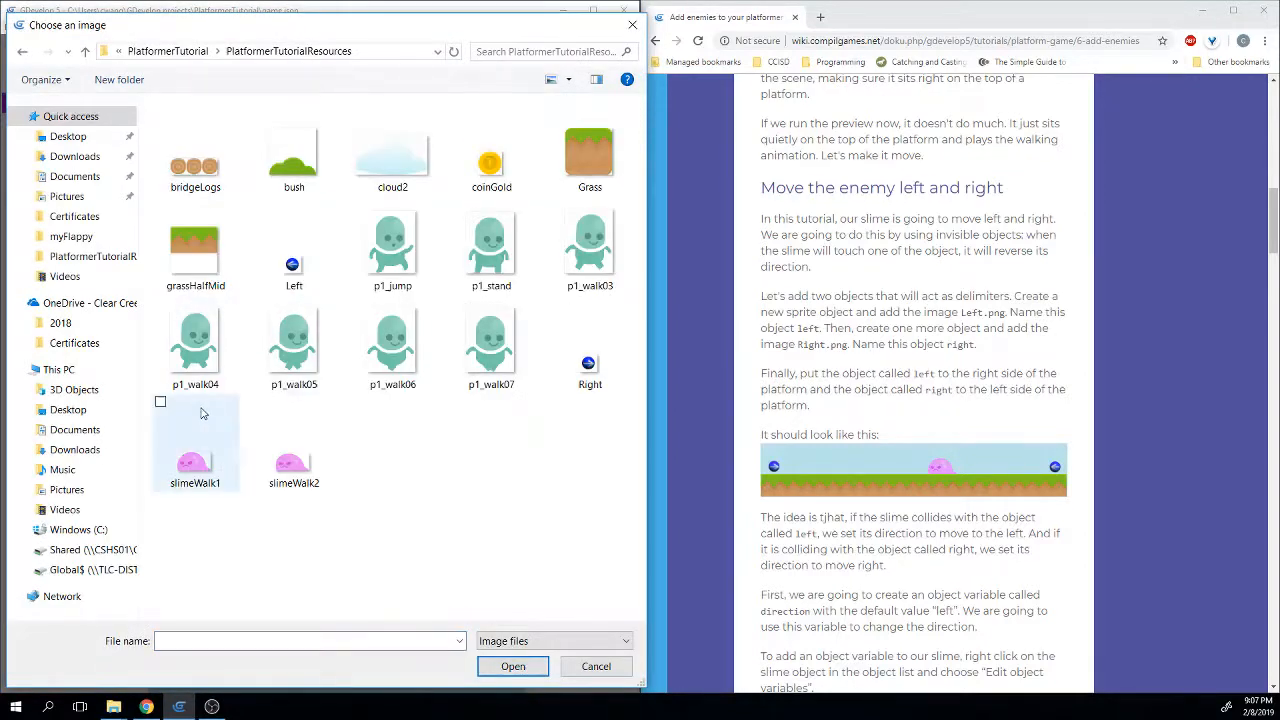
double_click(276, 256)
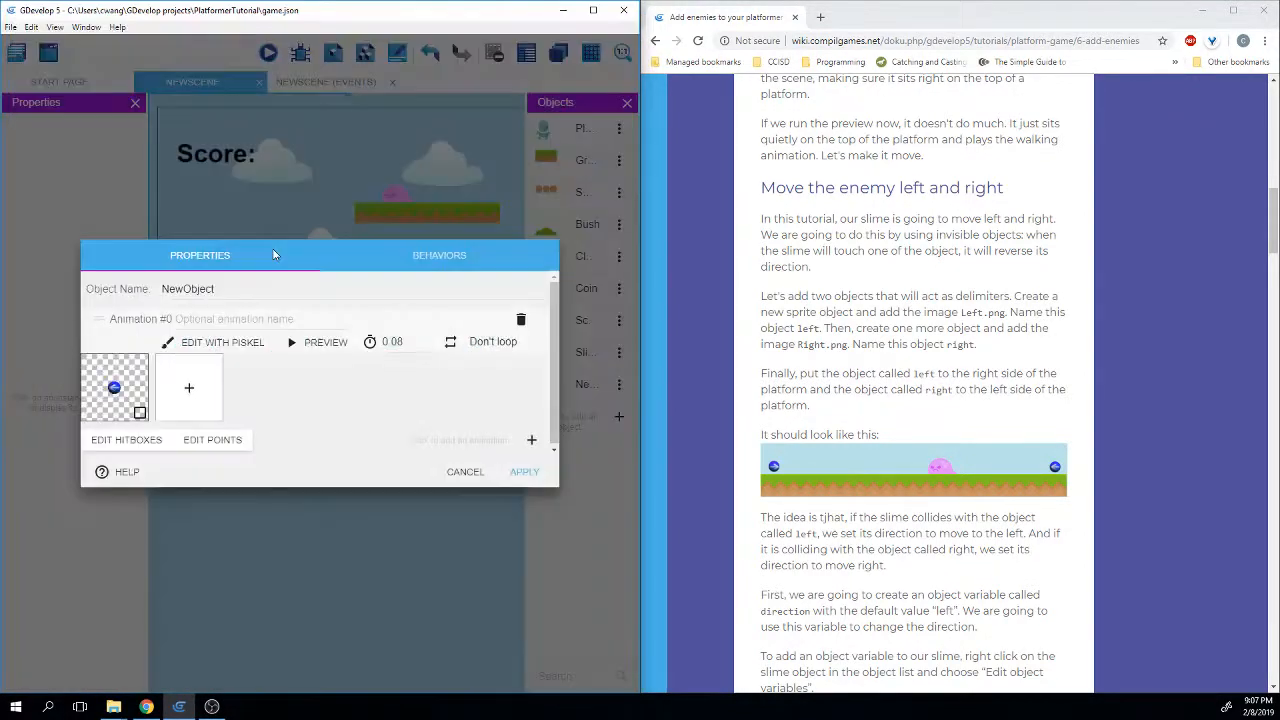
Name the new delimiter sprite object "left" and apply its changes.
click(277, 290)
drag(289, 288, 84, 288)
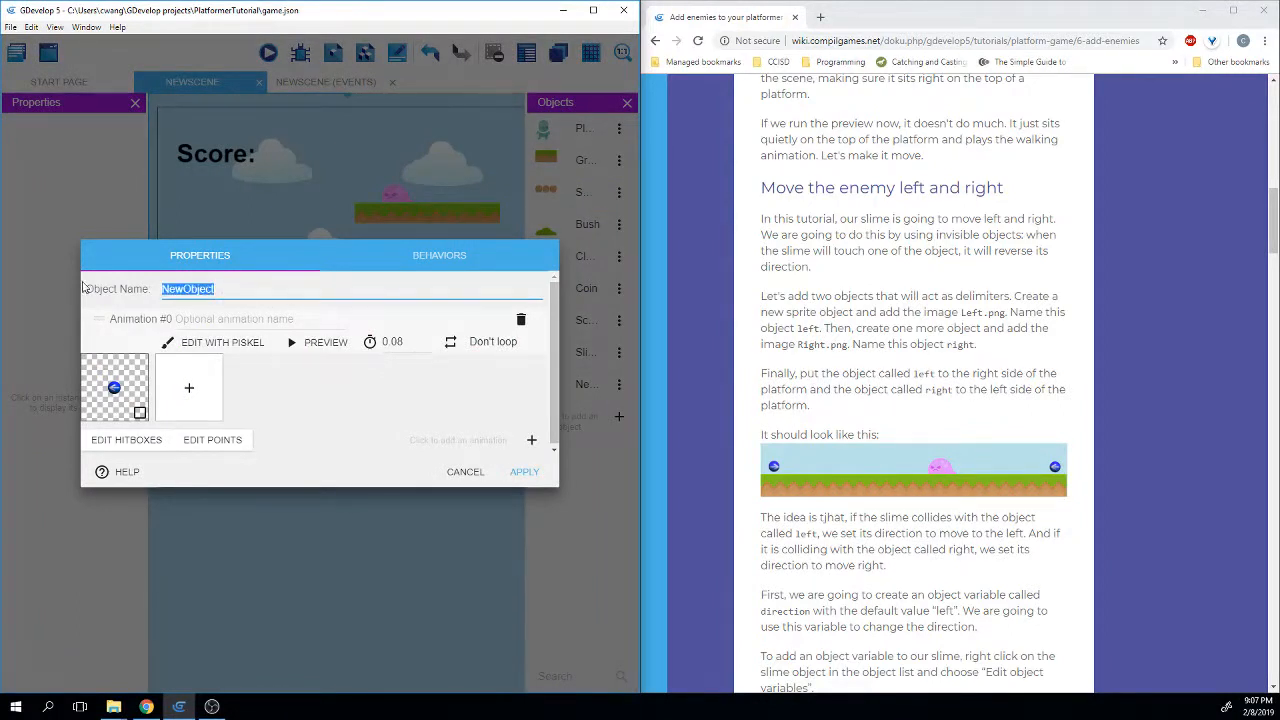
text(le)
key(BackSpace)
key(BackSpace)
text(left)
click(526, 472)
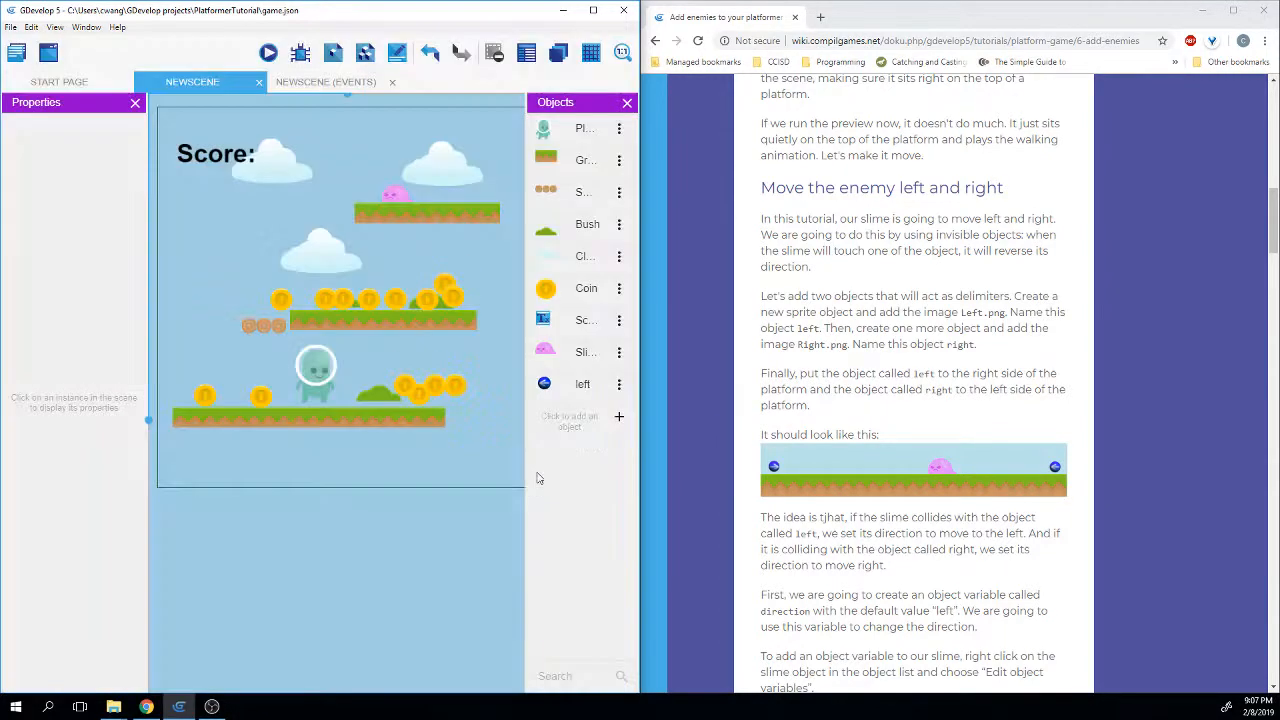
Add another Sprite object, name it "right" and give it a first, empty animation.
click(614, 420)
click(271, 189)
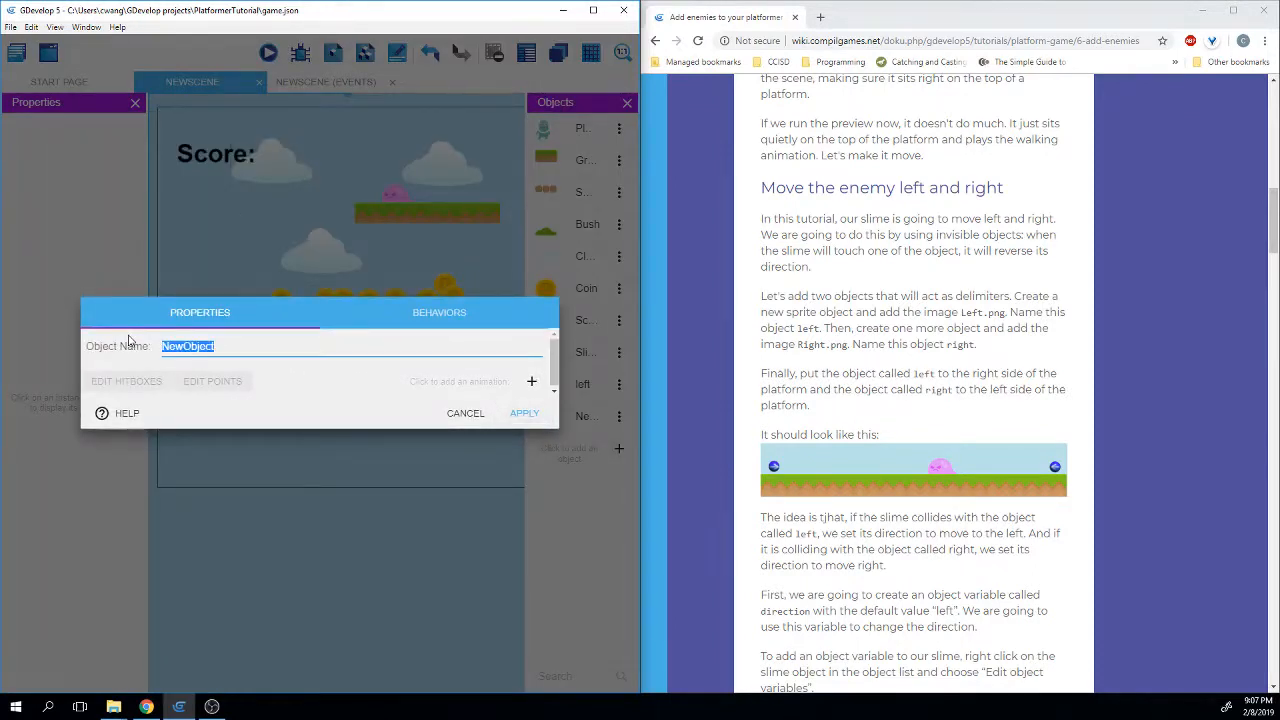
text(right)
click(533, 384)
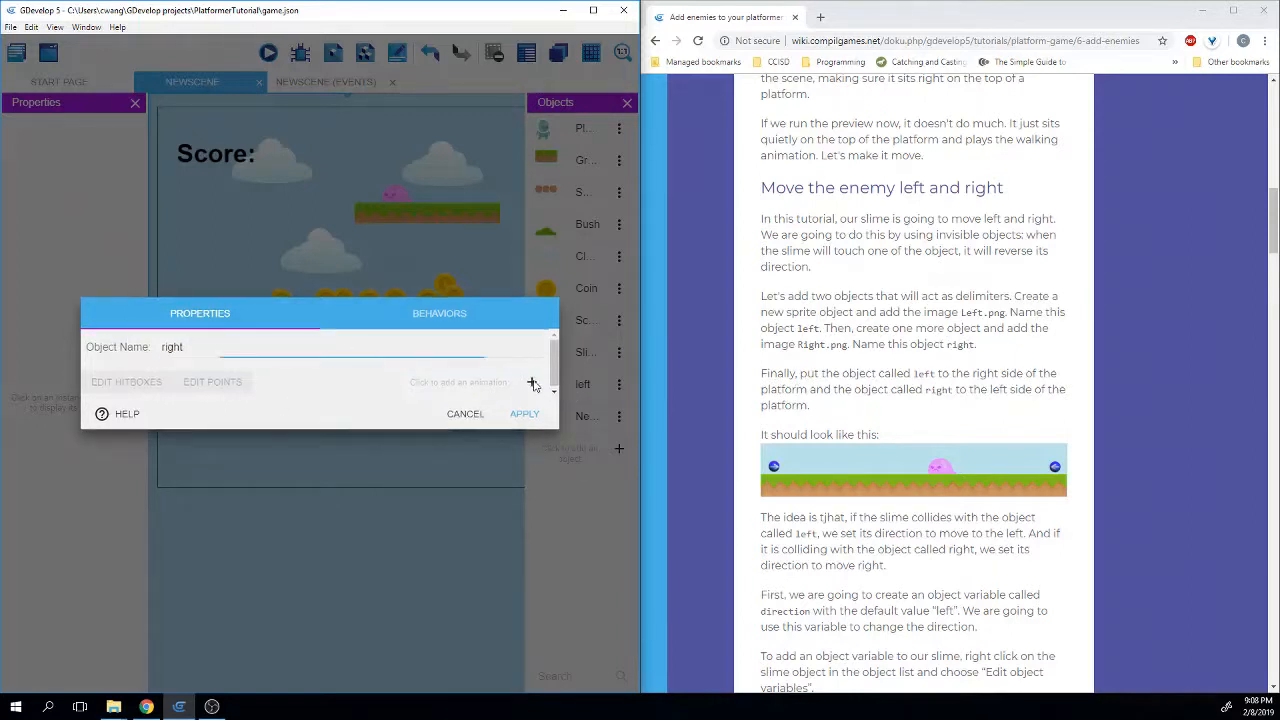
Add the Right image from PlatformerTutorialResources to the right object's animation and apply the changes.
click(108, 392)
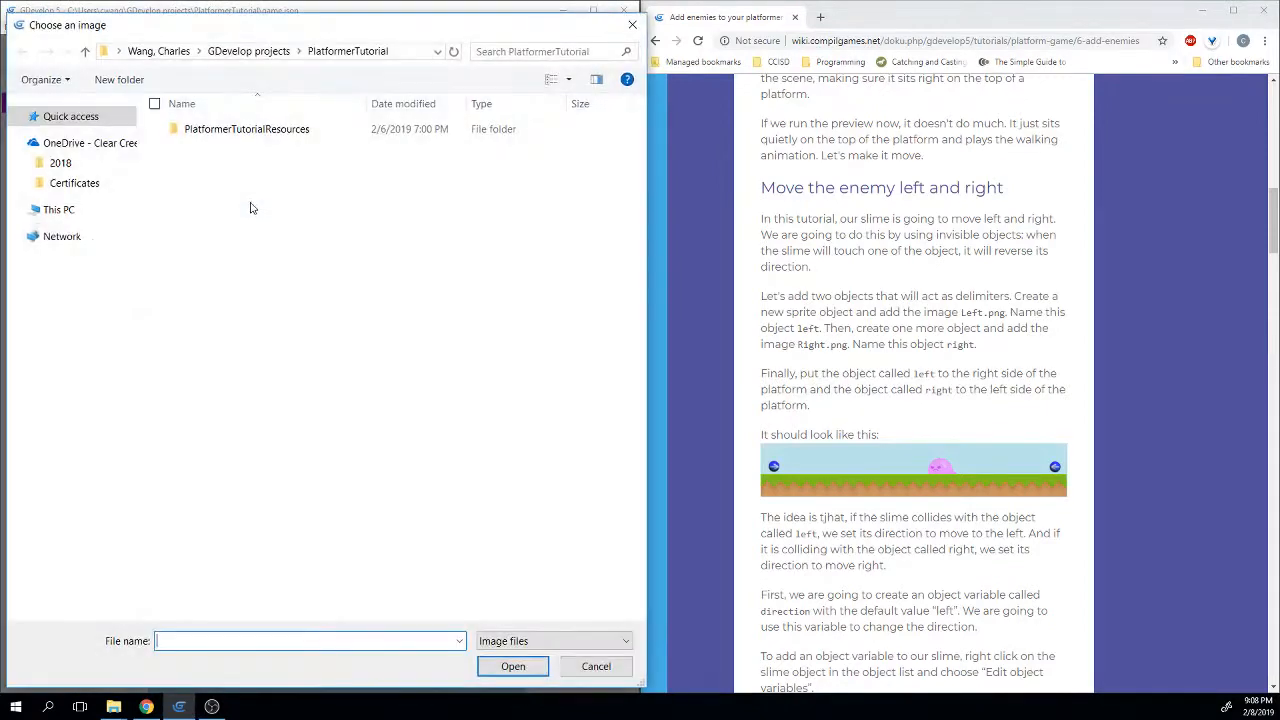
double_click(246, 129)
click(561, 359)
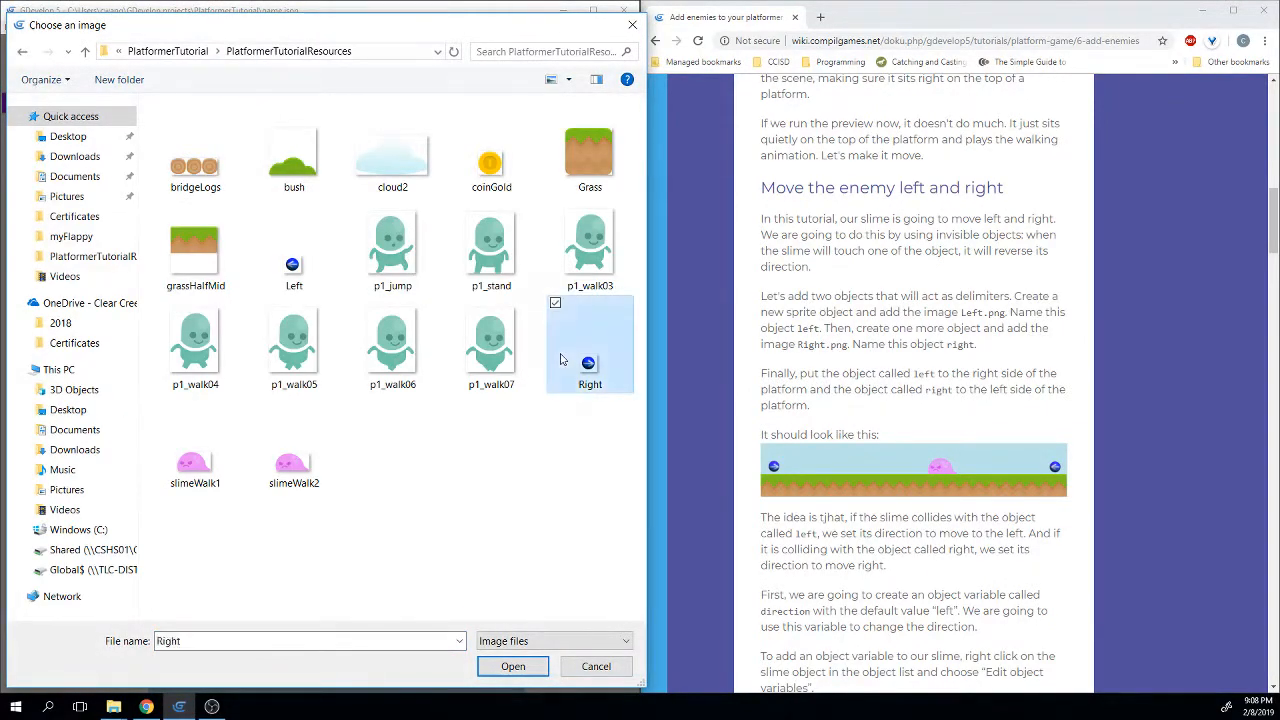
double_click(561, 359)
click(520, 469)
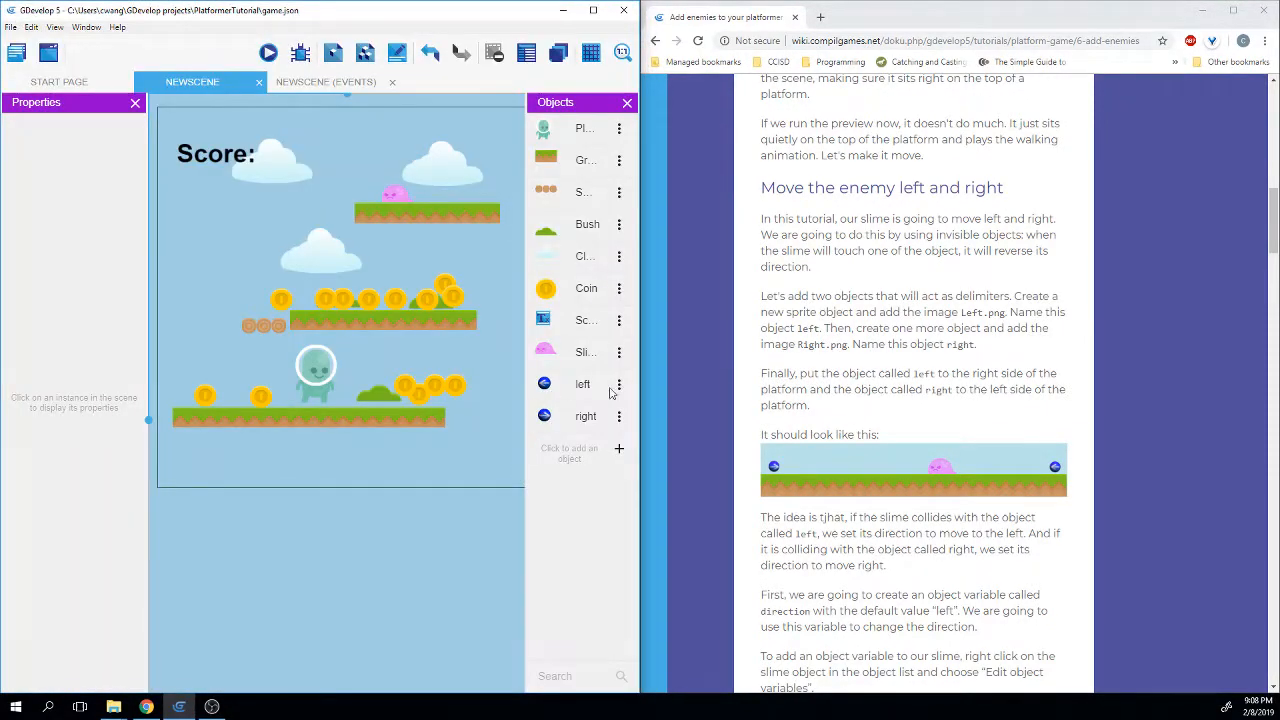
Place the right object at the uppermost platform's left end, about (312, 123), and the left object at its right end, about (515, 126).
scroll(820, 380, down, 2)
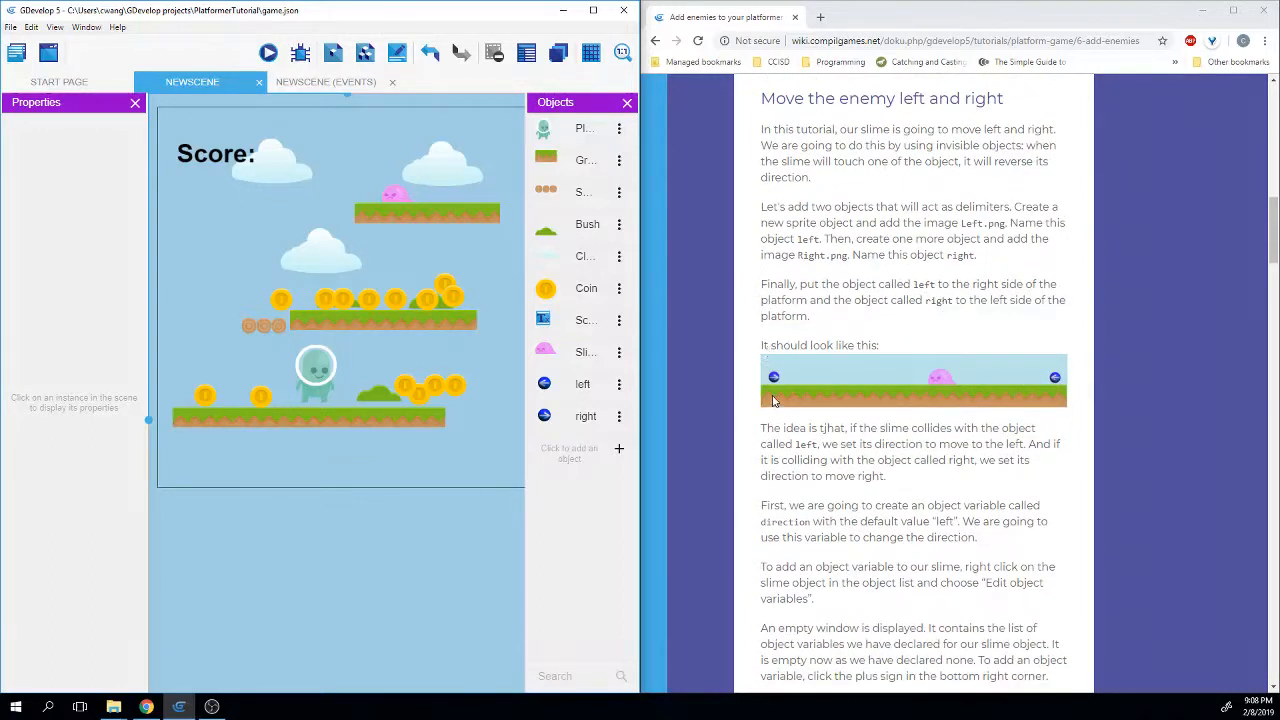
mouse_move(551, 425)
mouse_down()
mouse_move(425, 210)
mouse_move(380, 207)
mouse_up()
drag(560, 385, 493, 195)
click(494, 197)
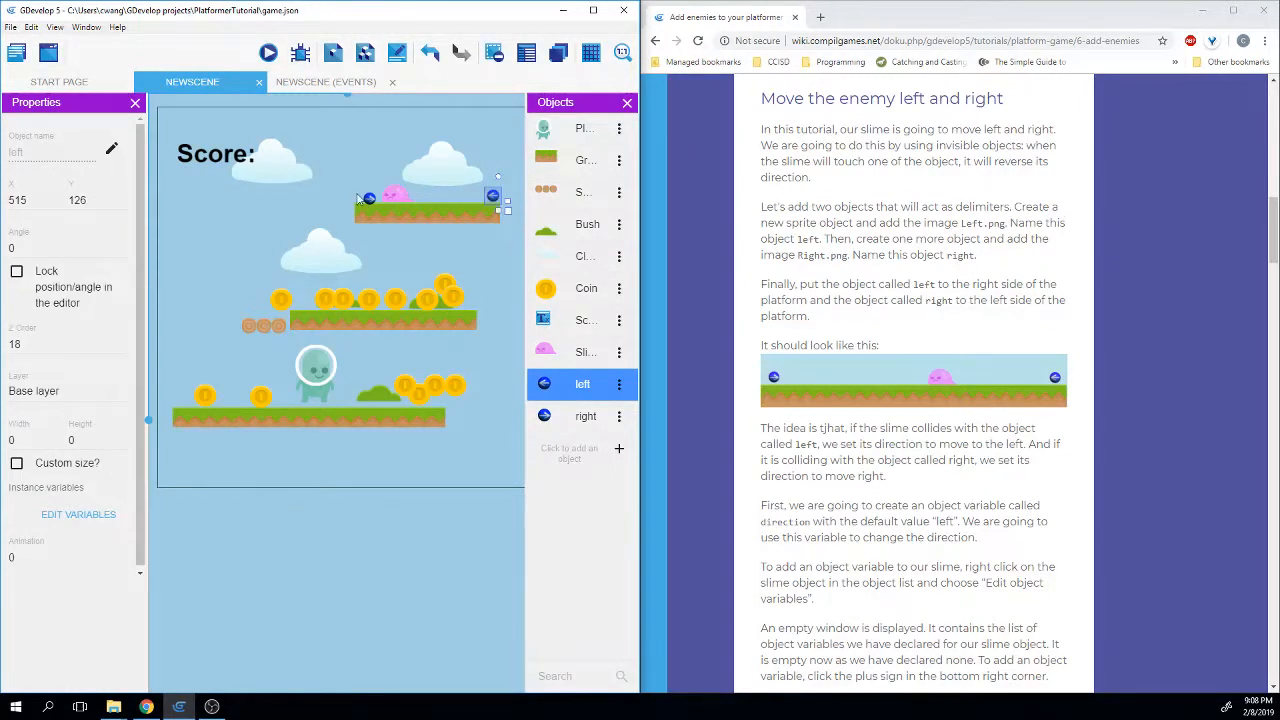
click(363, 196)
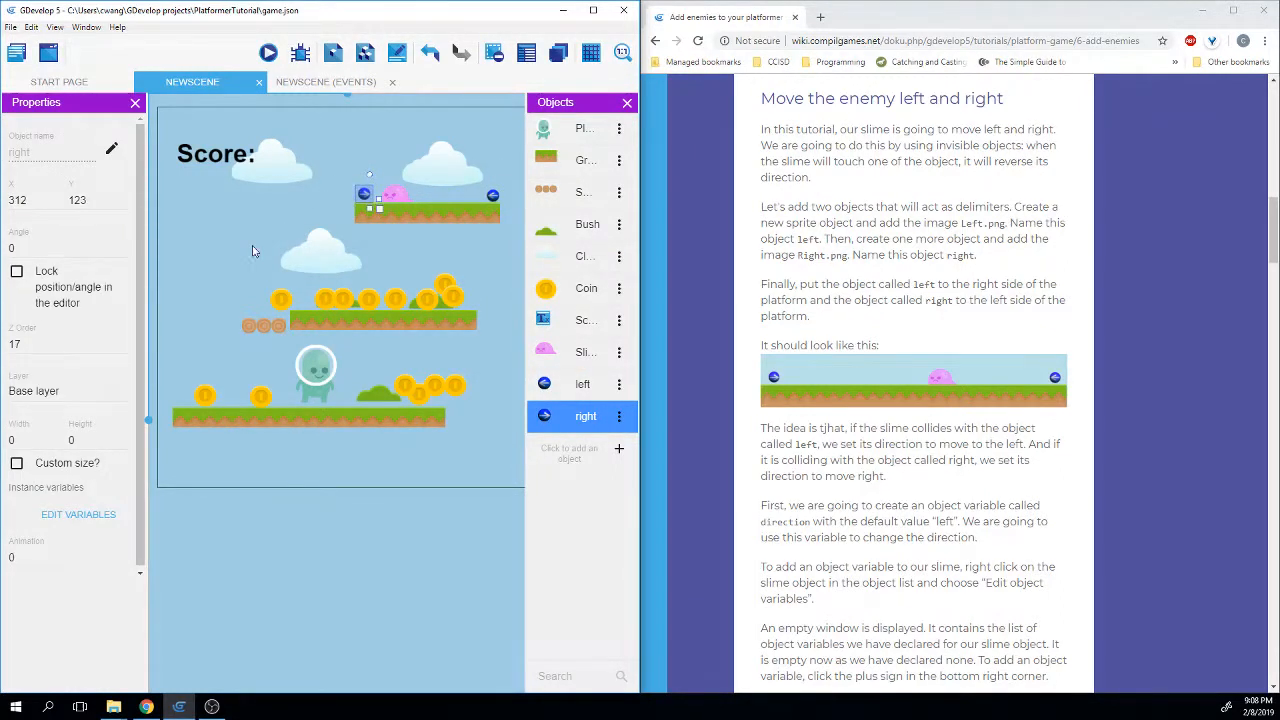
click(246, 230)
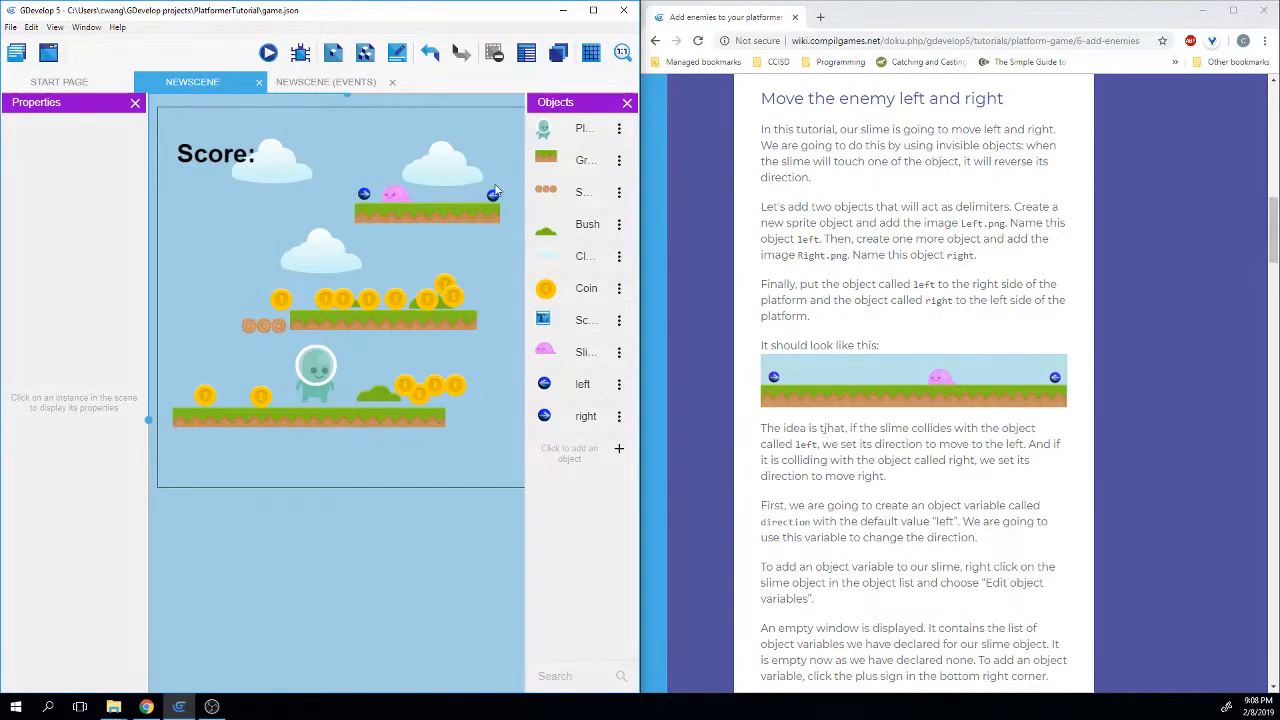
Read the tutorial's explanation of how the delimiters reverse the slime and how its "direction" object variable is set up.
scroll(758, 340, down, 2)
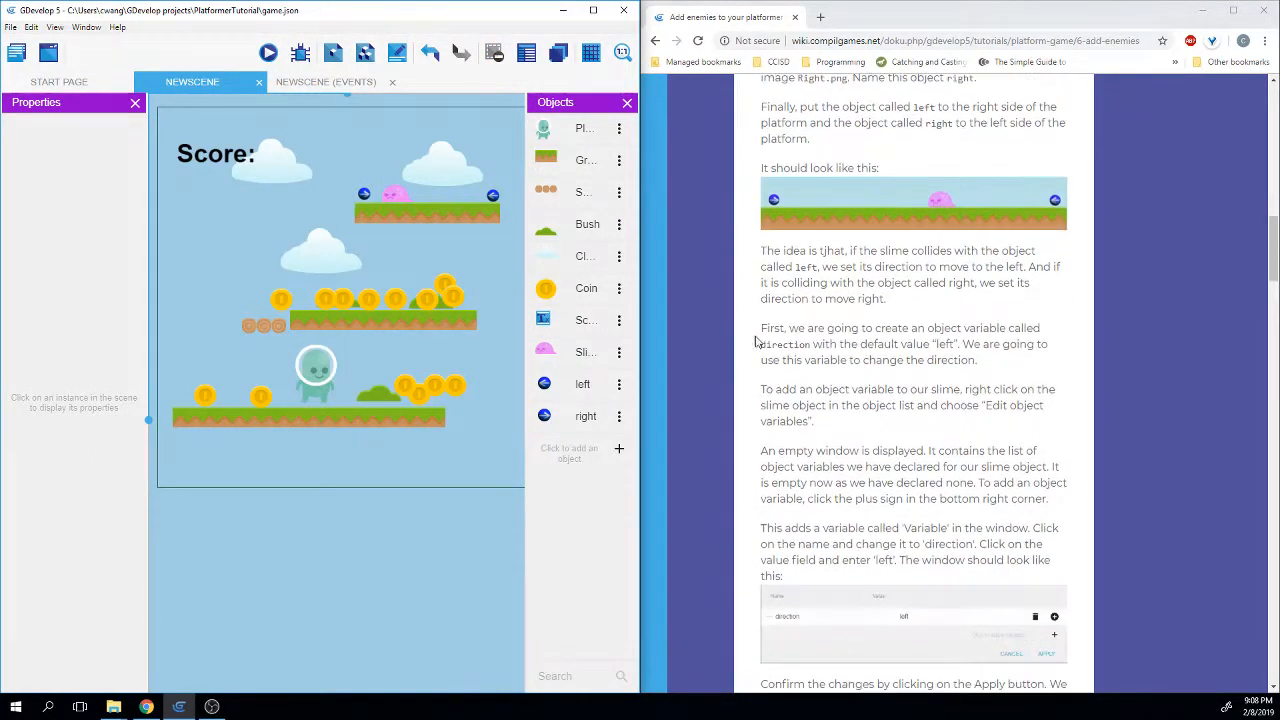
drag(820, 253, 848, 250)
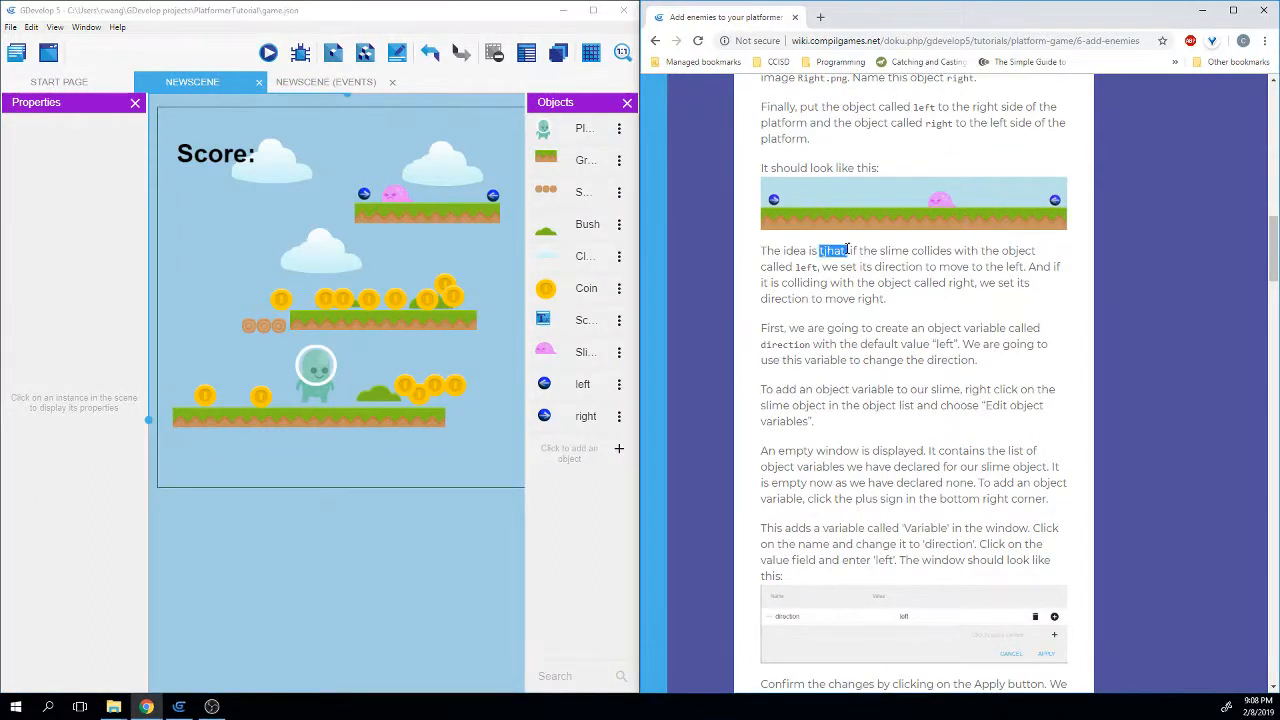
click(850, 251)
drag(820, 267, 1018, 267)
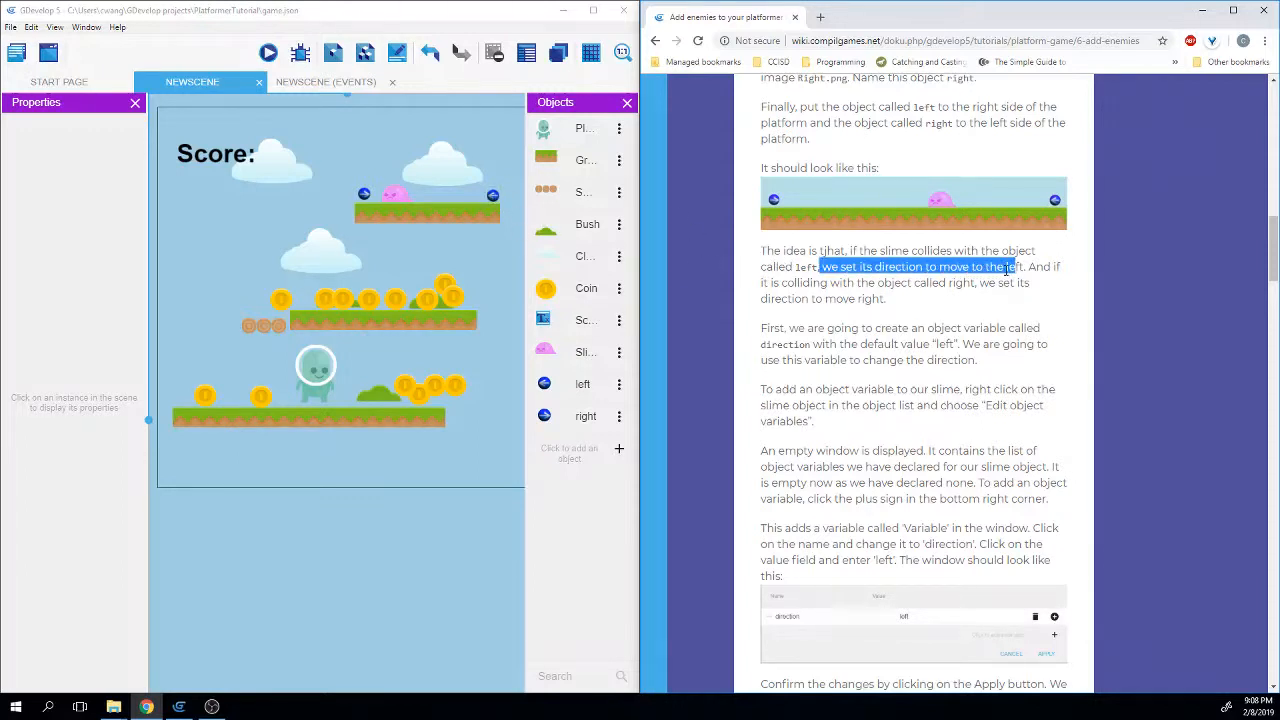
drag(851, 282, 966, 283)
drag(766, 299, 884, 300)
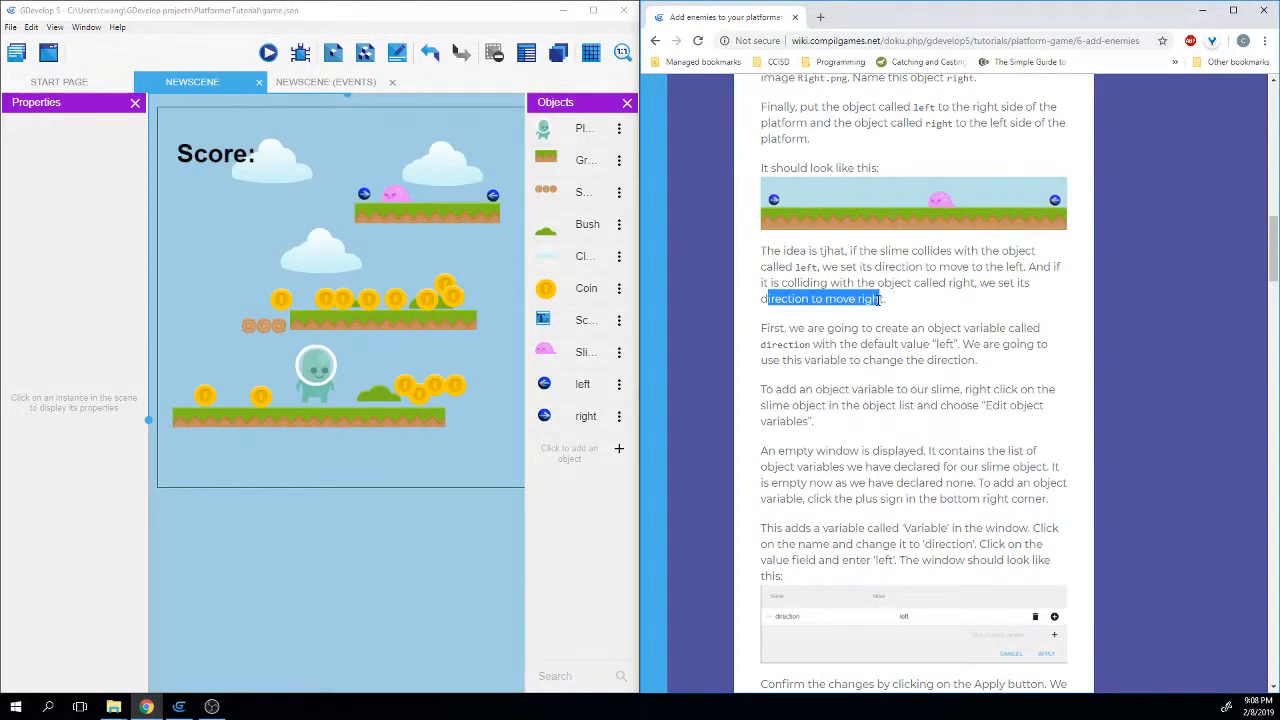
click(808, 322)
scroll(803, 325, down, 1)
scroll(803, 325, down, 1)
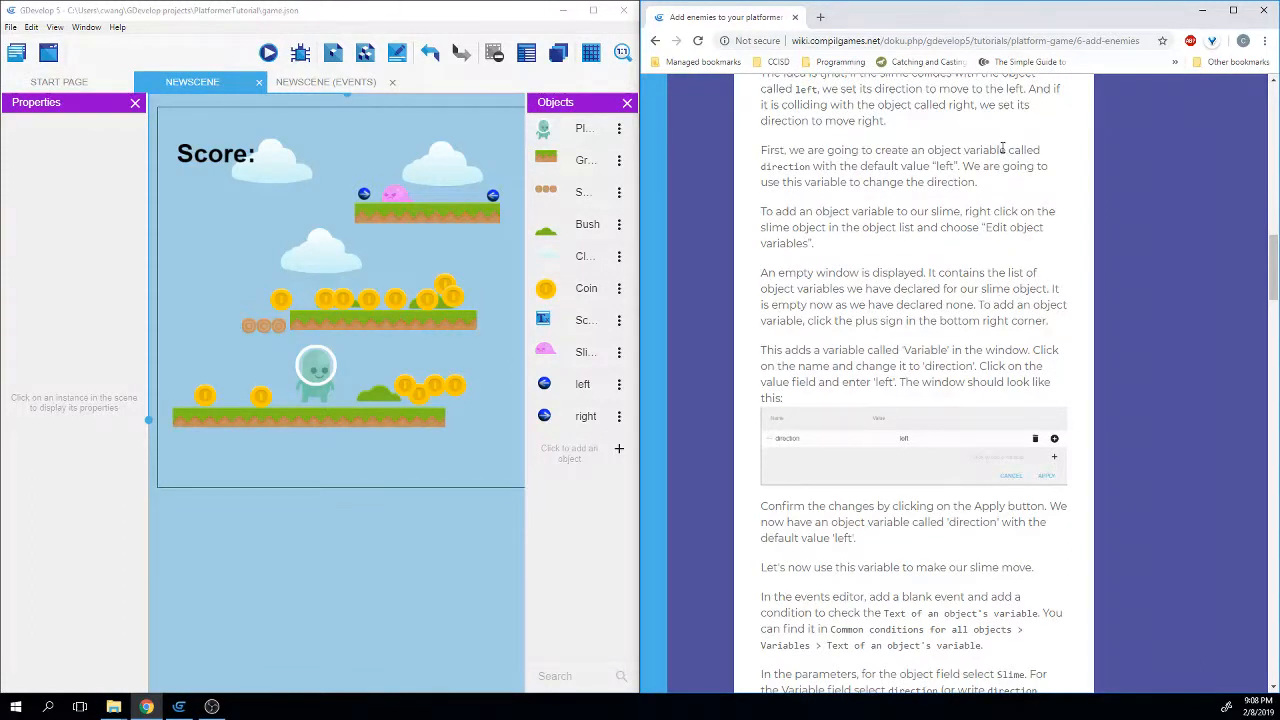
drag(993, 150, 935, 157)
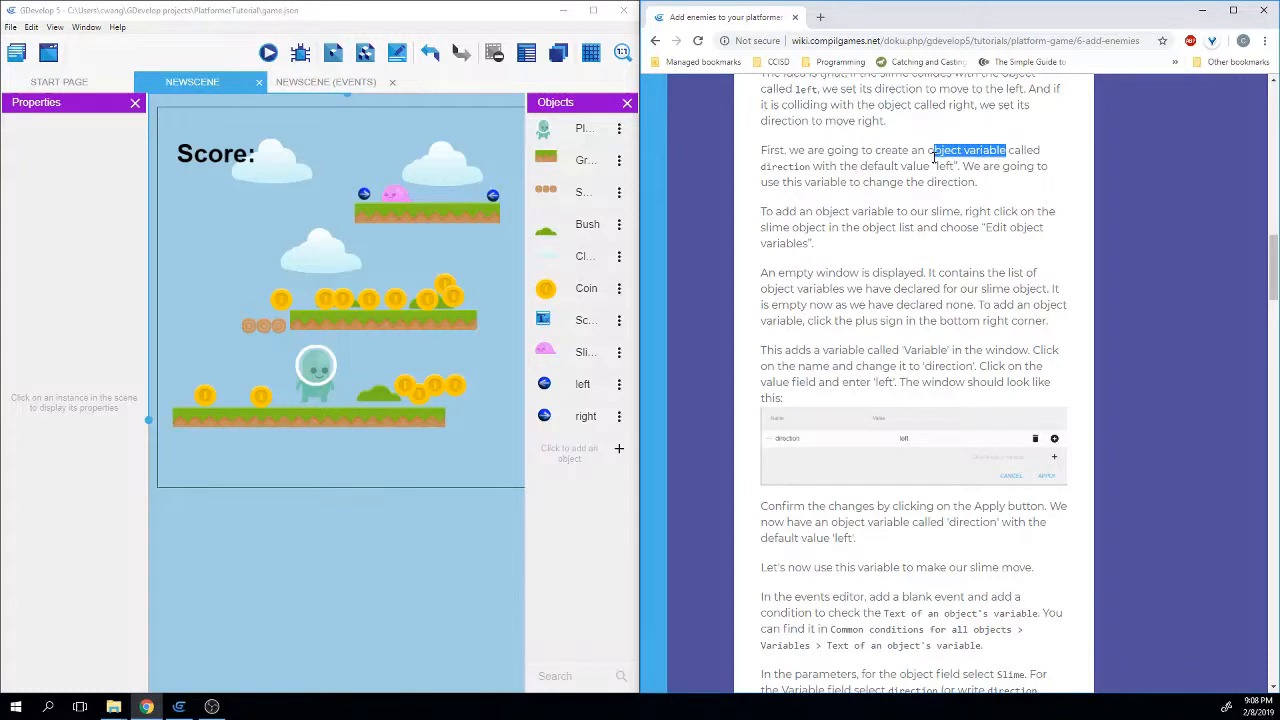
click(814, 167)
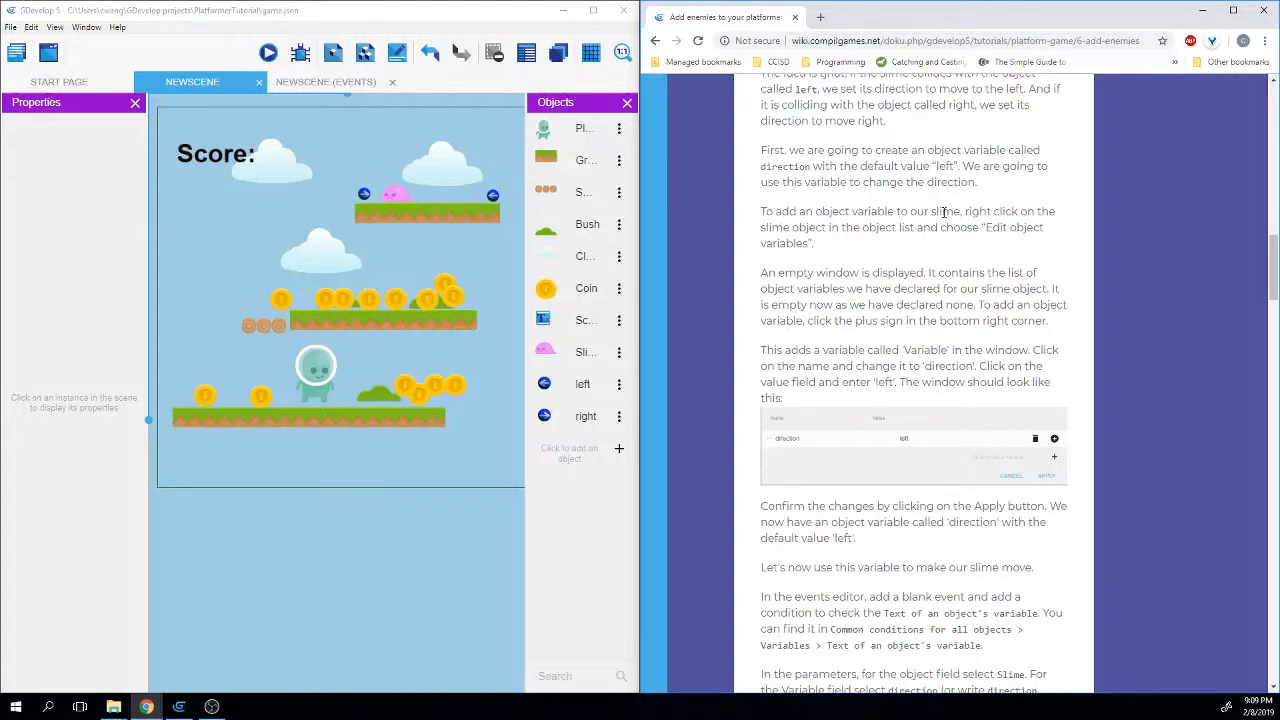
Open the Slime object's variables from the object list and add a new variable.
drag(962, 211, 923, 227)
click(903, 227)
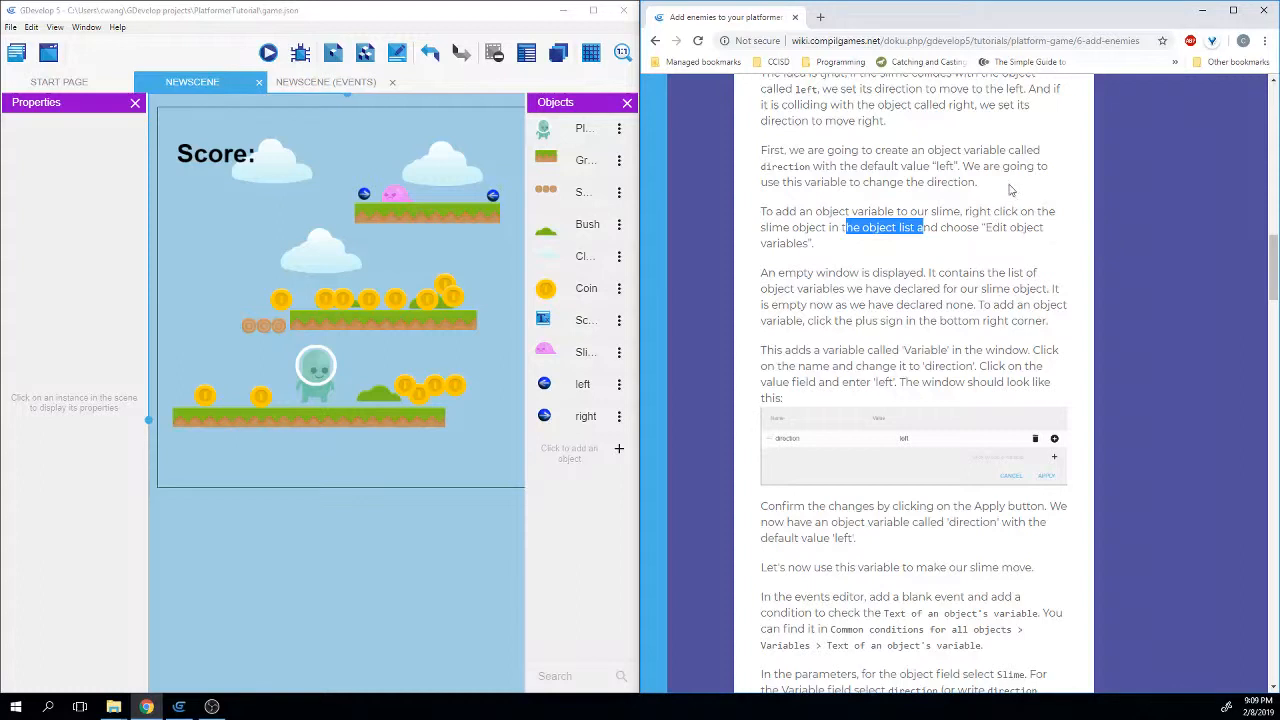
click(561, 352)
right_click(566, 350)
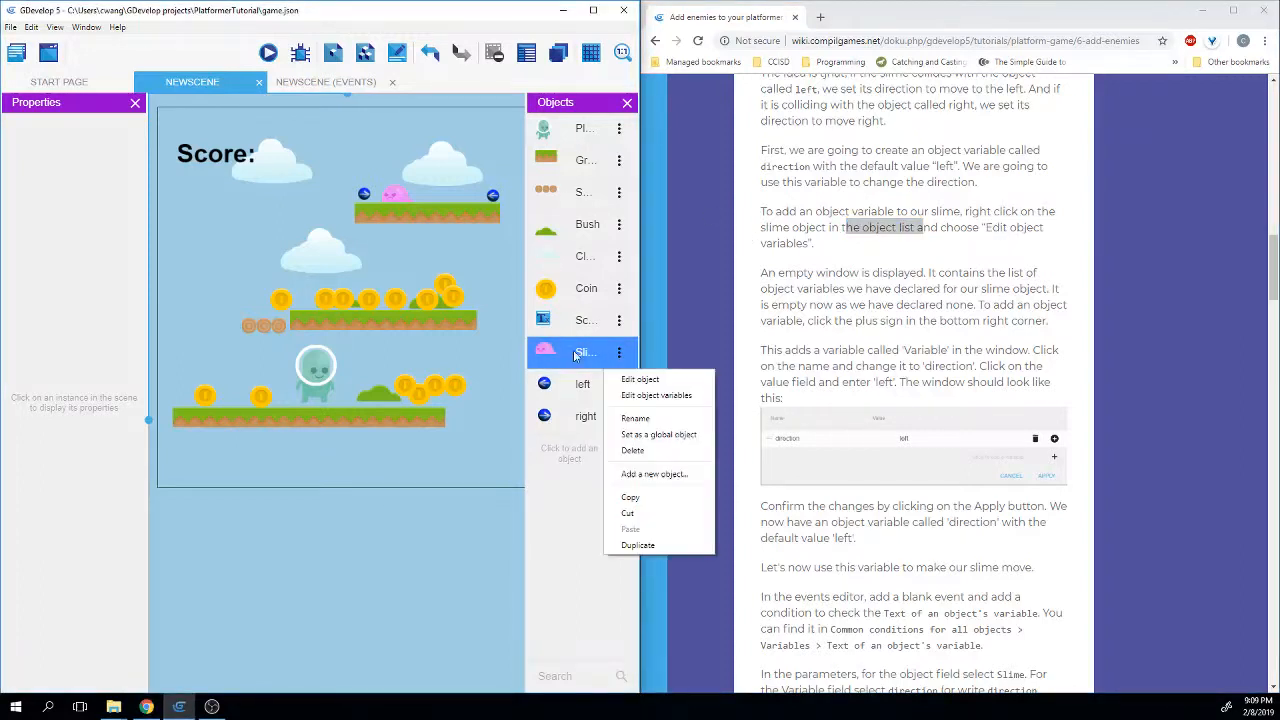
click(647, 395)
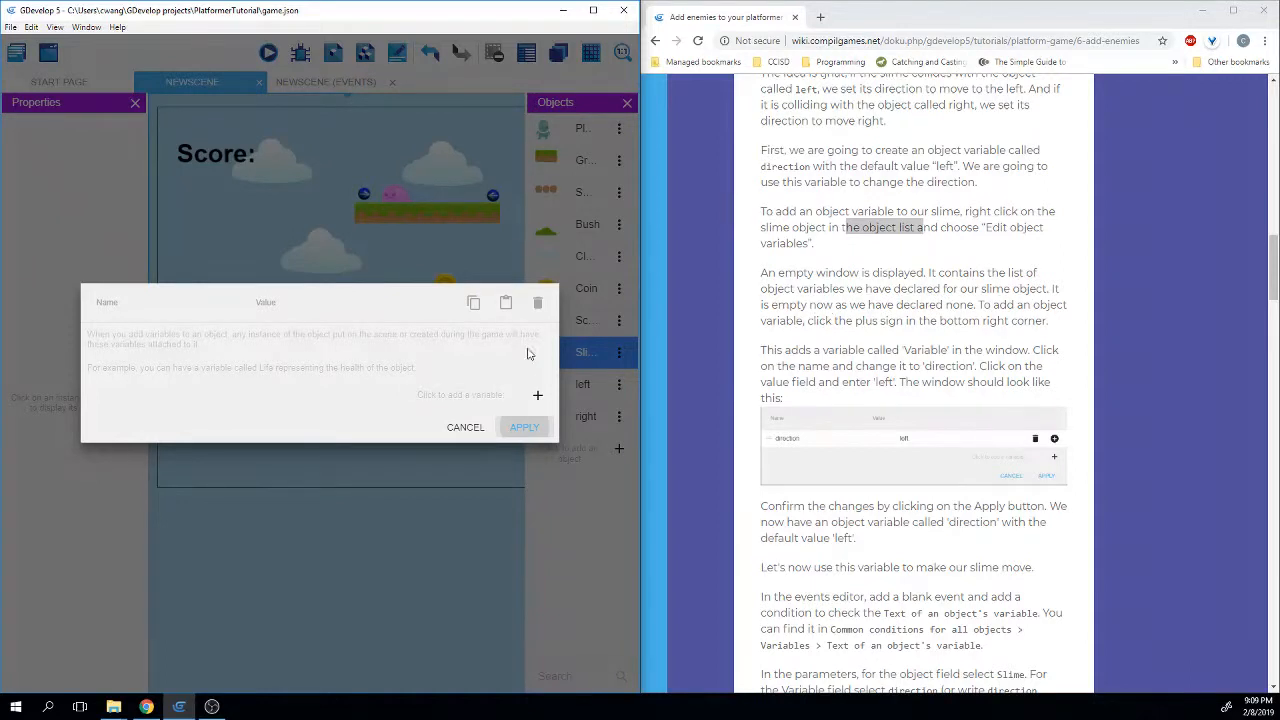
click(537, 398)
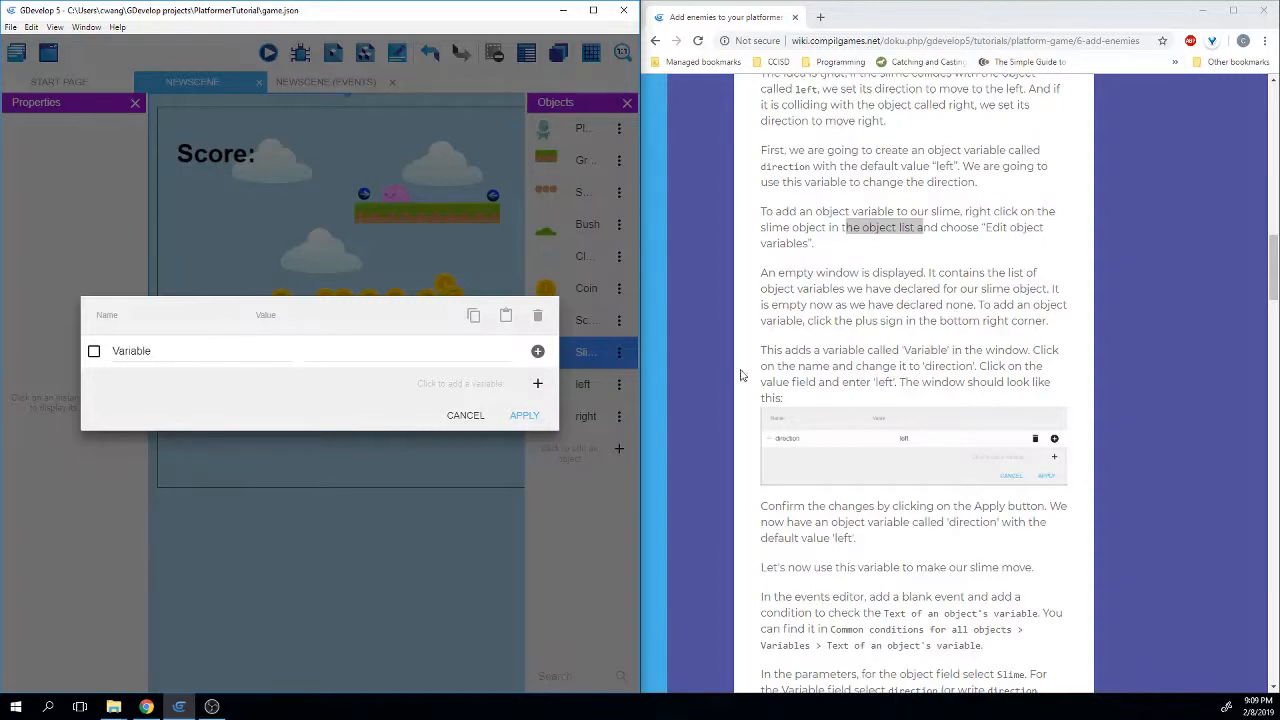
Name the Slime's new variable "direction", set its value to left without quotes, and apply the changes.
drag(183, 348, 56, 341)
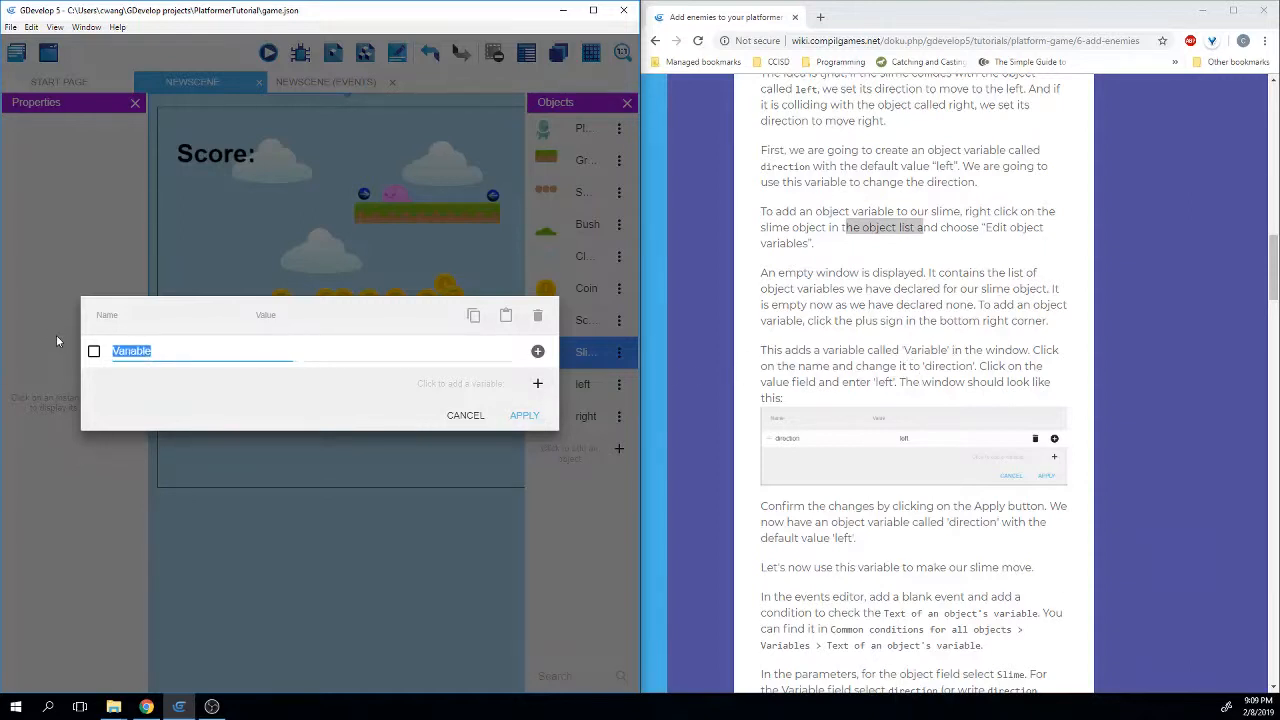
text(direction)
drag(925, 366, 972, 367)
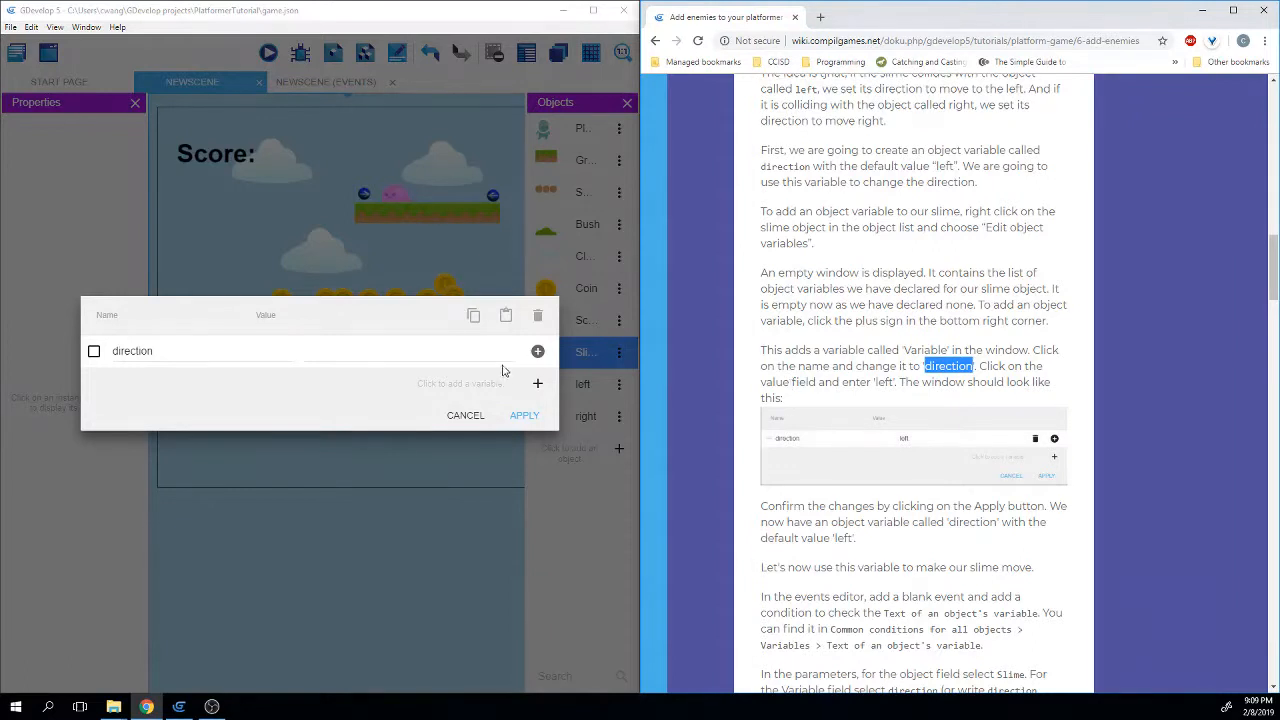
click(400, 352)
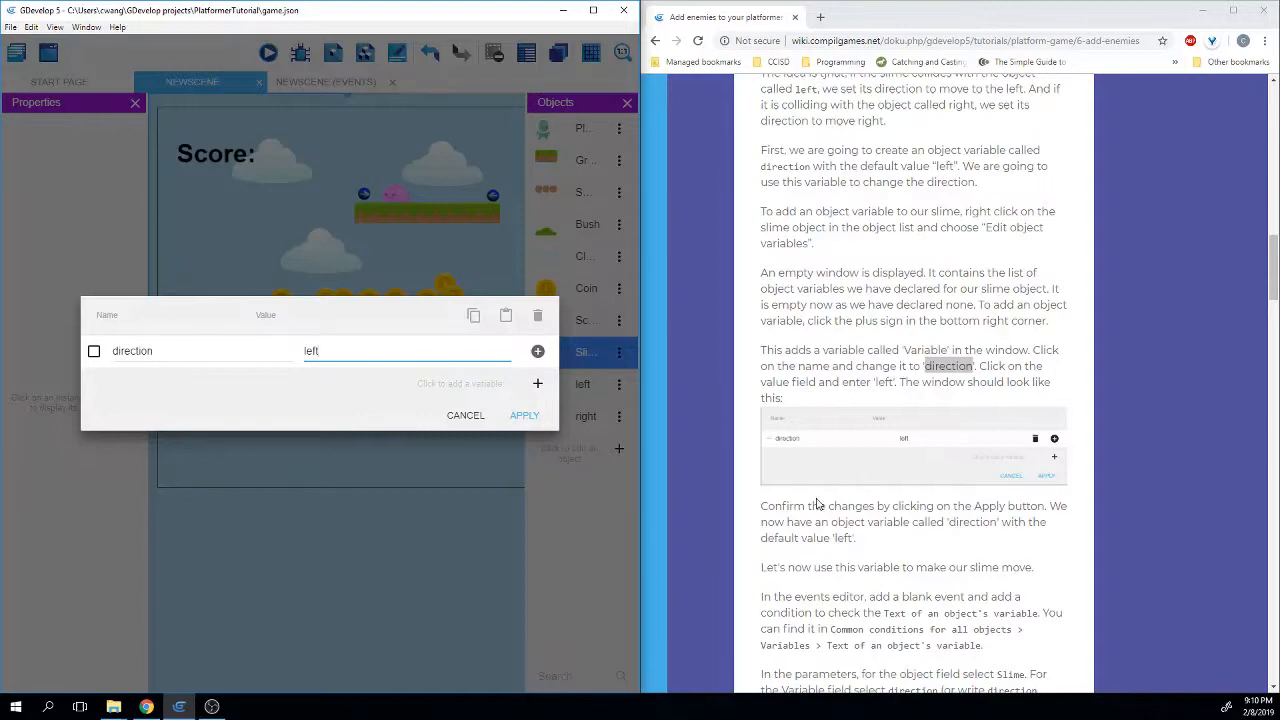
click(524, 415)
Follow the tutorial to its slime movement section and add a blank event at the end of the NewScene events.
scroll(770, 467, down, 2)
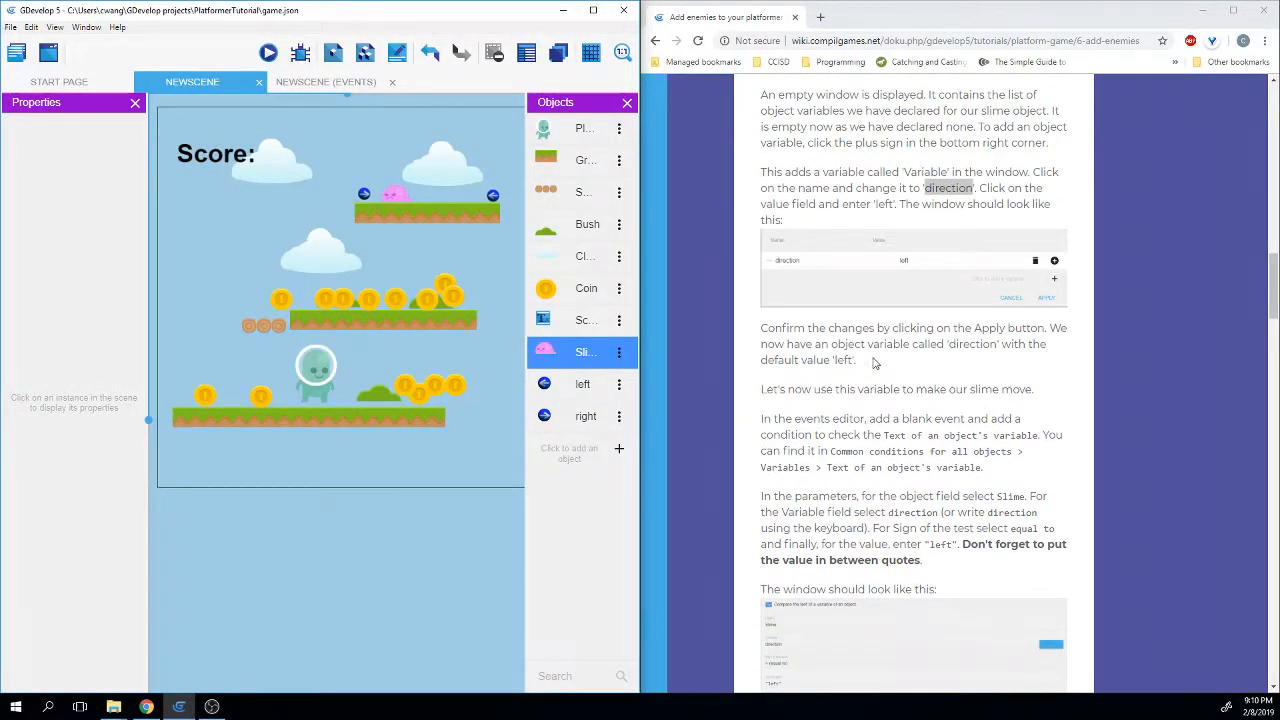
drag(944, 344, 1008, 361)
click(895, 365)
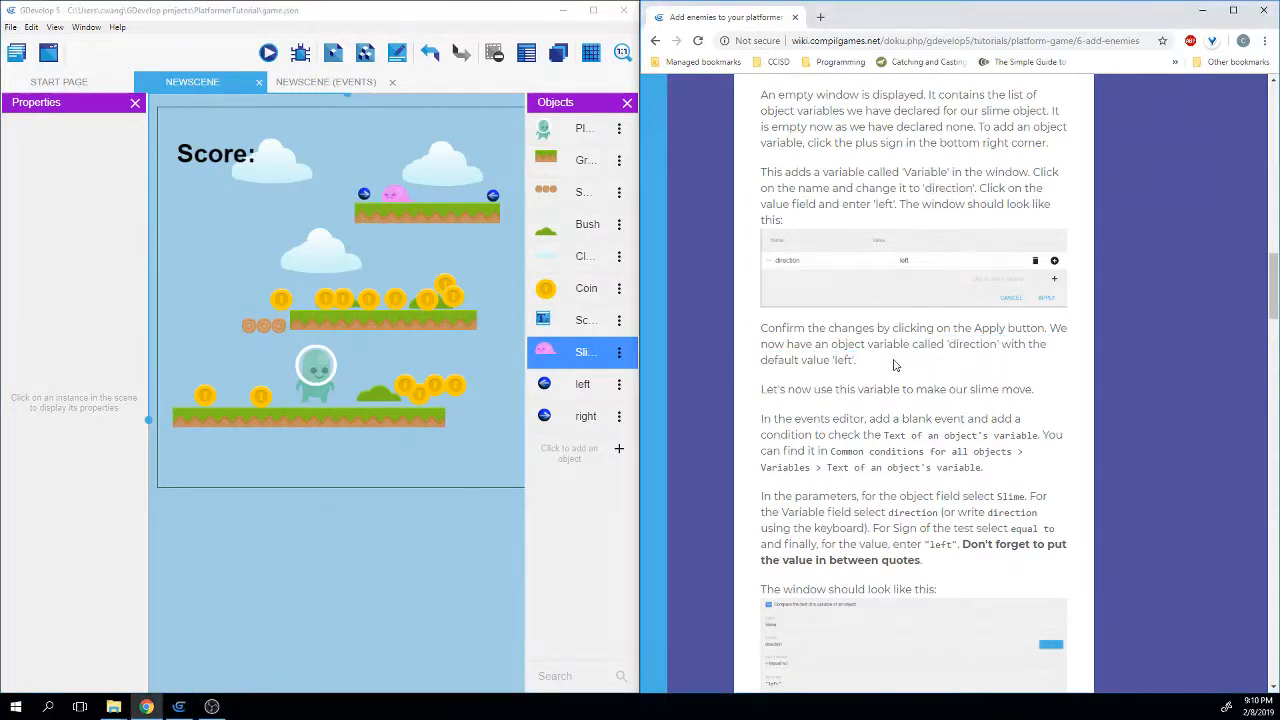
scroll(895, 365, down, 2)
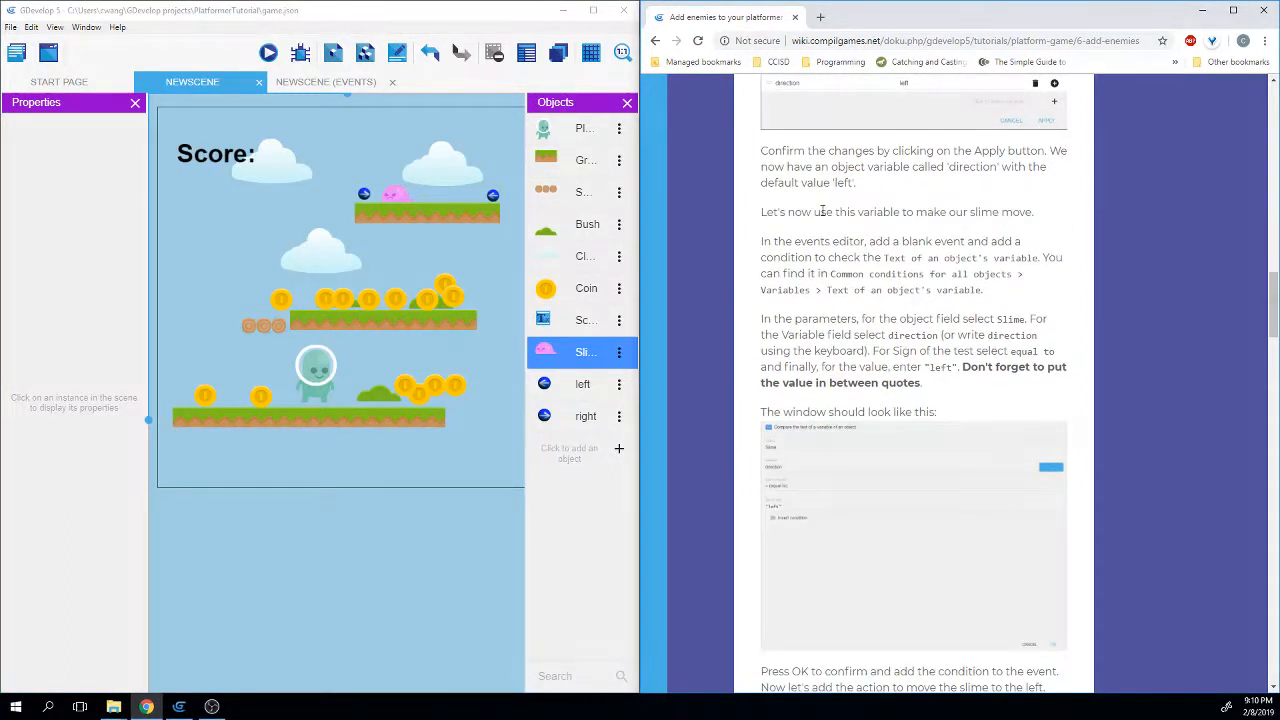
drag(812, 212, 1032, 212)
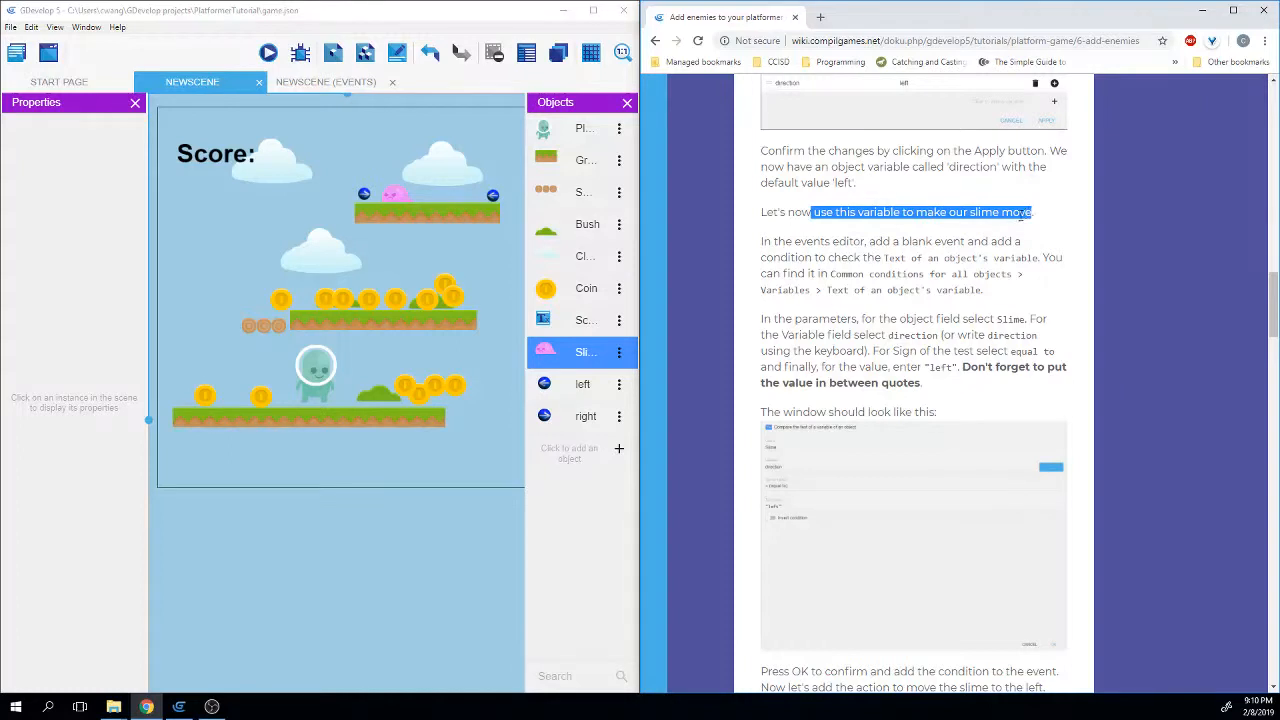
click(980, 242)
click(355, 85)
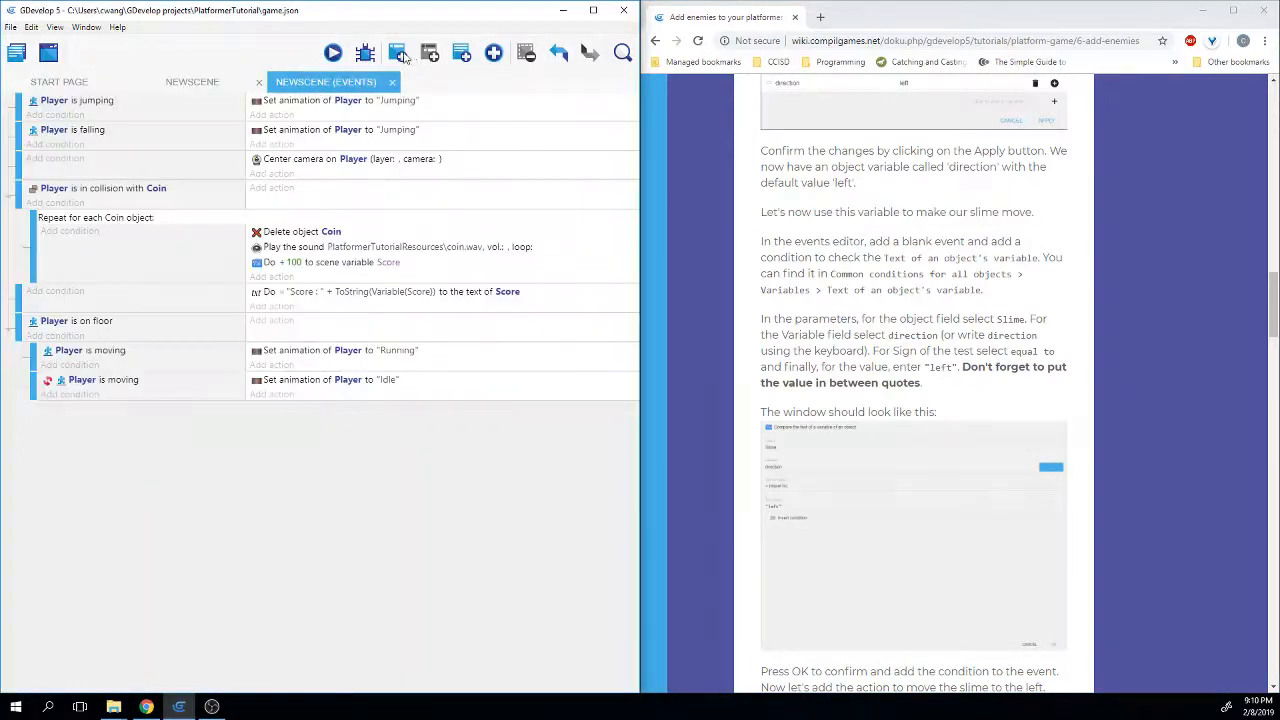
click(398, 53)
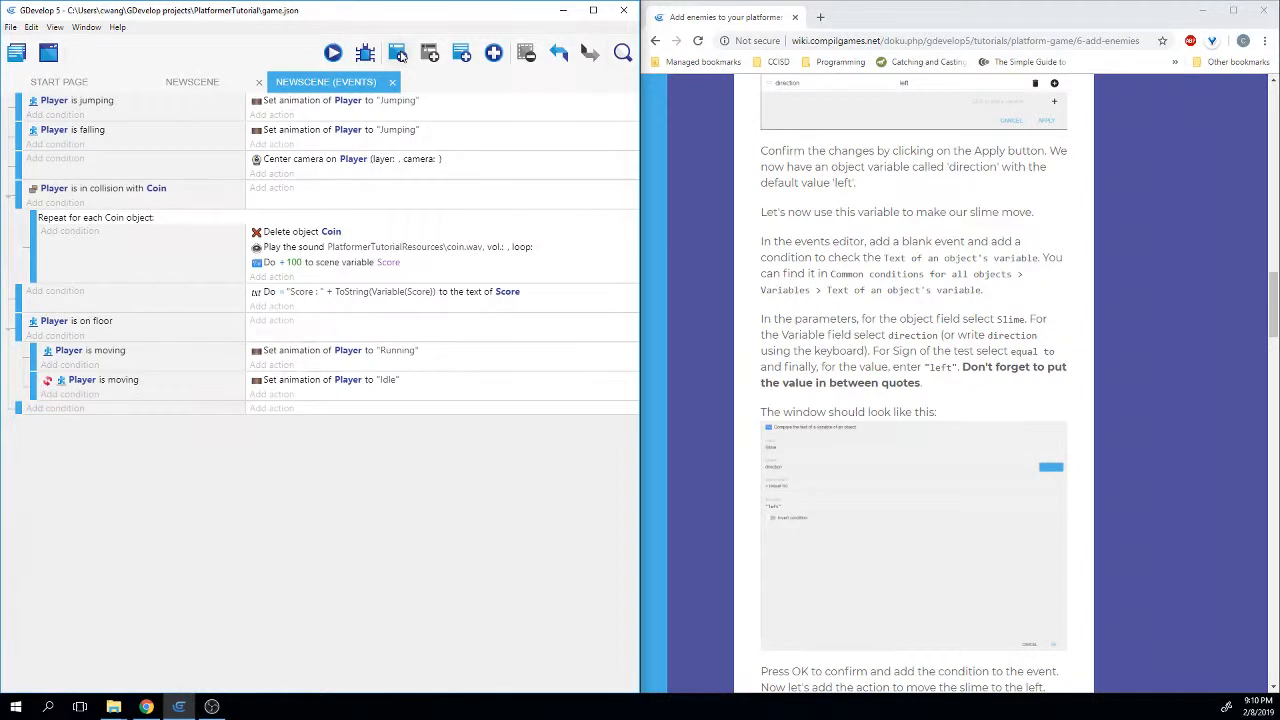
Start a condition in the blank event that checks the text of an object's variable.
click(50, 408)
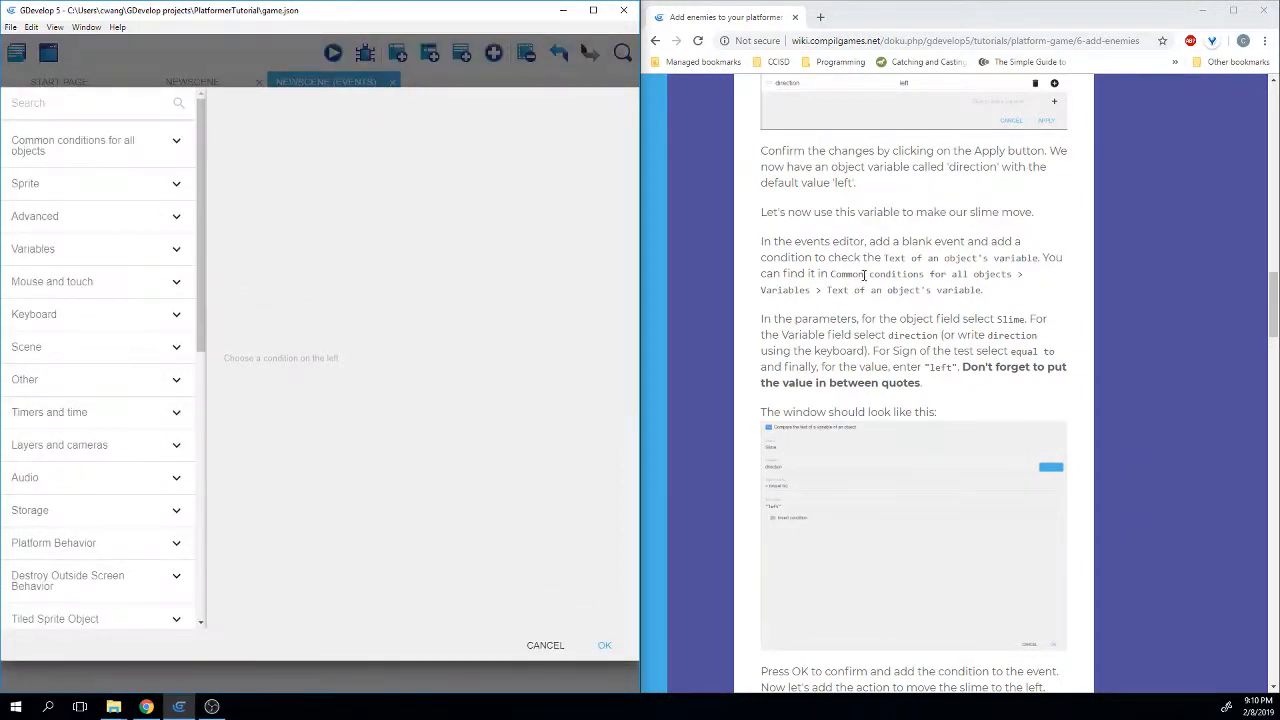
click(86, 148)
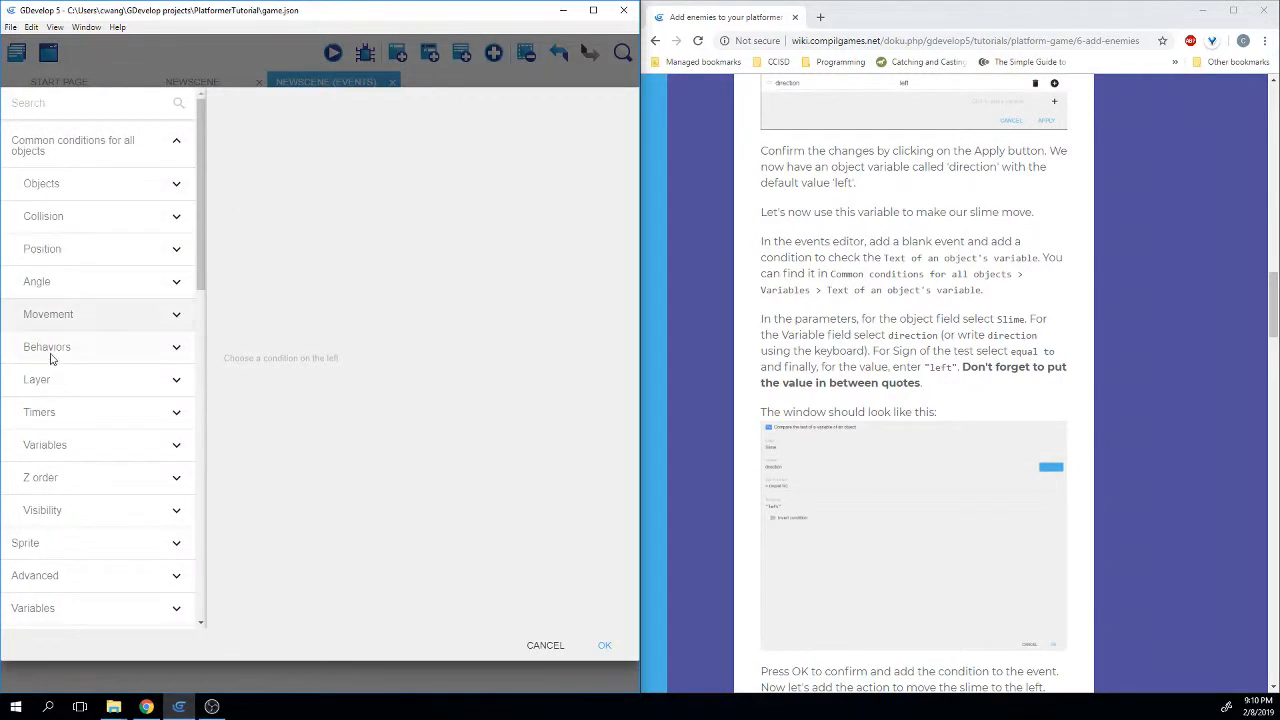
click(52, 450)
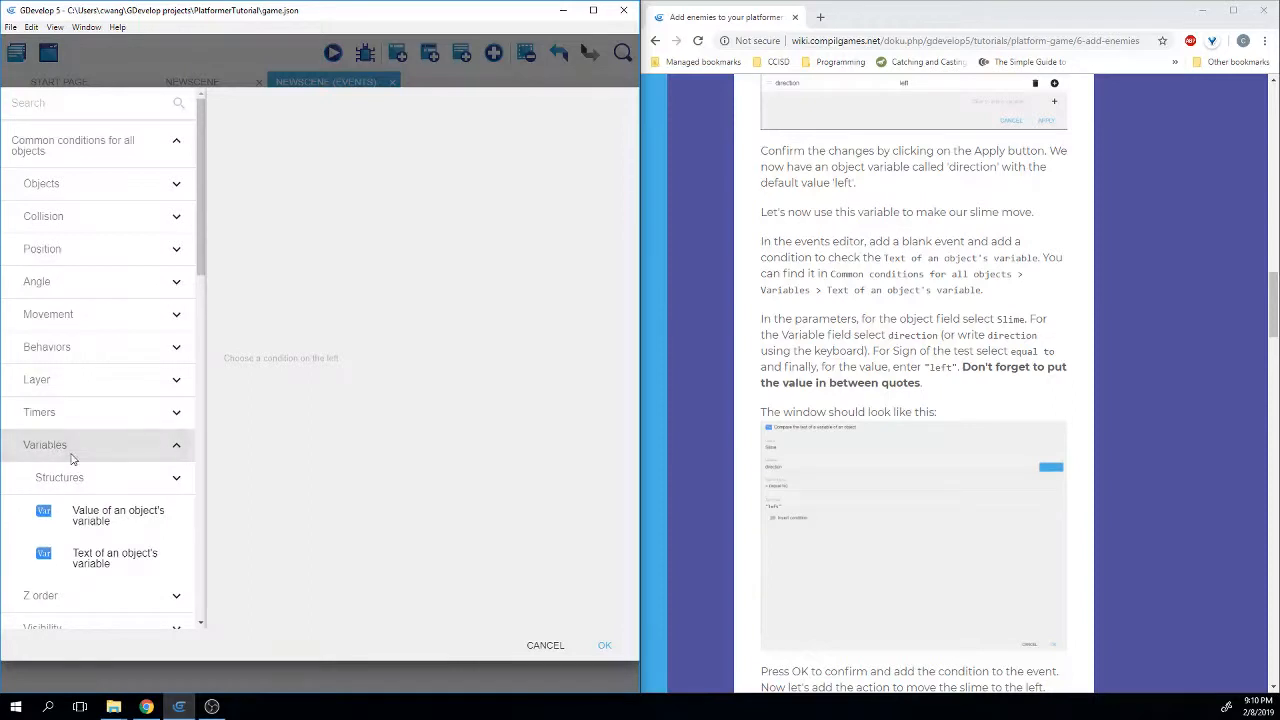
click(95, 567)
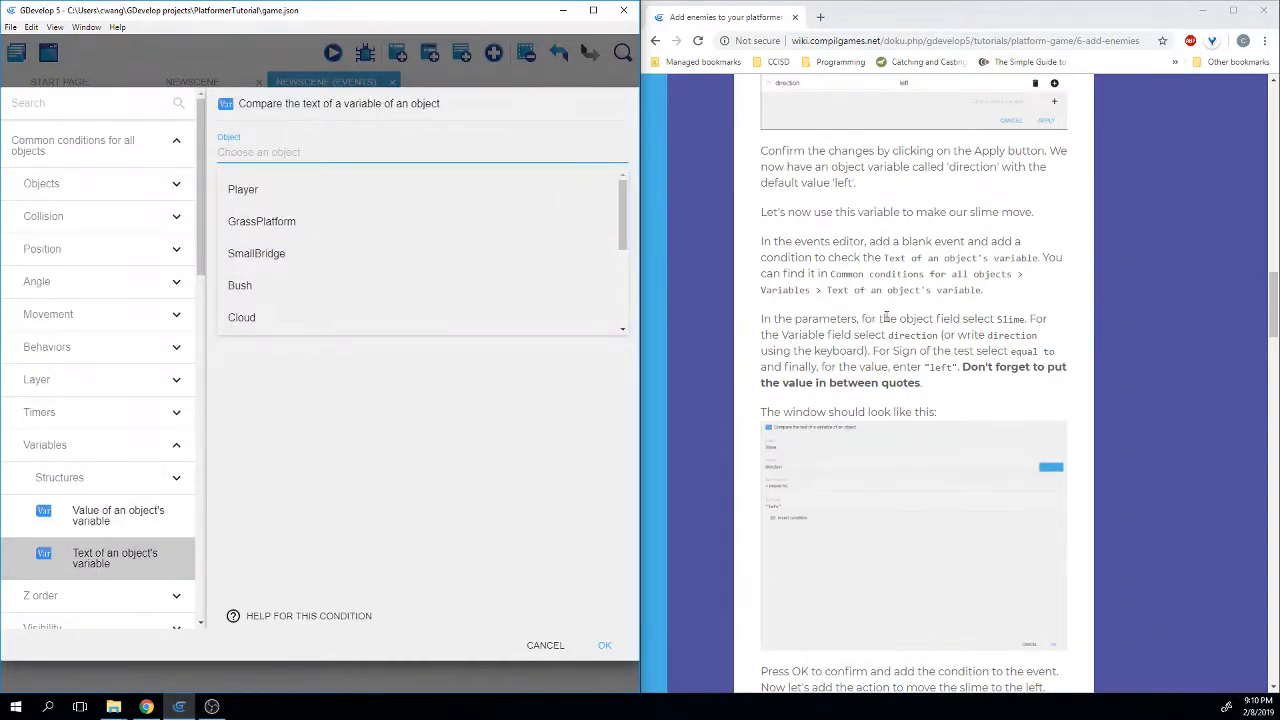
Choose Slime as the object whose variable text the condition compares.
drag(899, 318, 958, 318)
click(236, 148)
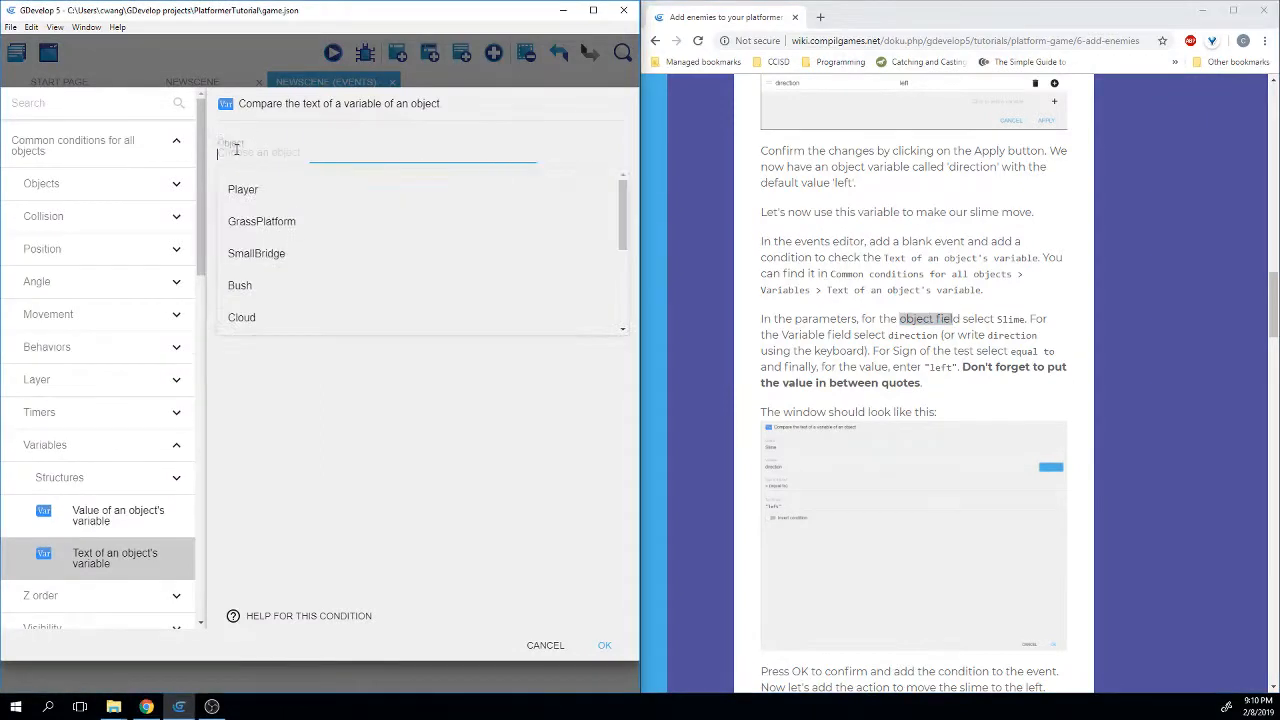
key(Down)
key(Down)
key(Down)
key(Down)
key(Down)
key(Down)
key(Down)
key(Down)
key(Down)
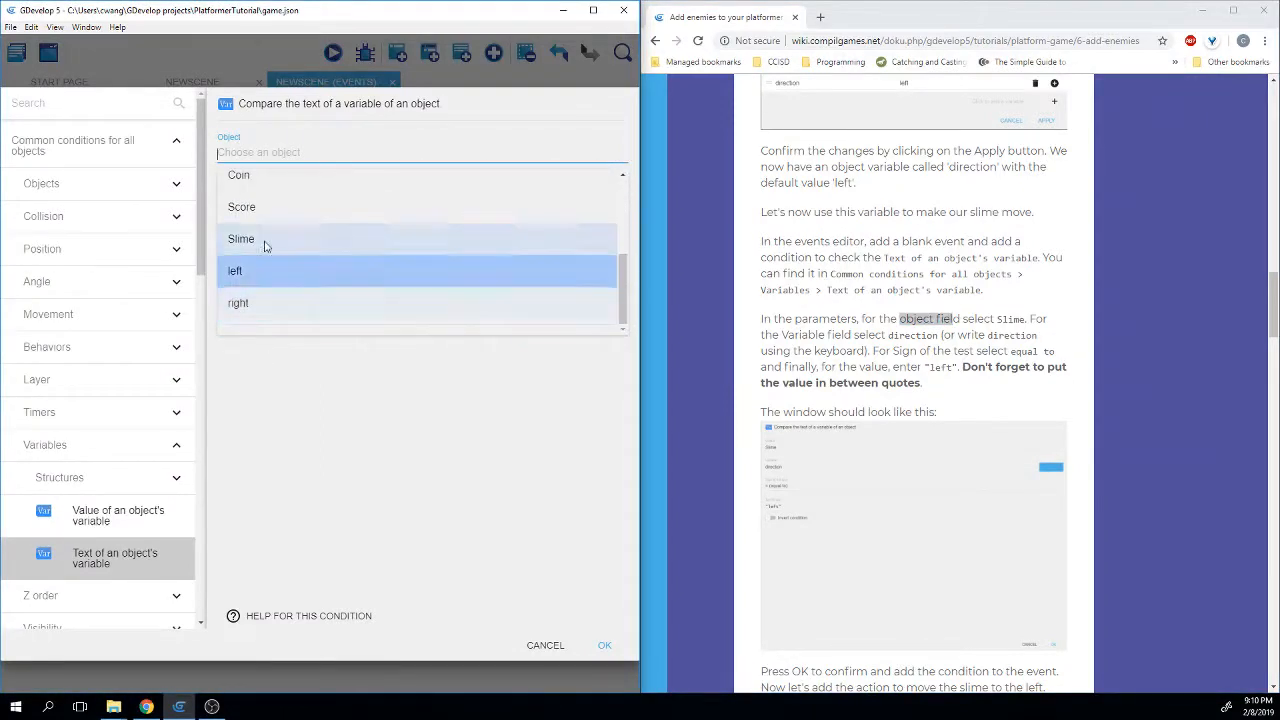
click(266, 243)
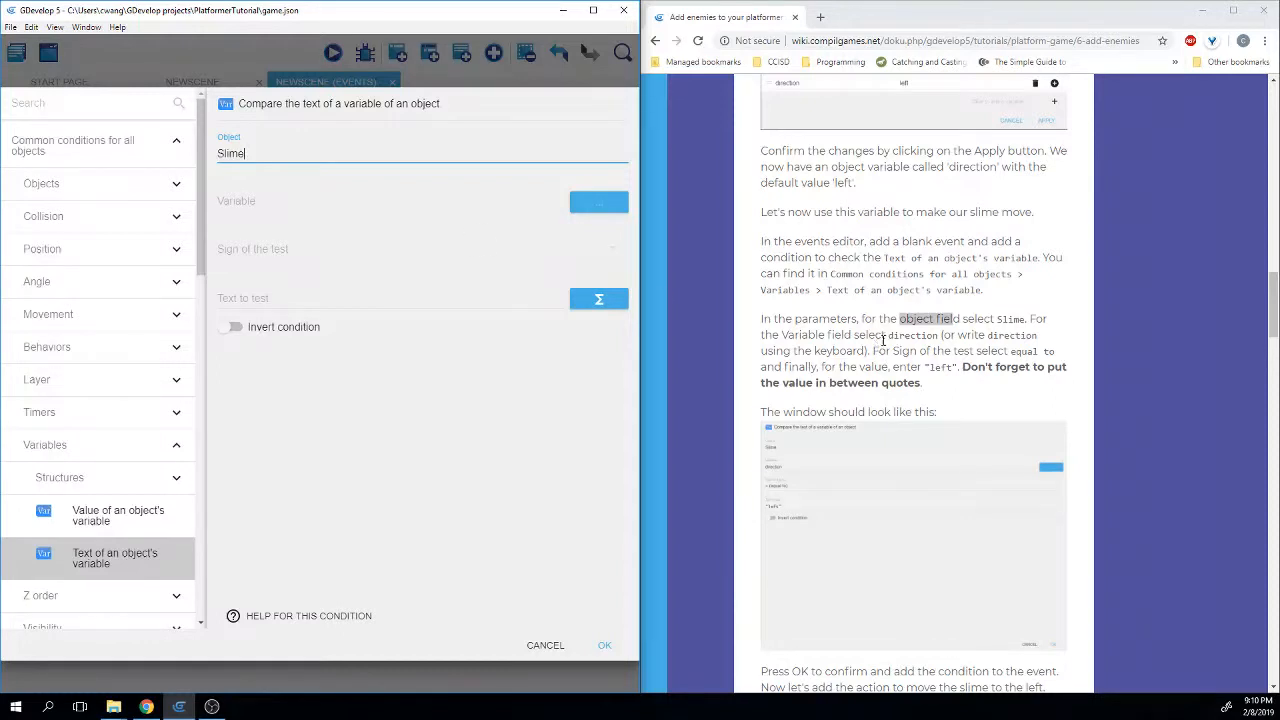
Set the condition's variable to direction and its sign of the test to = (equal to).
click(283, 205)
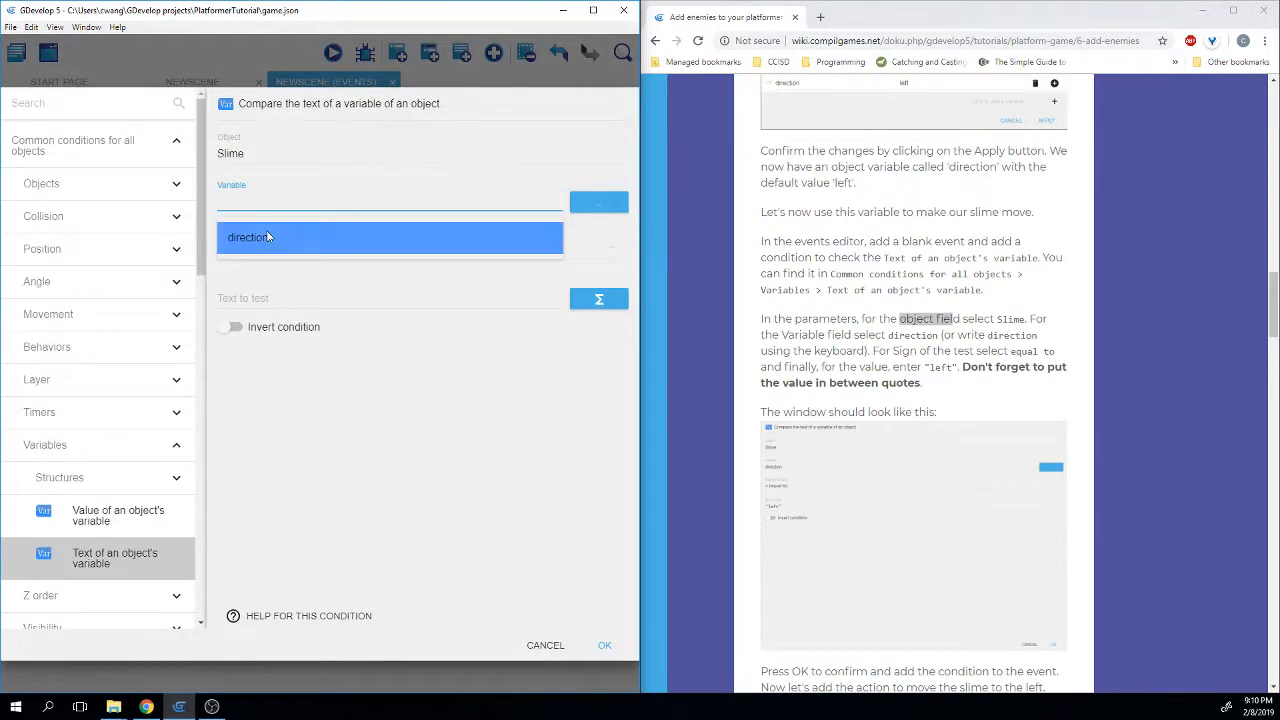
click(267, 236)
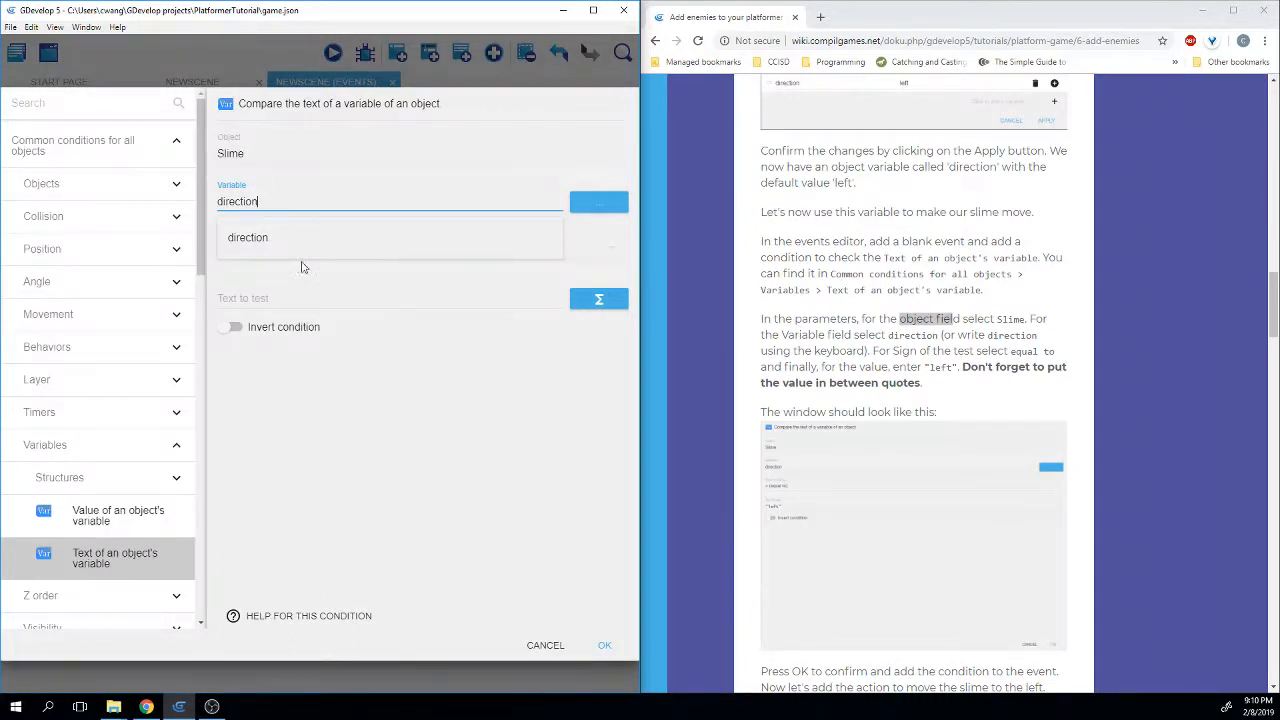
click(349, 382)
click(277, 253)
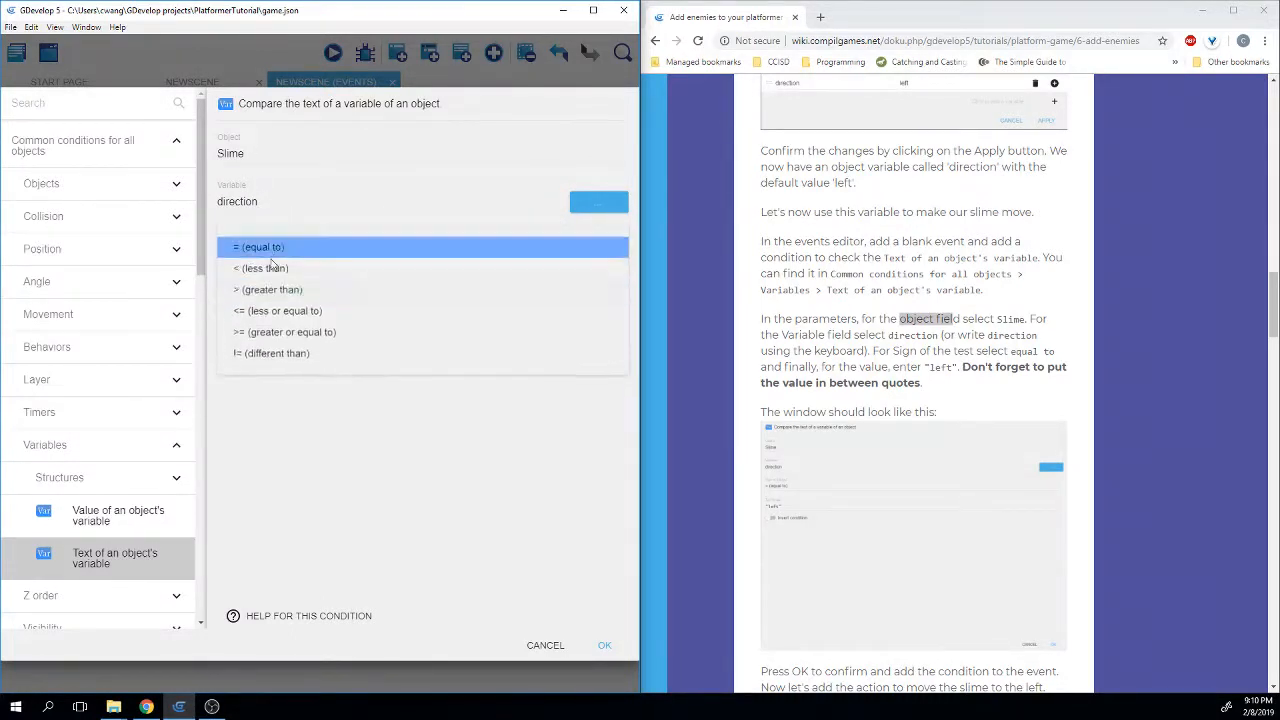
click(274, 251)
Enter "left", including the quotes, as the condition's text to test and confirm the condition.
click(270, 300)
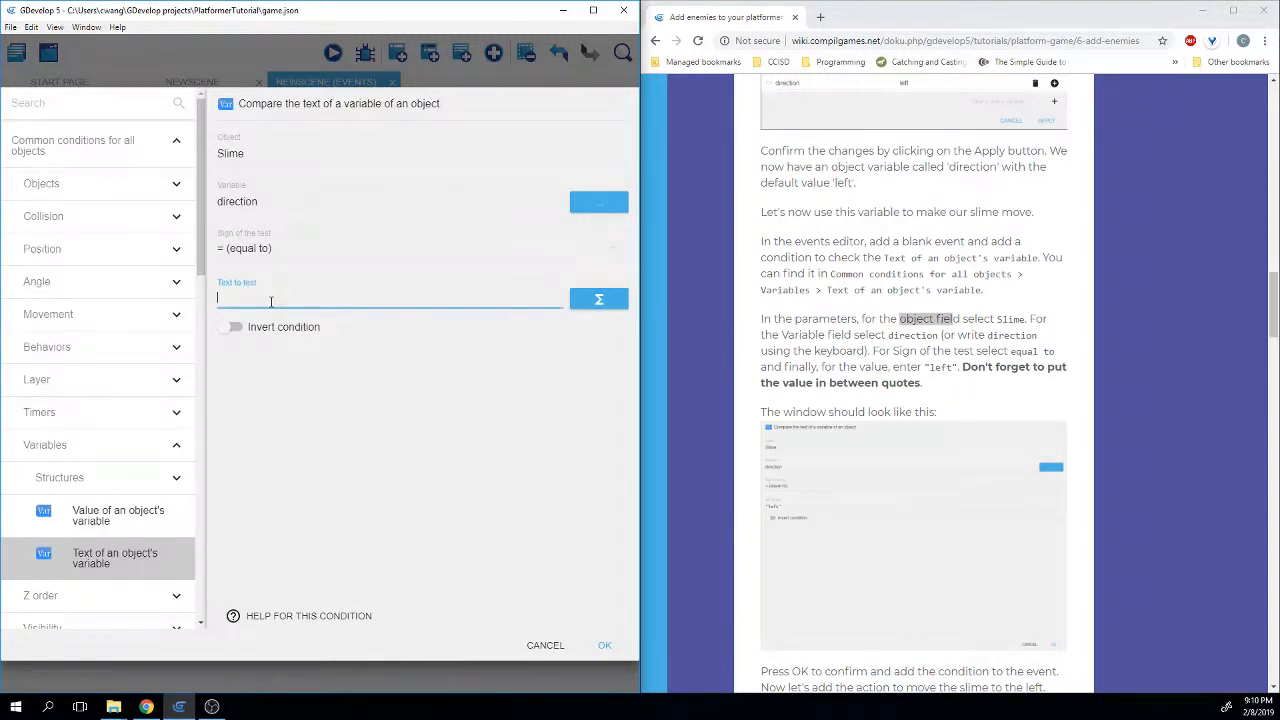
text("left)
drag(258, 297, 216, 297)
click(262, 298)
scroll(701, 462, down, 3)
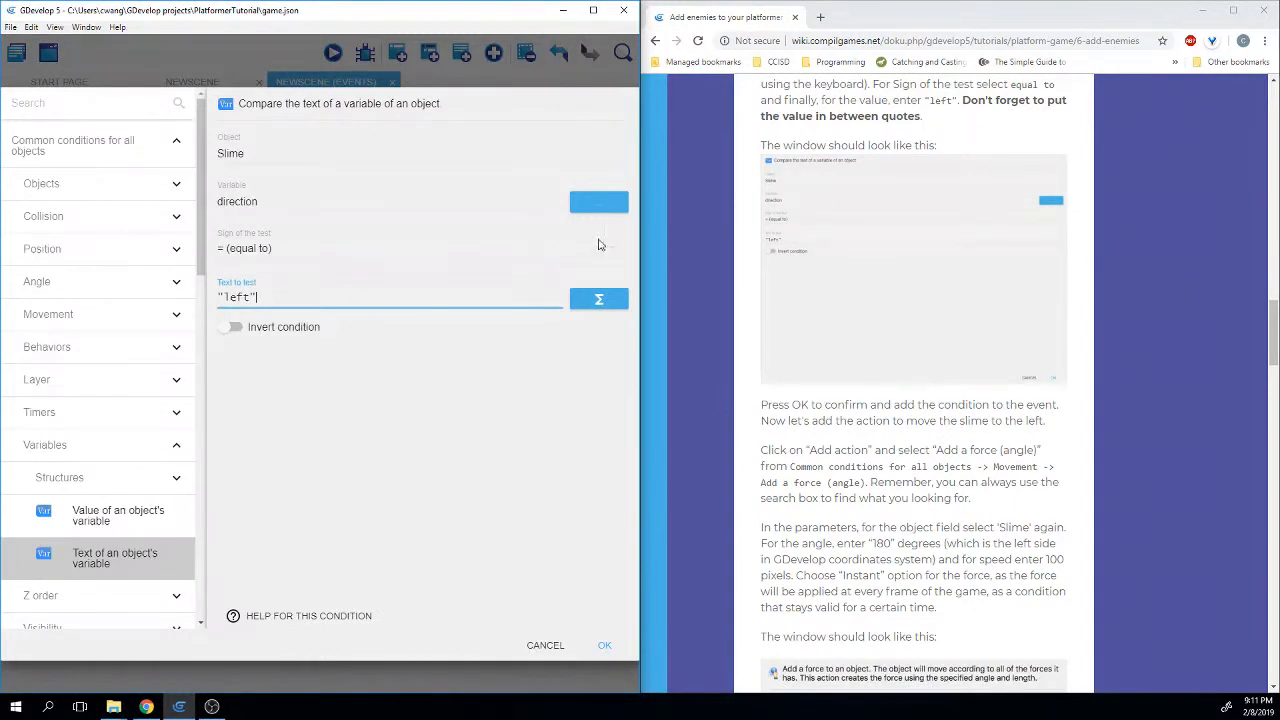
click(595, 650)
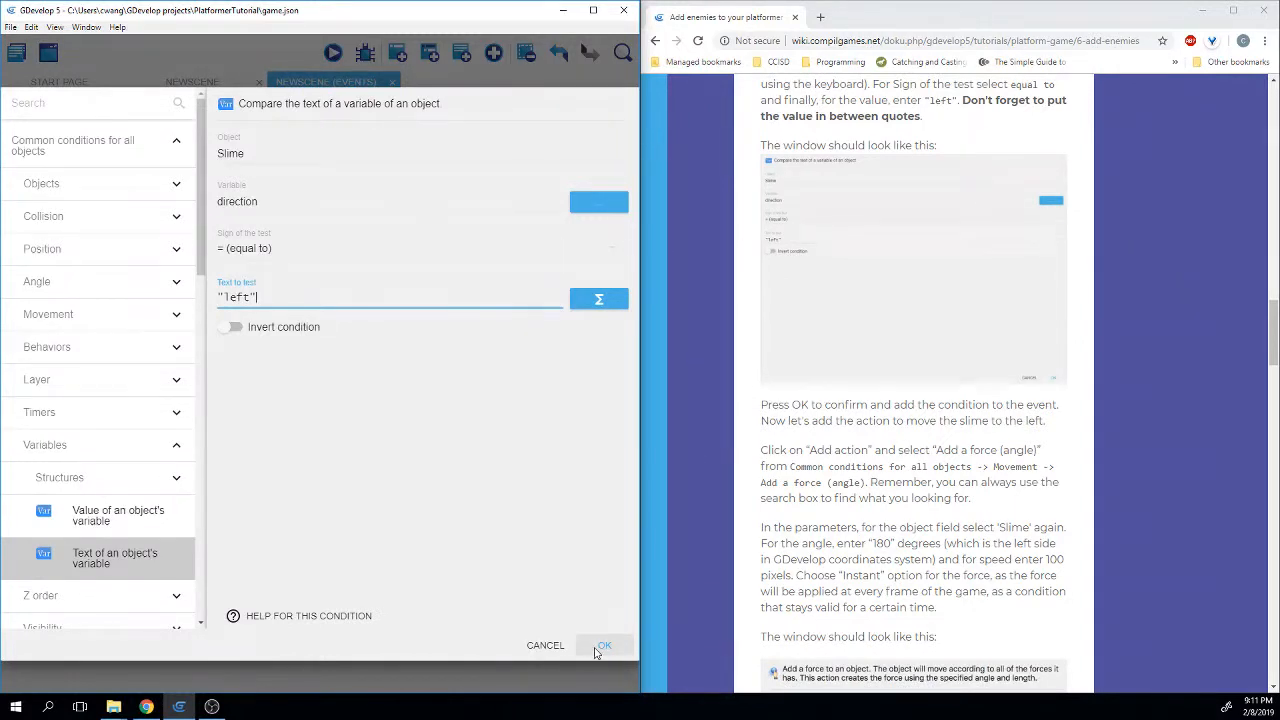
Add an "Add a force (angle)" movement action to the slime direction event and choose Slime as its object.
scroll(777, 329, down, 1)
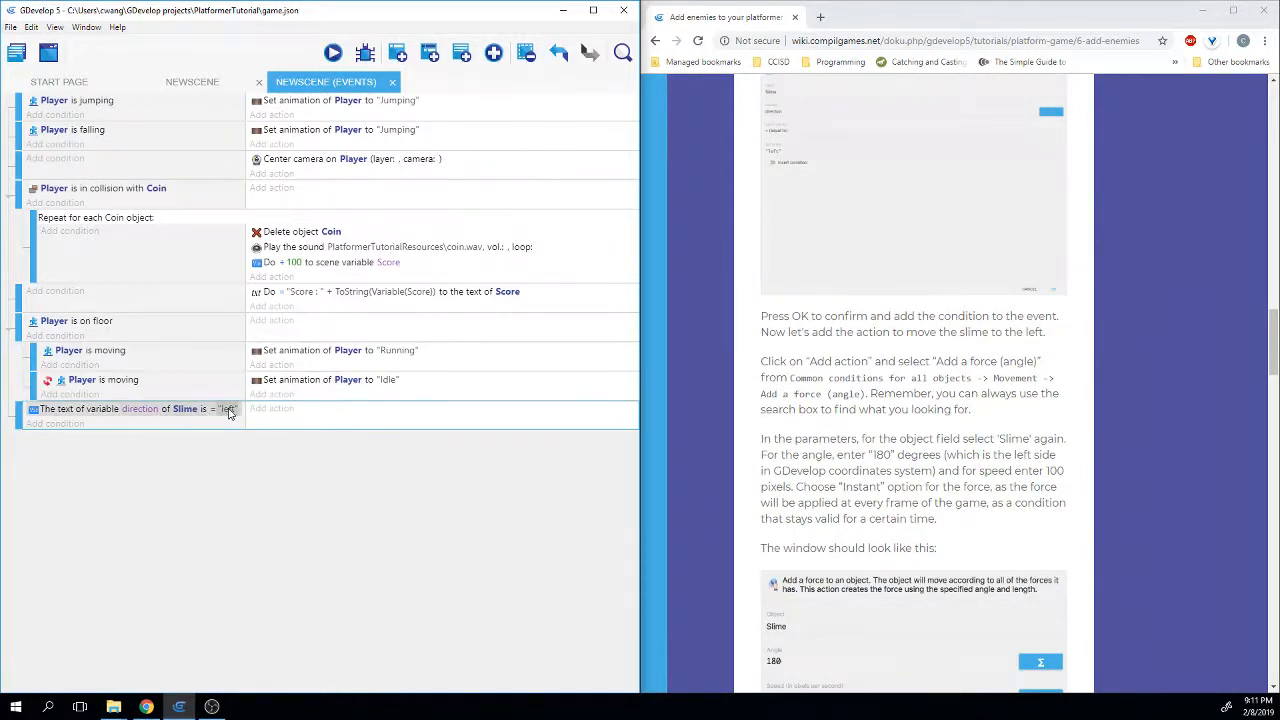
click(288, 412)
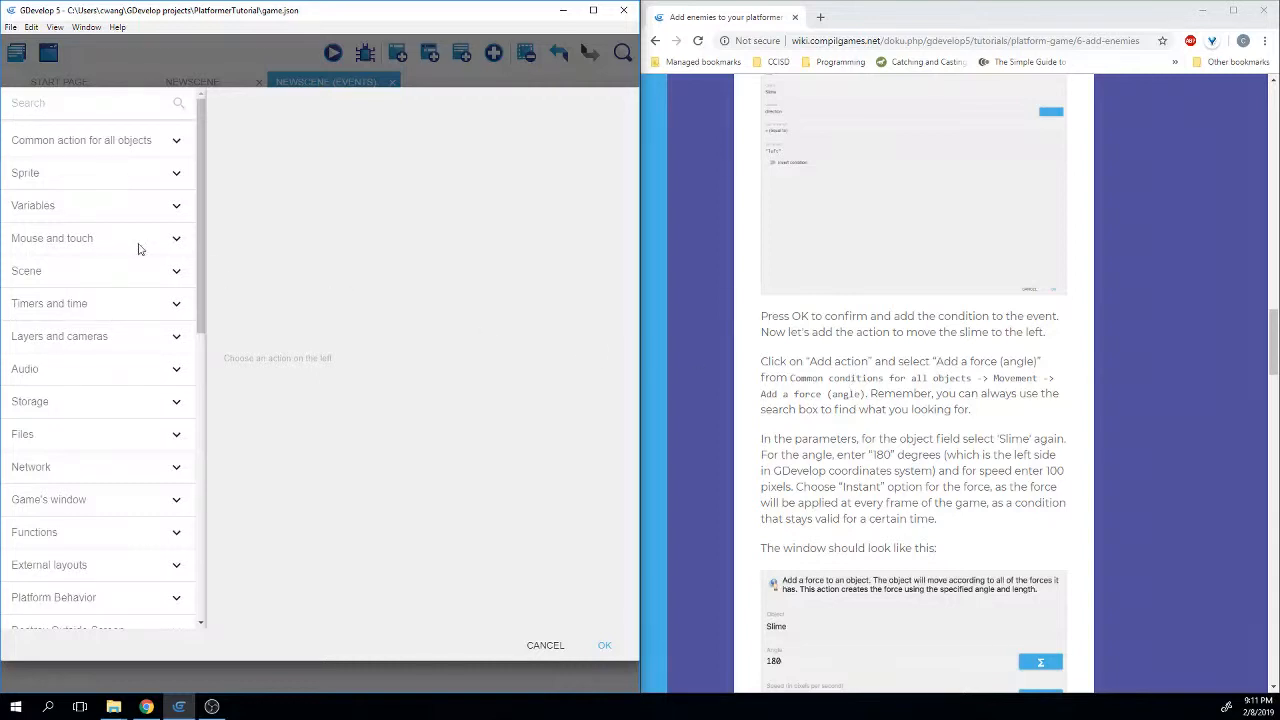
click(104, 141)
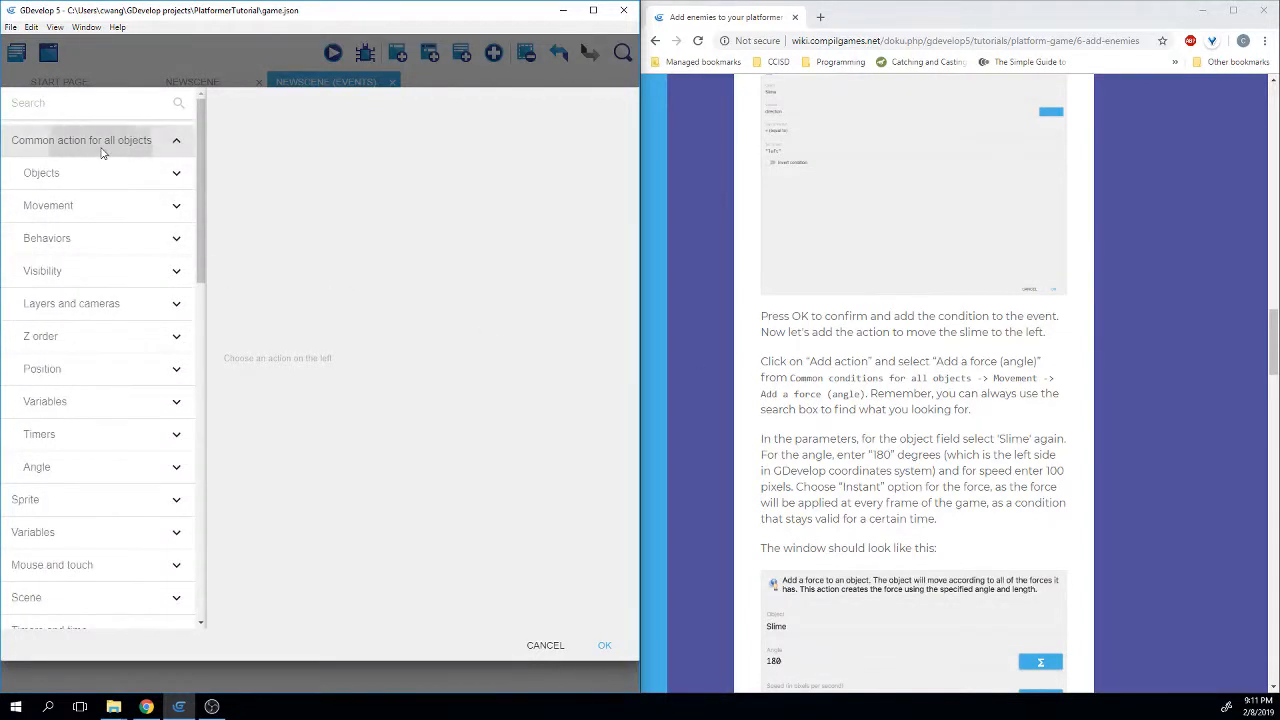
click(75, 204)
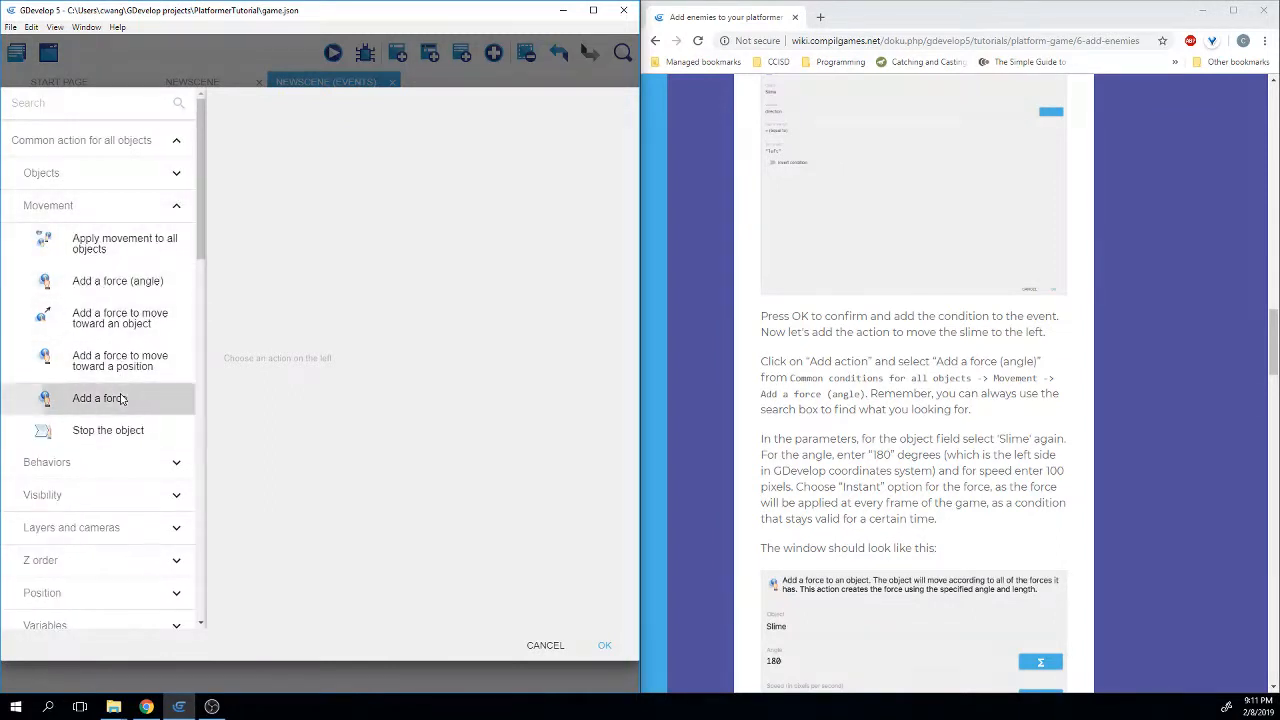
click(118, 282)
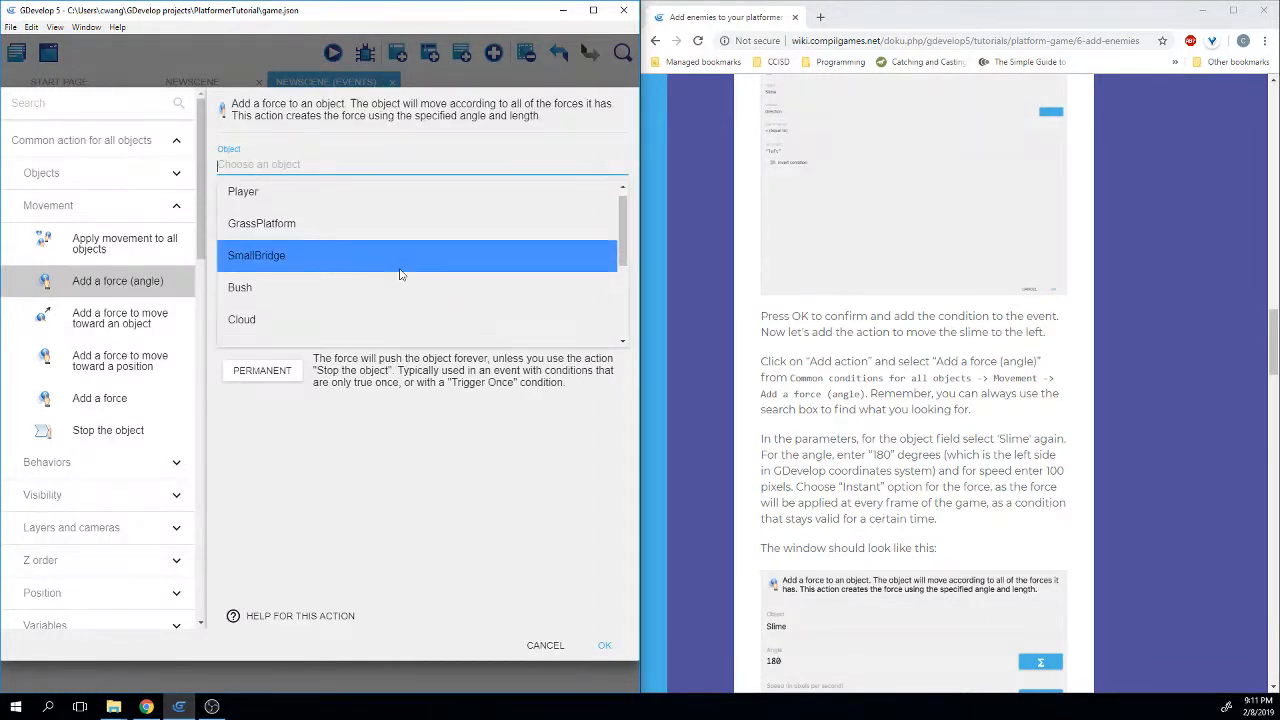
scroll(399, 270, down, 3)
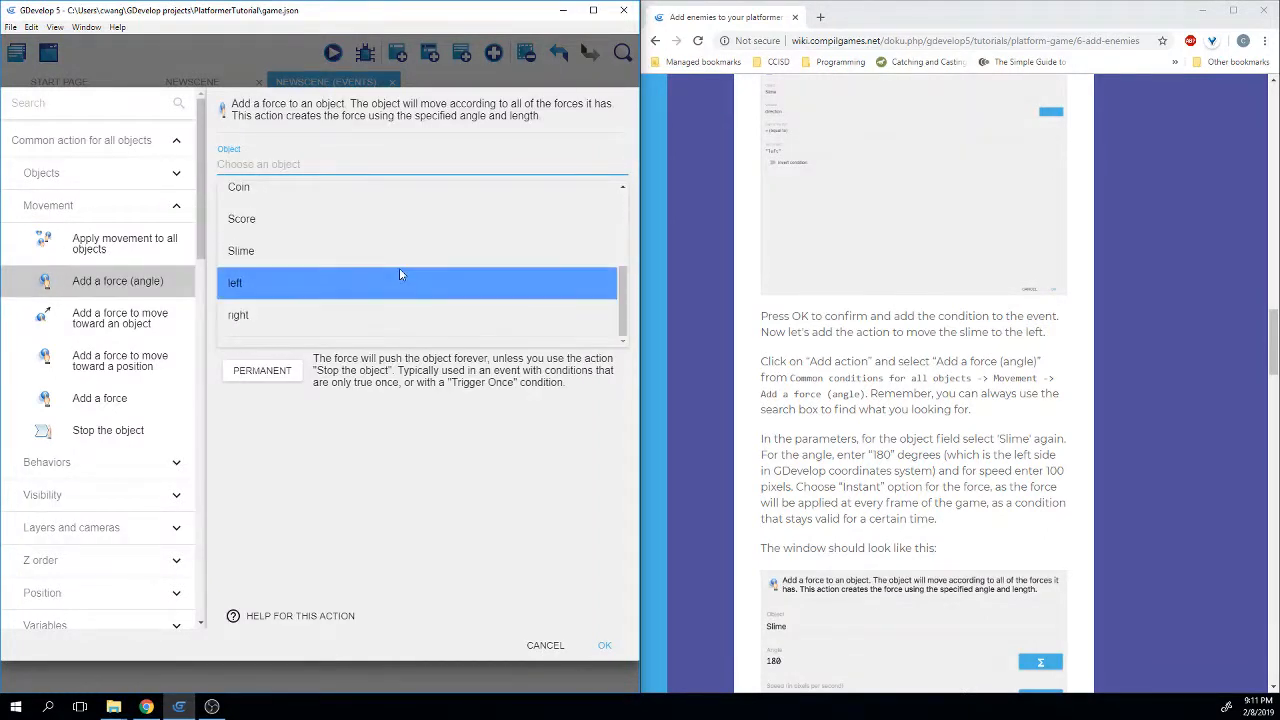
click(324, 250)
Set the force's angle to 180 and its speed to 100 pixels per second, as the tutorial specifies.
scroll(993, 259, down, 3)
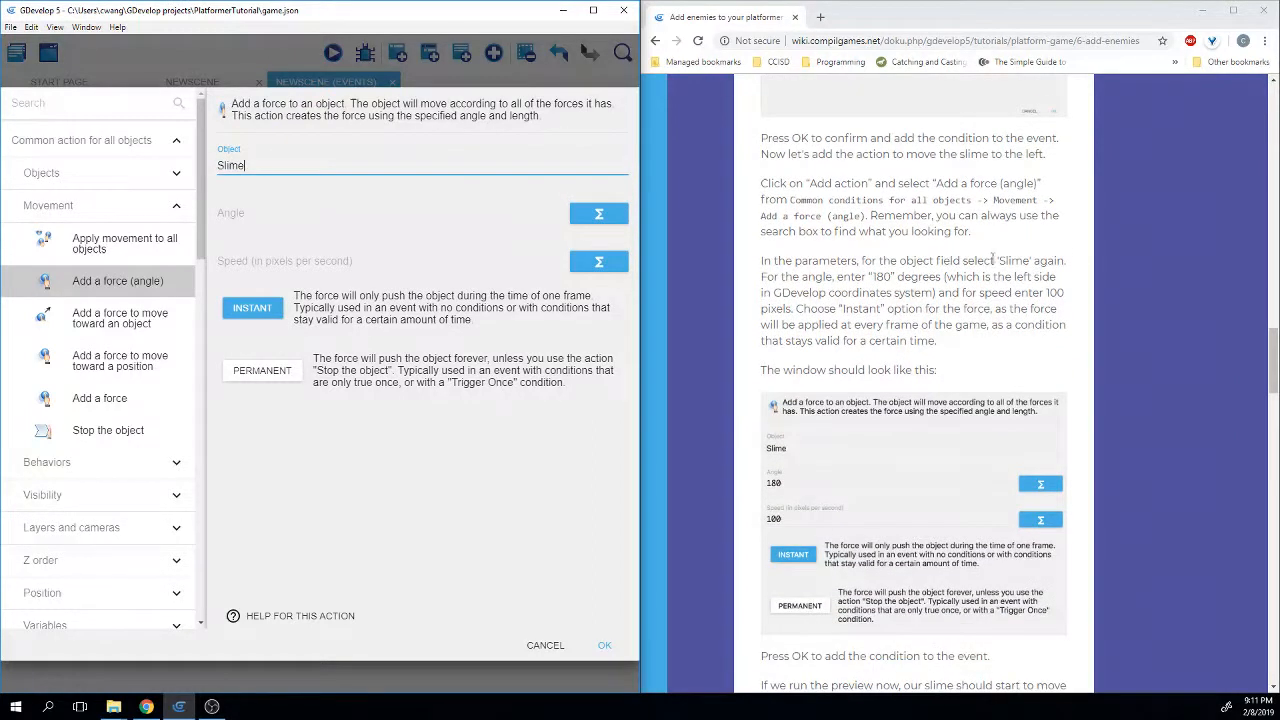
drag(995, 259, 1042, 261)
click(876, 282)
drag(867, 275, 897, 276)
click(226, 213)
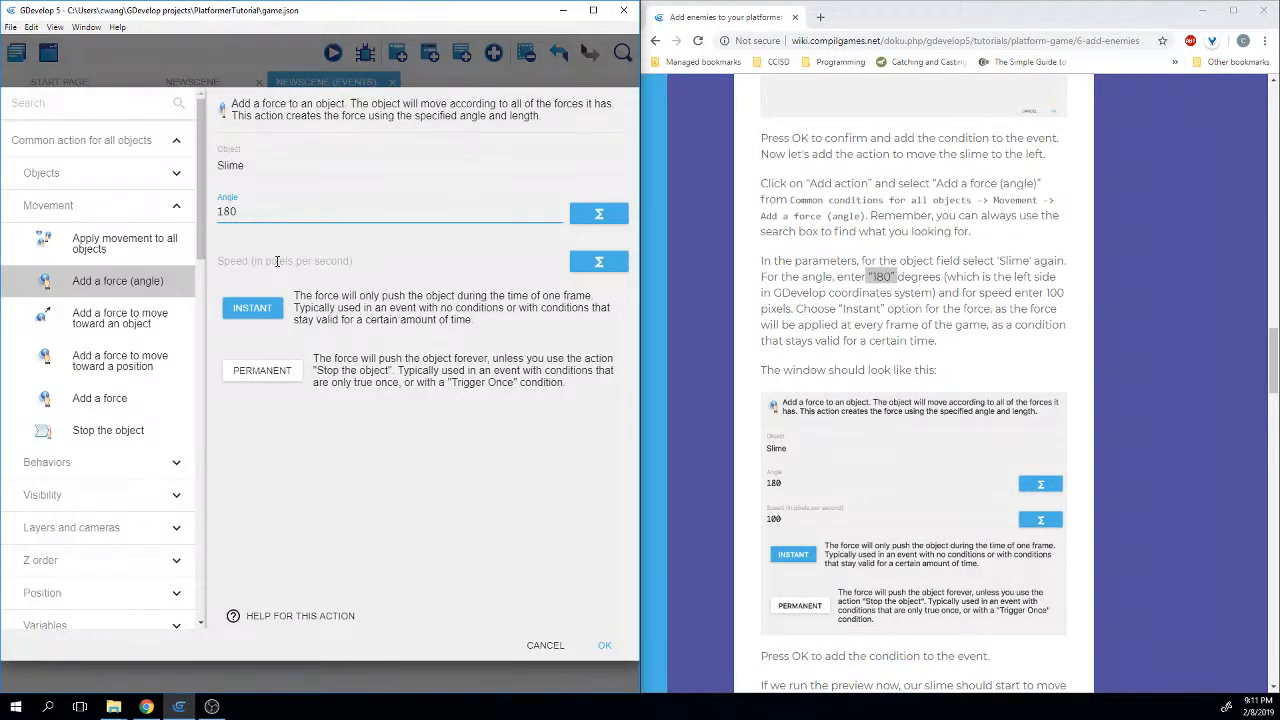
click(277, 261)
text(100)
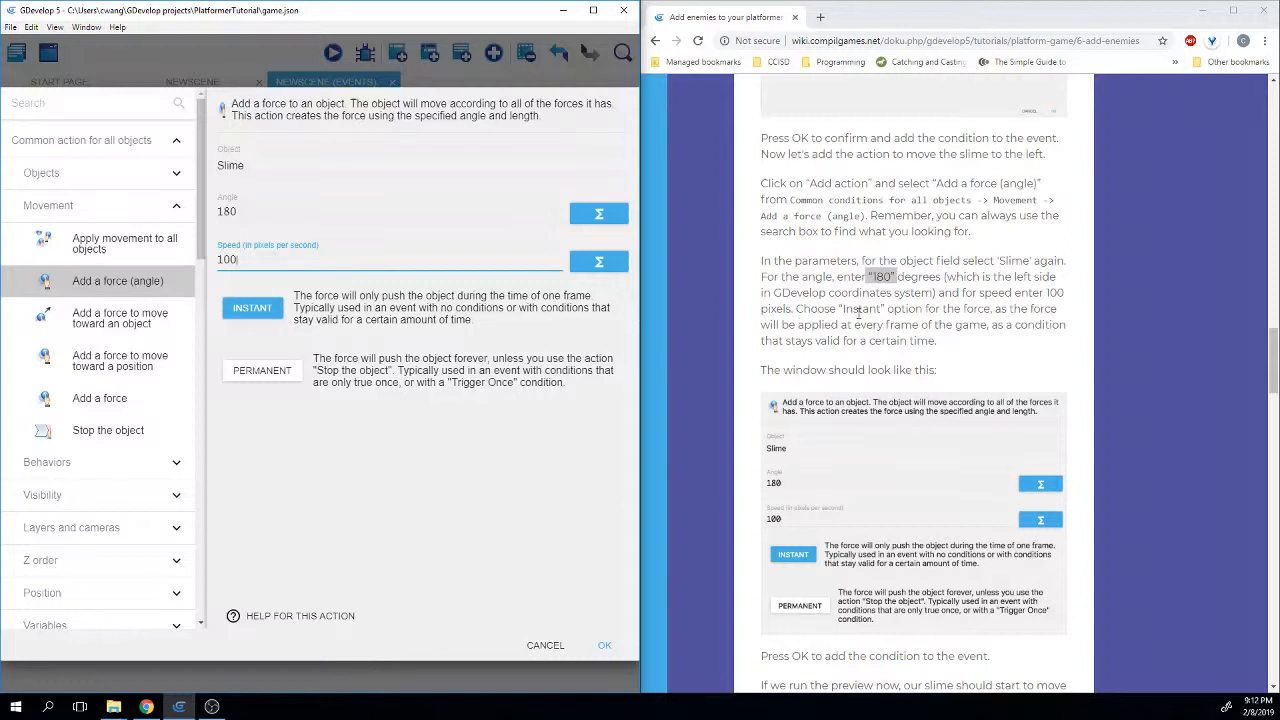
Make the slime's force instant, as the tutorial specifies, and confirm the action.
click(246, 314)
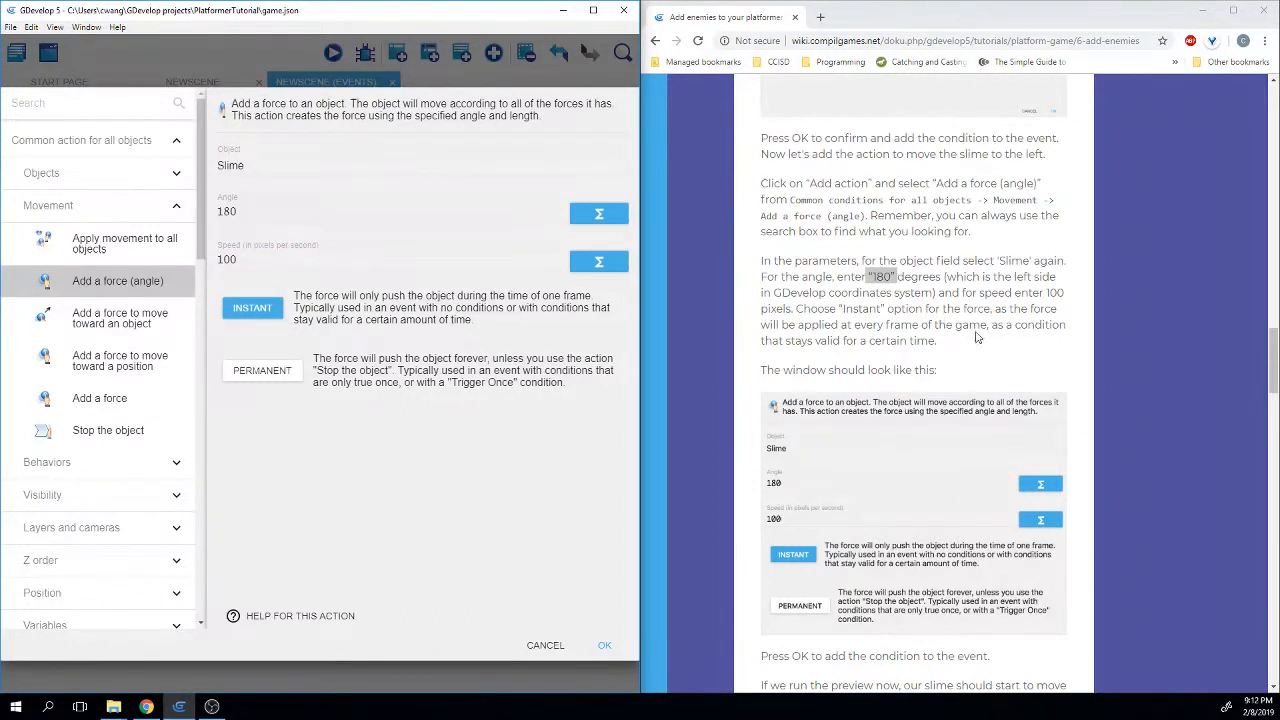
drag(838, 325, 813, 341)
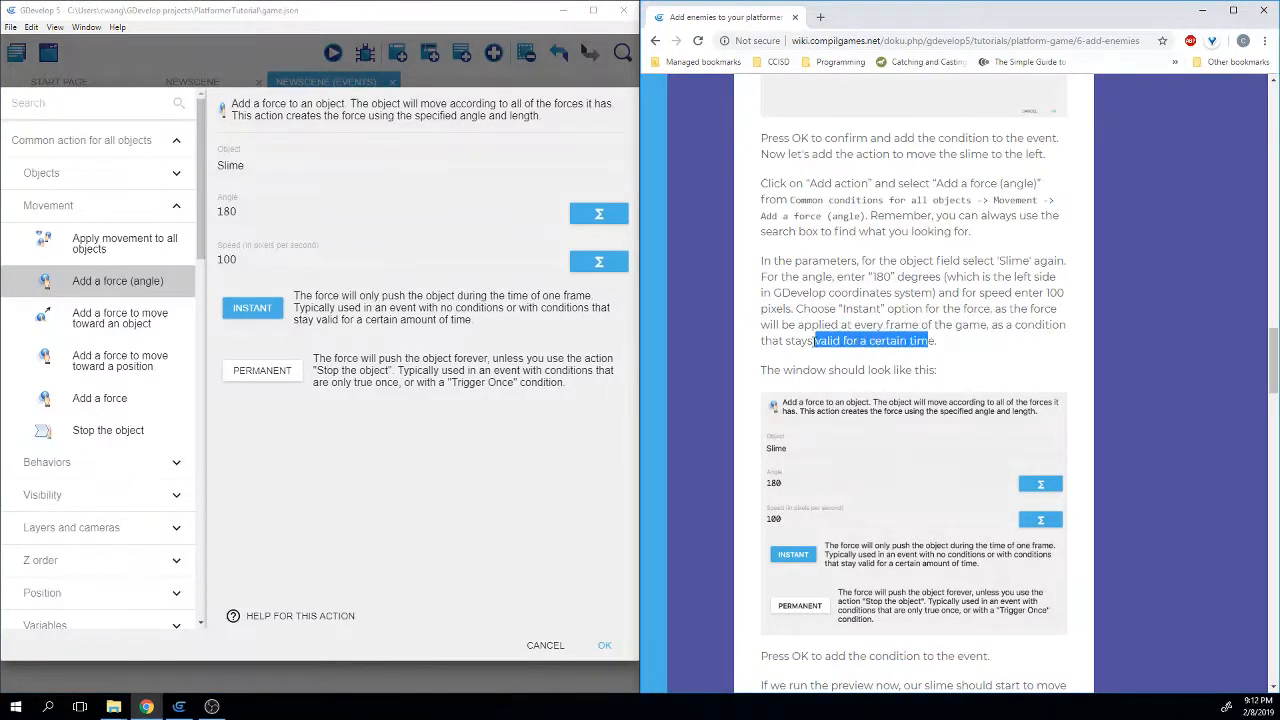
scroll(766, 391, down, 3)
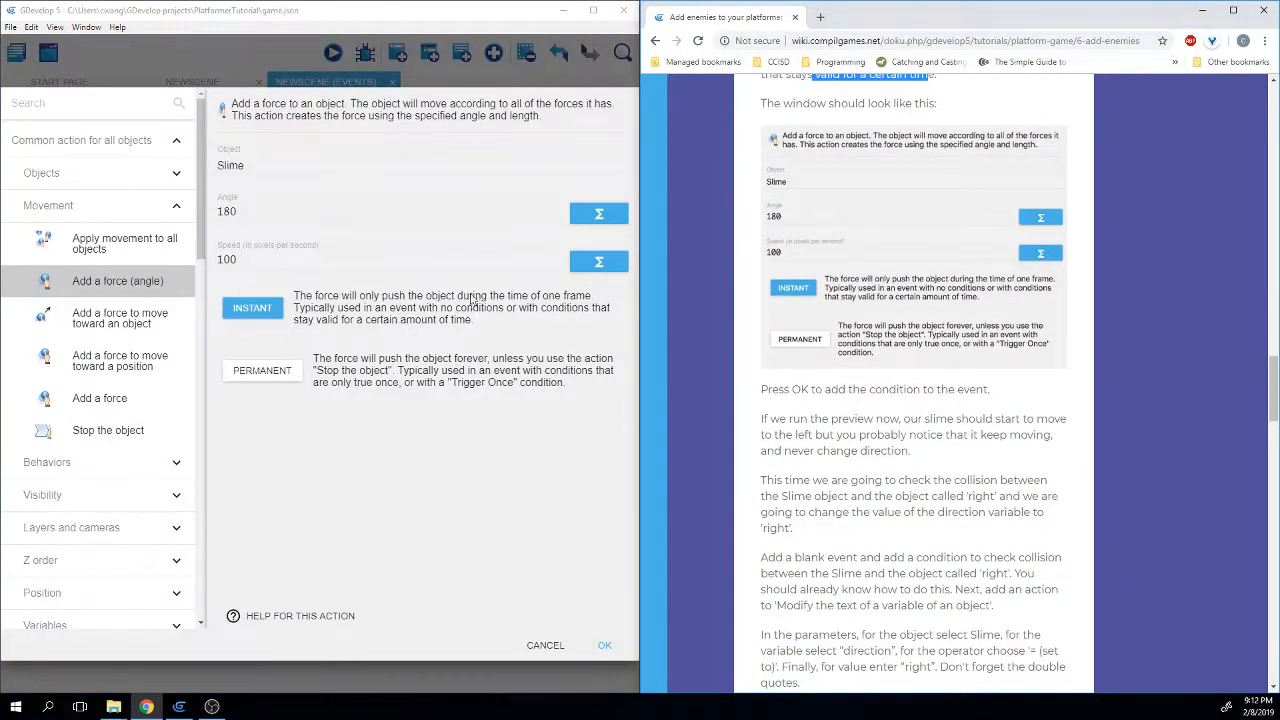
click(605, 645)
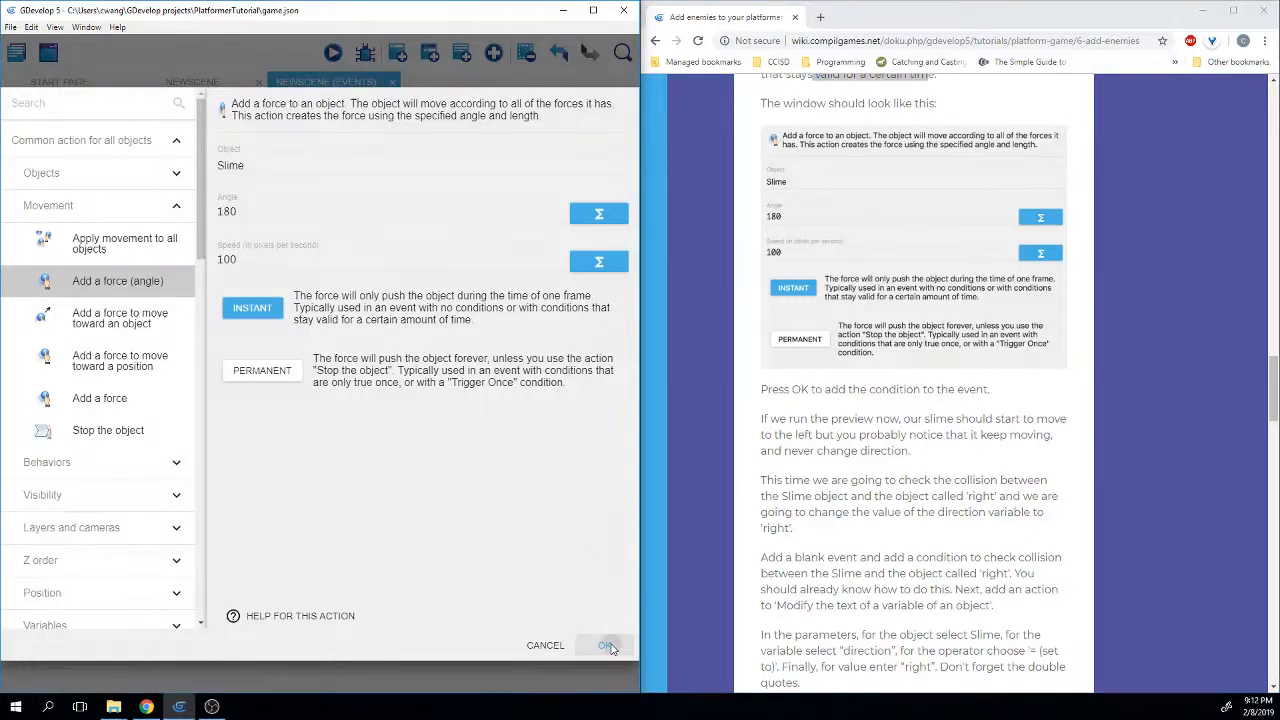
scroll(743, 481, down, 1)
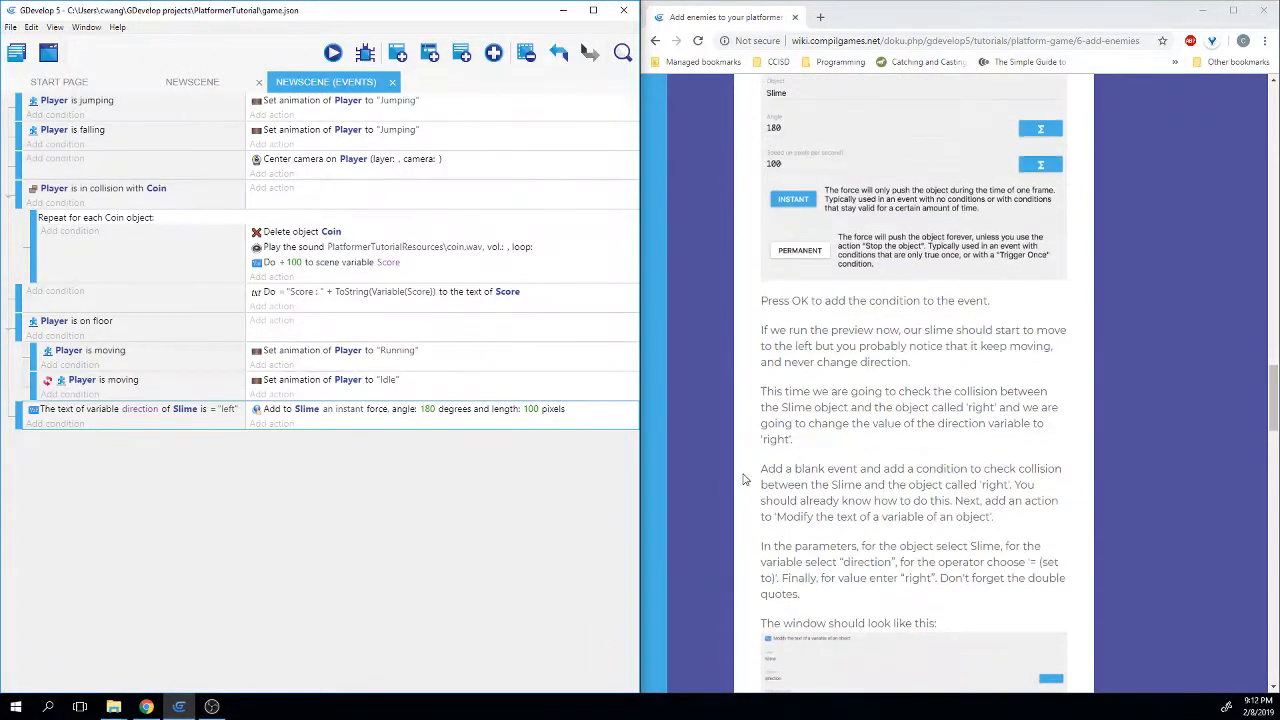
Preview the game to check the slime's movement, close the preview, and save the project.
click(333, 53)
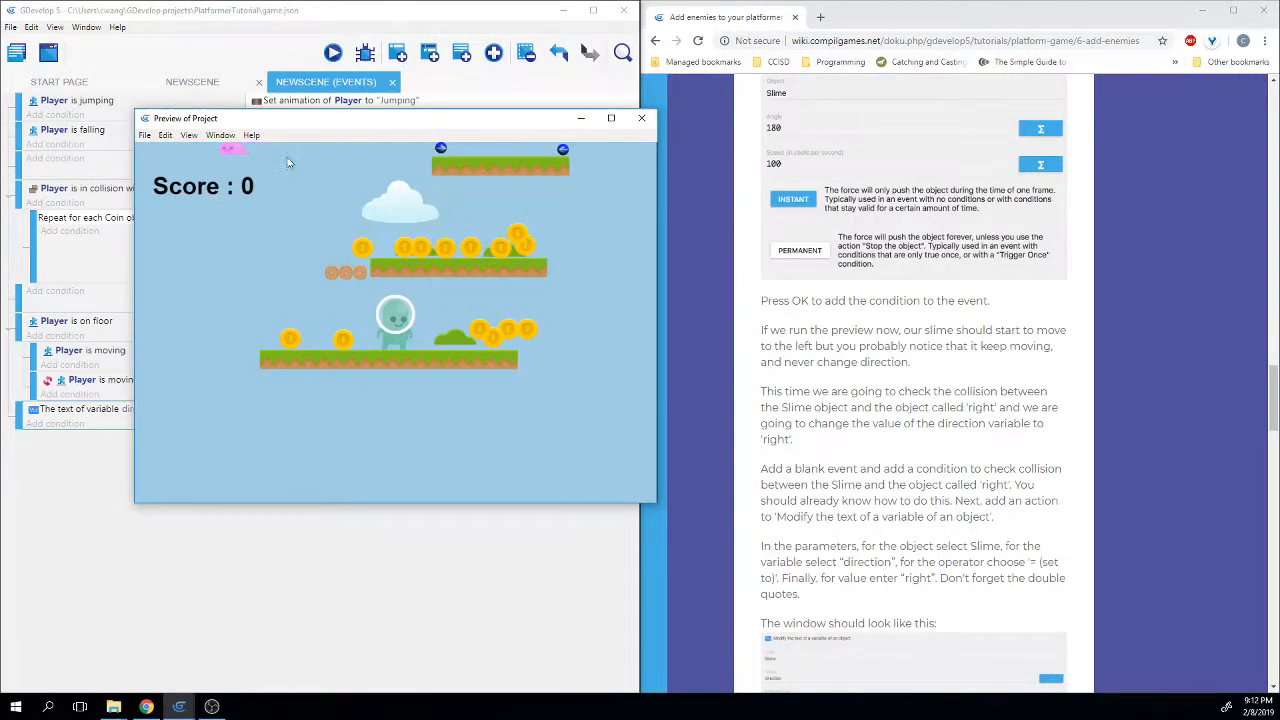
click(641, 118)
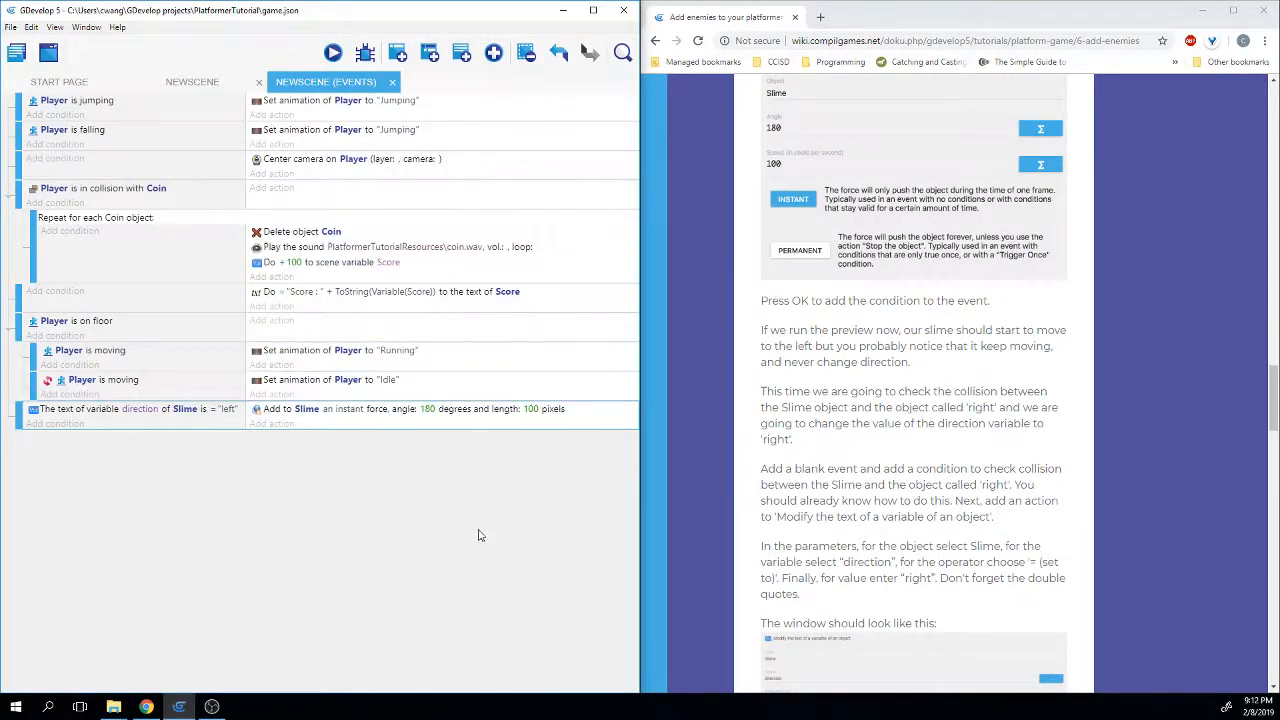
key(ctrl+s)
Add a blank event below the slime direction event and begin a new condition for it.
scroll(900, 320, down, 1)
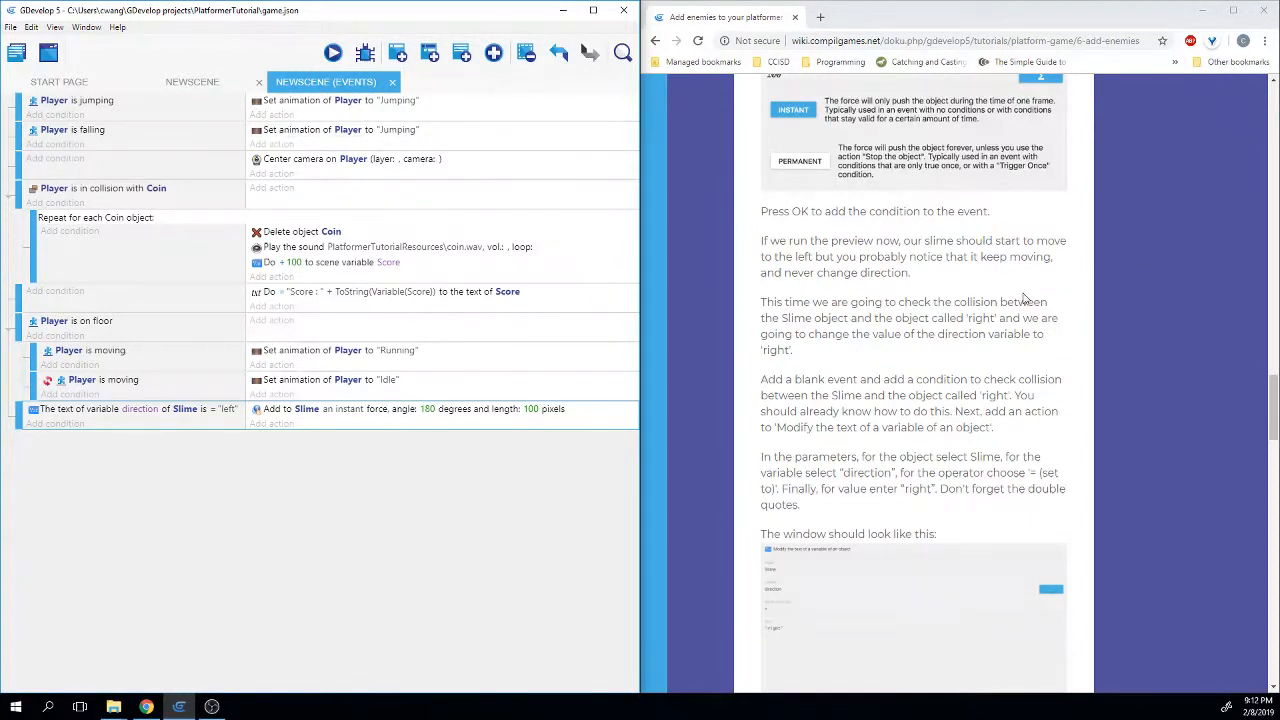
scroll(1023, 298, down, 1)
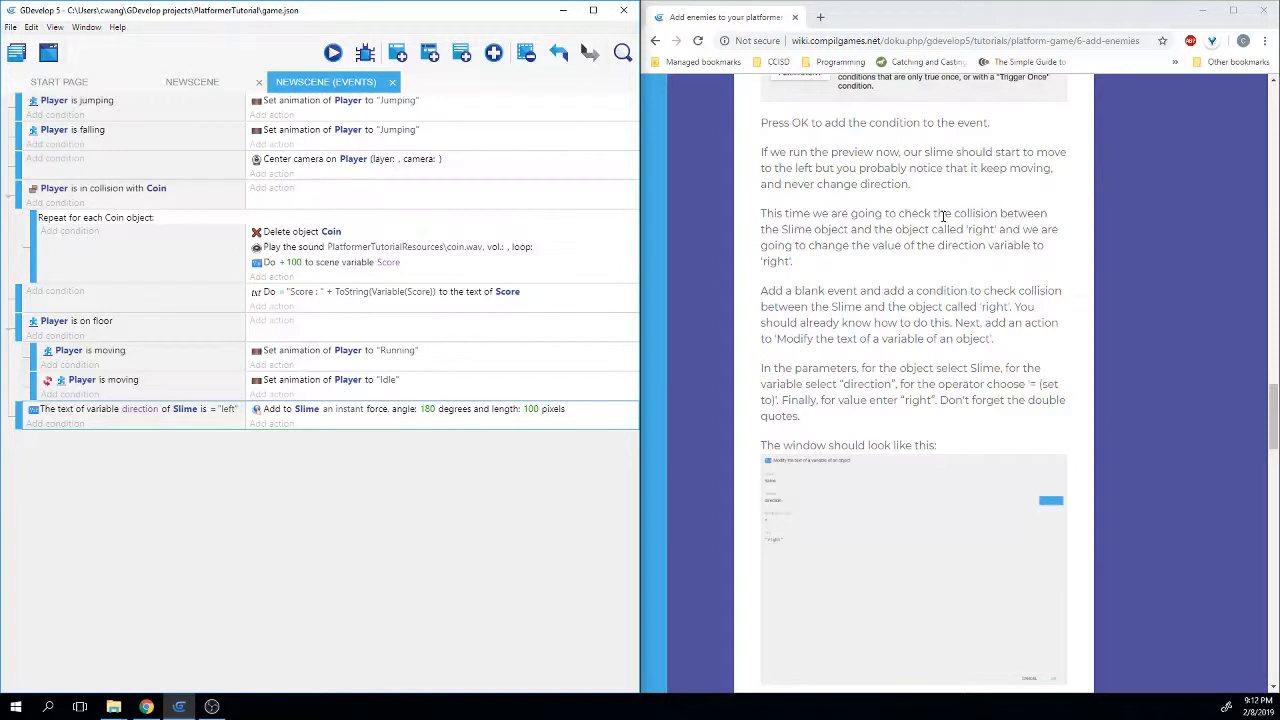
click(782, 229)
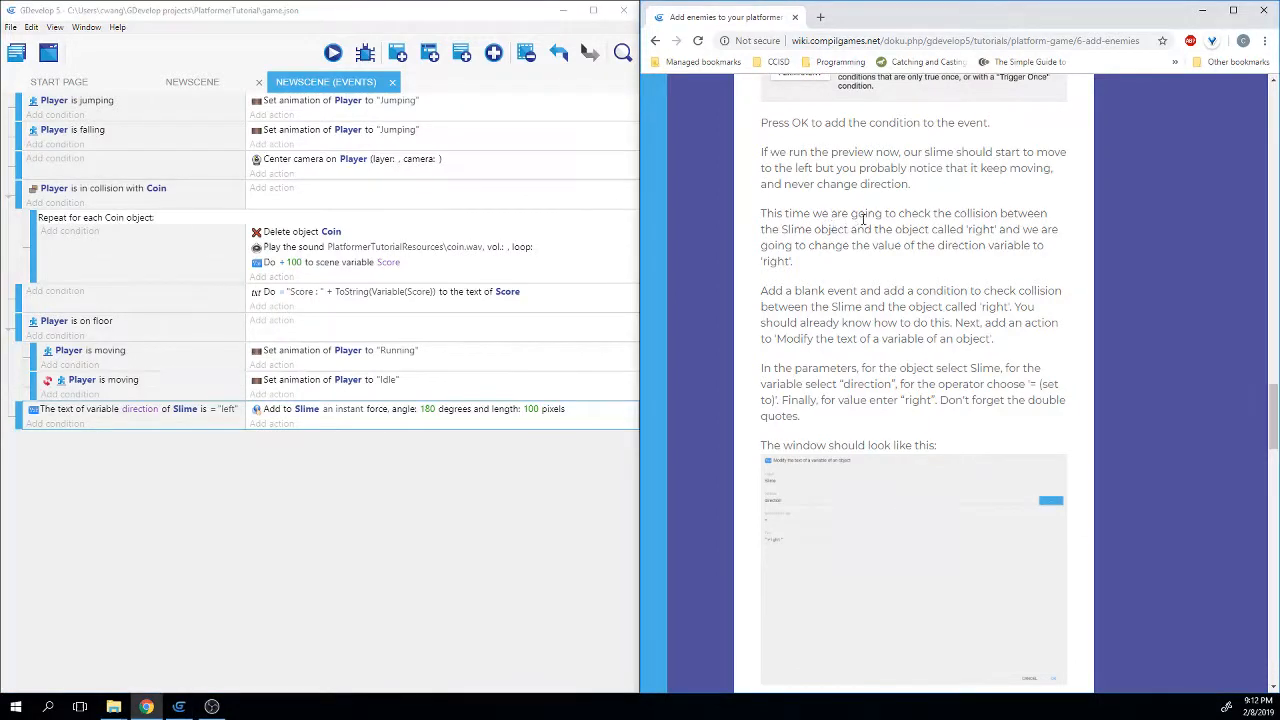
click(193, 82)
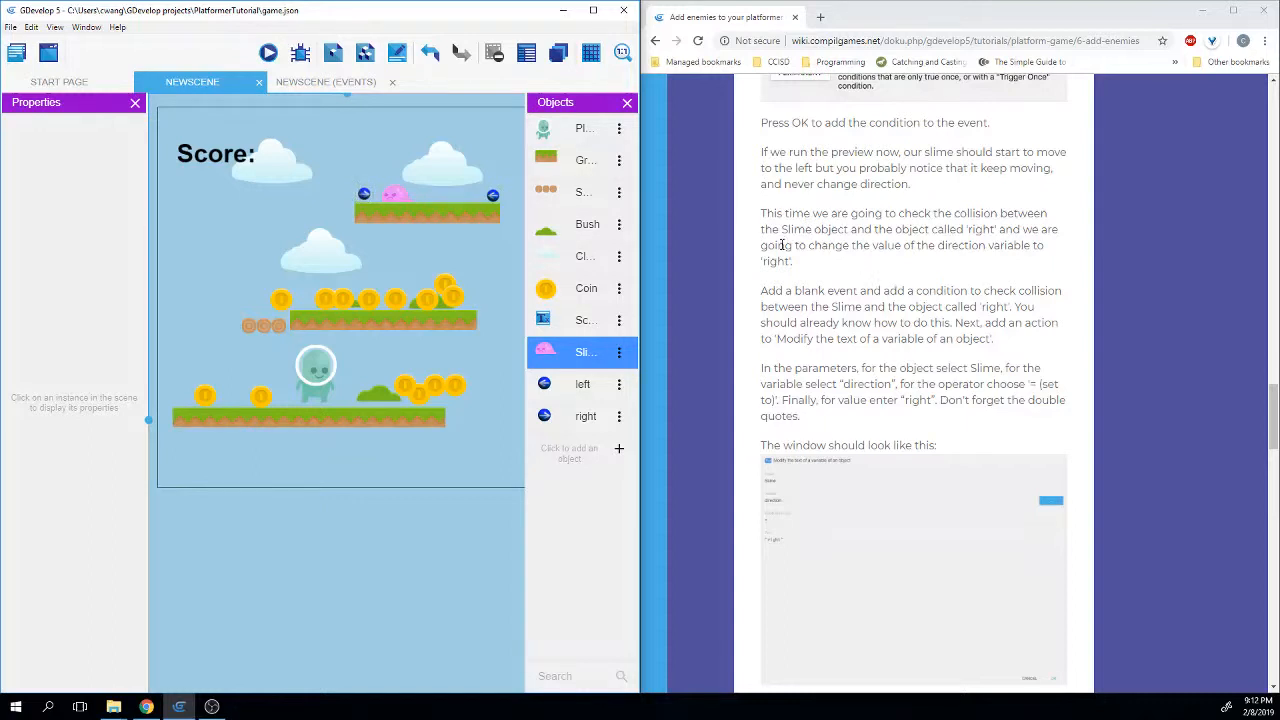
drag(780, 245, 1003, 262)
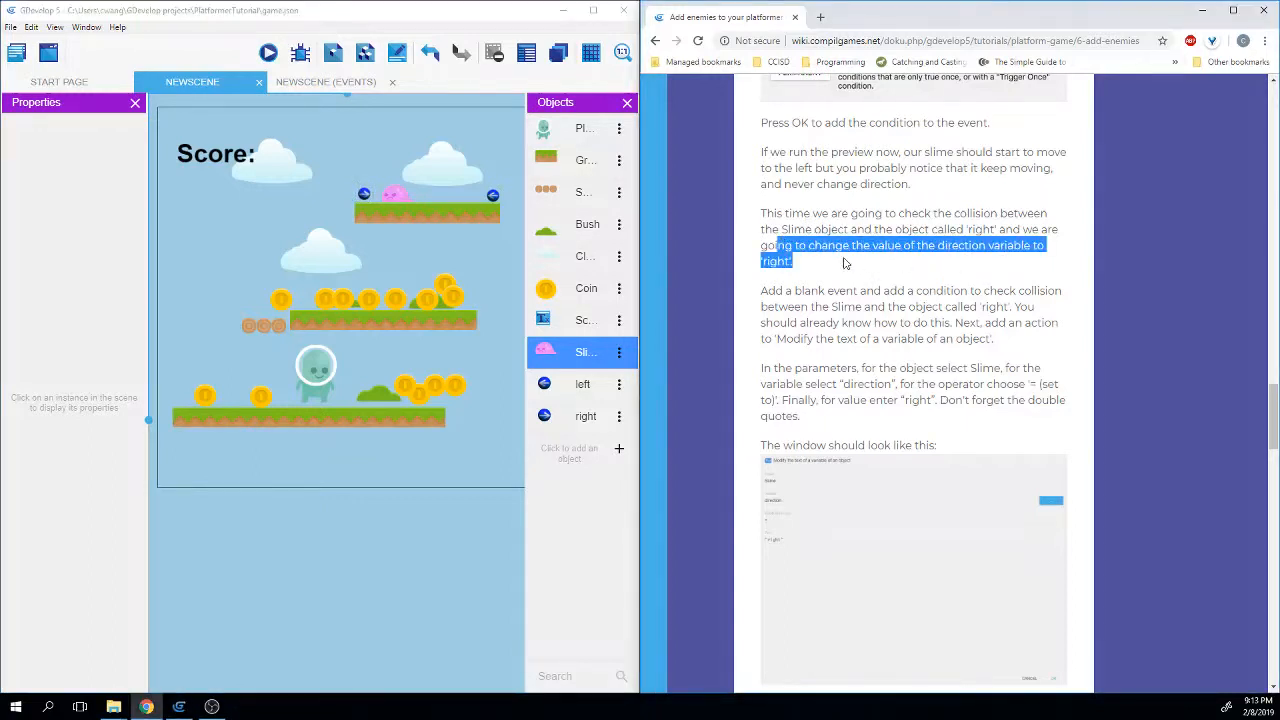
scroll(843, 262, down, 1)
click(306, 88)
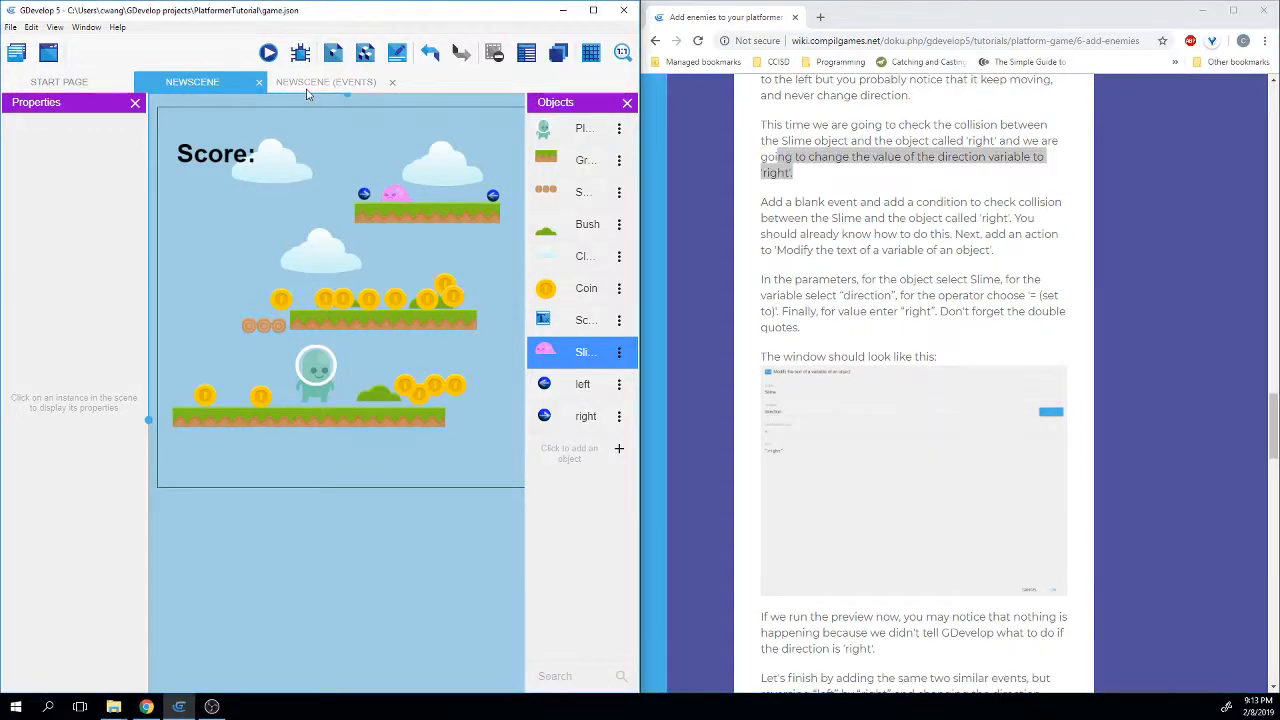
click(398, 53)
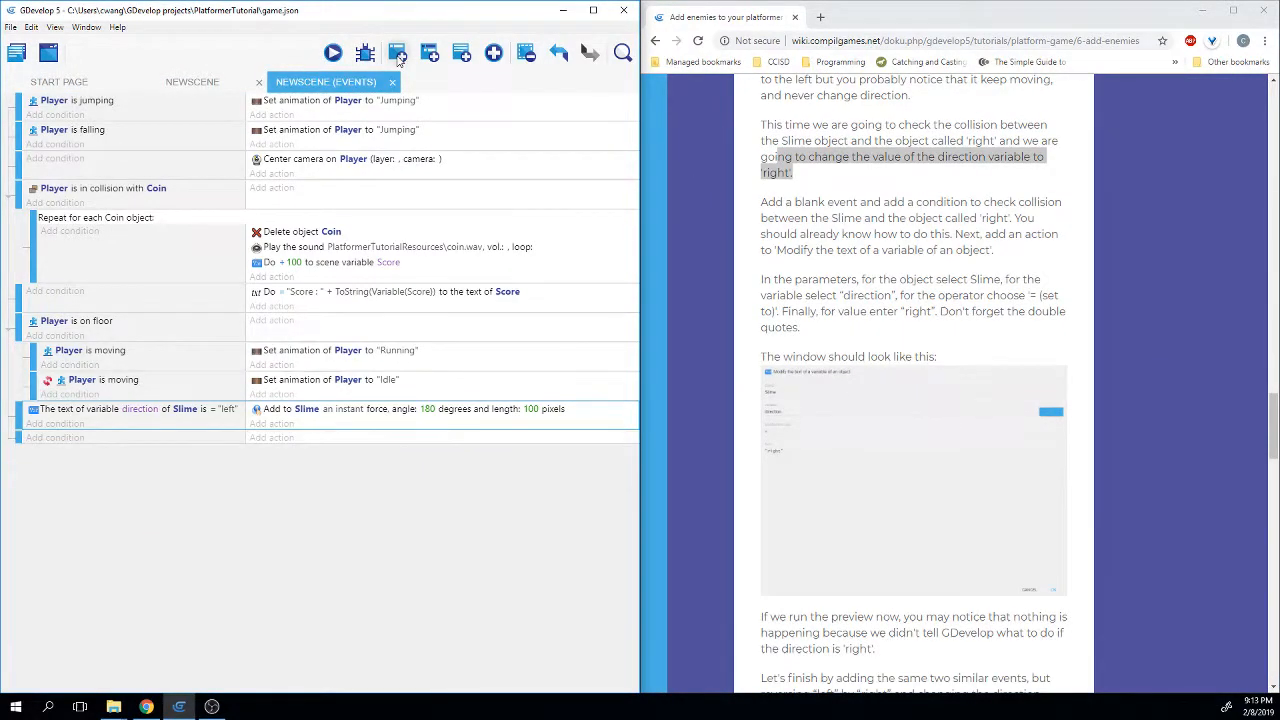
click(55, 438)
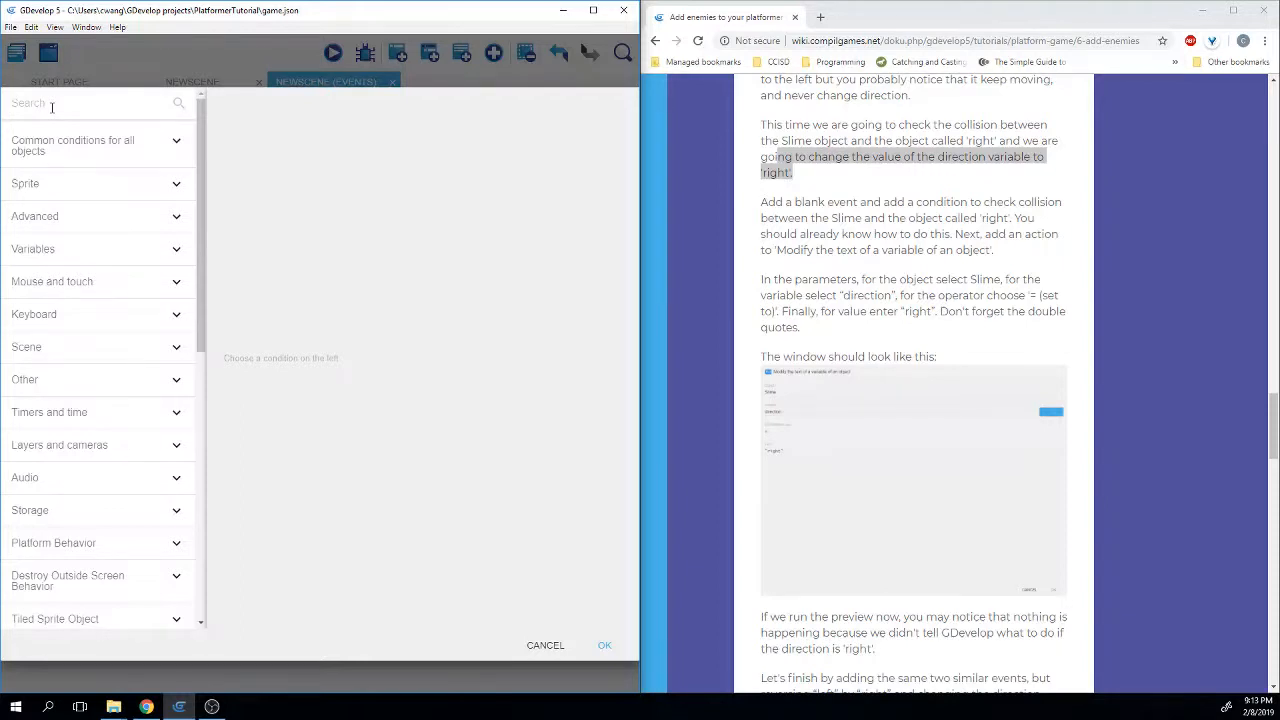
text(lision)
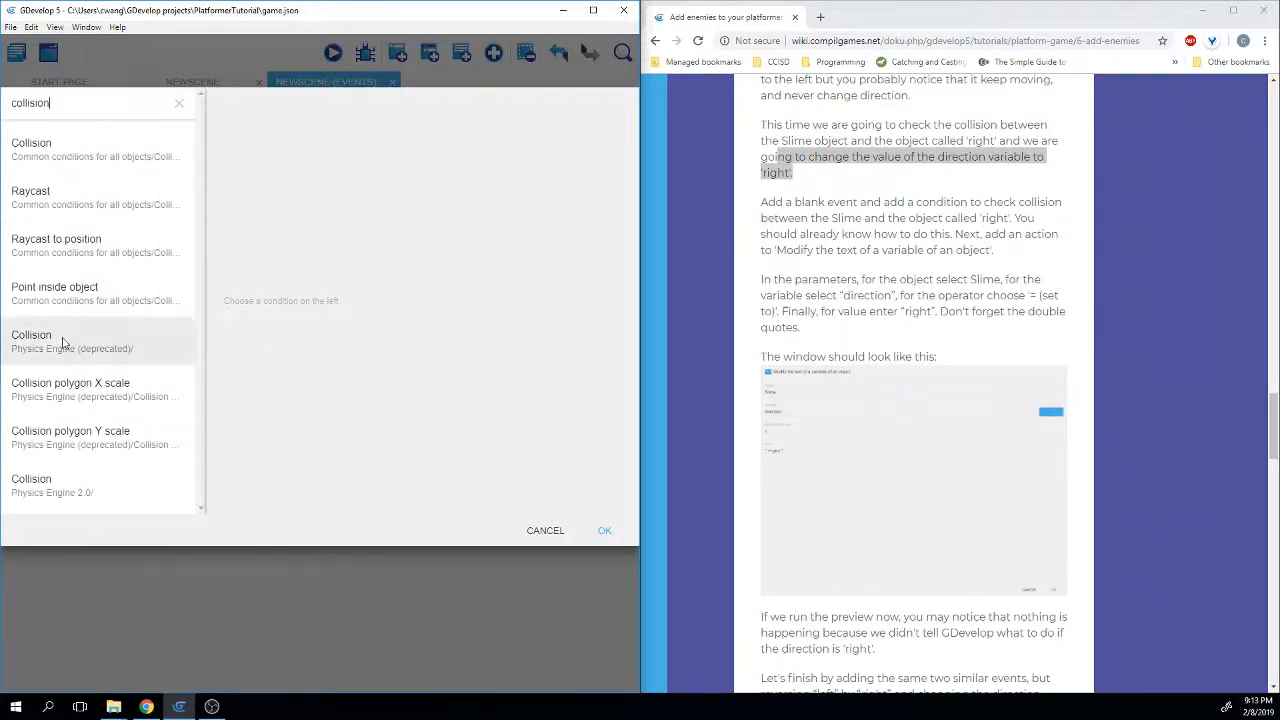
double_click(45, 104)
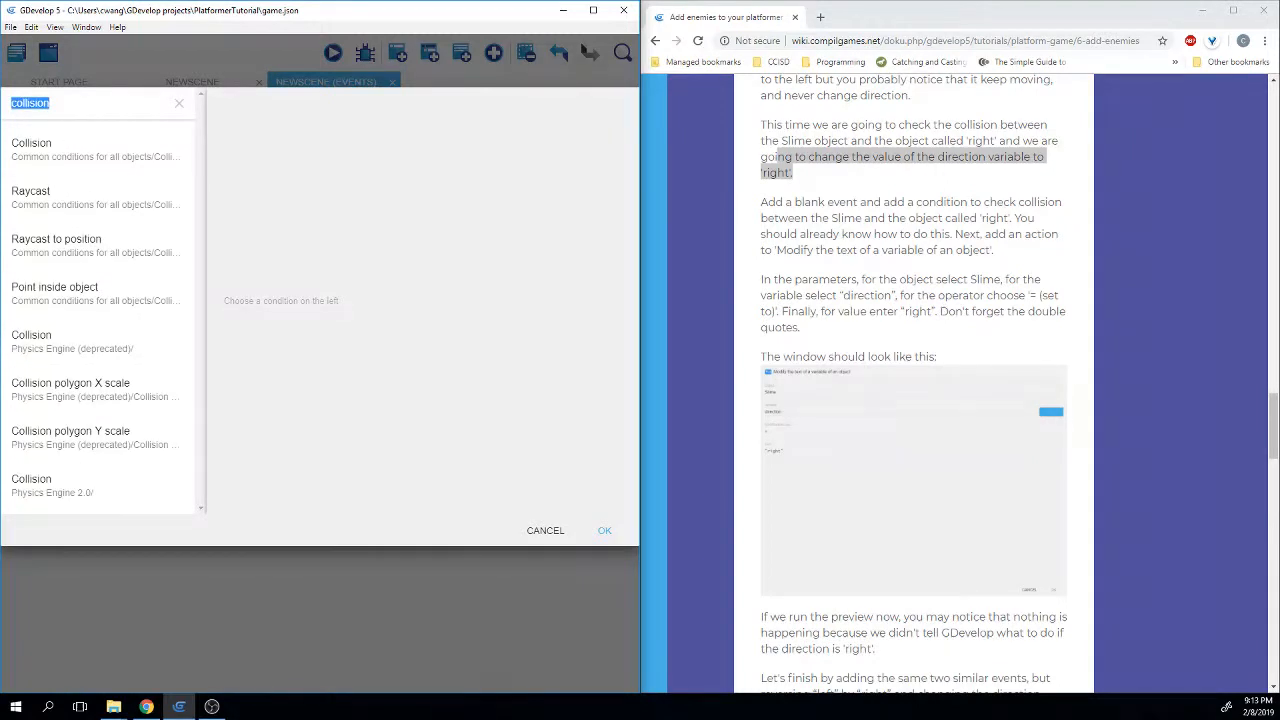
text(check collis)
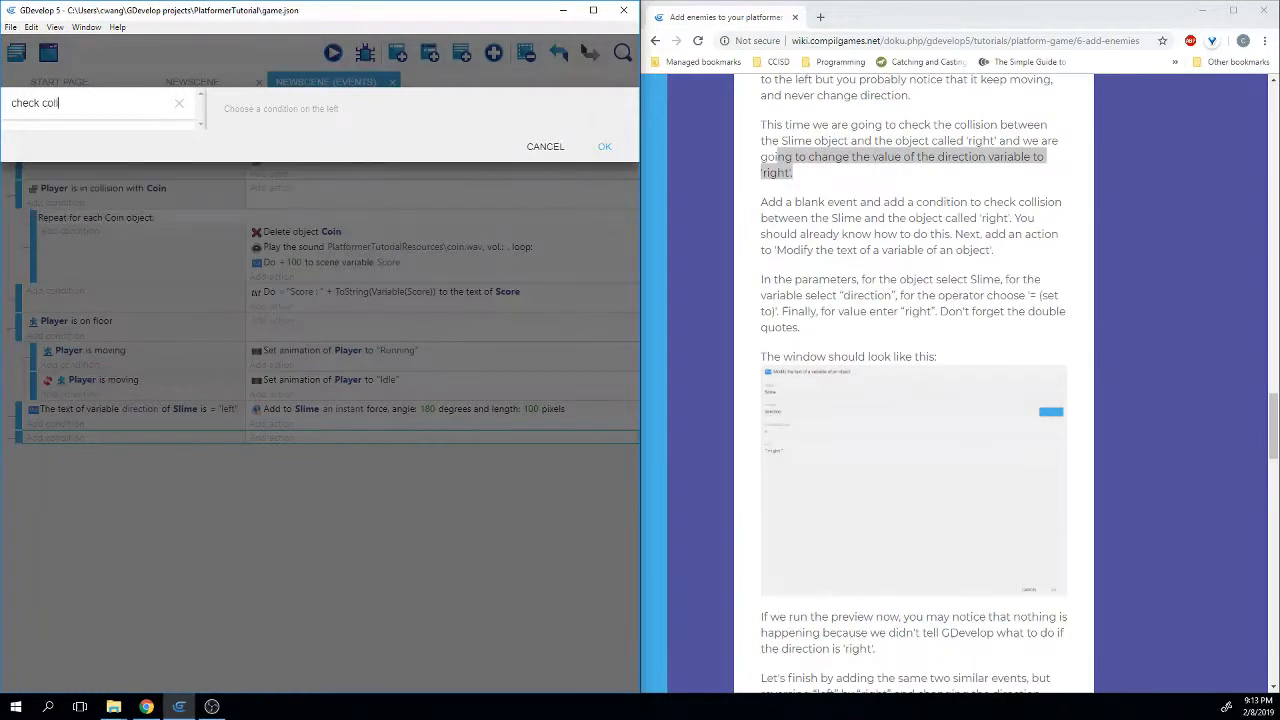
key(BackSpace)
key(BackSpace)
key(BackSpace)
key(BackSpace)
key(BackSpace)
key(BackSpace)
key(BackSpace)
key(BackSpace)
key(BackSpace)
key(BackSpace)
key(BackSpace)
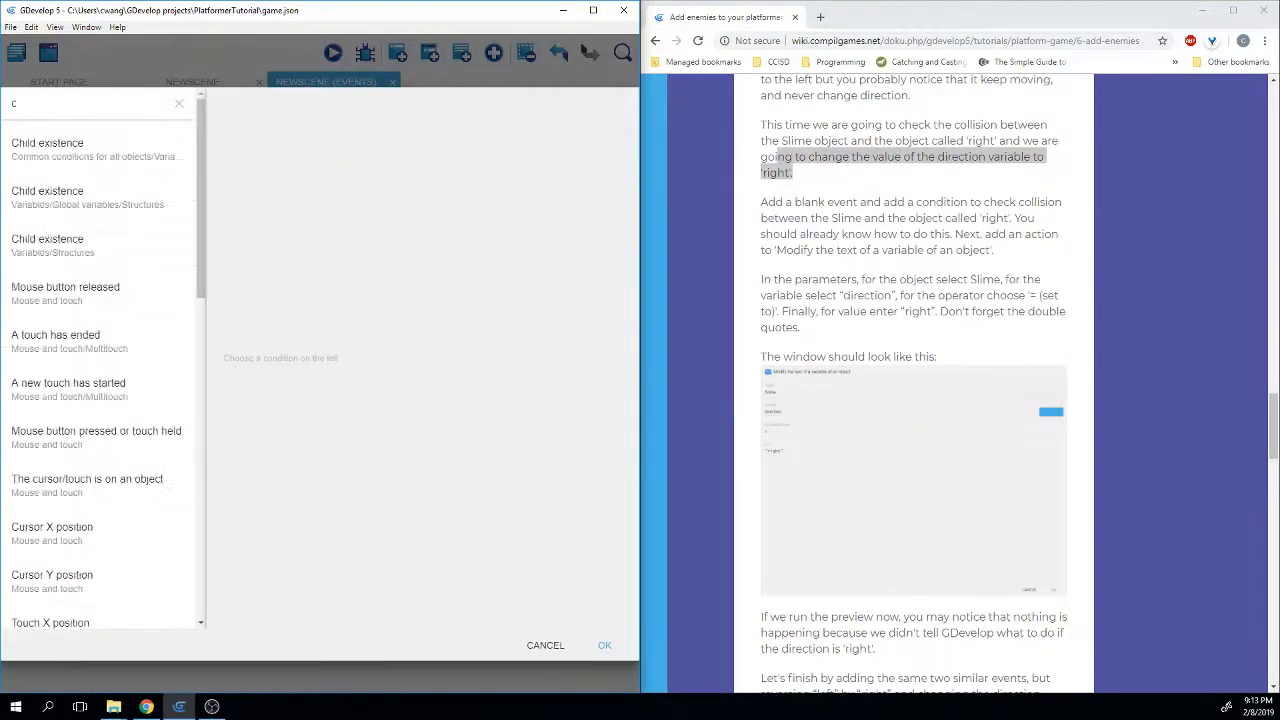
text(object coll)
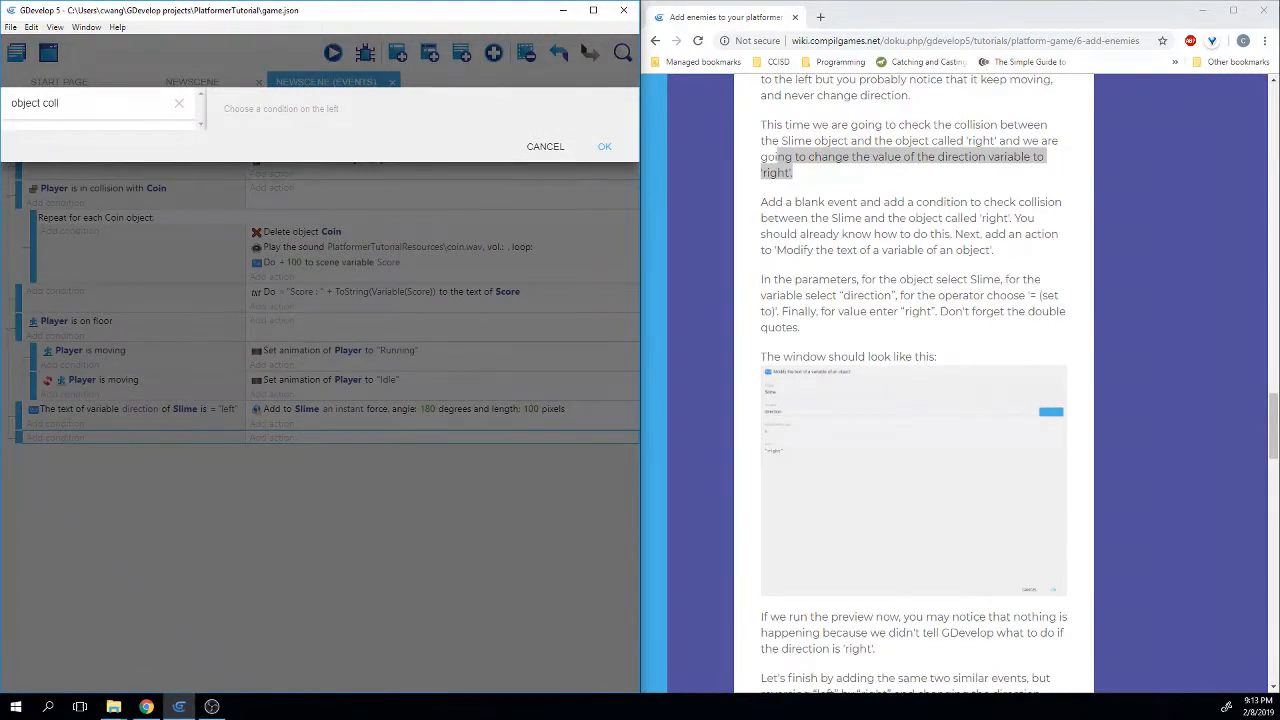
key(BackSpace)
key(BackSpace)
key(BackSpace)
key(BackSpace)
key(BackSpace)
key(BackSpace)
key(BackSpace)
key(BackSpace)
key(BackSpace)
key(BackSpace)
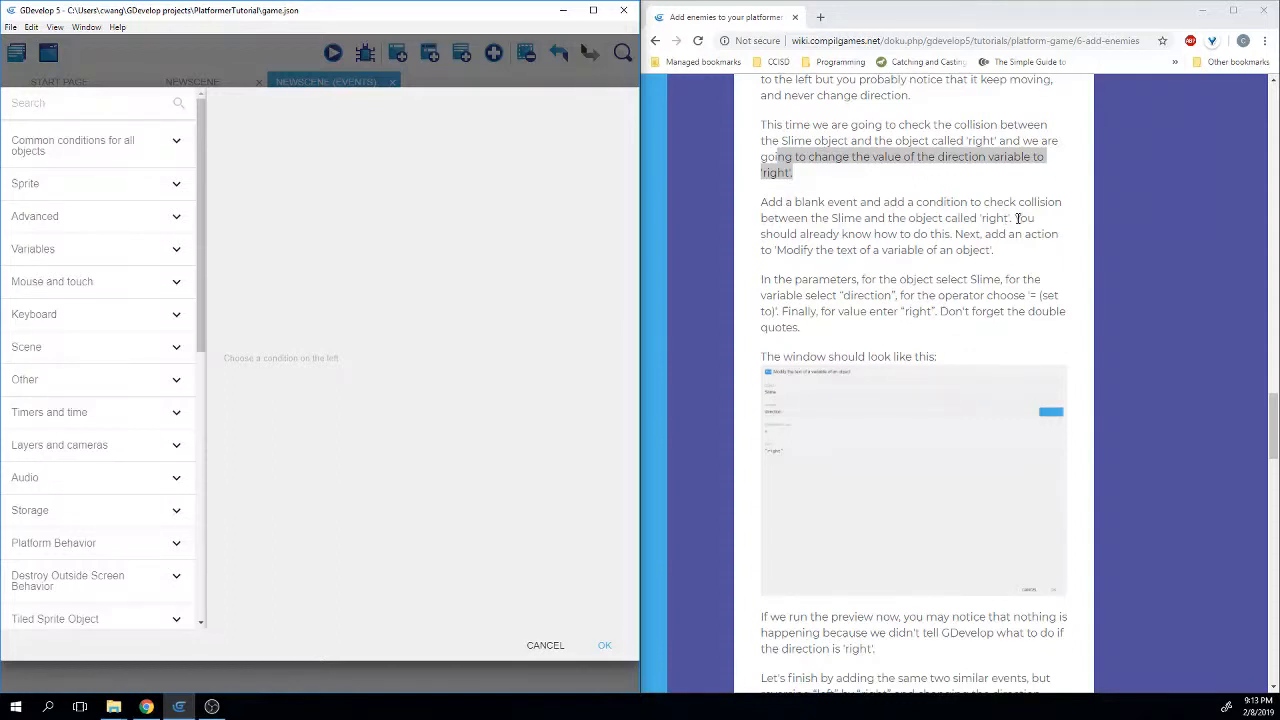
Search the conditions for "object", choose the Collision condition common to all objects, and set its first object to Slime.
drag(1016, 218, 953, 236)
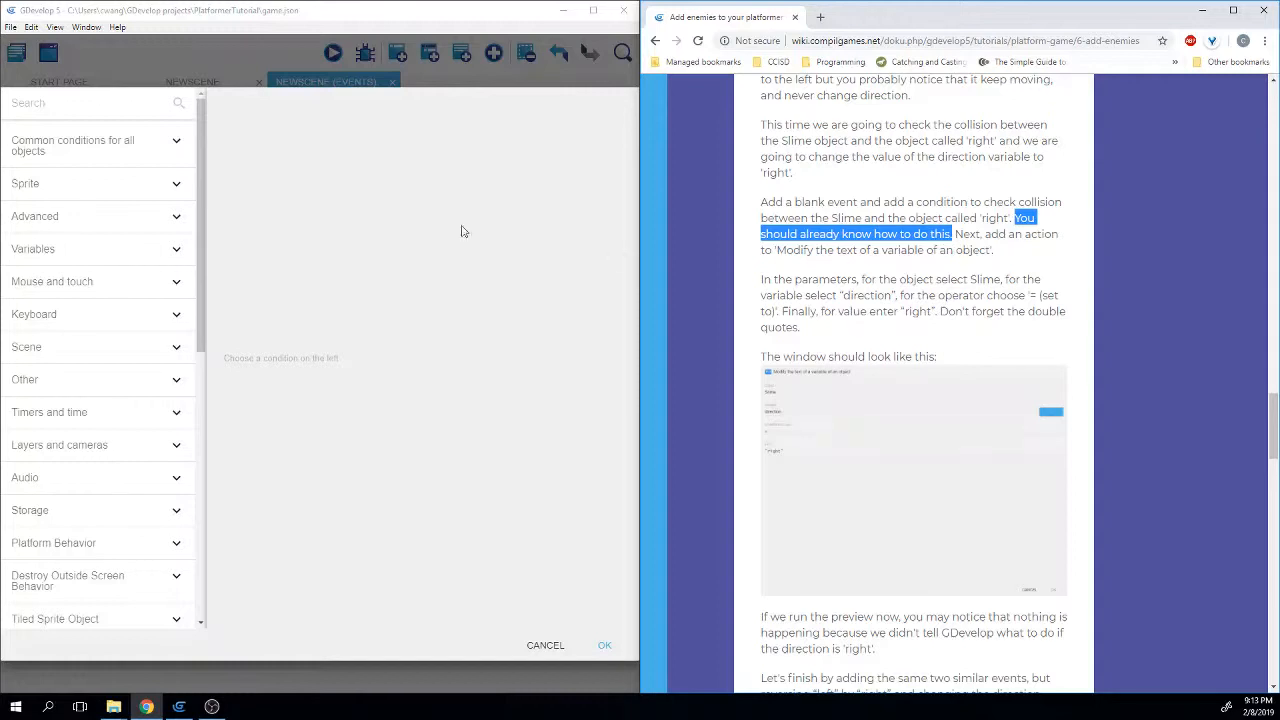
click(107, 106)
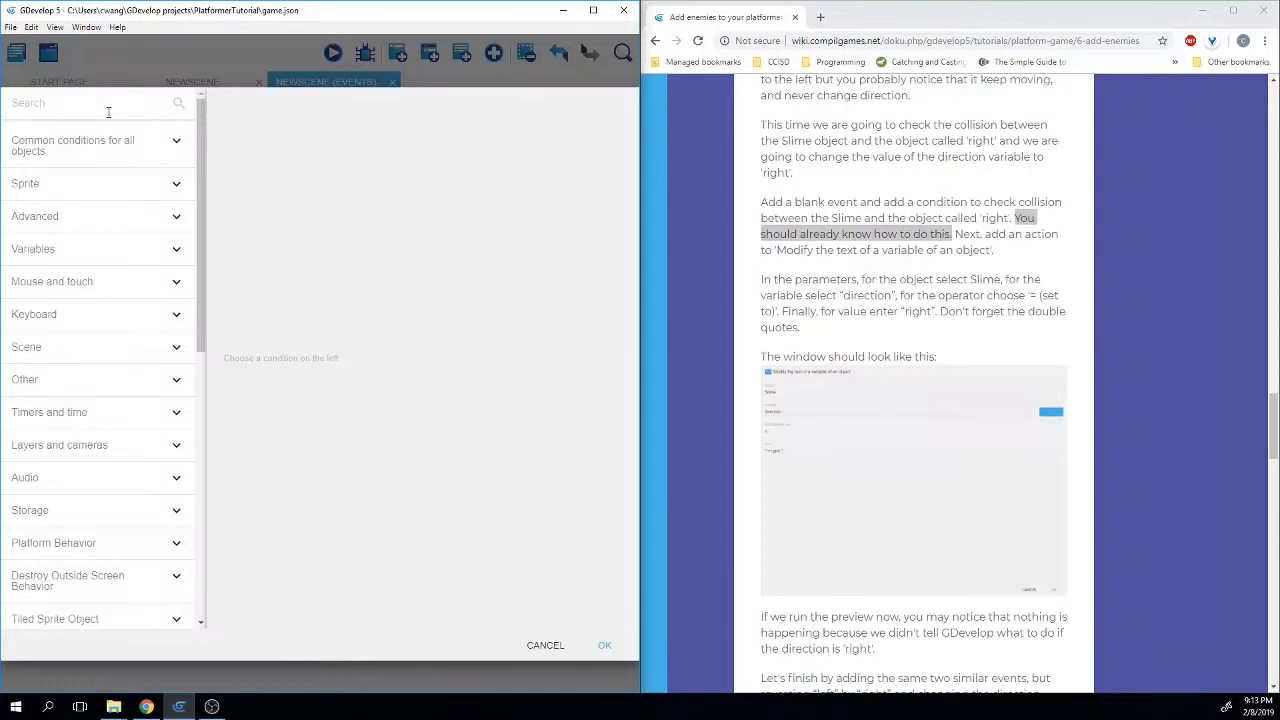
text(object)
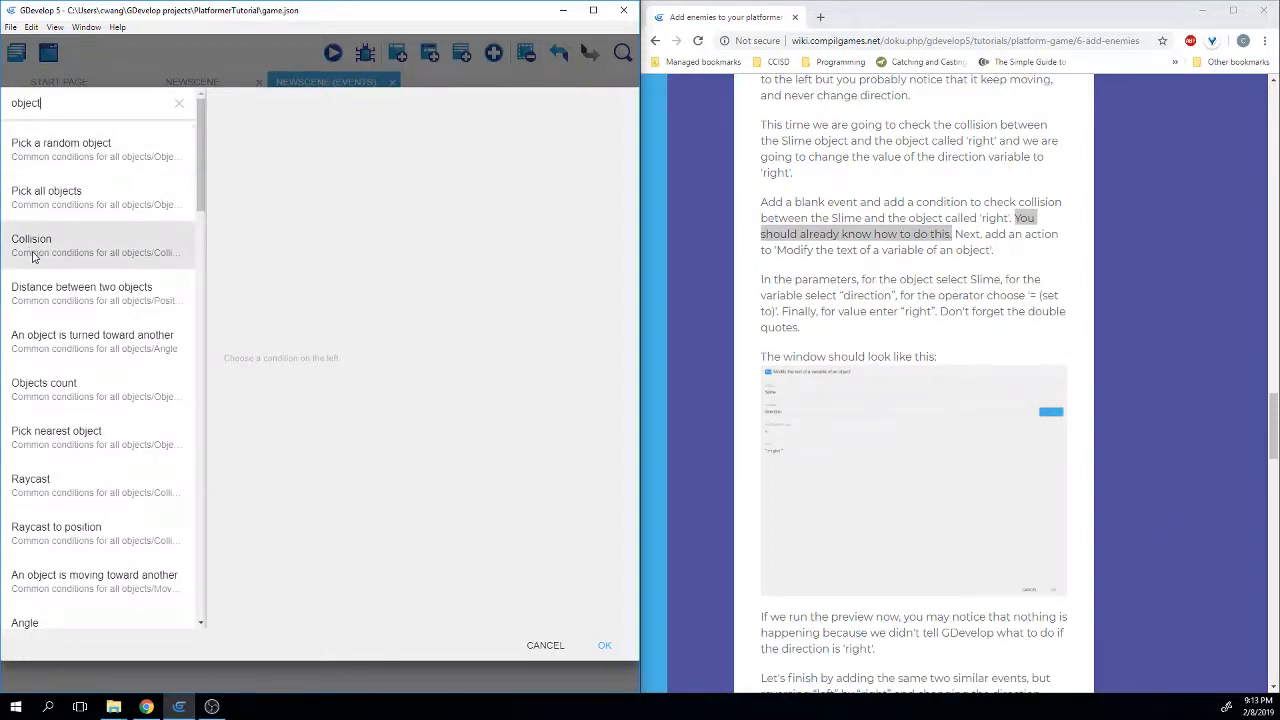
click(125, 258)
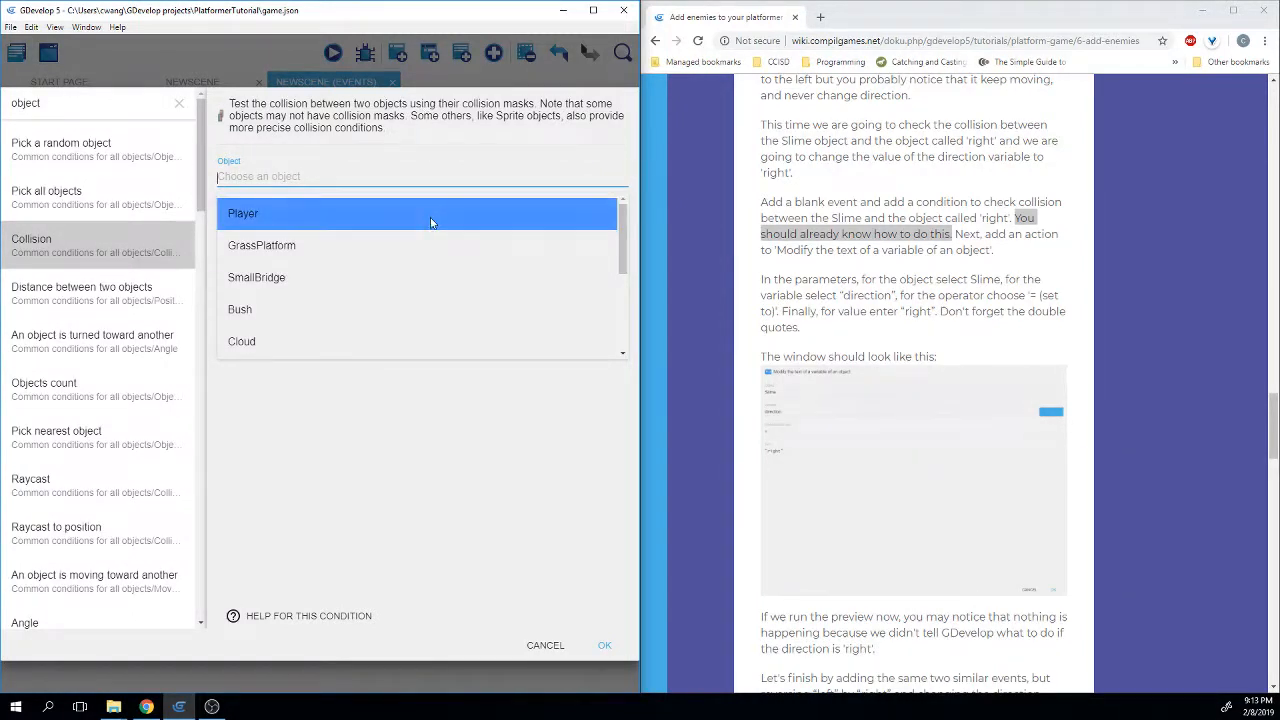
scroll(428, 222, down, 3)
click(383, 260)
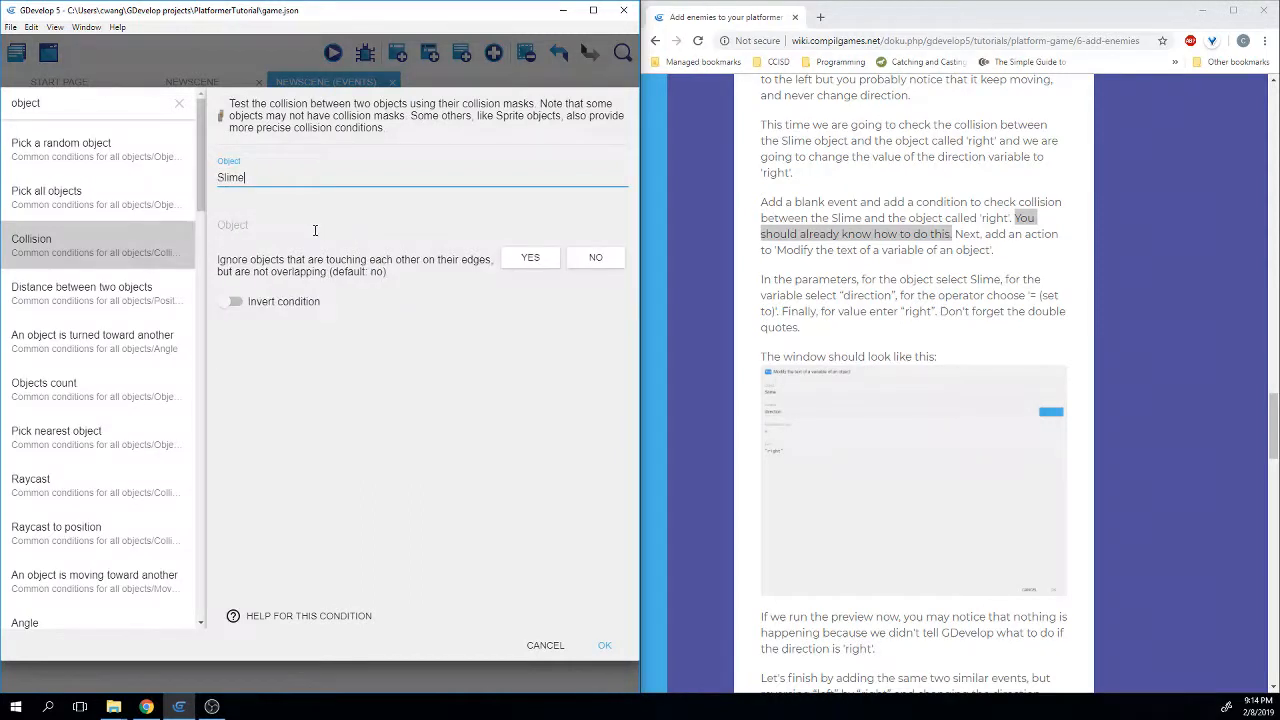
Set the collision condition's second object to right and confirm the condition.
click(314, 226)
scroll(307, 334, down, 3)
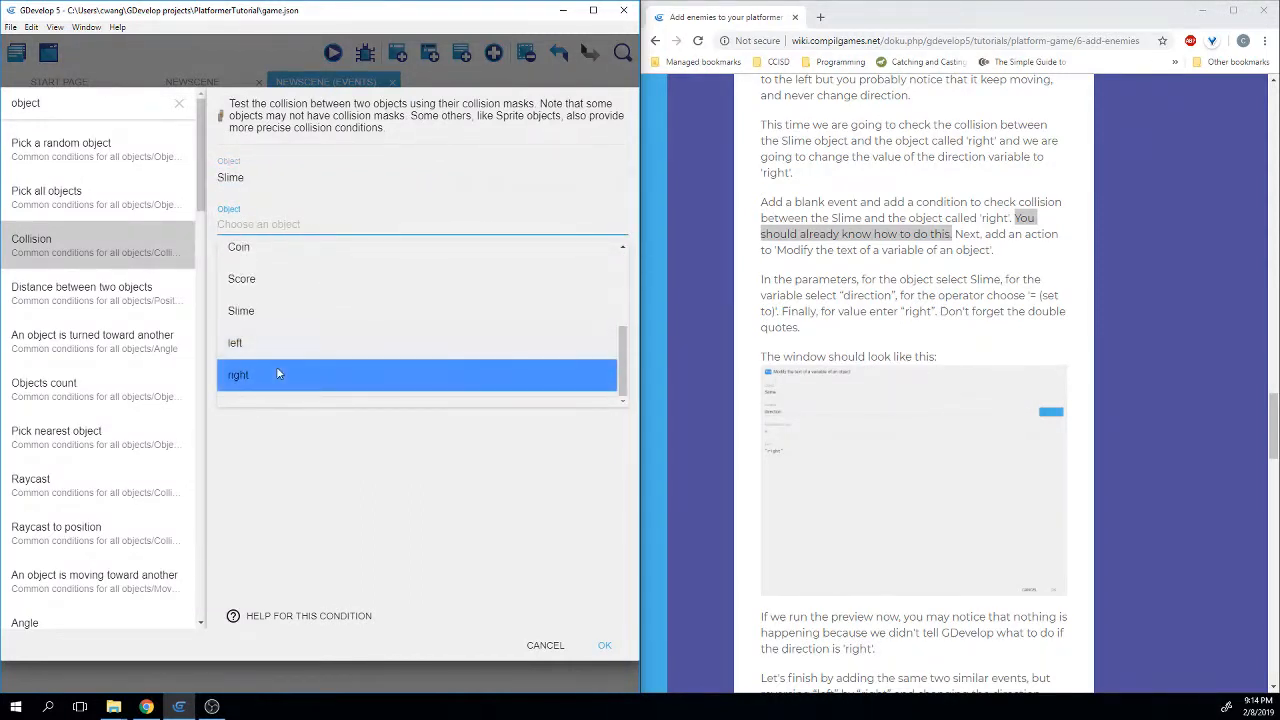
click(278, 374)
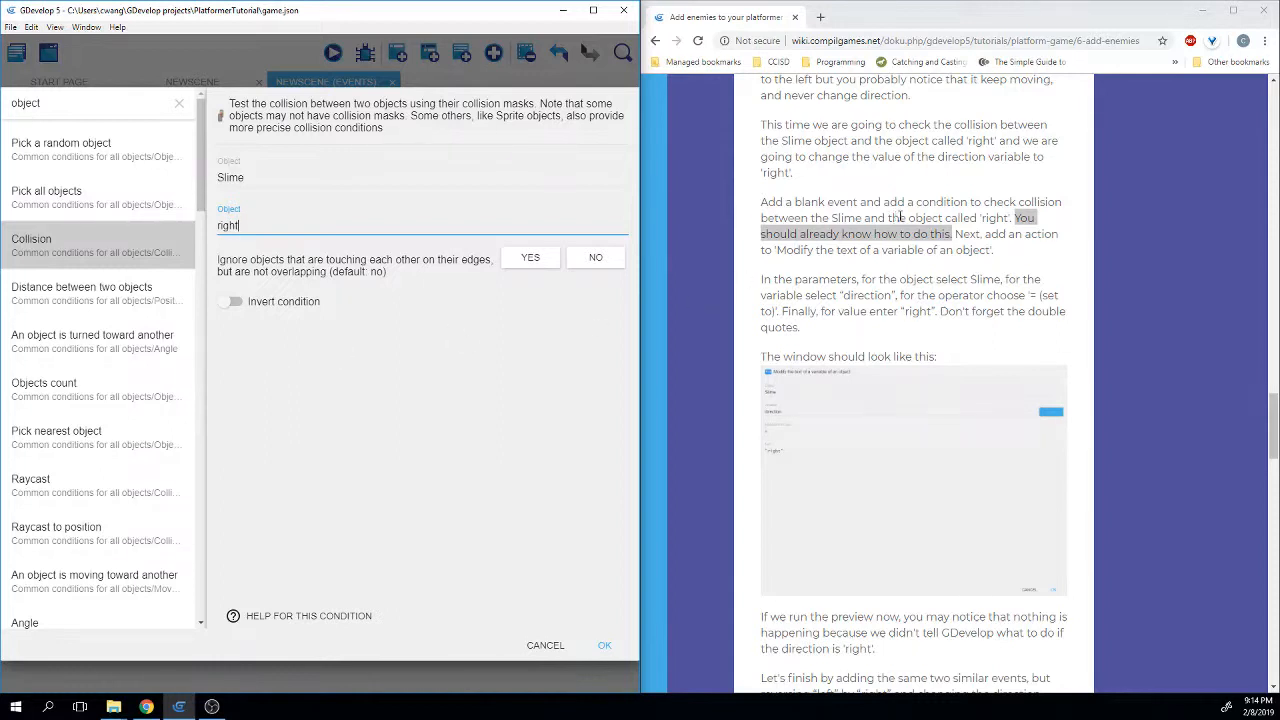
drag(908, 217, 1008, 236)
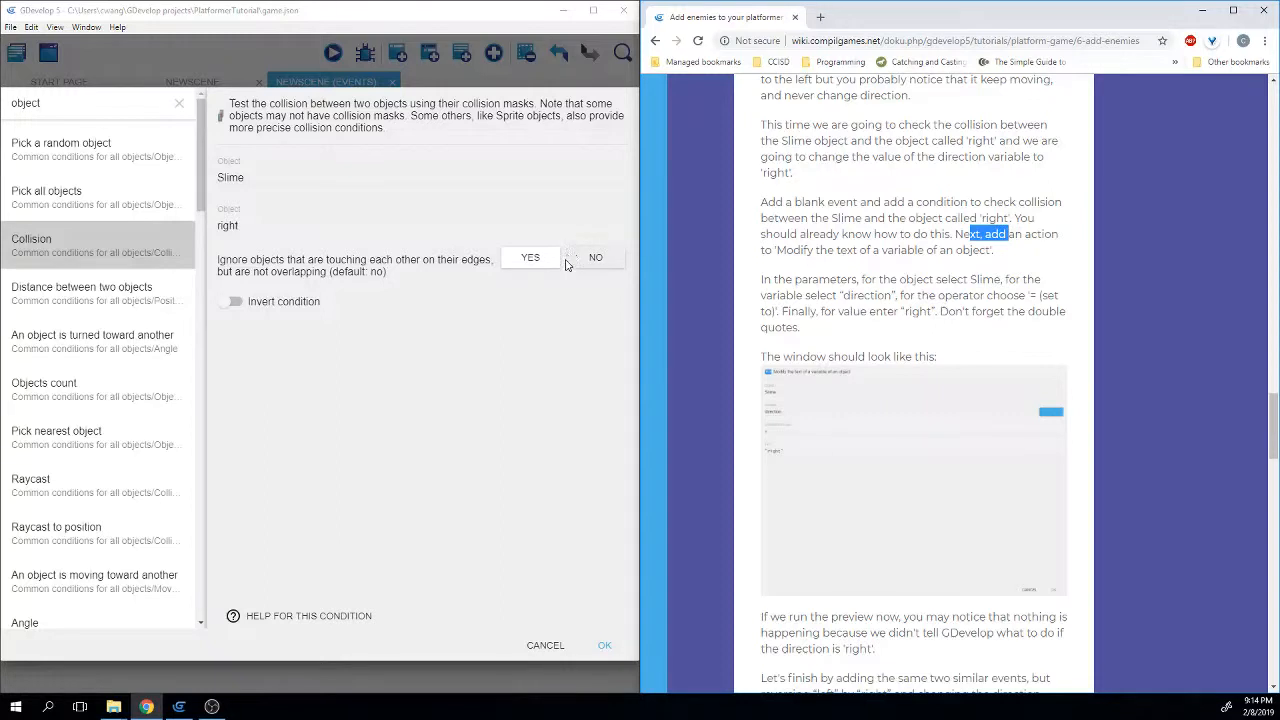
click(604, 645)
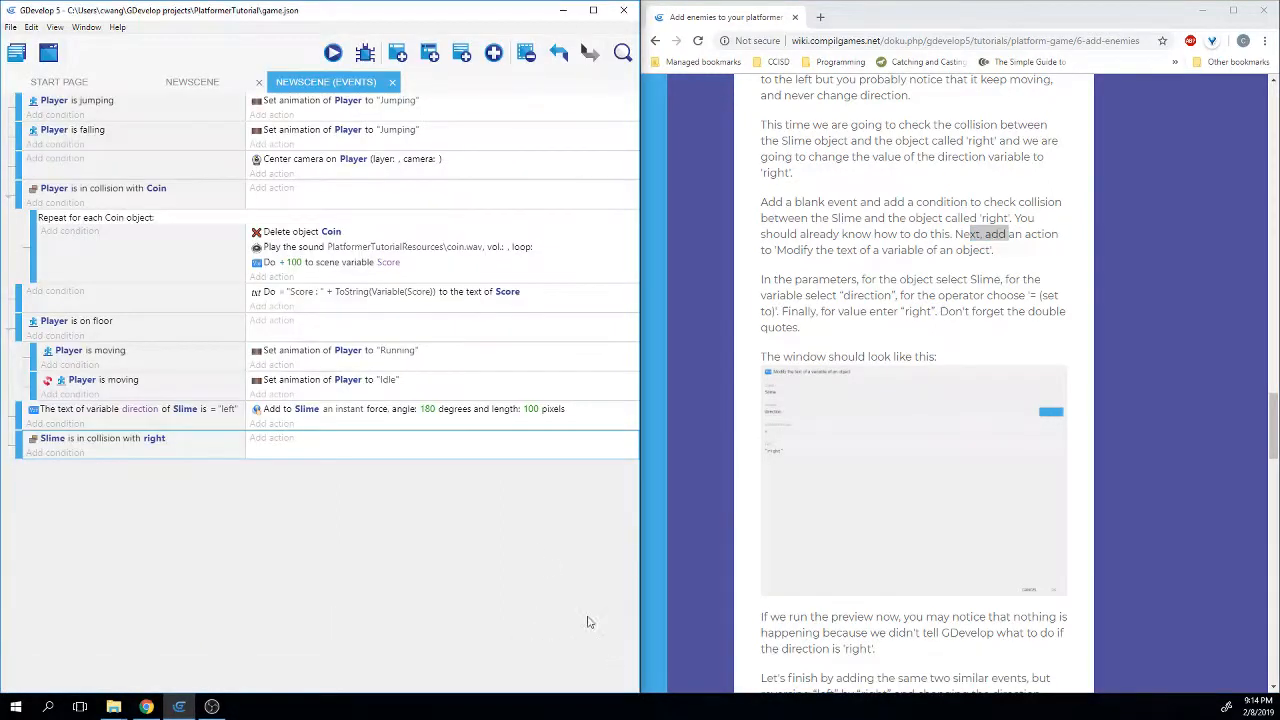
Add a "Modify the text of a variable of an object" action to the collision event and choose Slime as its object.
click(986, 236)
drag(986, 237, 1007, 253)
click(252, 438)
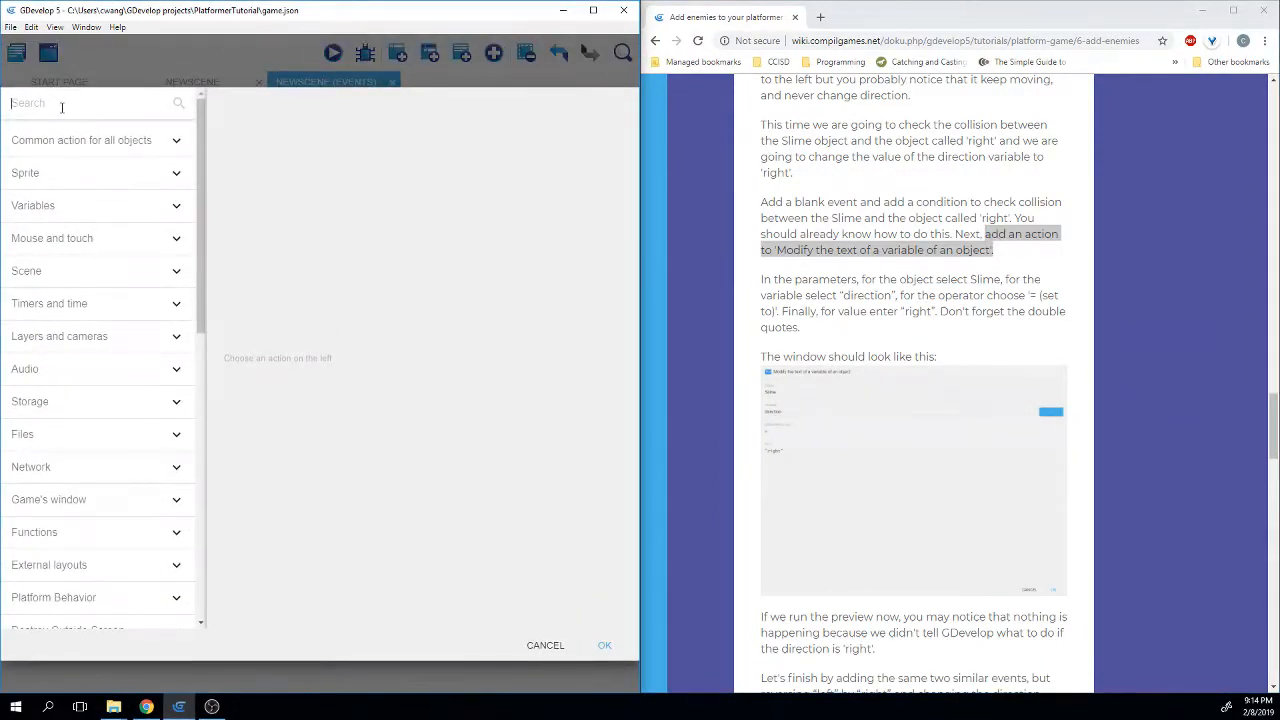
text(modify)
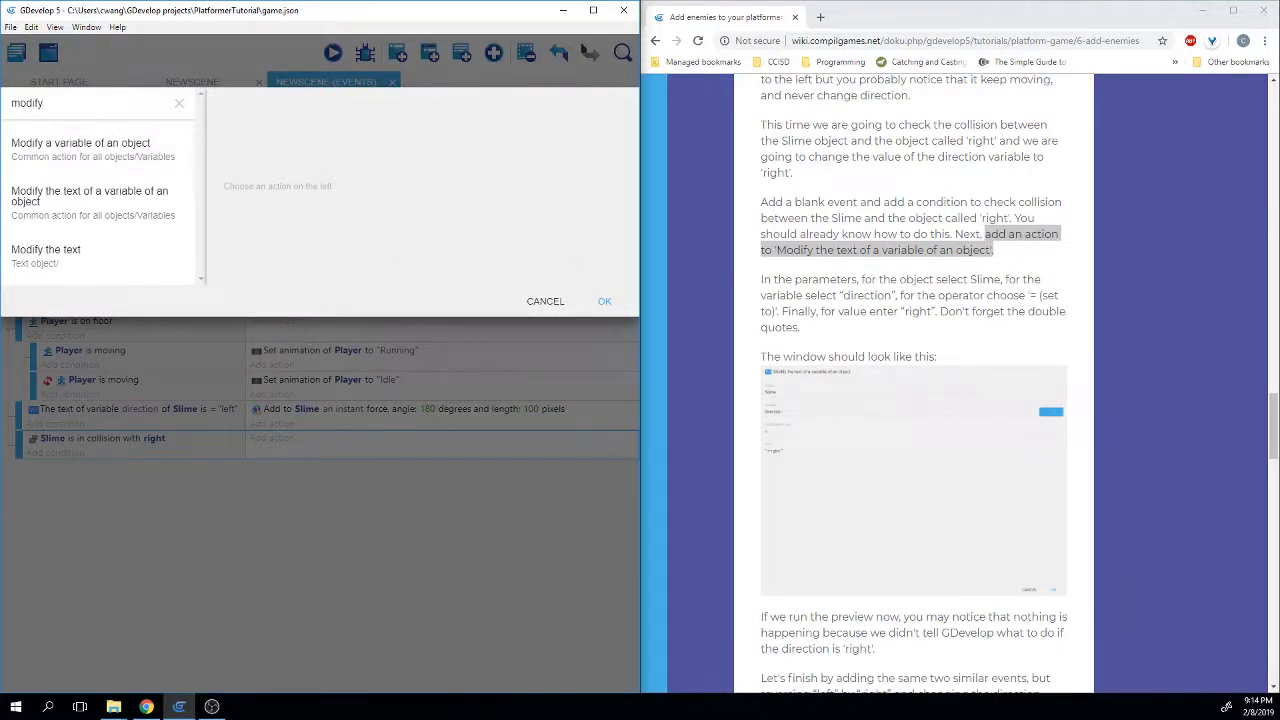
click(58, 219)
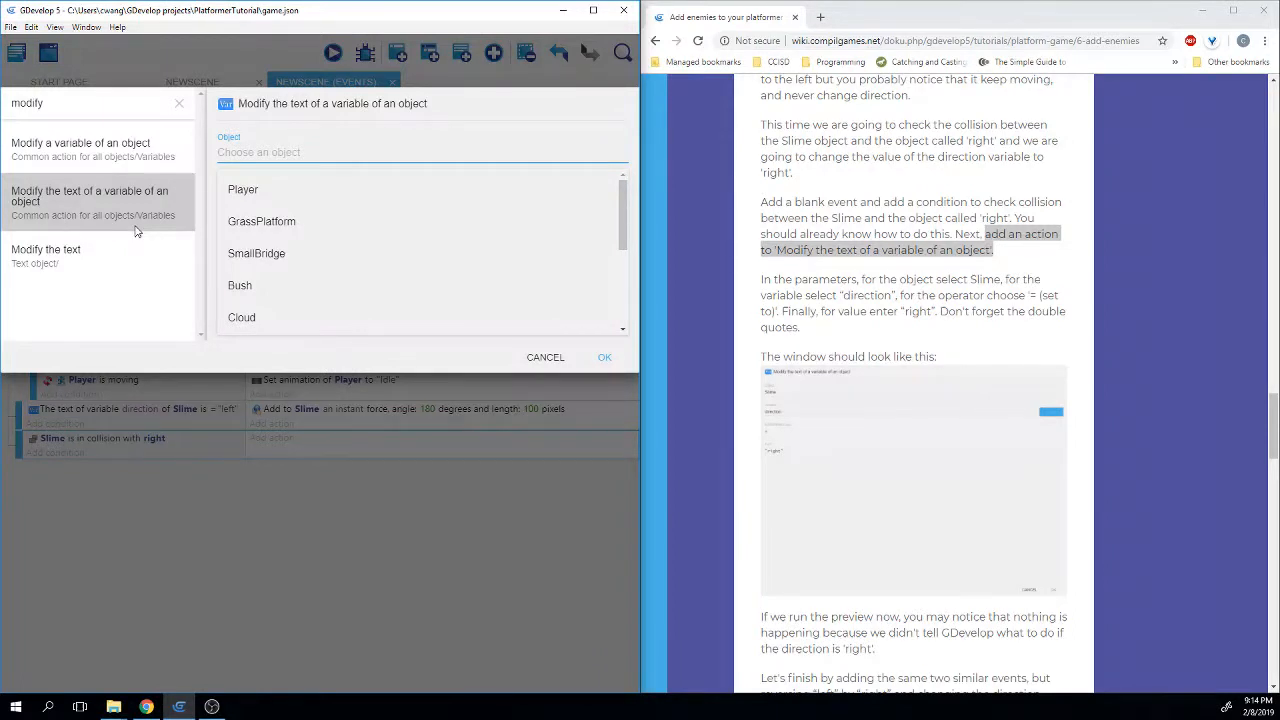
scroll(265, 235, down, 5)
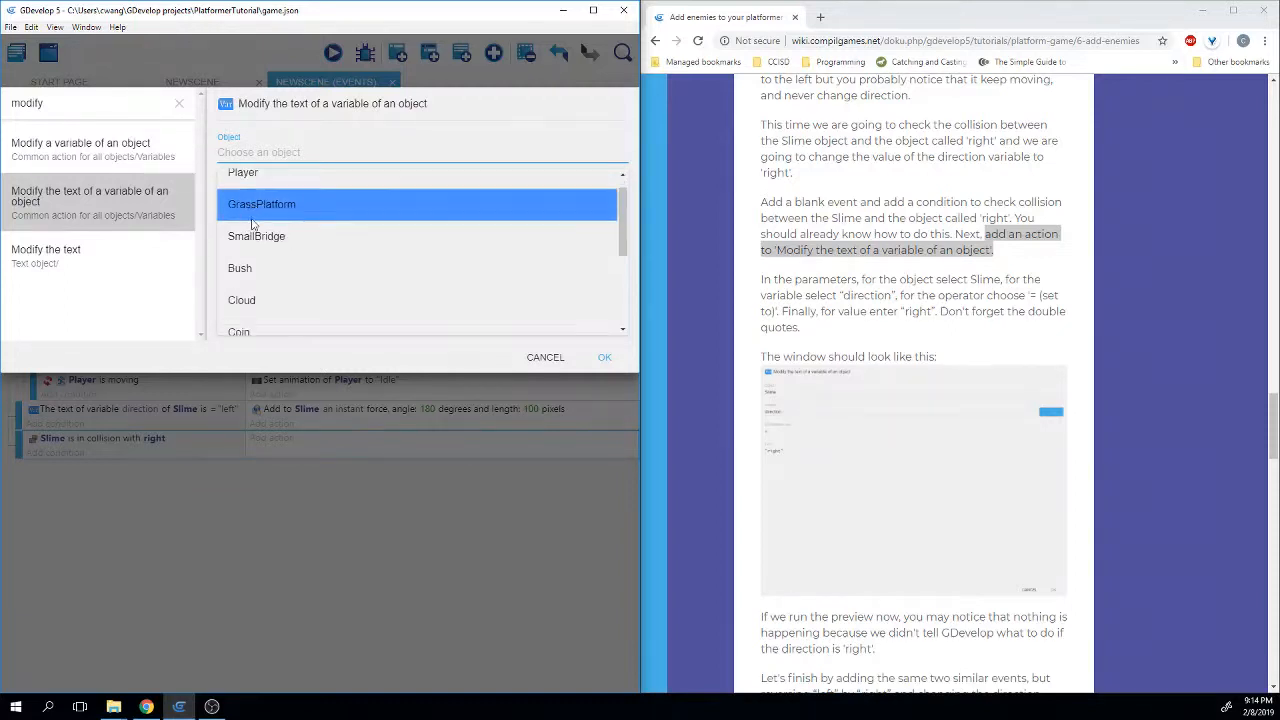
click(273, 247)
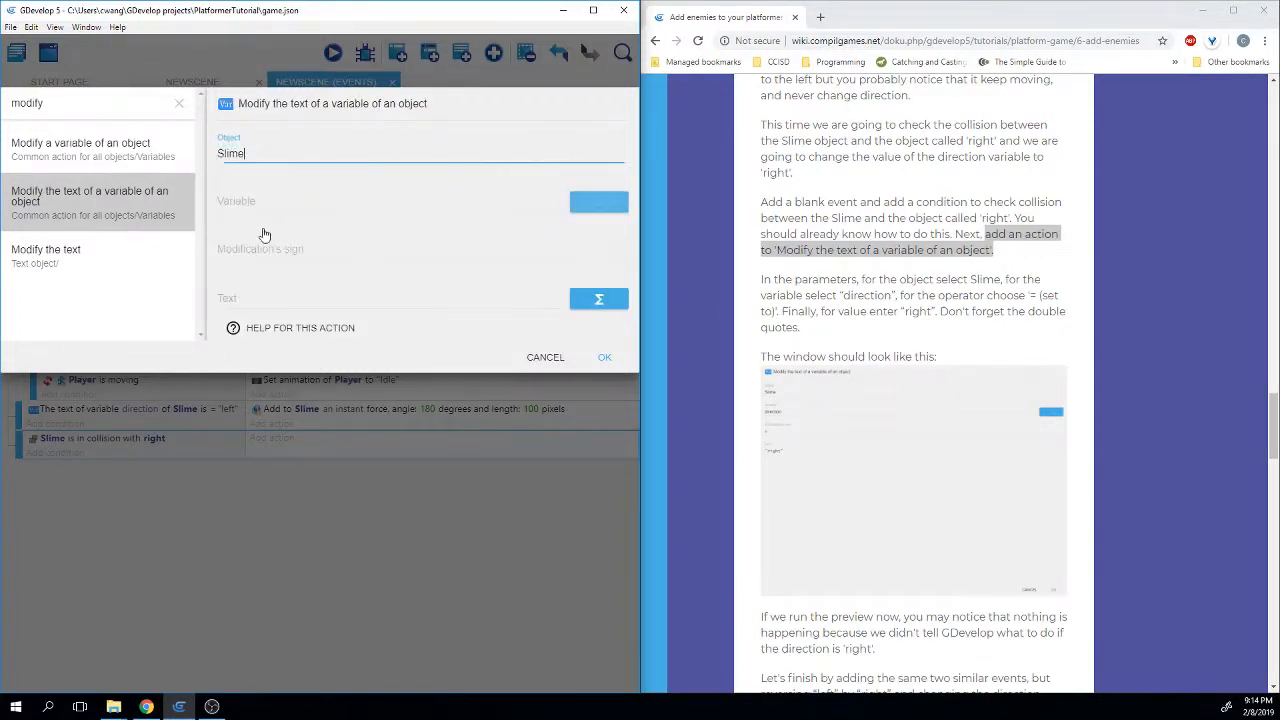
Set the action's variable to direction, its sign to = (set to) and its text to "right", confirm it and save the project.
click(275, 202)
click(250, 237)
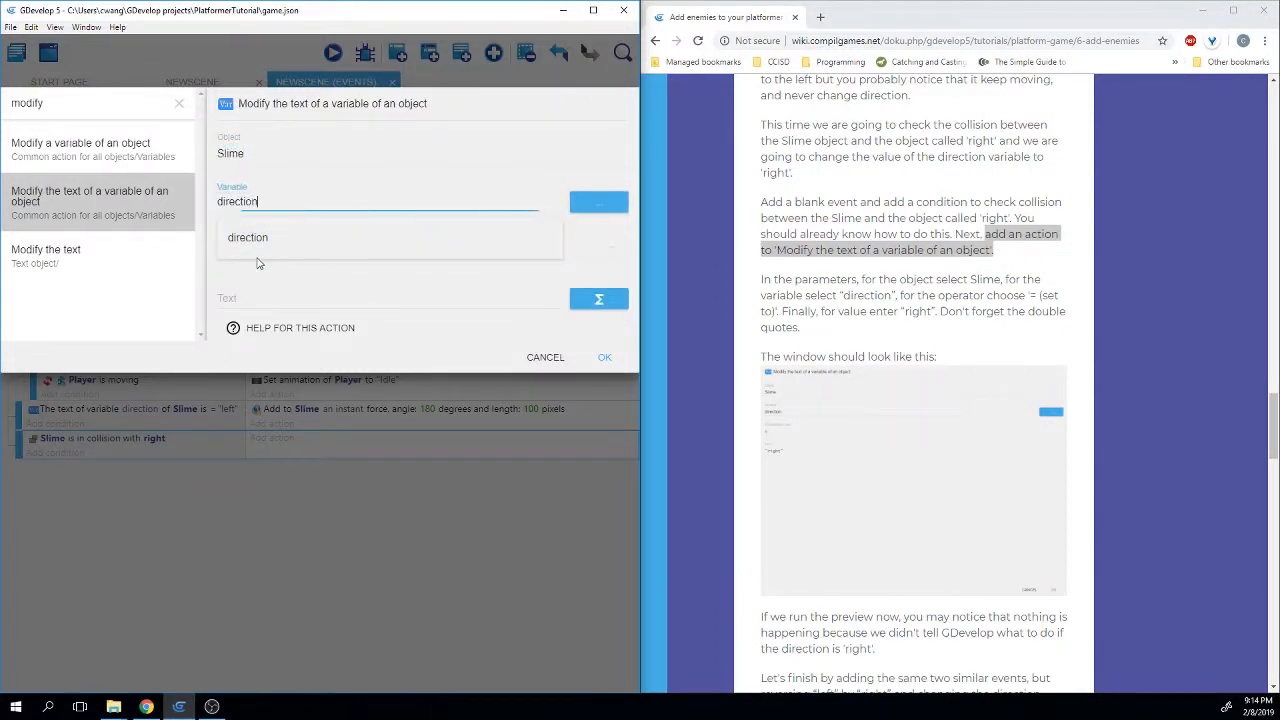
click(258, 250)
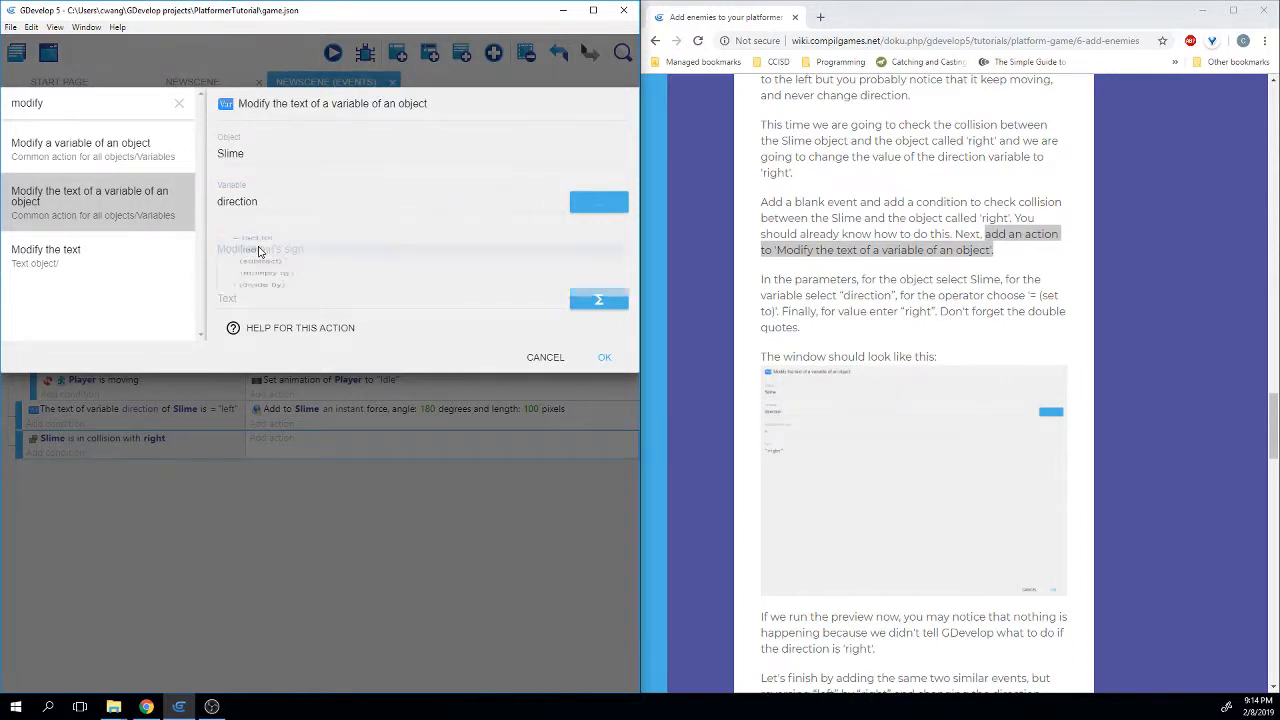
click(258, 250)
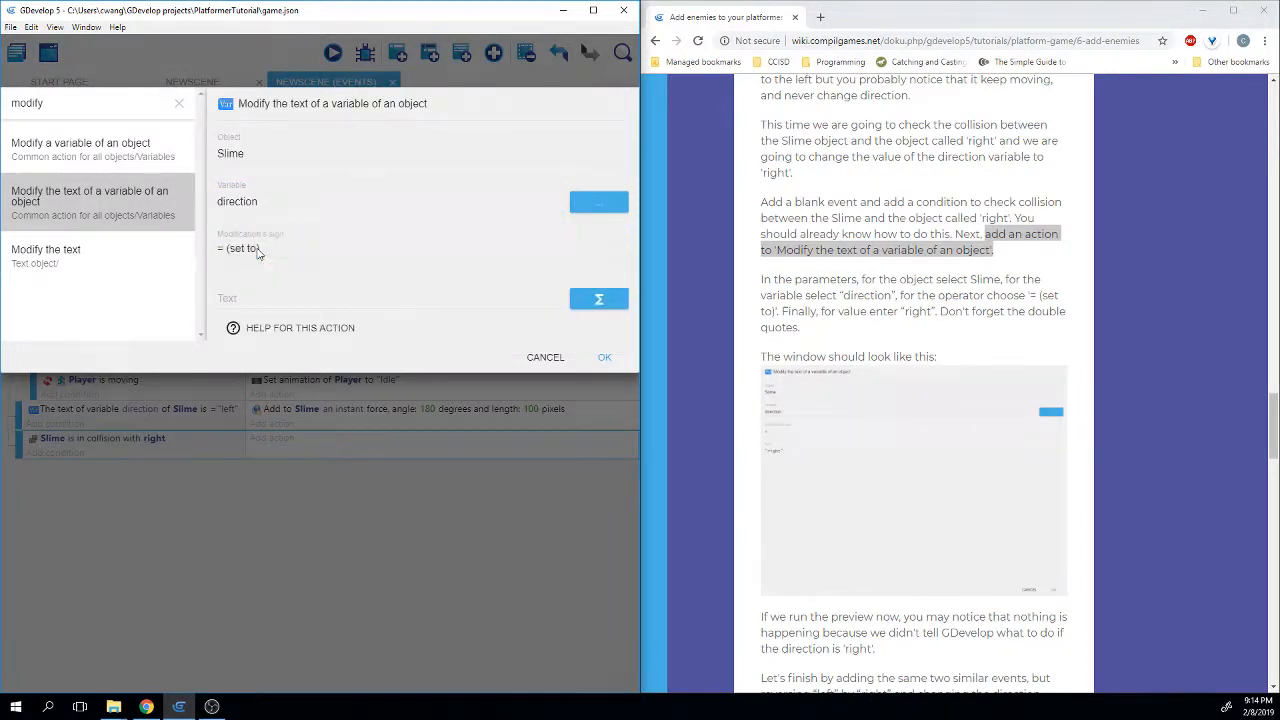
click(240, 296)
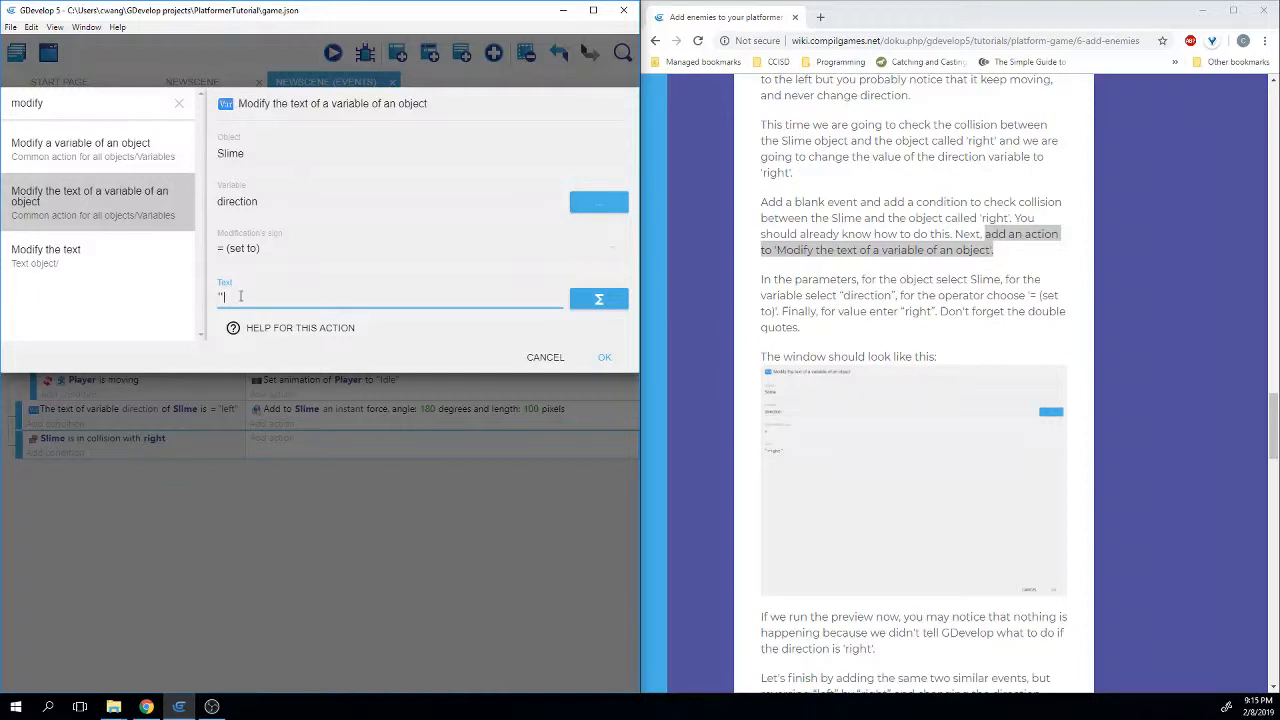
text("right")
scroll(785, 380, down, 2)
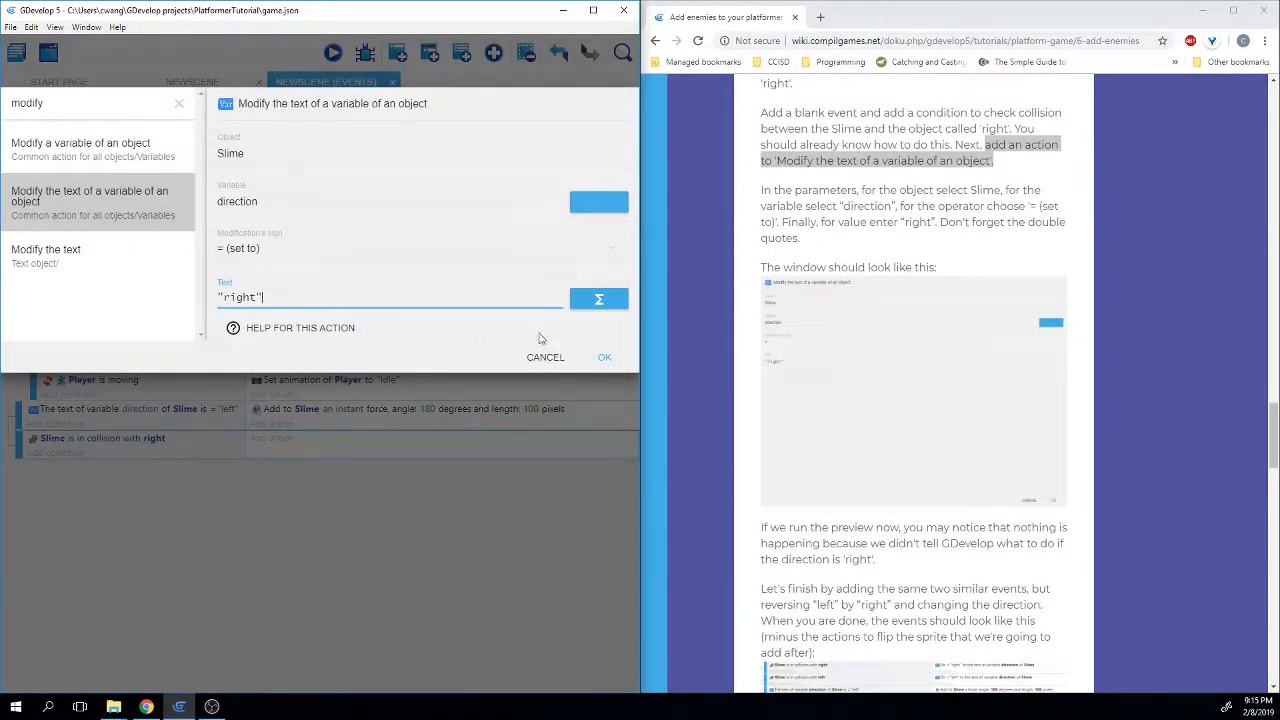
scroll(788, 370, down, 3)
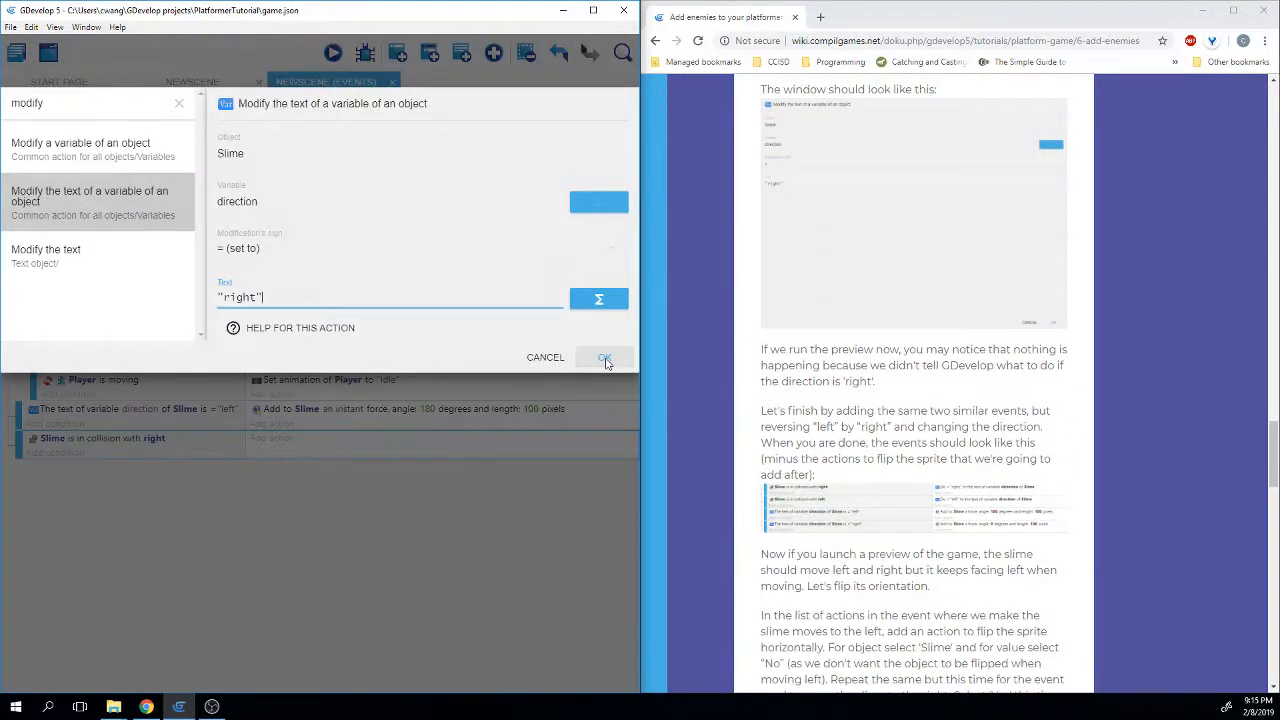
click(605, 360)
key(ctrl+s)
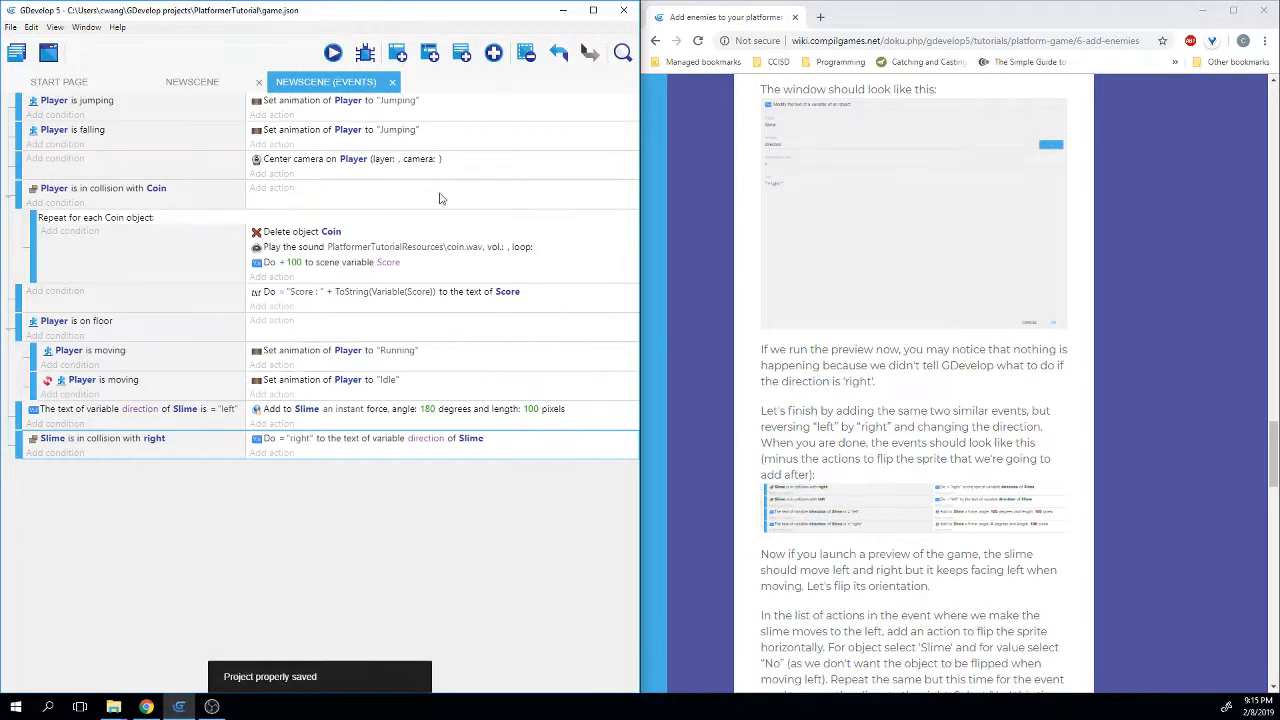
Preview the game, check how the slime behaves between the two delimiters, and close the preview.
drag(763, 349, 876, 382)
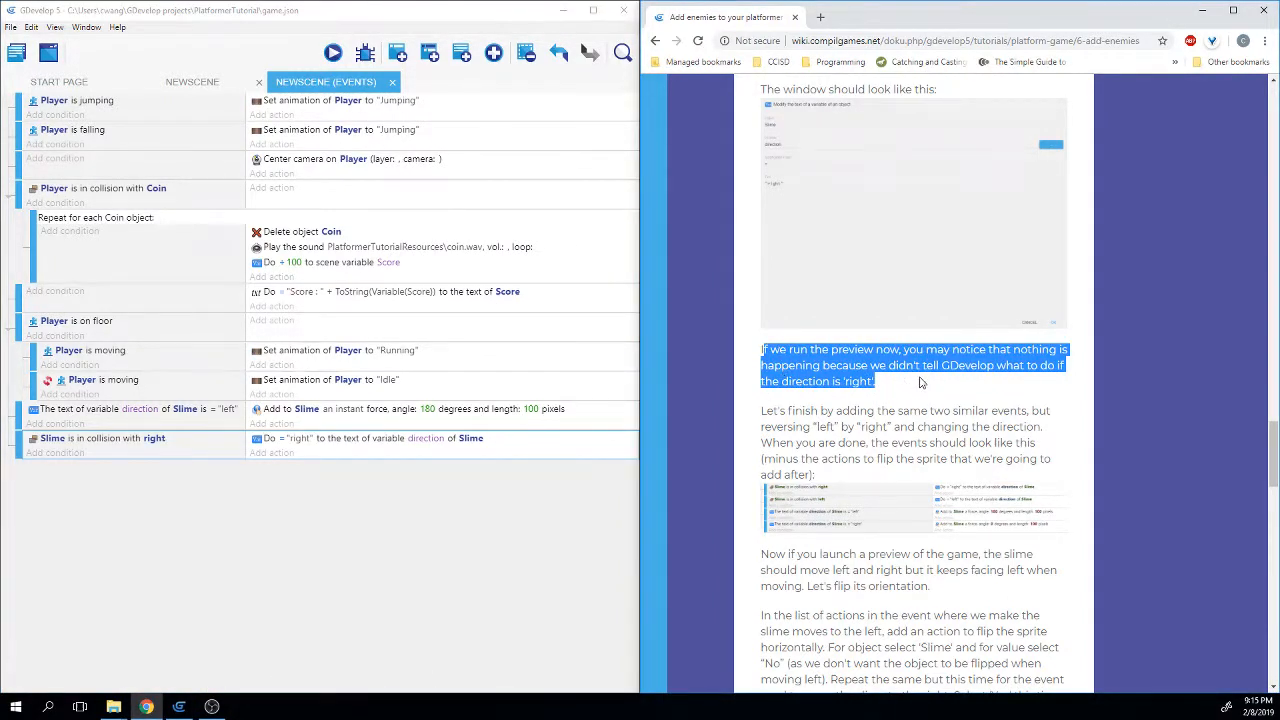
click(336, 55)
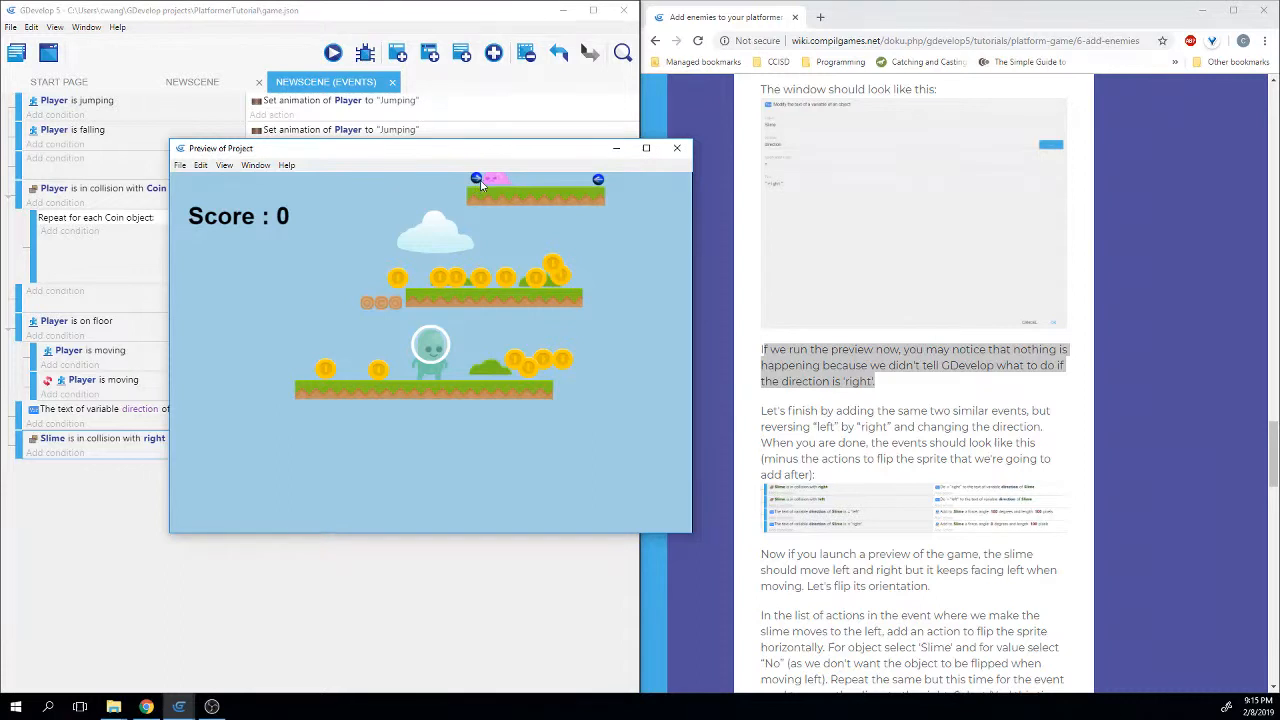
drag(500, 158, 840, 150)
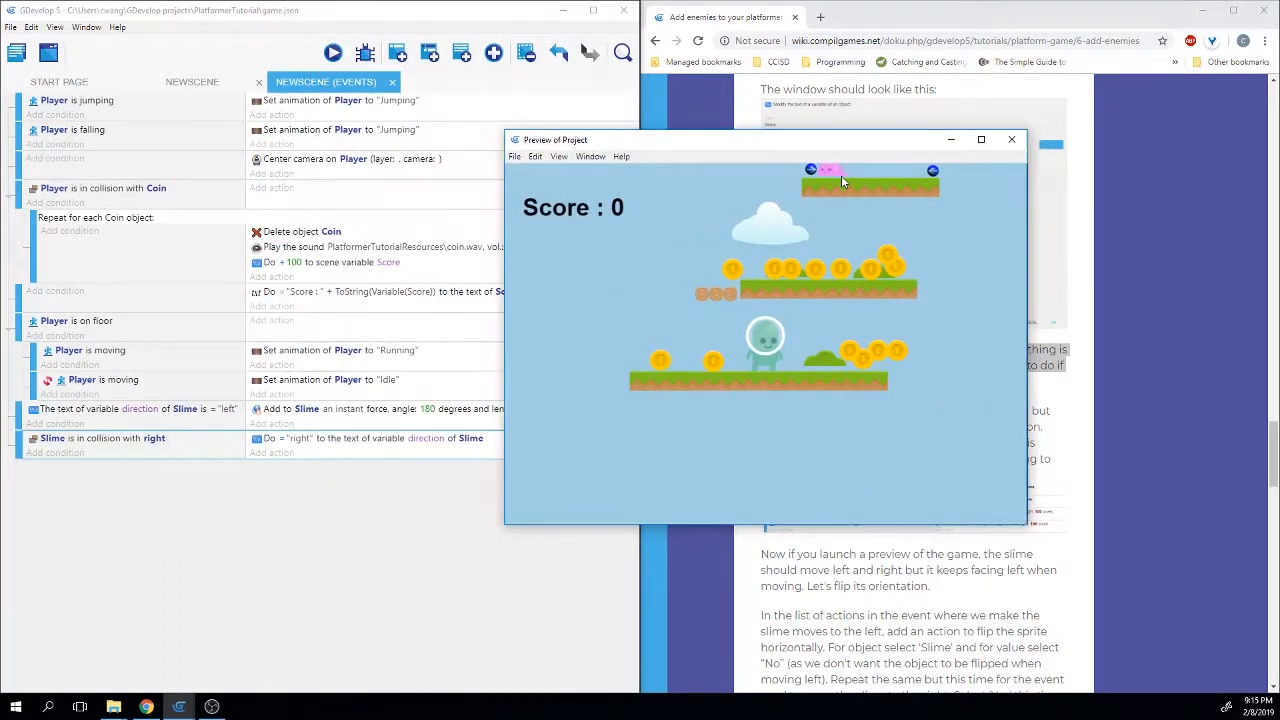
drag(788, 144, 830, 133)
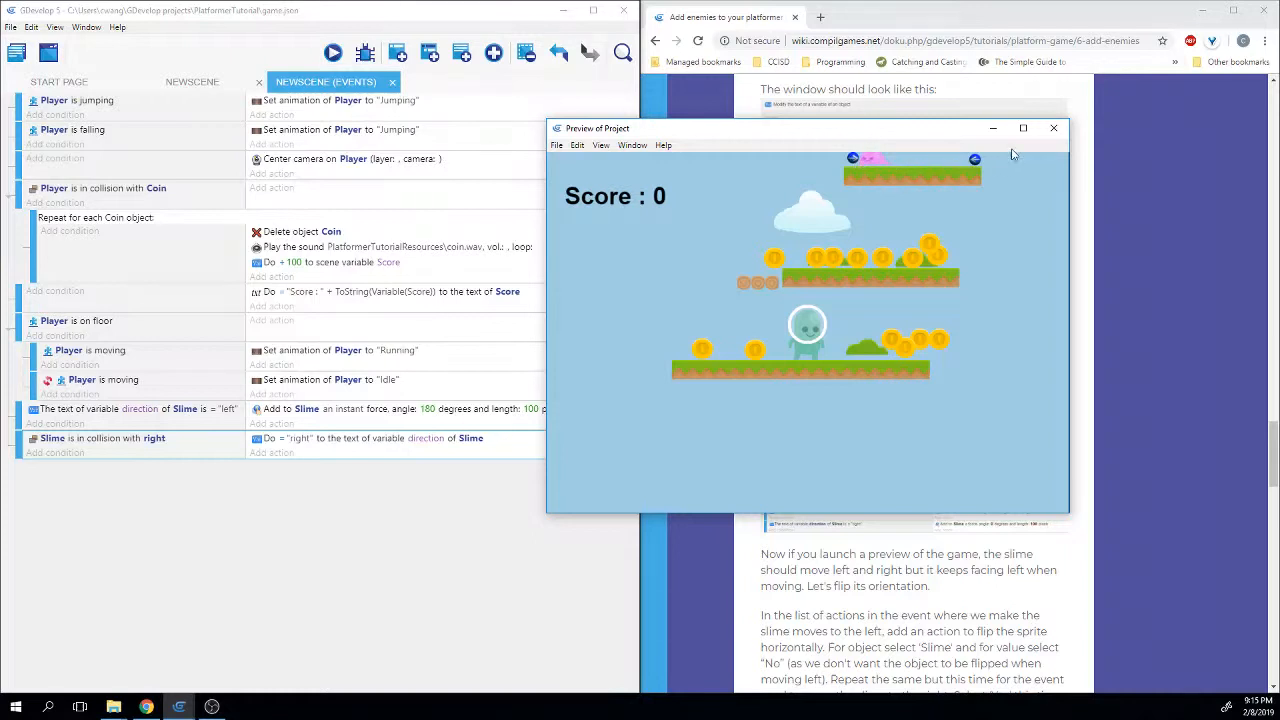
click(1053, 128)
Read the tutorial's instructions on adding the reversed left/right events and enlarge the page to examine the example events.
click(1110, 292)
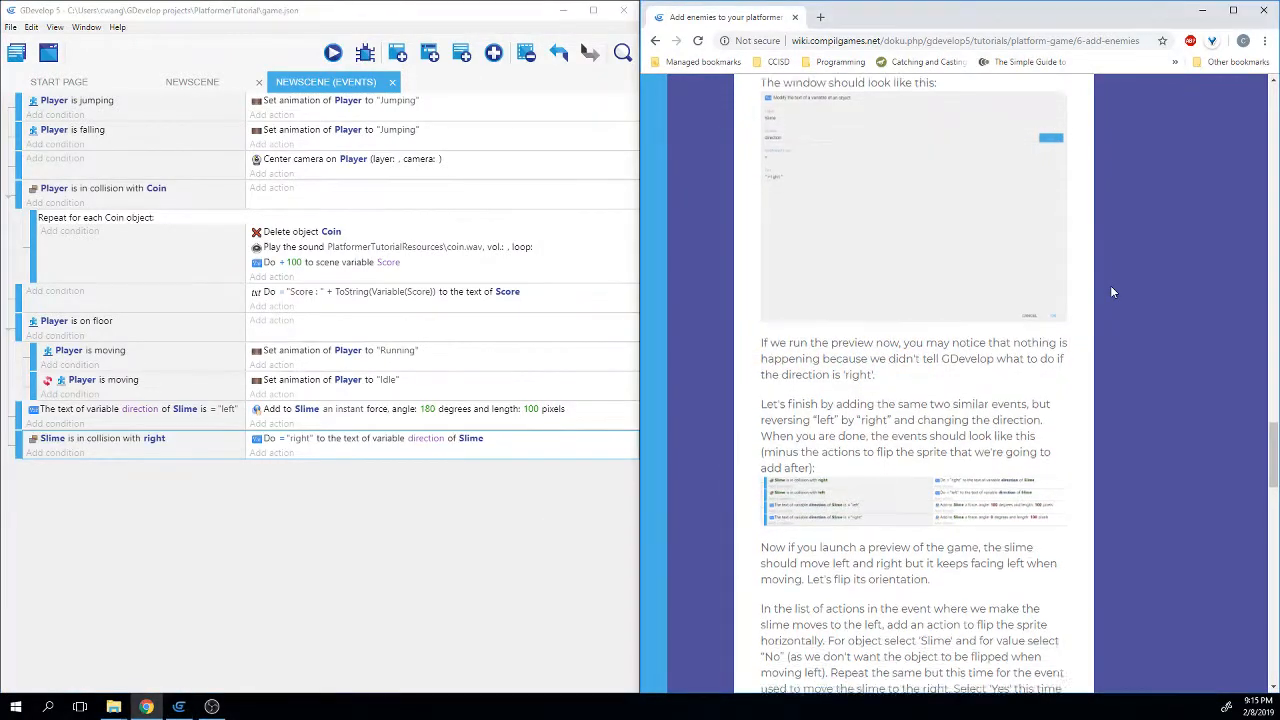
scroll(1110, 292, down, 3)
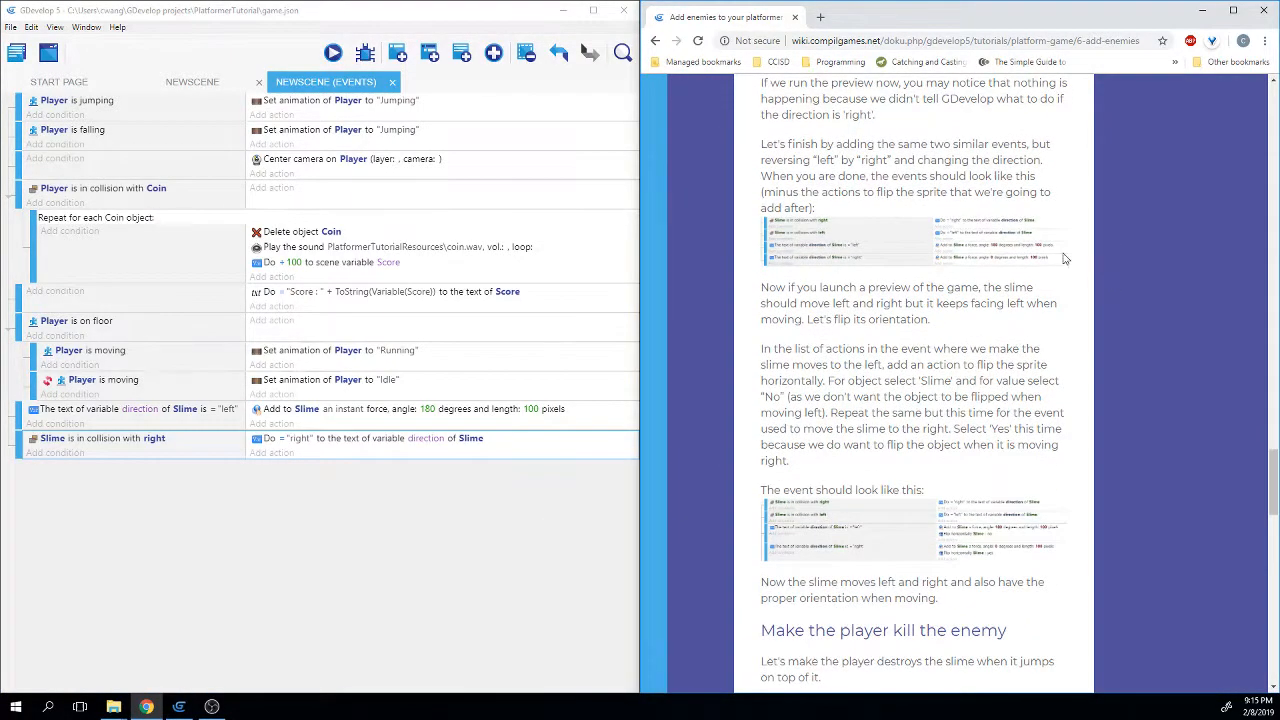
drag(762, 145, 1020, 160)
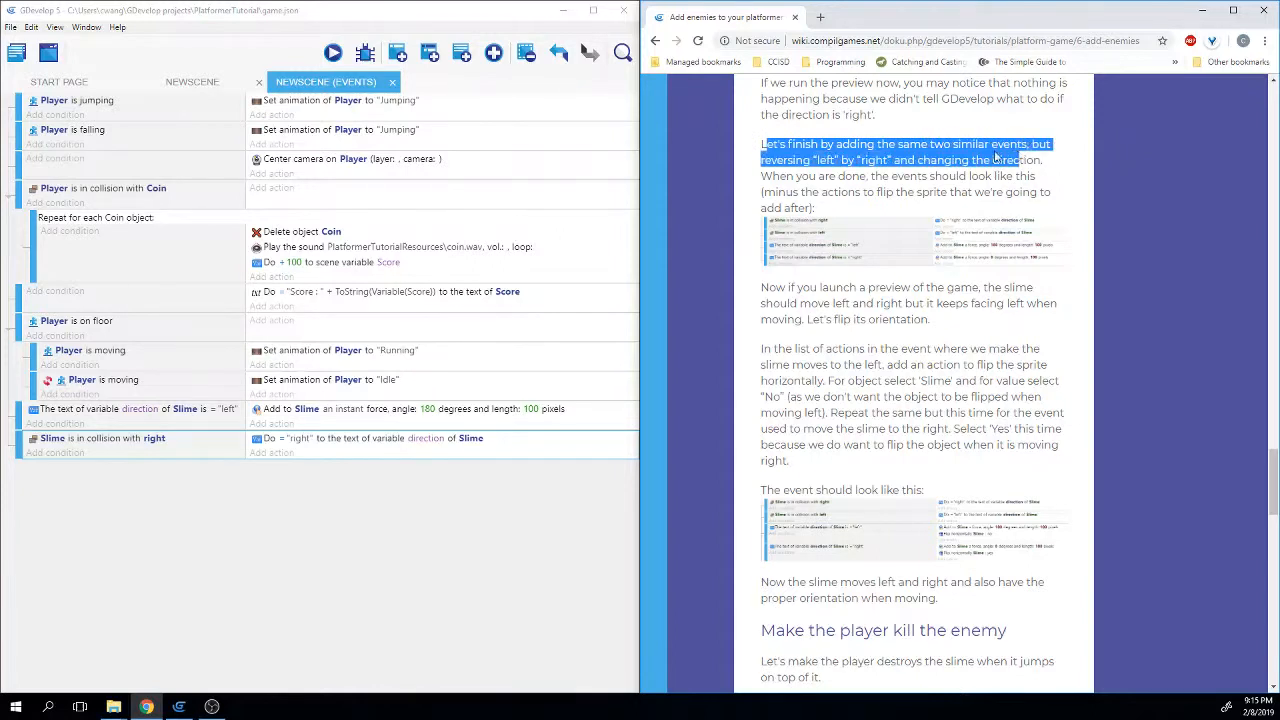
click(930, 157)
drag(812, 160, 897, 163)
click(934, 166)
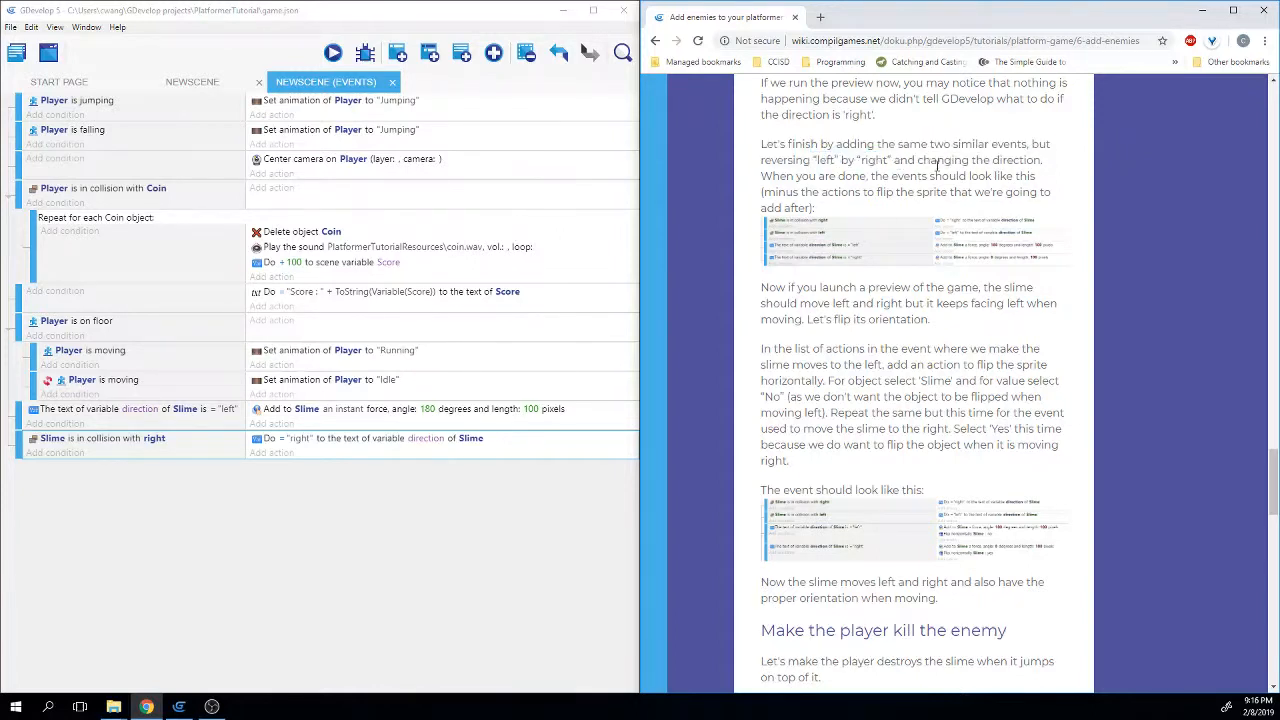
drag(776, 176, 1017, 188)
click(941, 195)
ctrl+scroll(864, 237, up, 3)
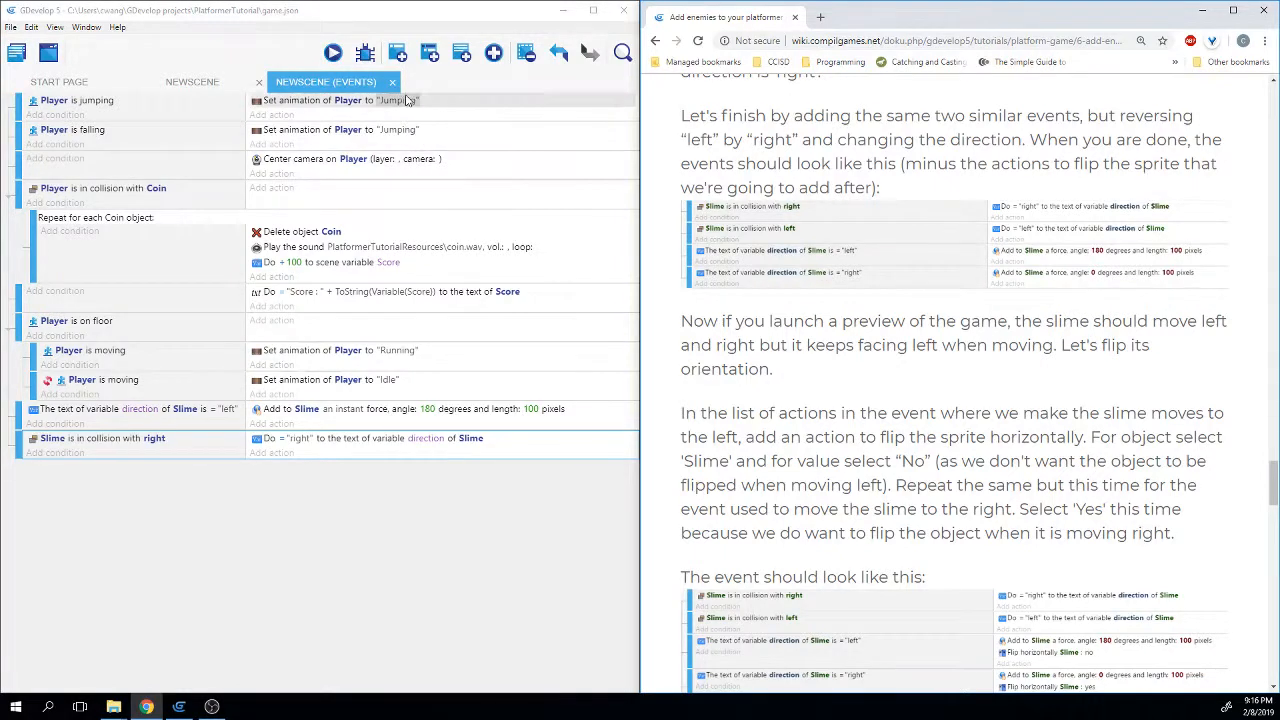
Add a blank event at the end with a Collision condition common to all objects, between Slime and left.
click(394, 55)
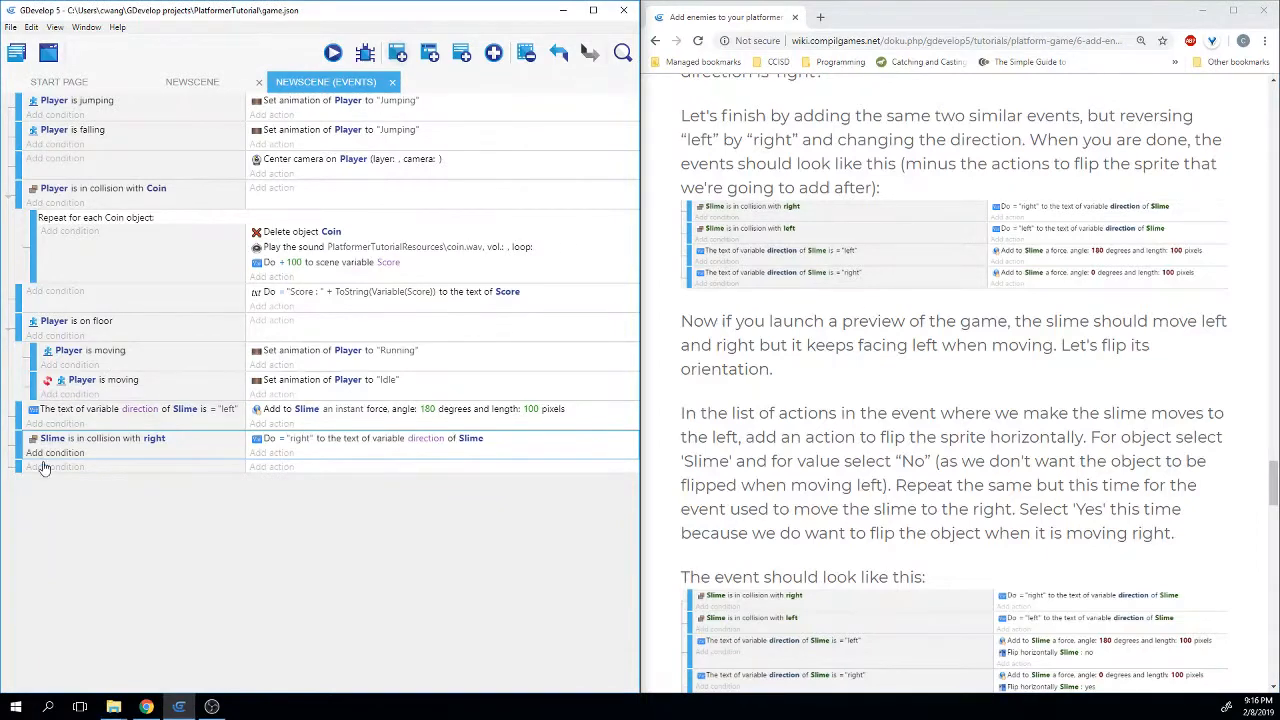
click(44, 467)
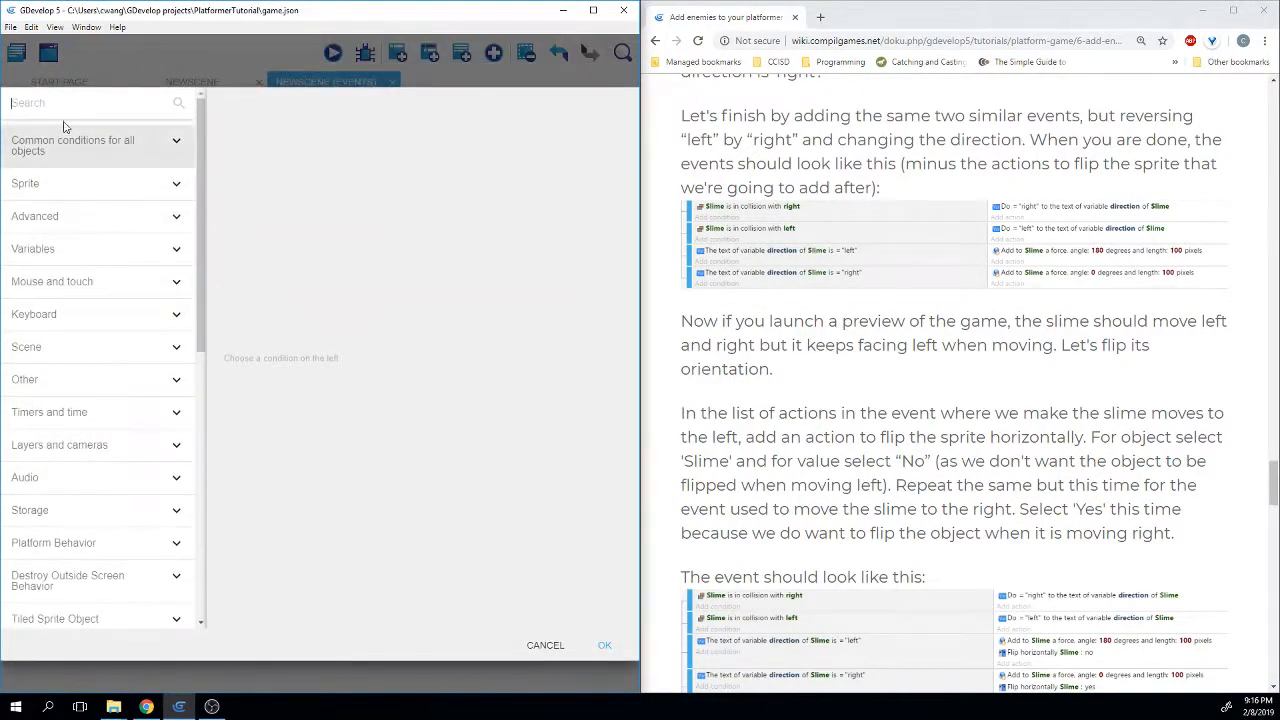
text(collision)
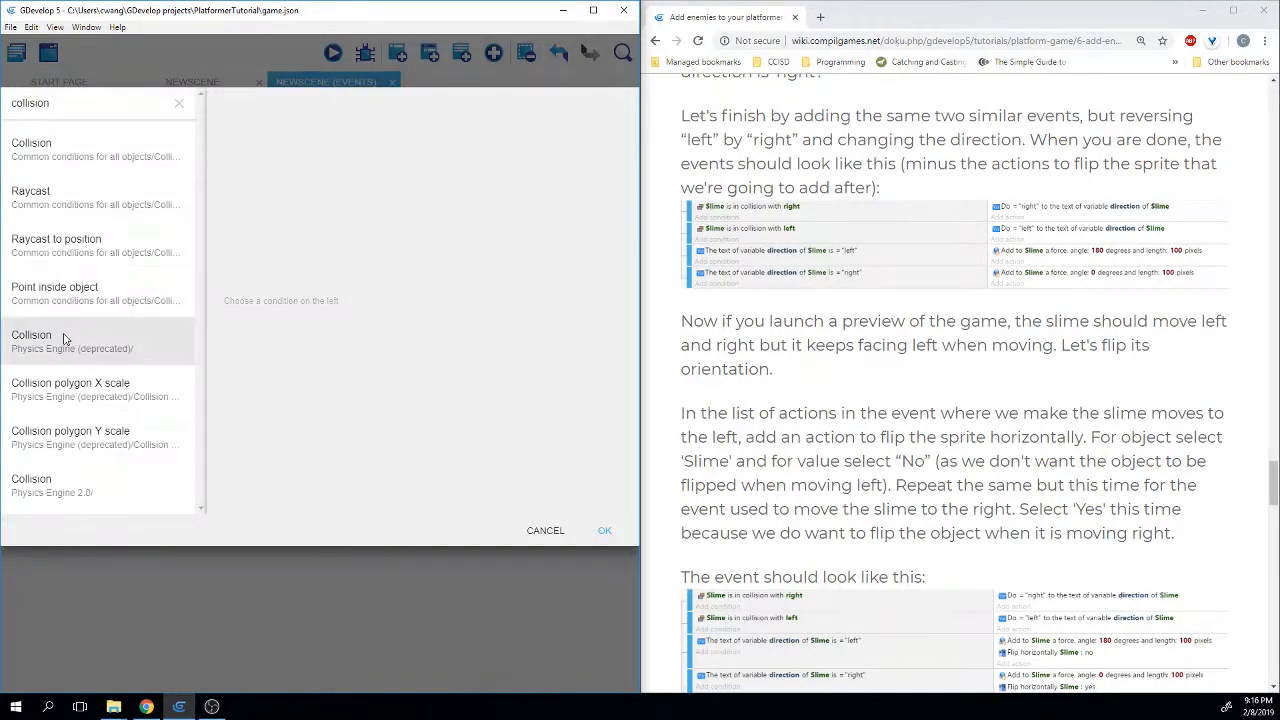
click(96, 162)
scroll(312, 255, down, 3)
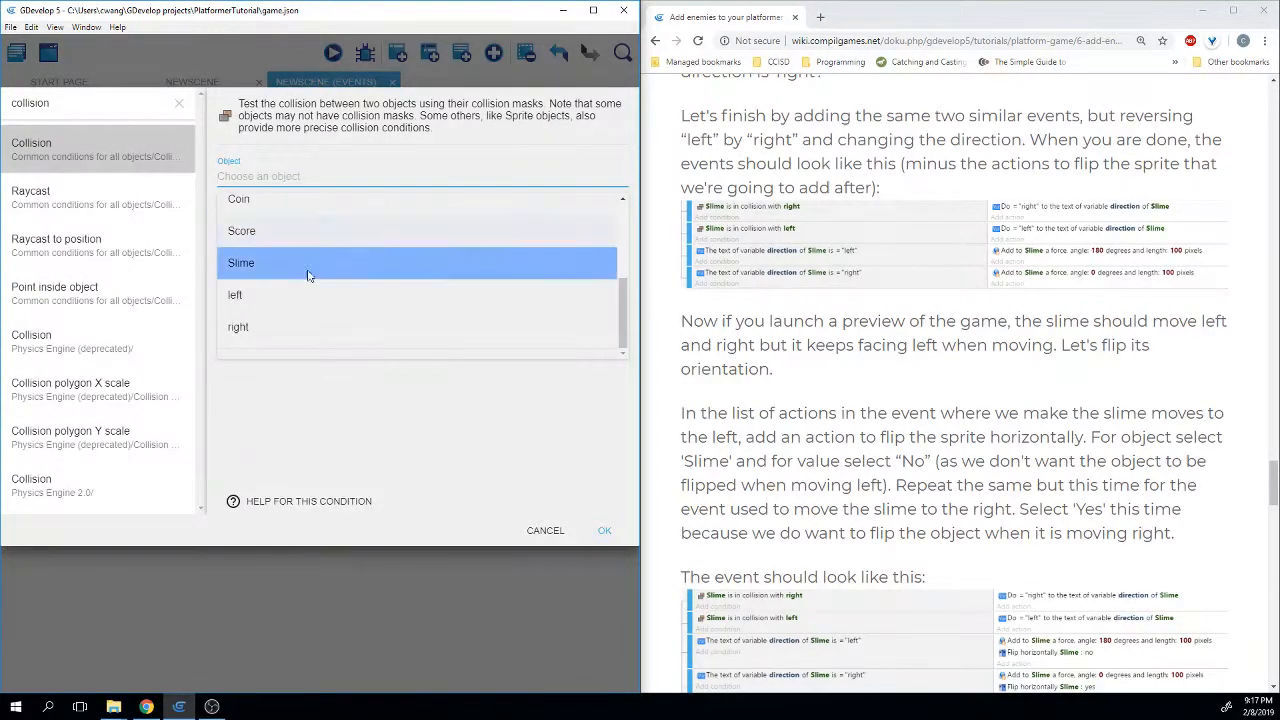
click(305, 264)
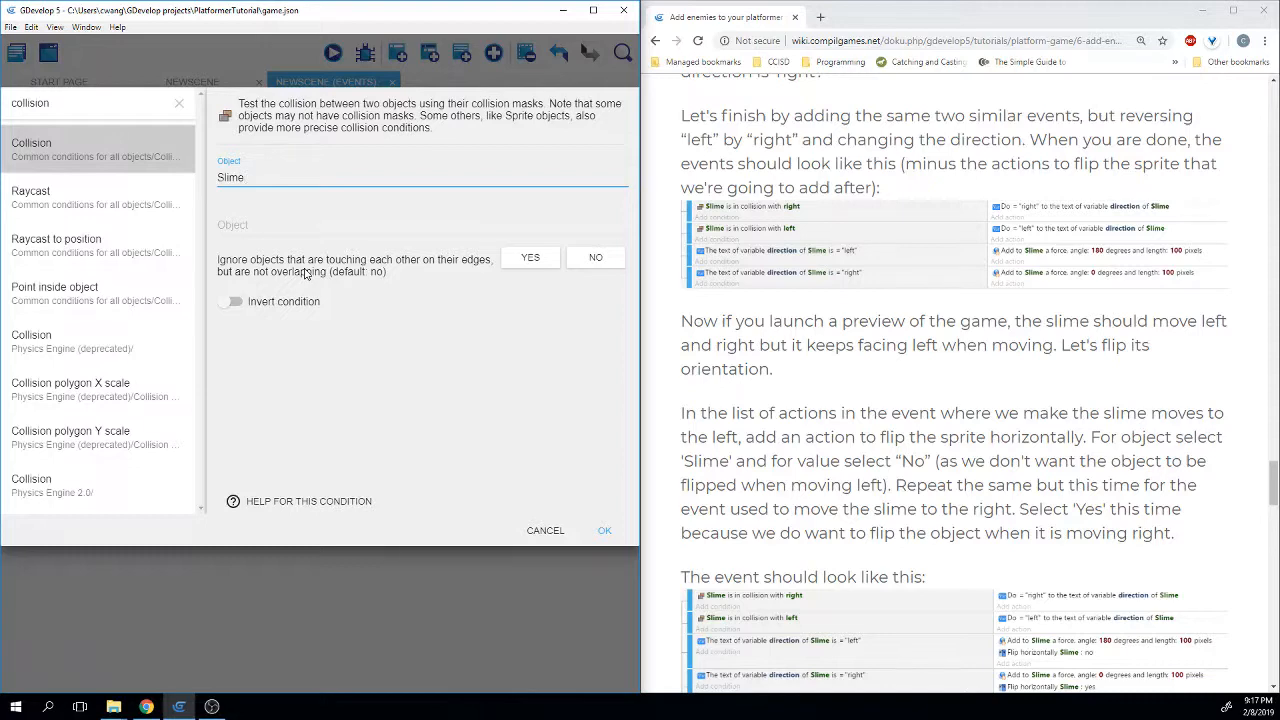
click(275, 224)
scroll(306, 329, down, 3)
click(295, 343)
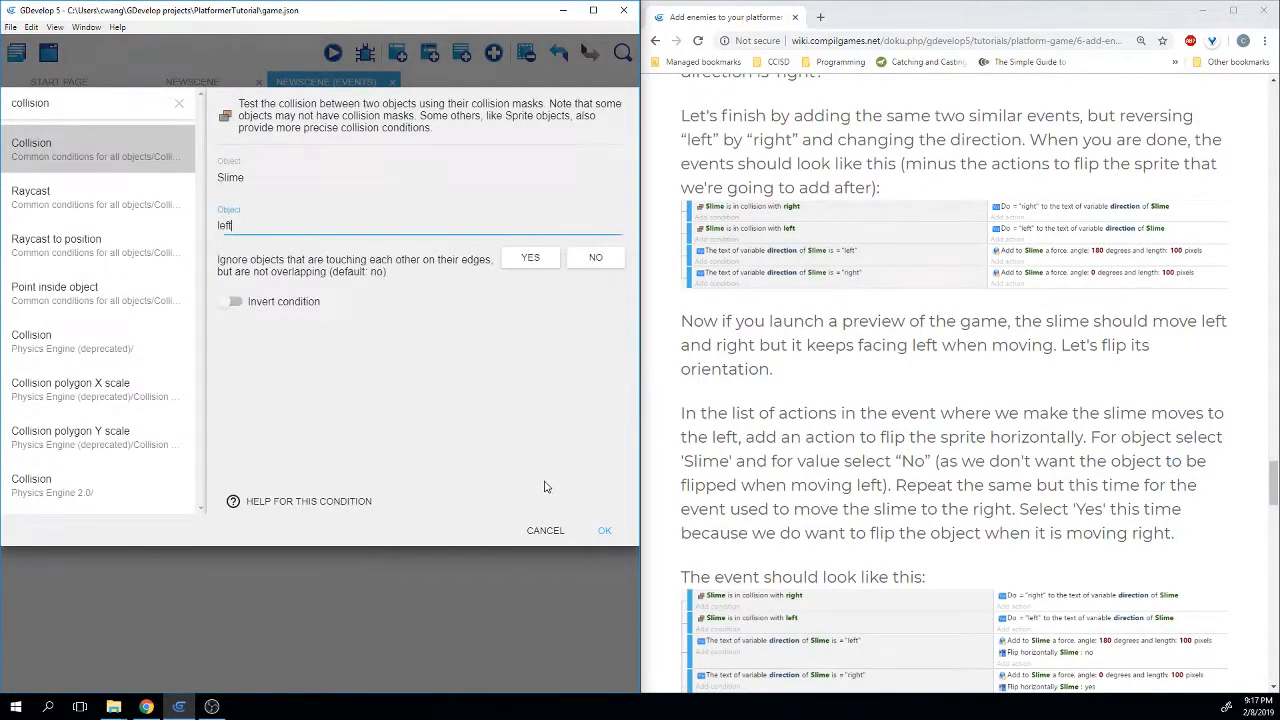
click(604, 530)
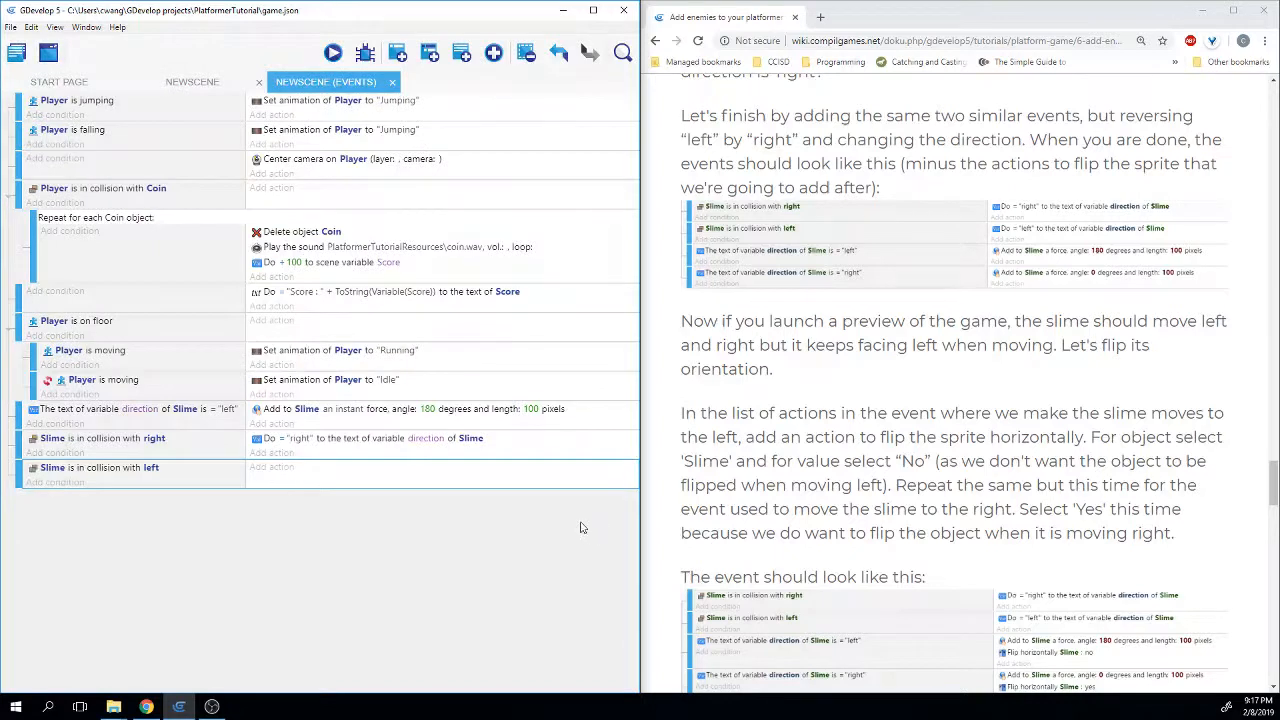
Add a "Modify the text of a variable of an object" action to the left collision event and choose Slime as its object.
click(285, 477)
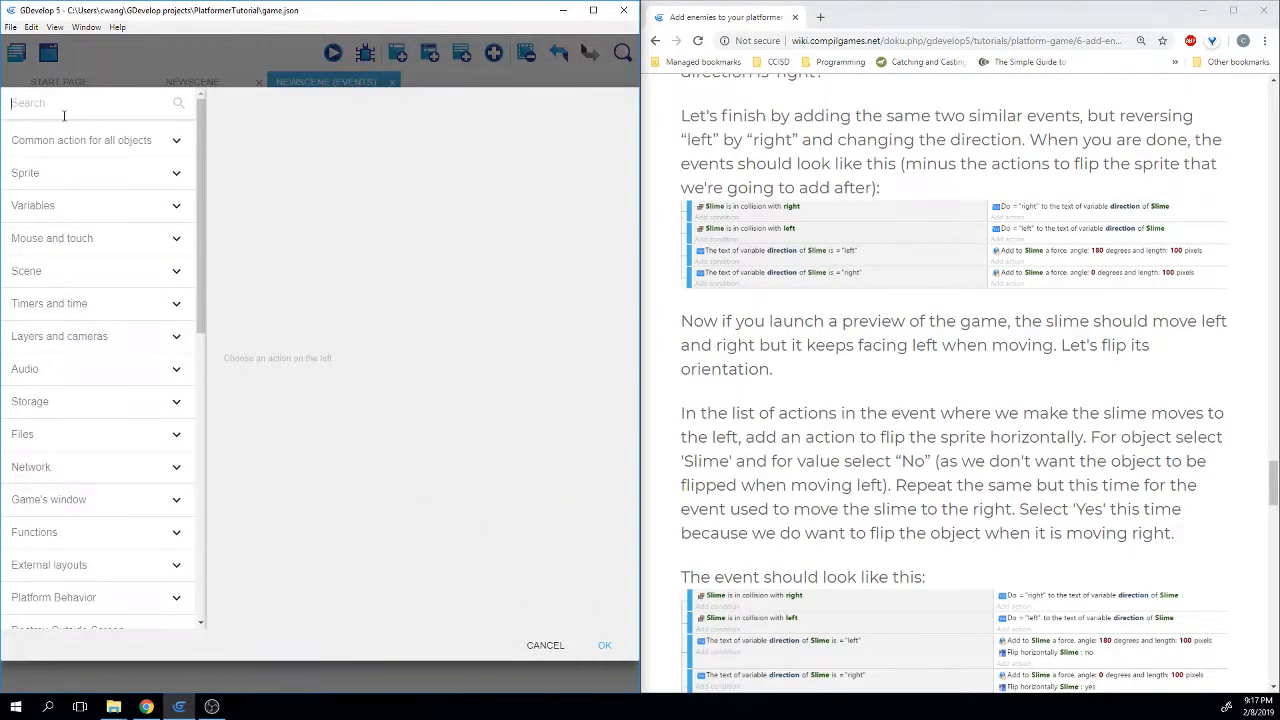
text(modify)
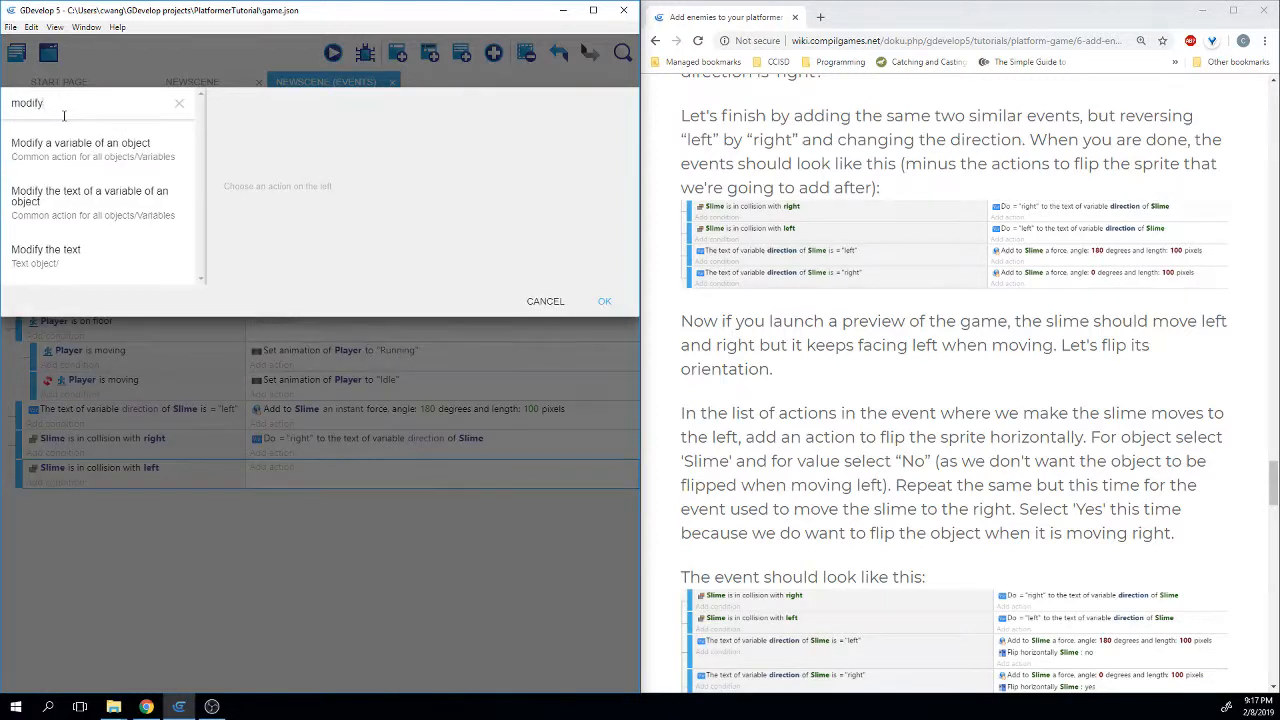
click(96, 202)
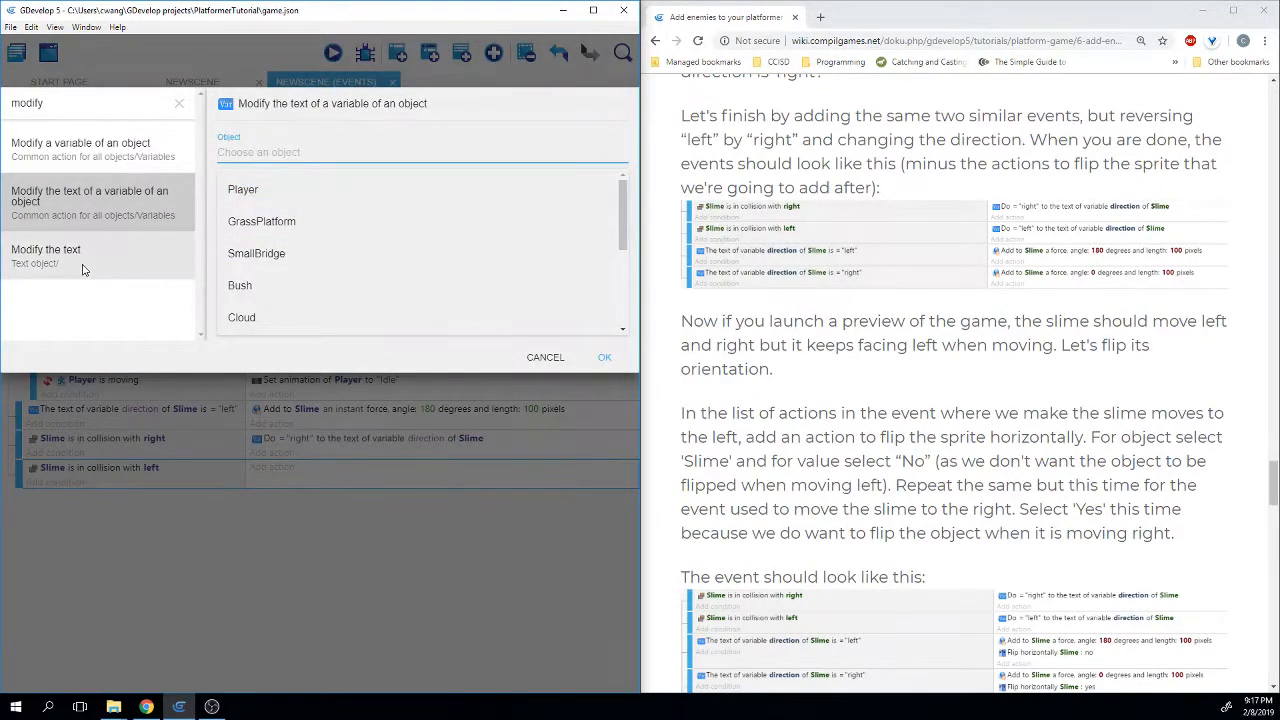
key(Down)
key(Down)
key(Down)
key(Down)
key(Down)
key(Down)
key(Down)
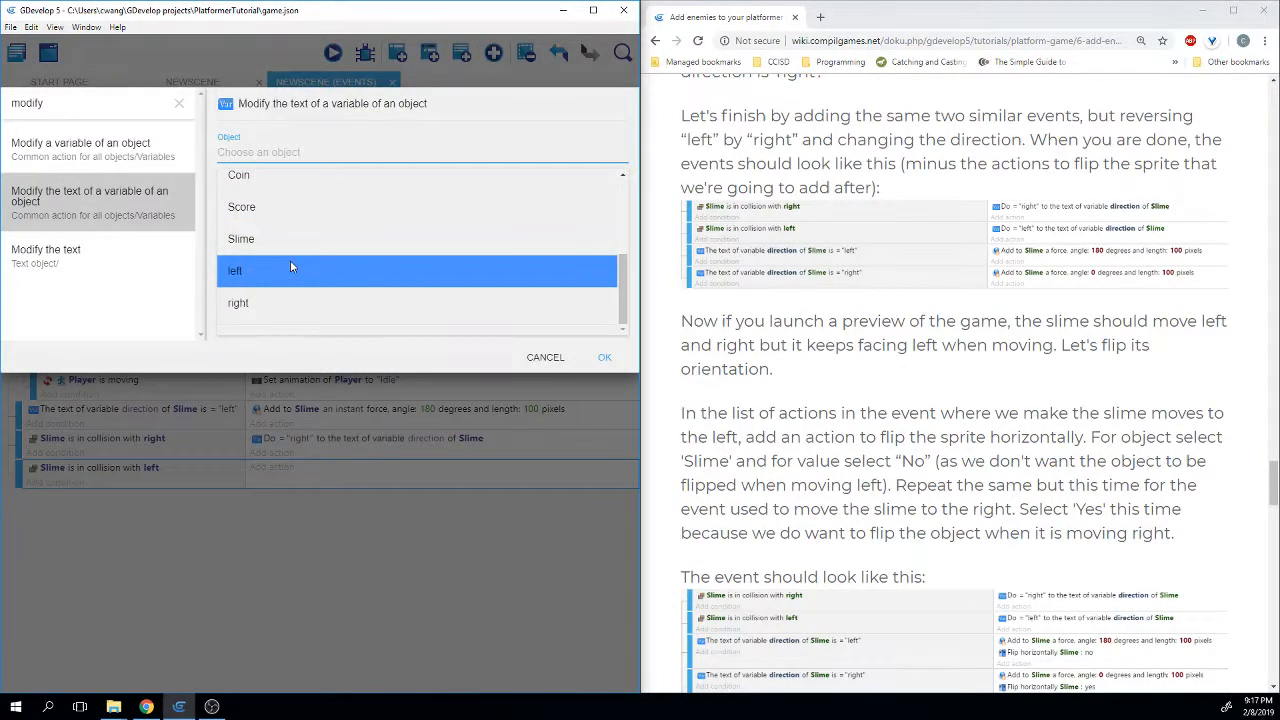
scroll(290, 260, up, 1)
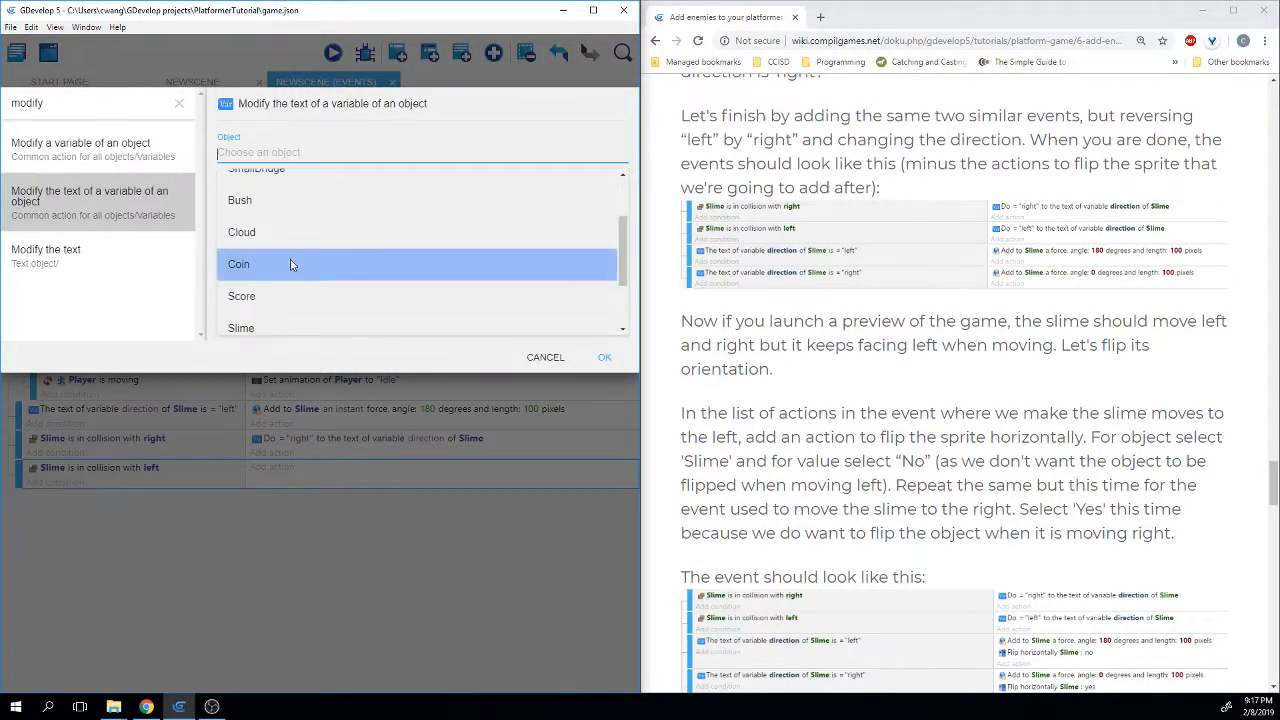
click(266, 322)
Set the action's variable to direction, its sign to = (set to) and its text to "left", and confirm the action.
click(276, 200)
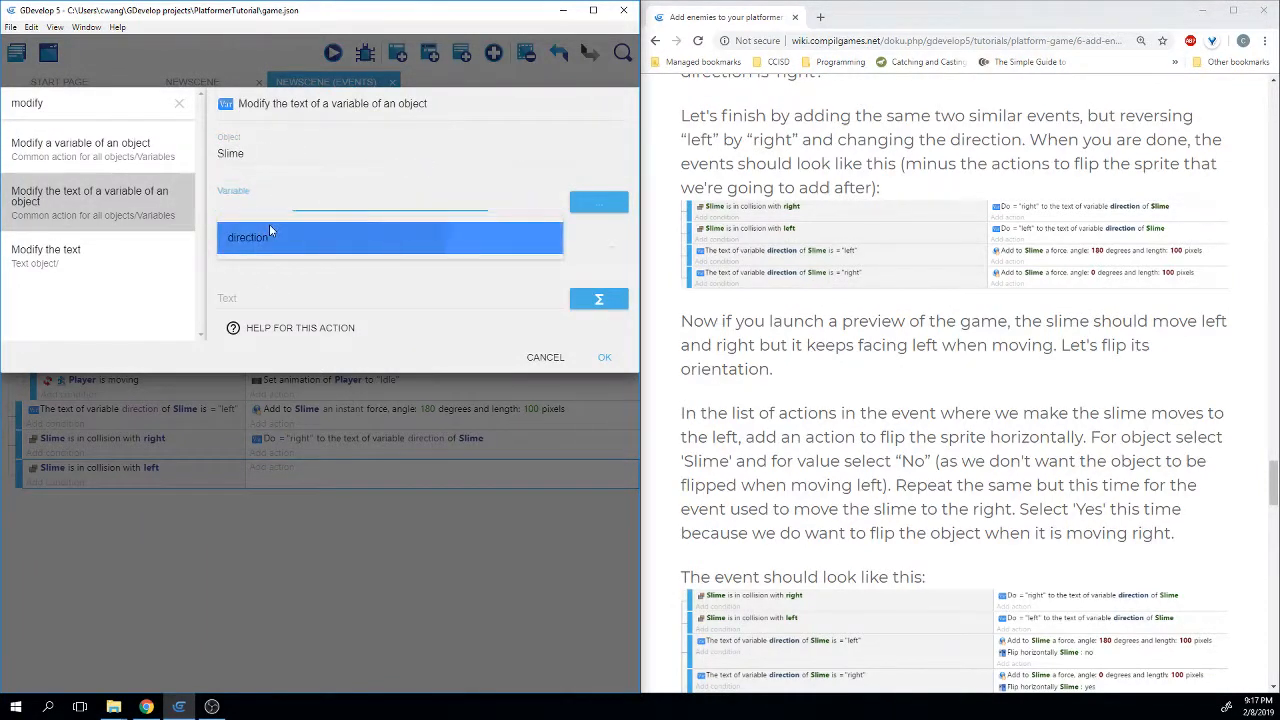
click(269, 230)
click(251, 266)
click(250, 258)
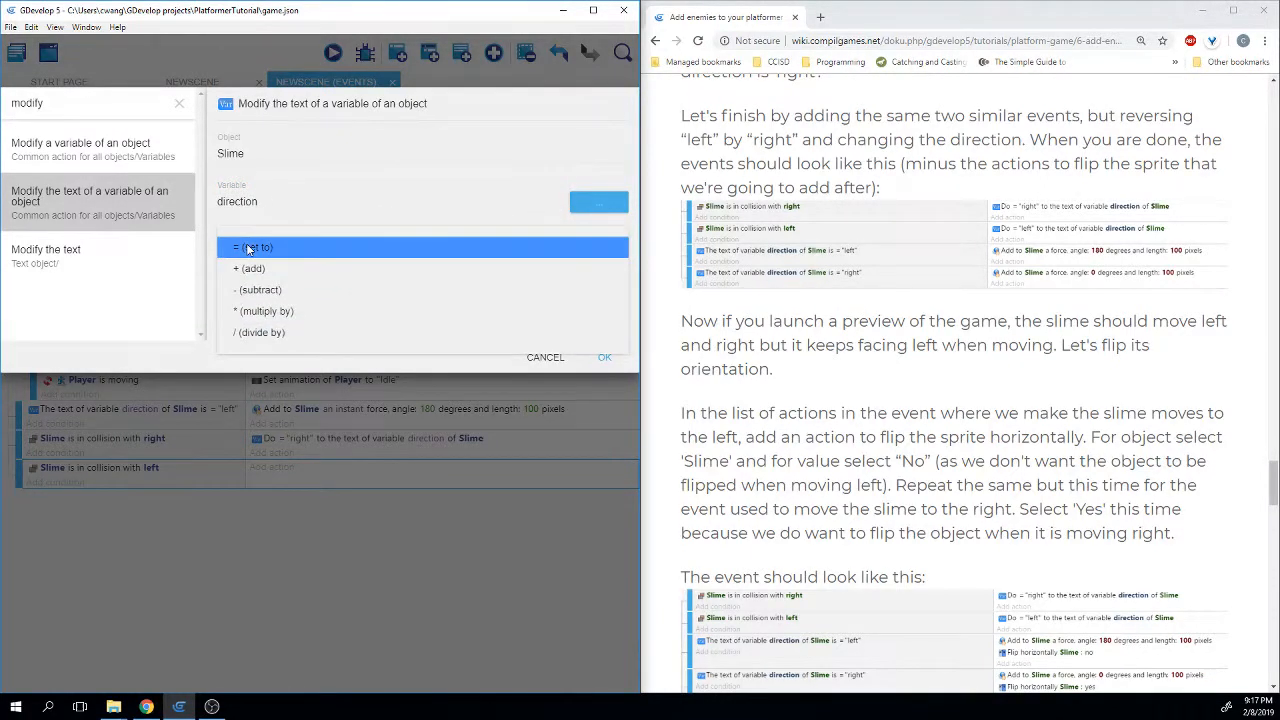
click(247, 249)
click(246, 296)
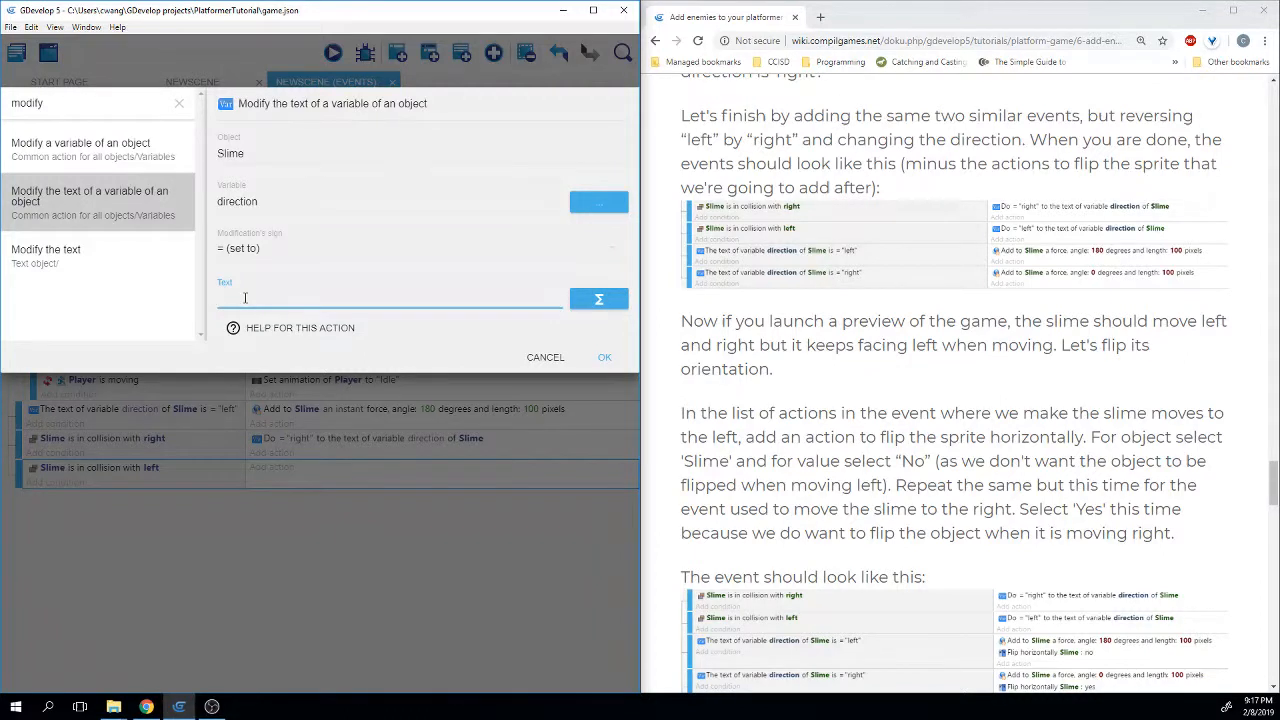
text("left")
click(604, 357)
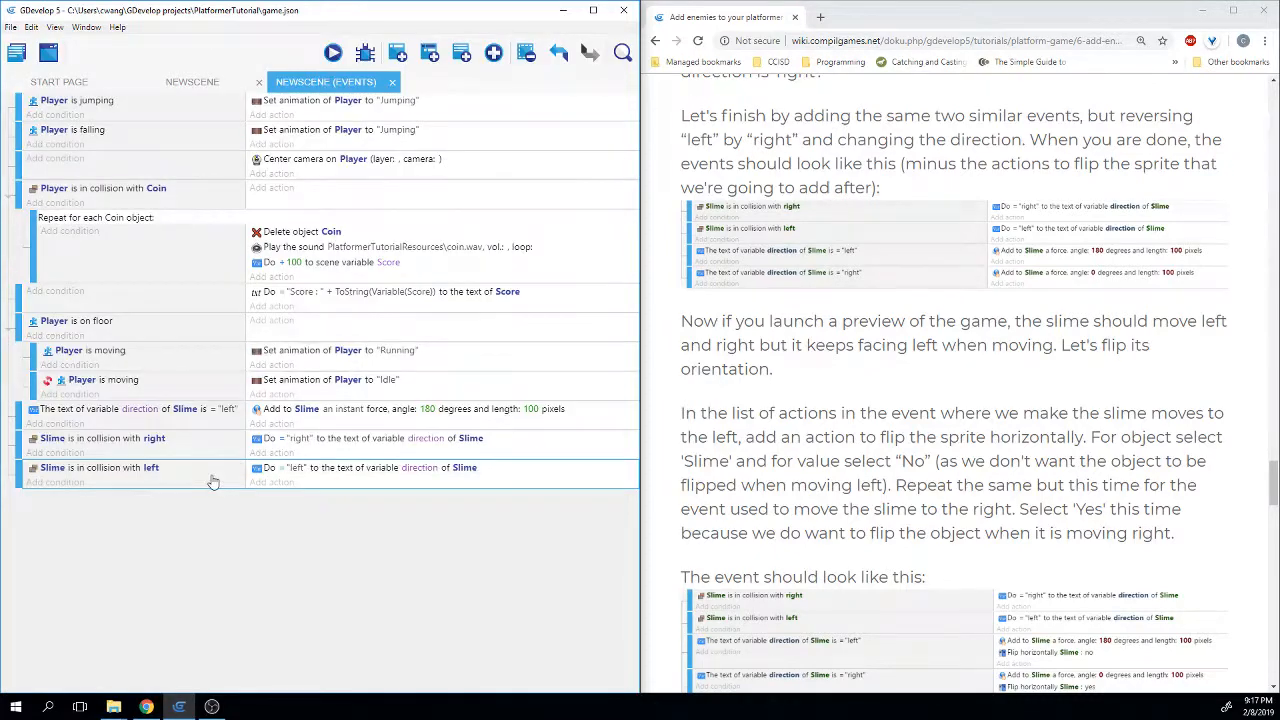
Move the direction = "left" event below both collision events and add a blank event at the end containing a copy of its condition.
drag(18, 410, 20, 472)
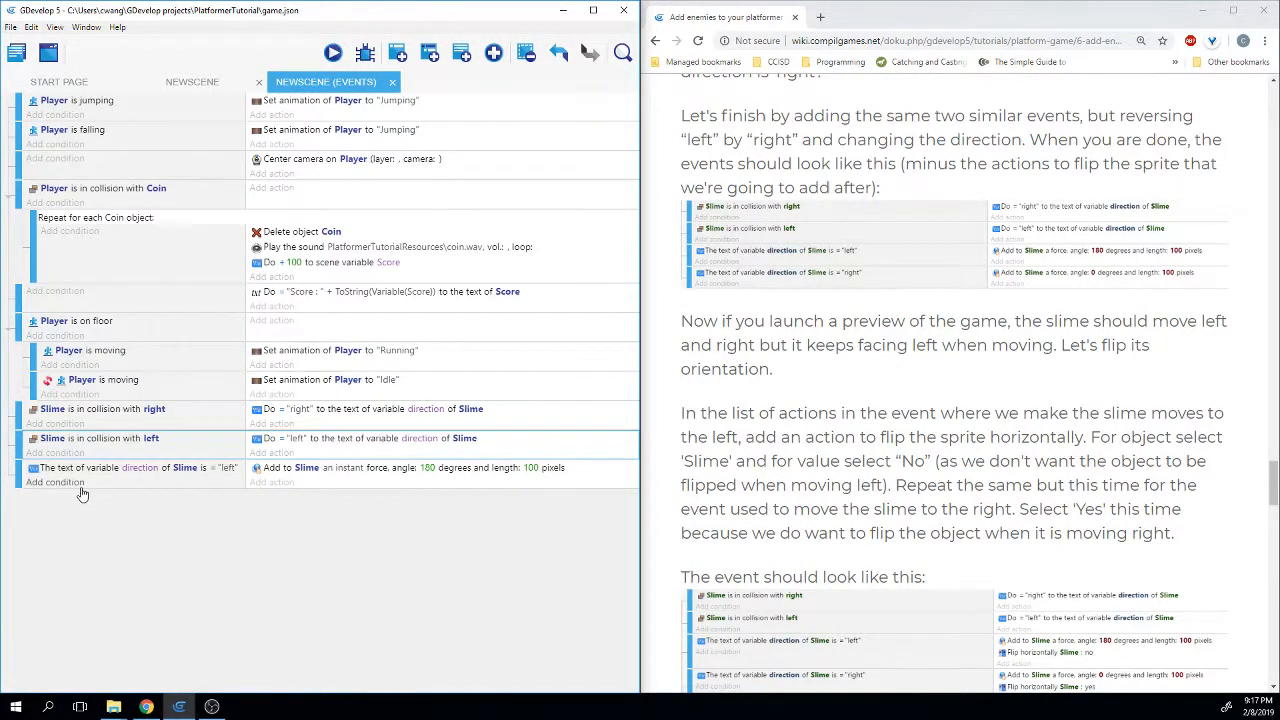
click(397, 53)
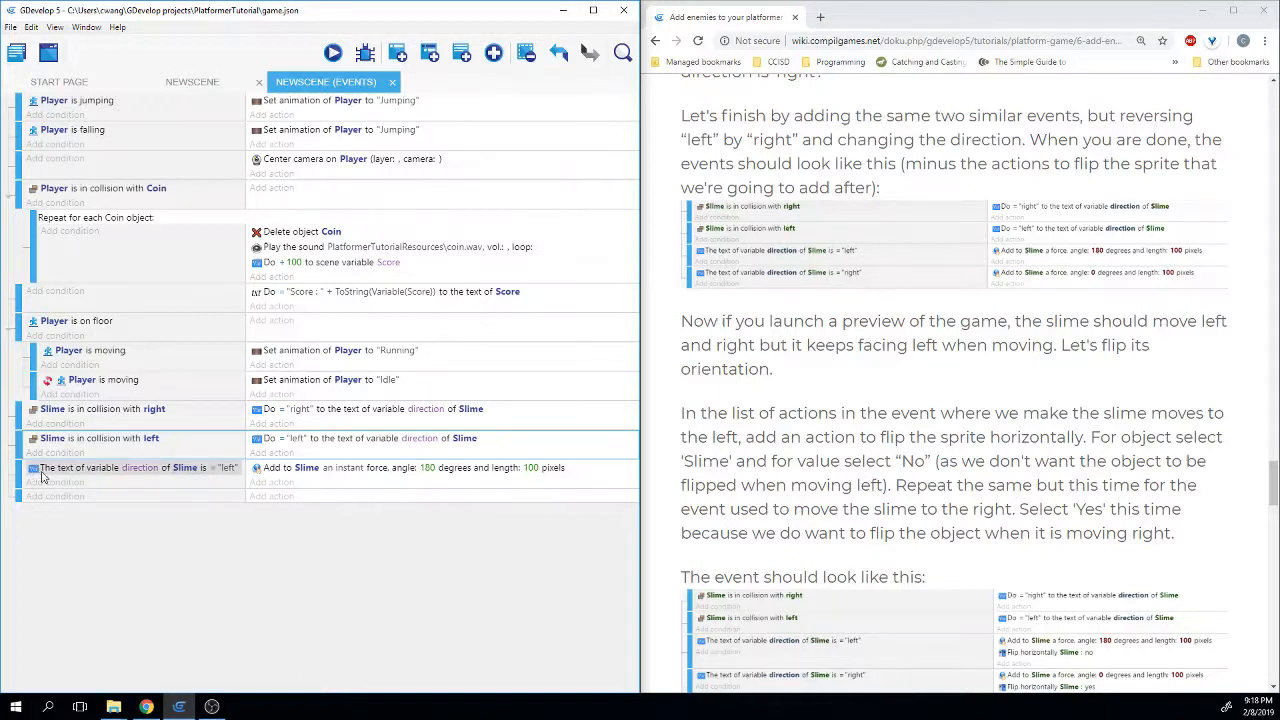
right_click(35, 474)
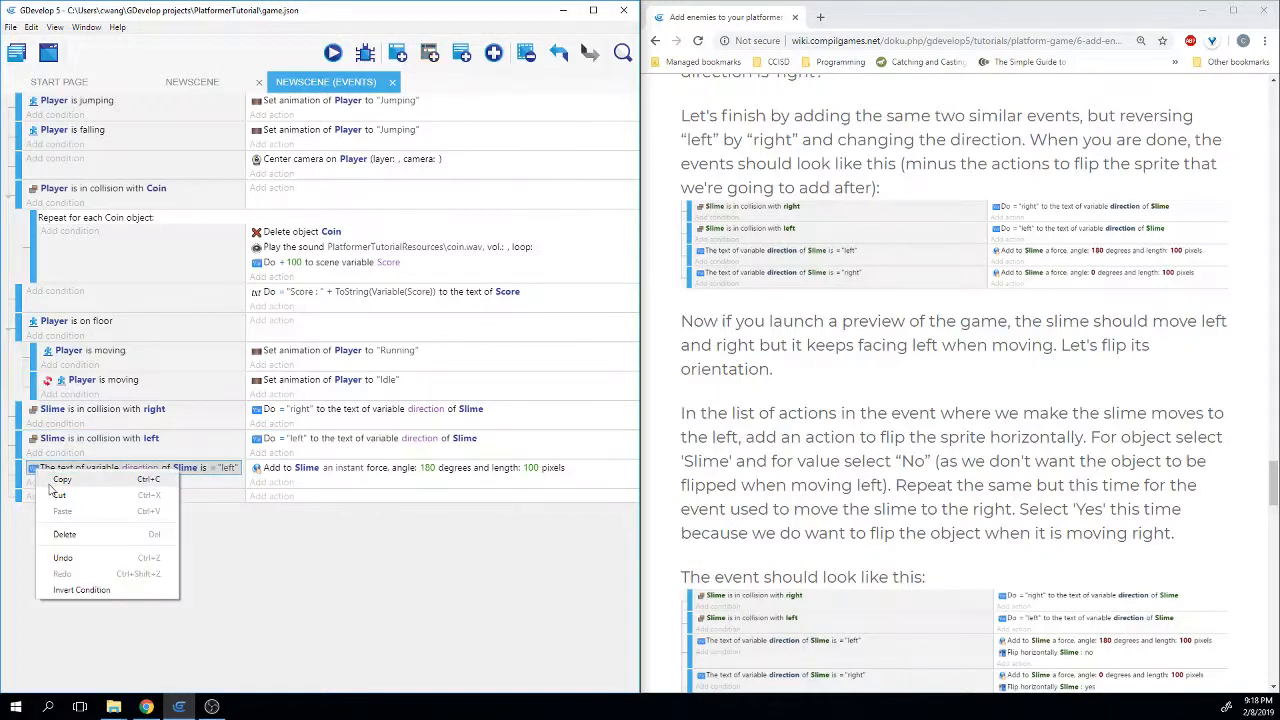
click(52, 487)
right_click(38, 496)
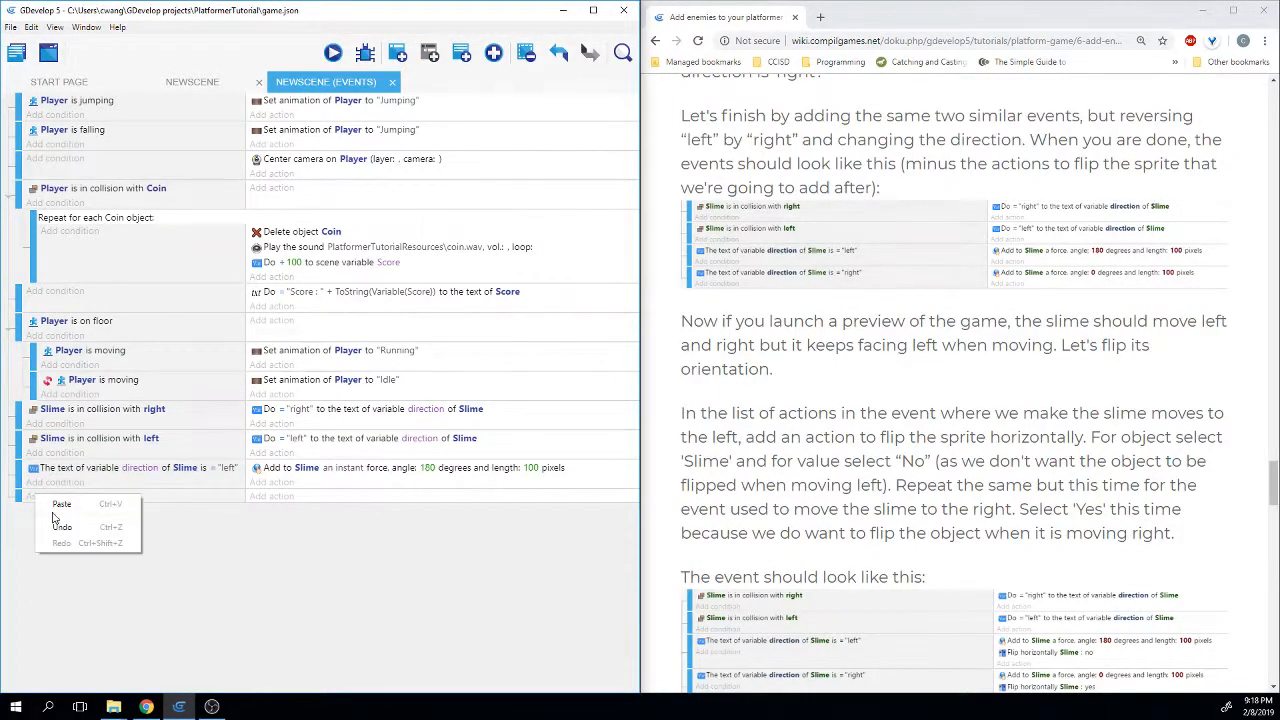
click(60, 511)
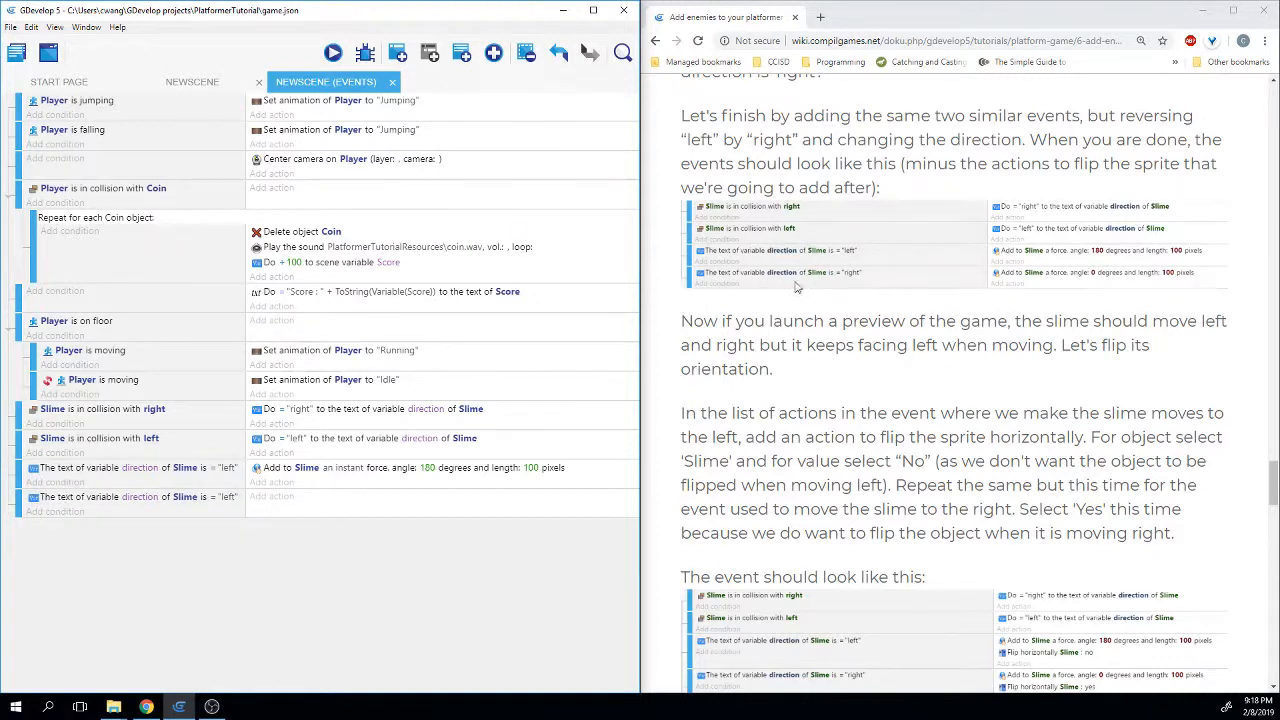
Set the text to test in the last event's copied direction condition to "right".
click(228, 500)
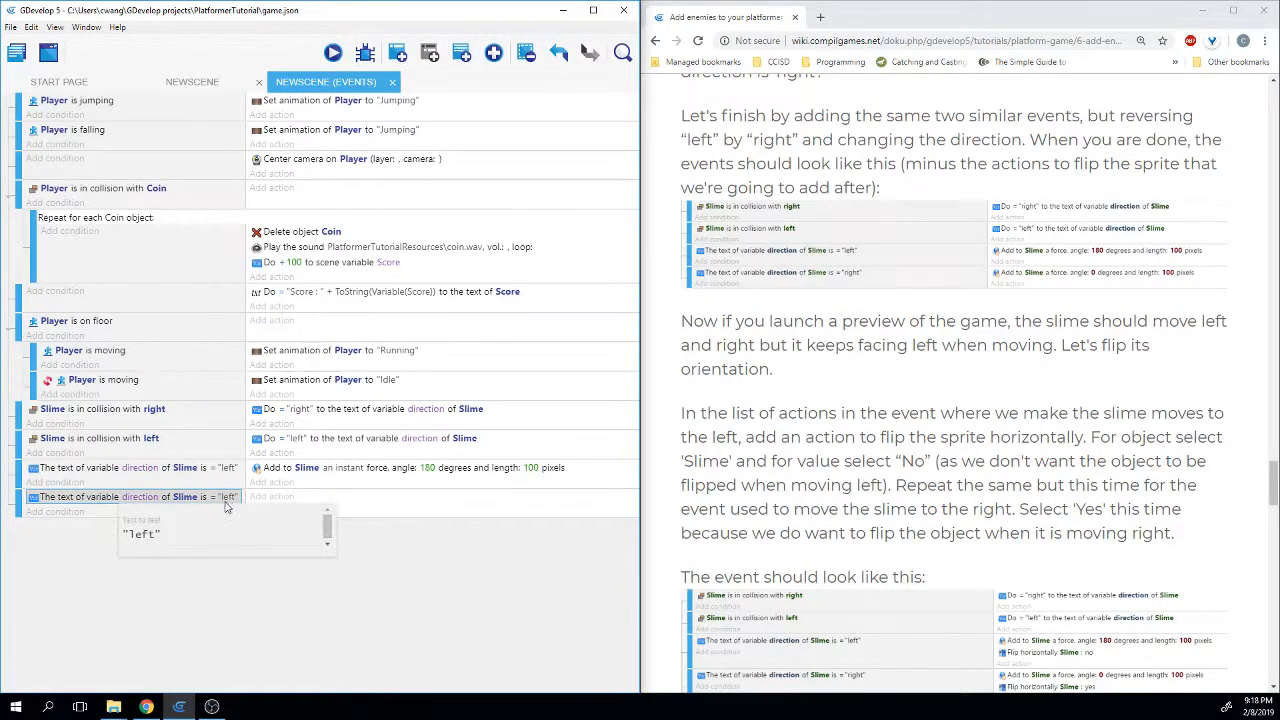
click(157, 535)
double_click(157, 535)
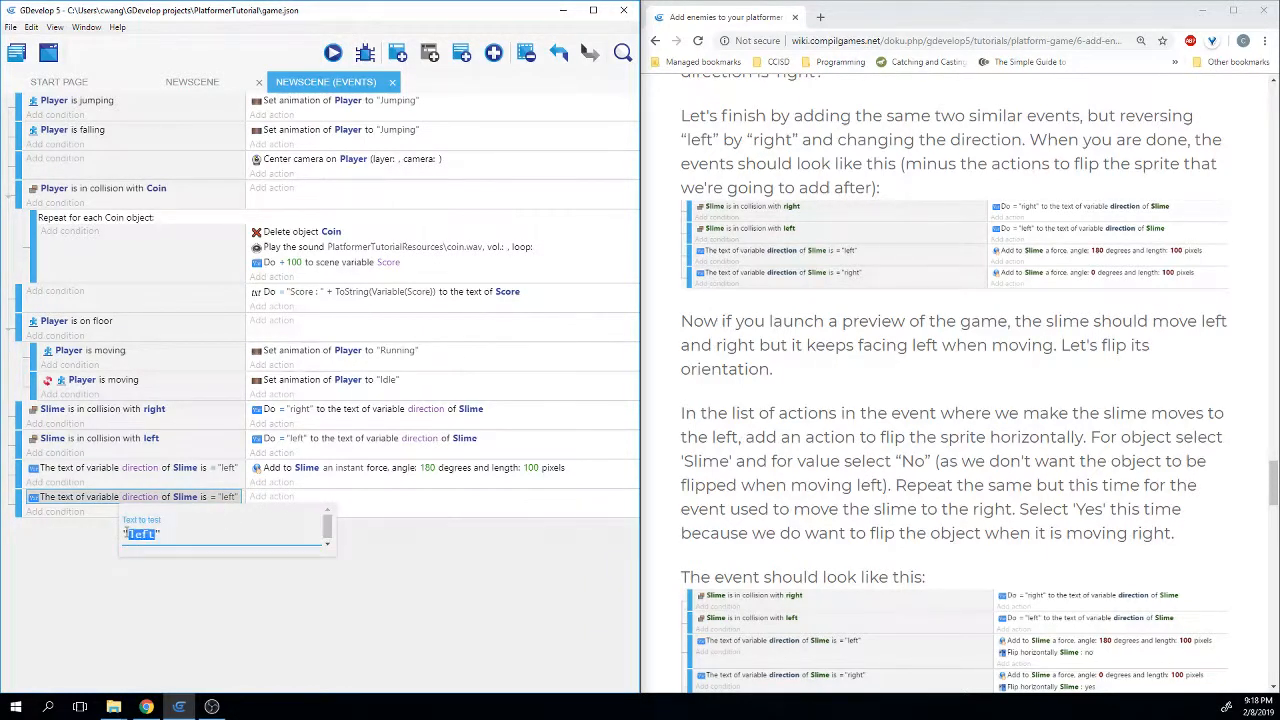
text(right)
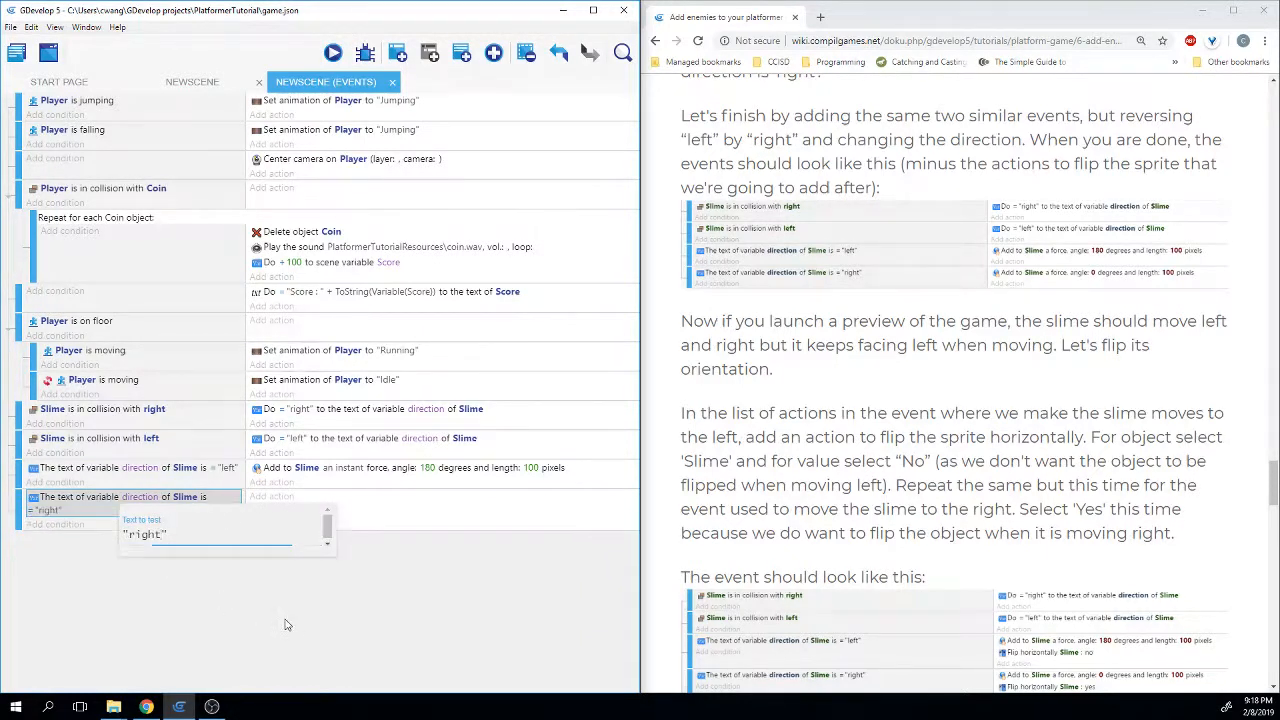
click(286, 623)
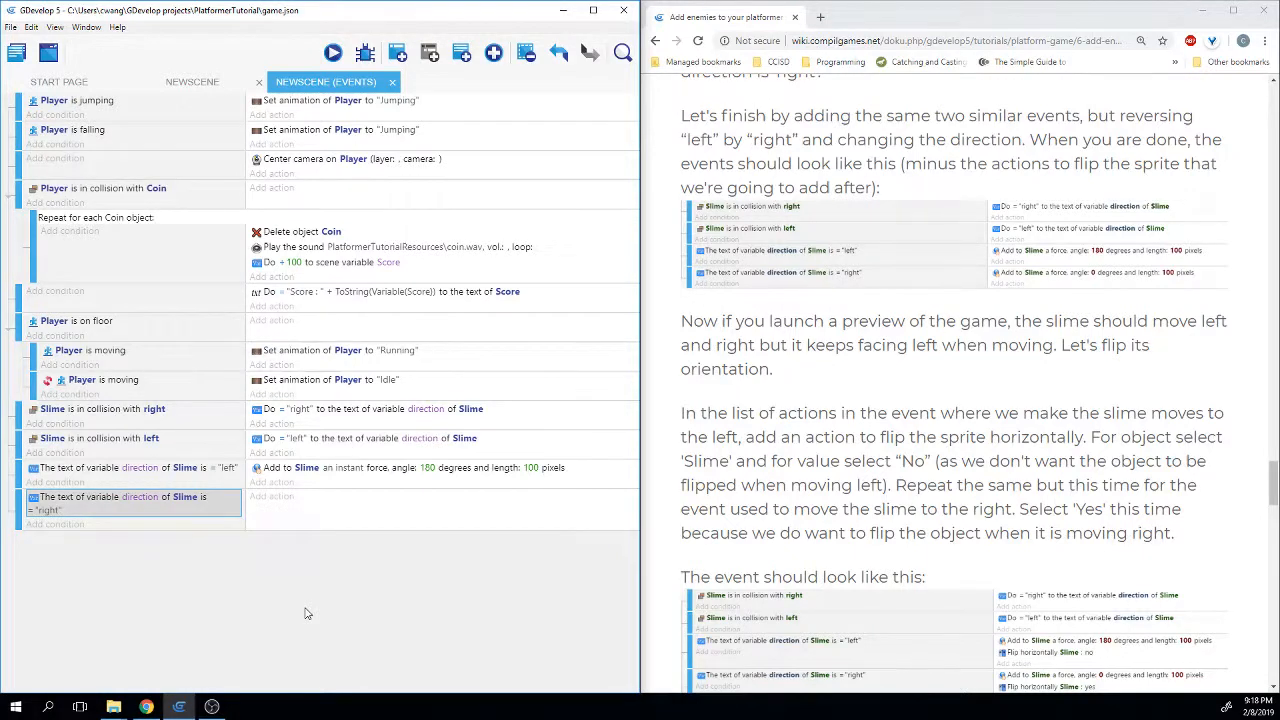
Copy the Slime instant force action from the direction = "left" event into the direction = "right" event.
right_click(381, 471)
click(394, 484)
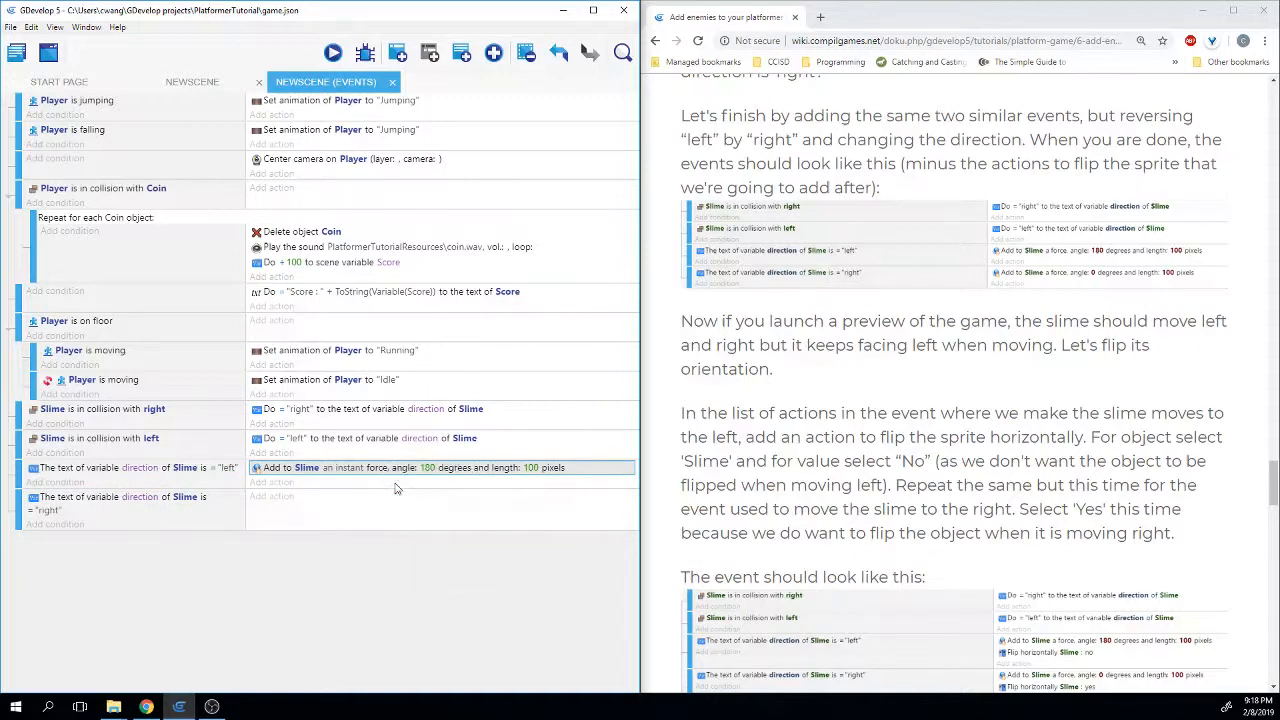
right_click(285, 500)
click(302, 513)
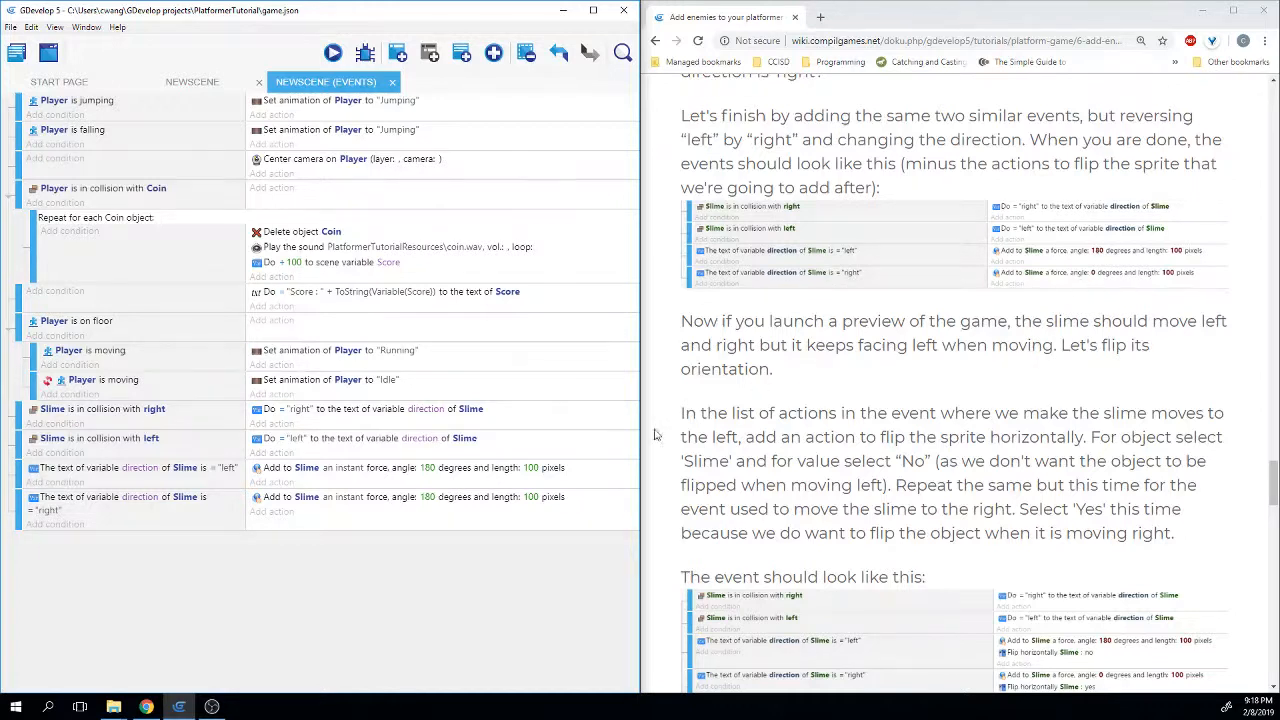
Set the angle of the force action in the "right" event to 0 and save the project.
click(427, 497)
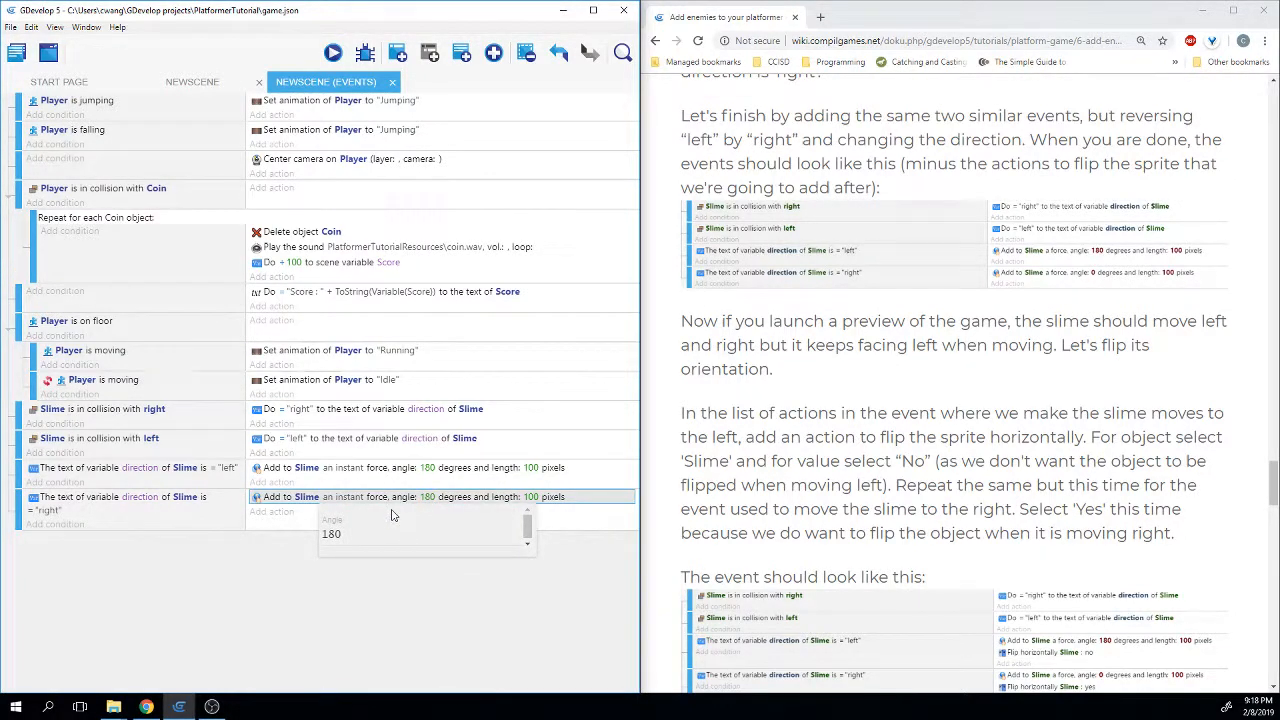
click(272, 520)
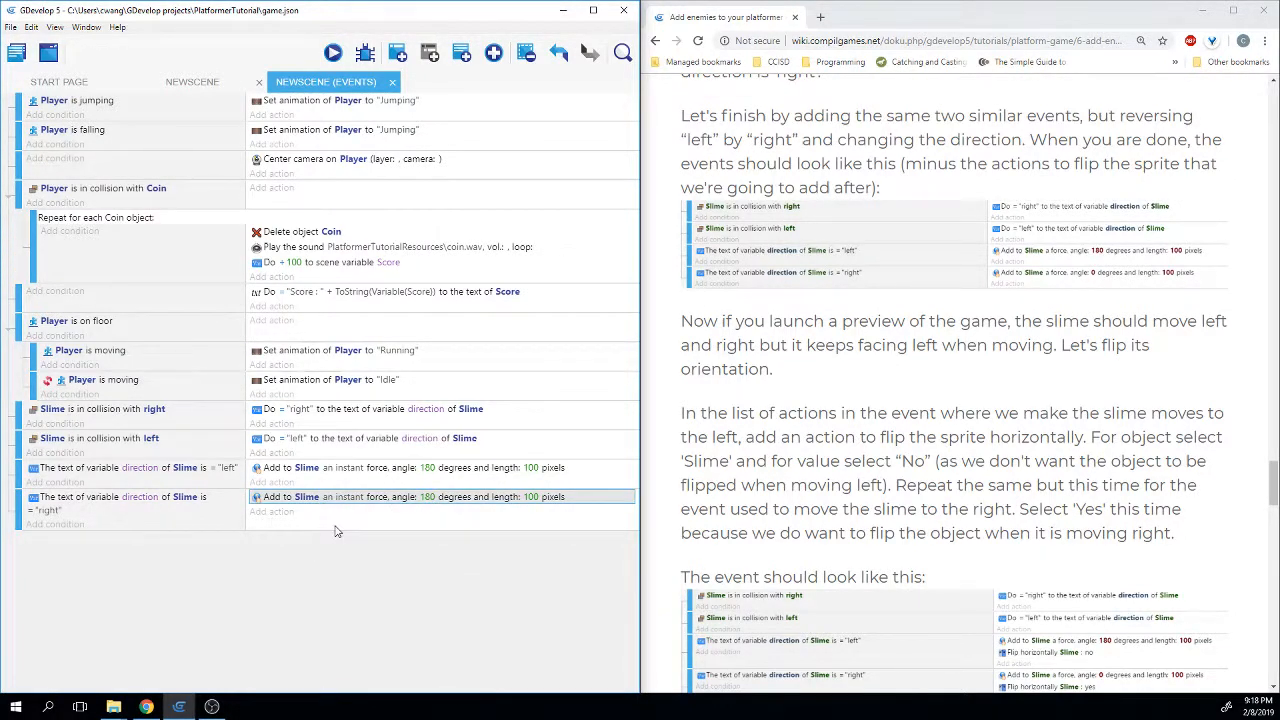
click(428, 497)
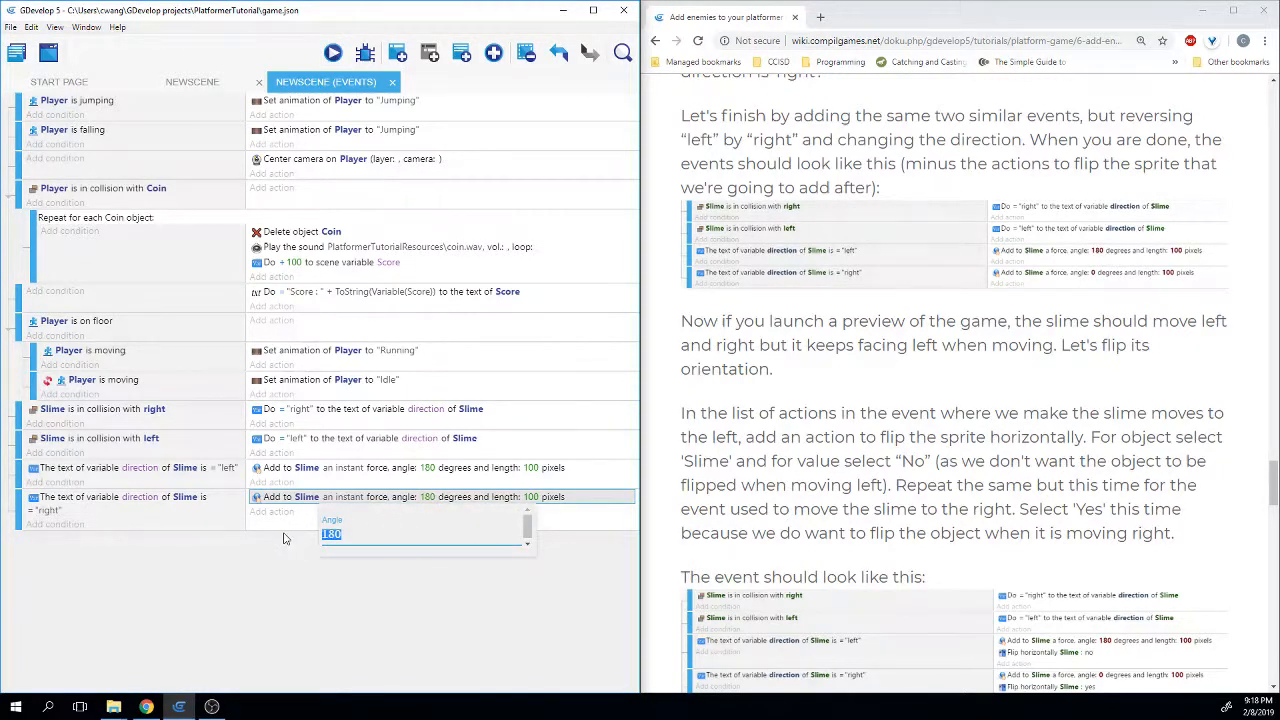
text(0)
click(304, 568)
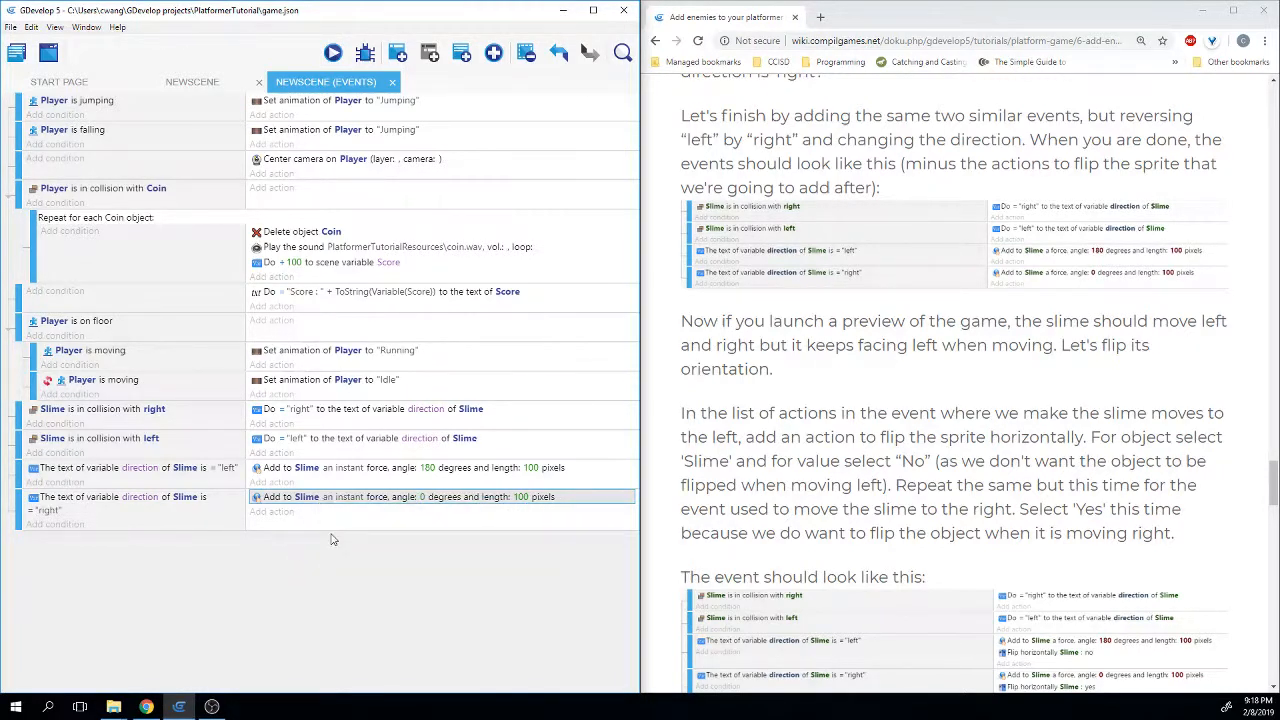
key(ctrl+s)
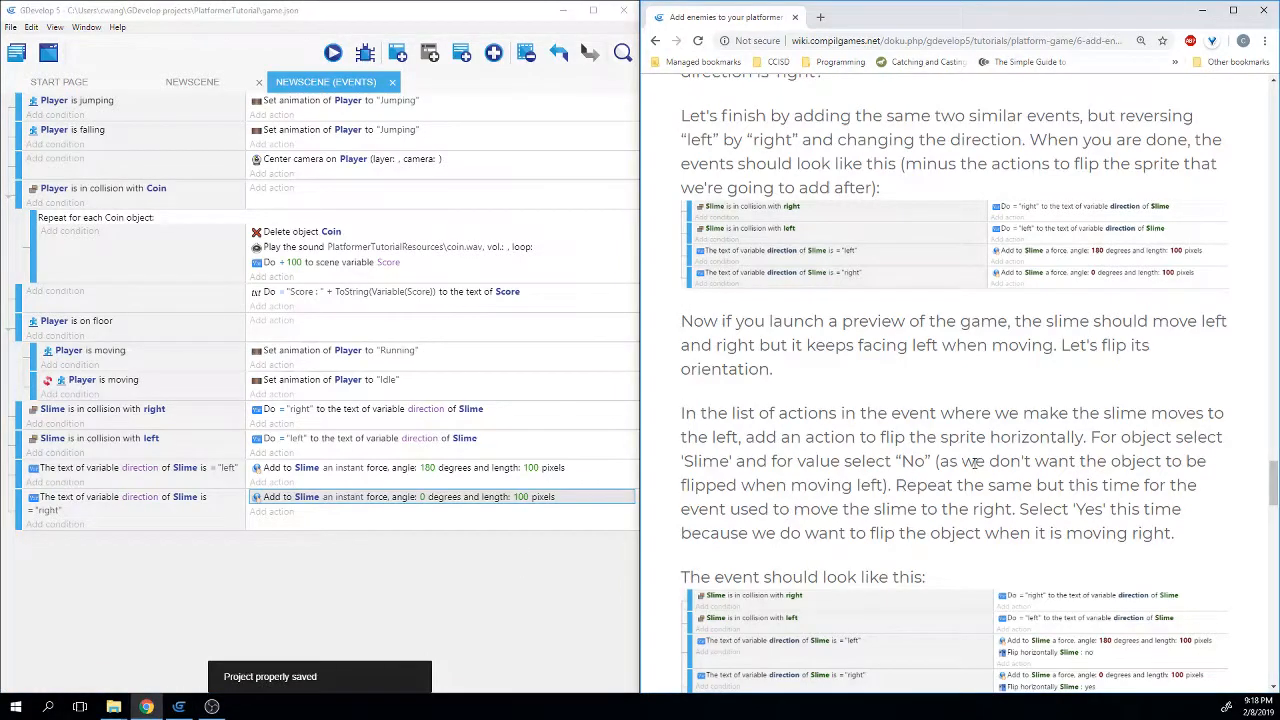
Preview the game, move the player up towards the slime to check its movement between the delimiters, and close the preview.
scroll(975, 462, down, 1)
ctrl+scroll(975, 465, down, 2)
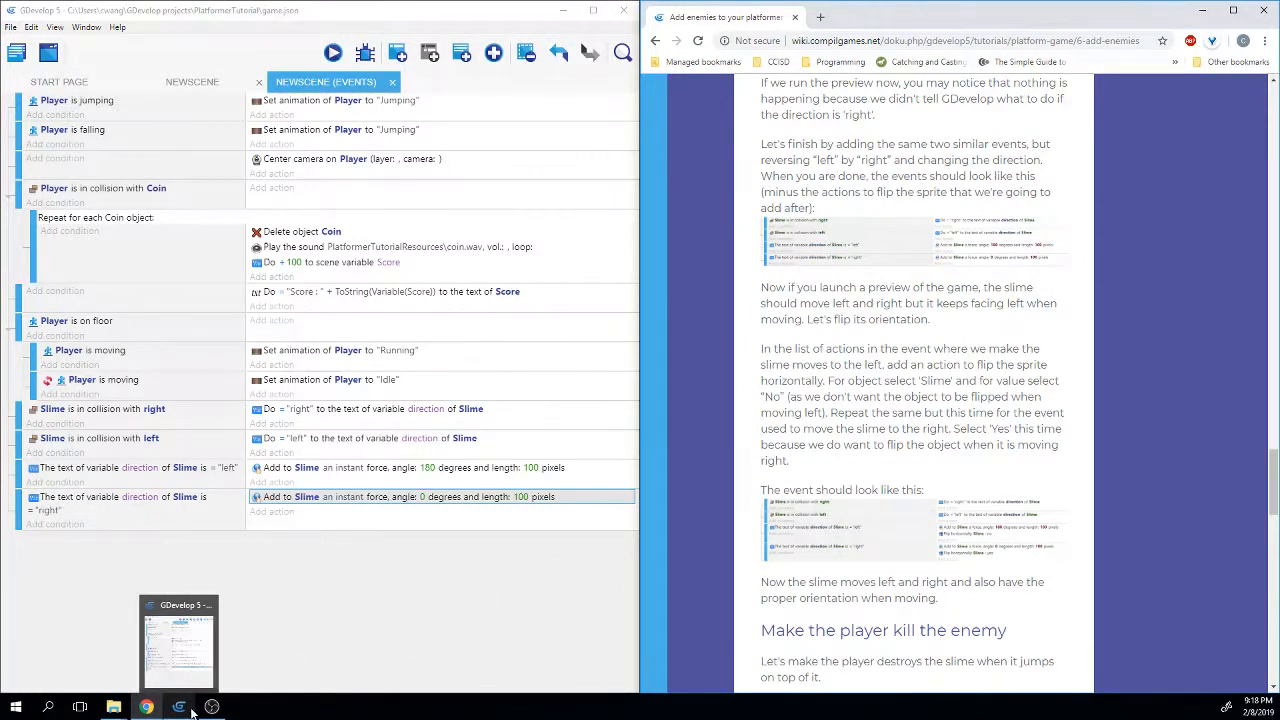
click(320, 363)
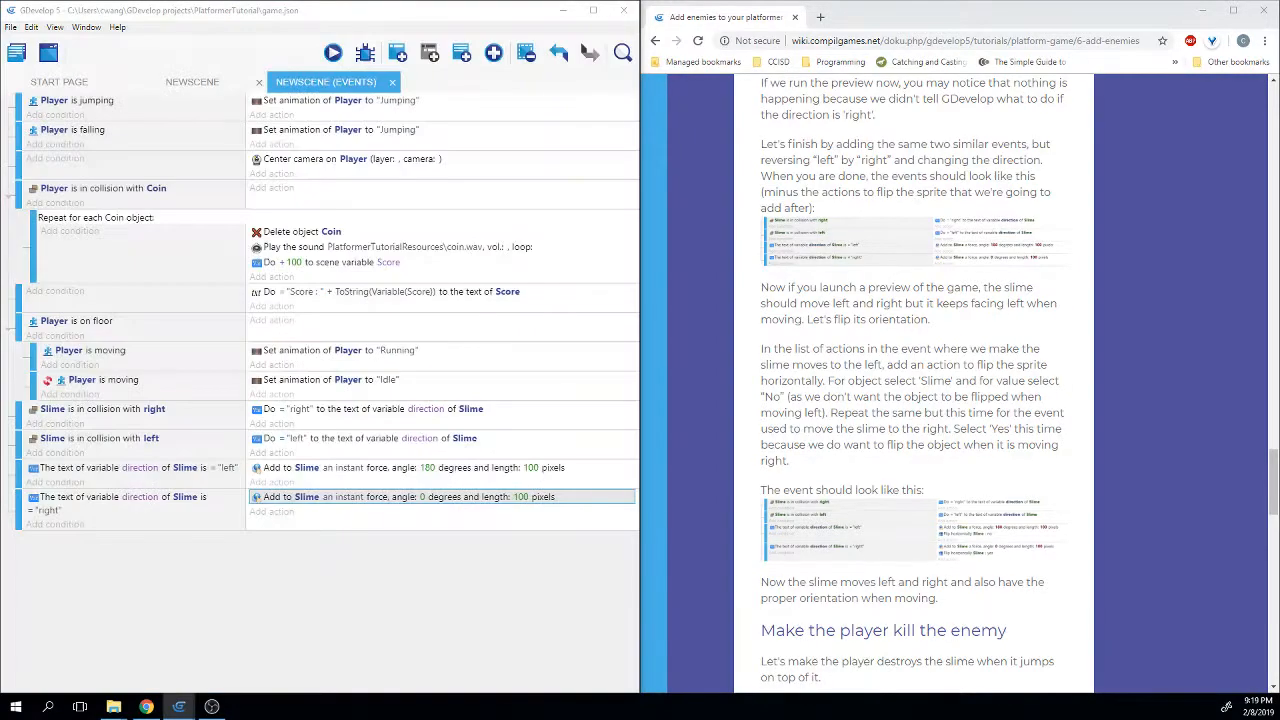
drag(0, 144, 467, 118)
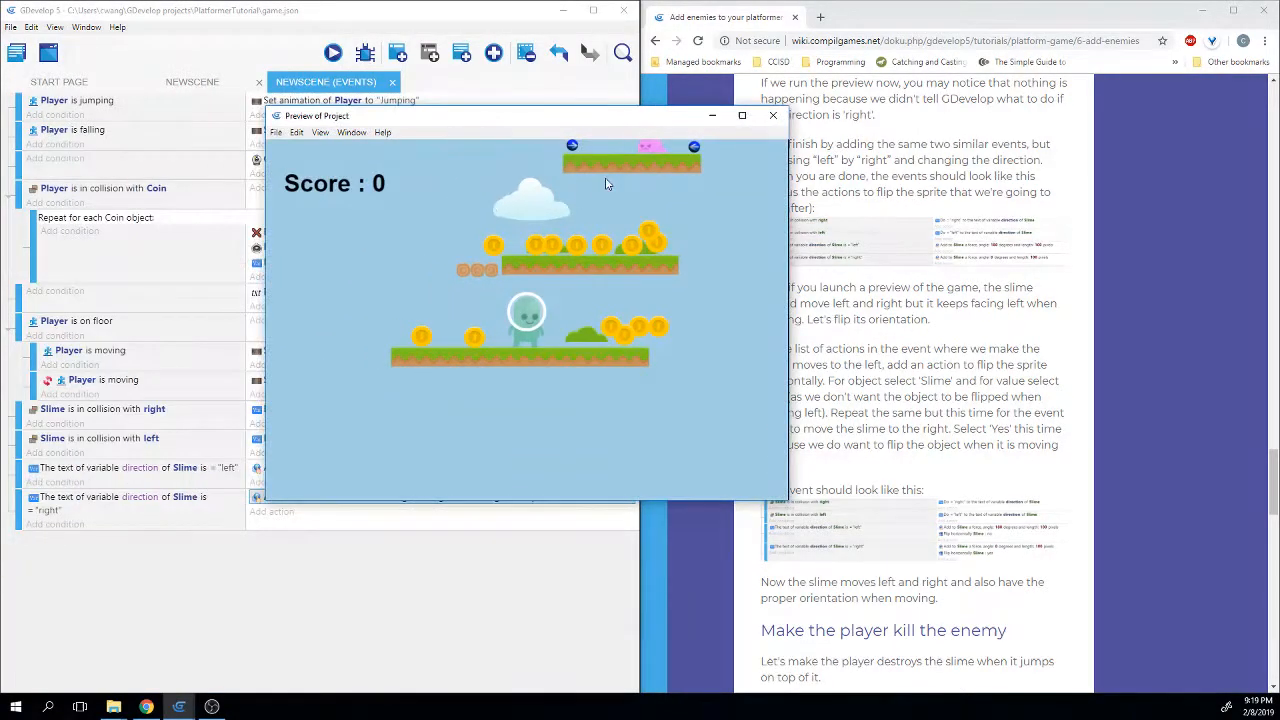
key(Left)
key(space)
key(Right)
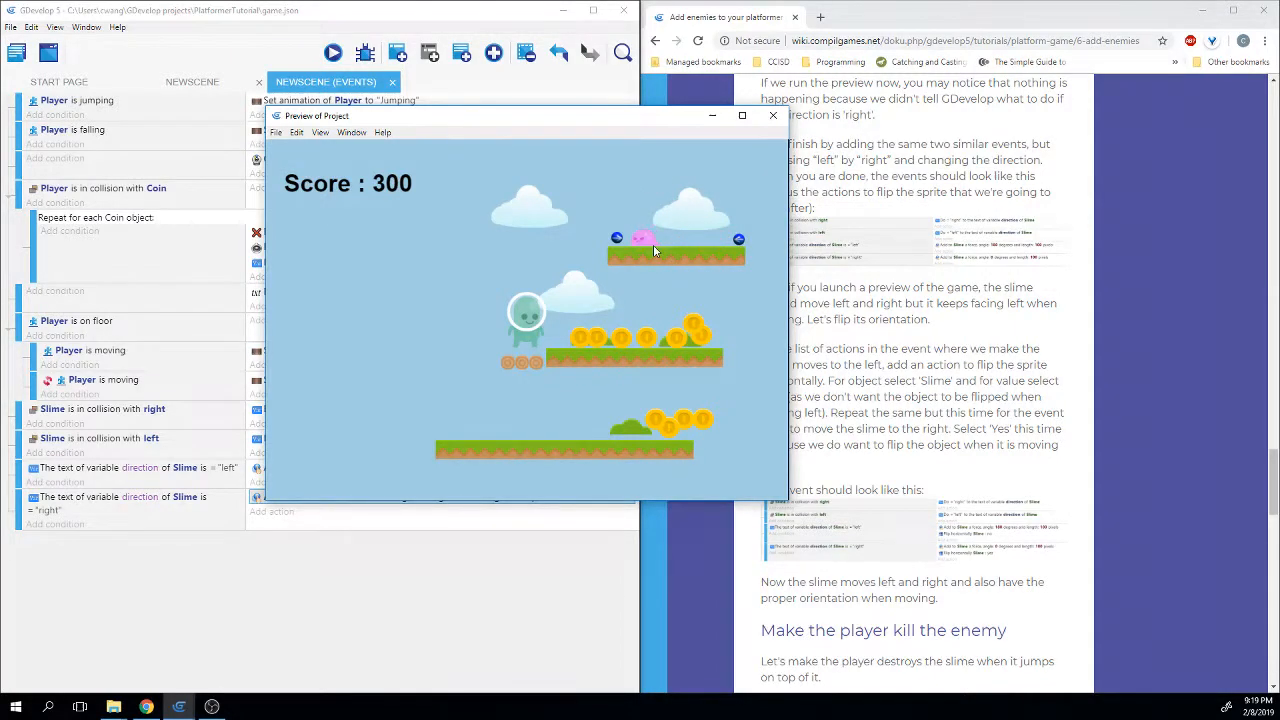
click(773, 115)
Read the tutorial's instructions on flipping the slime's orientation and enlarge the page to examine the example events.
click(752, 362)
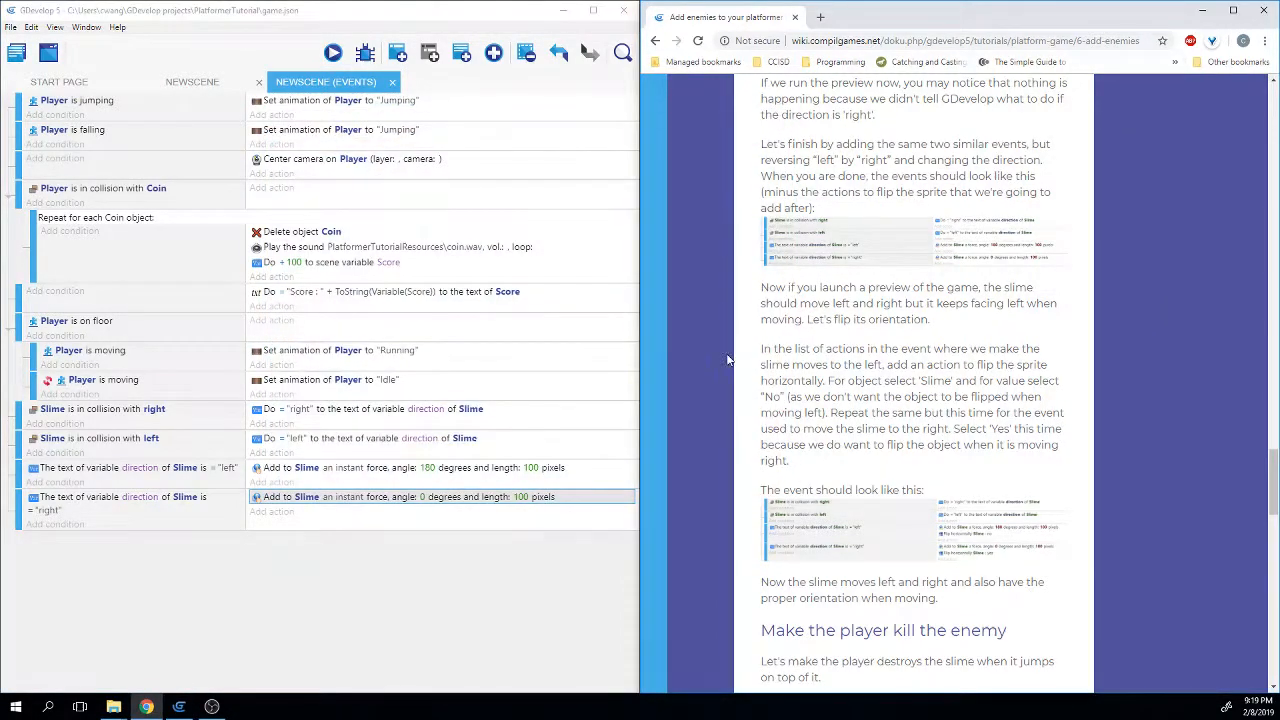
scroll(728, 360, down, 1)
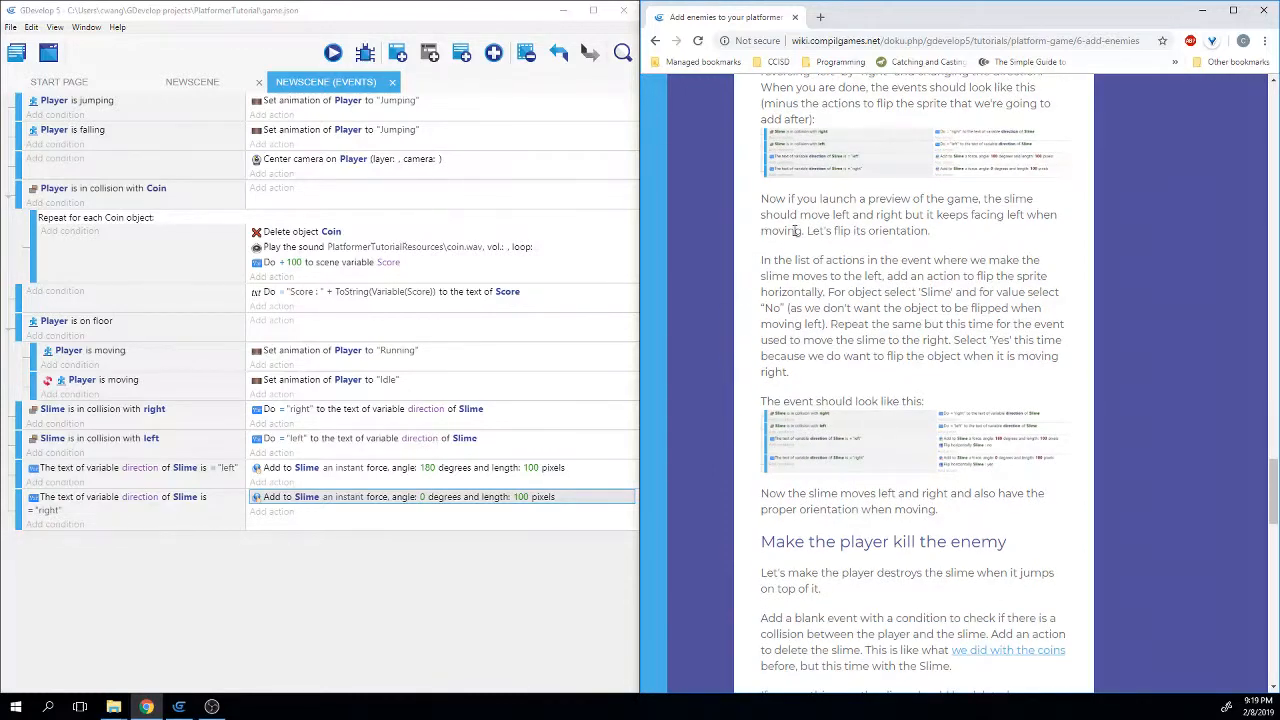
drag(808, 231, 908, 231)
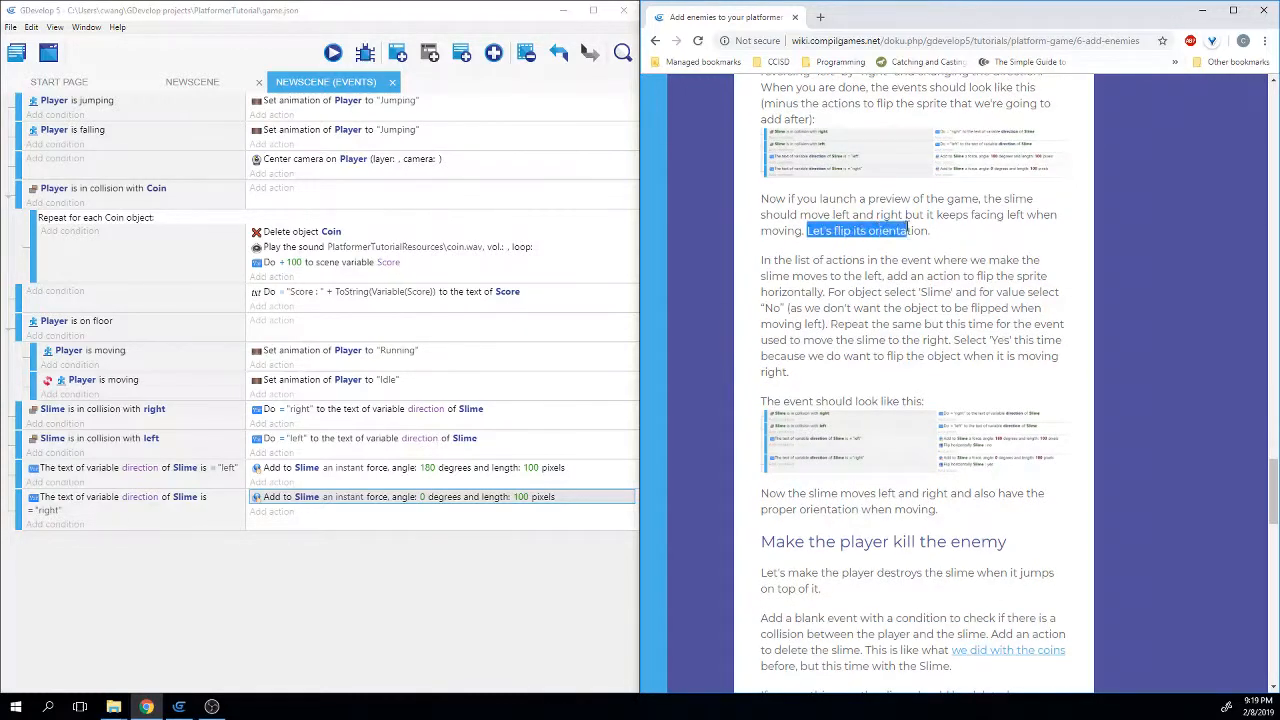
scroll(766, 171, down, 1)
click(763, 173)
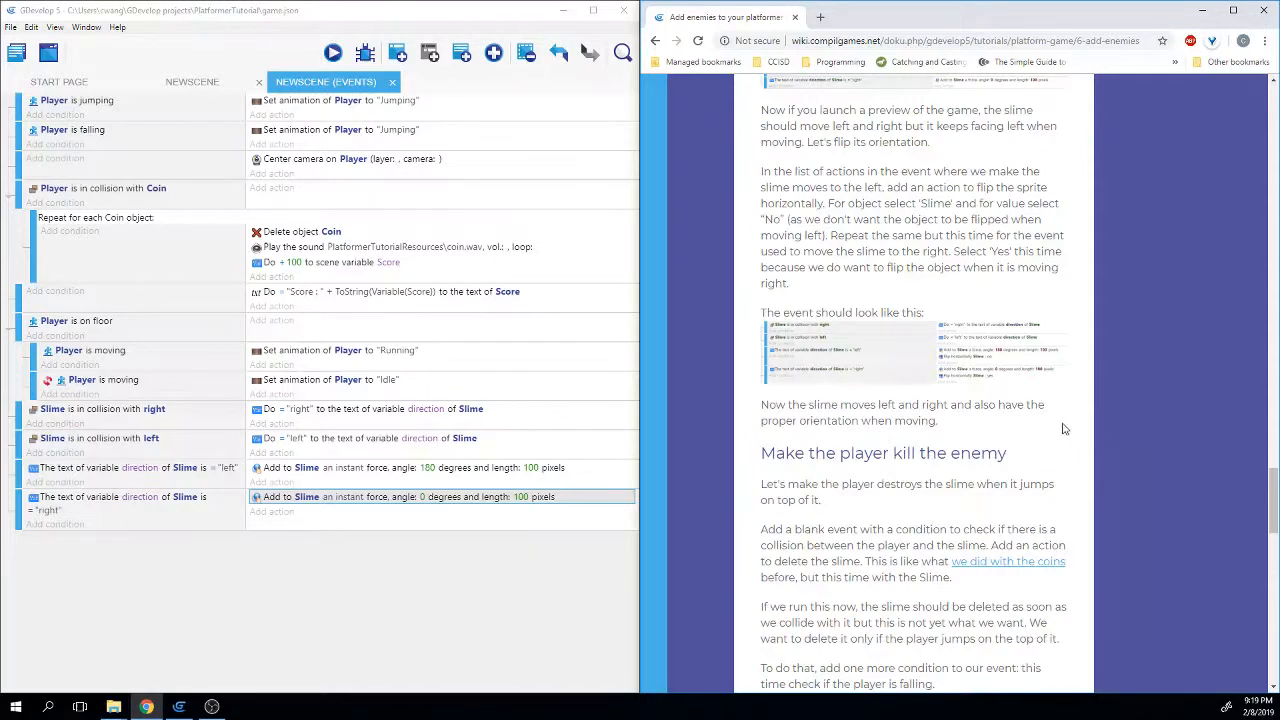
ctrl+scroll(1000, 410, up, 1)
ctrl+scroll(1000, 410, up, 2)
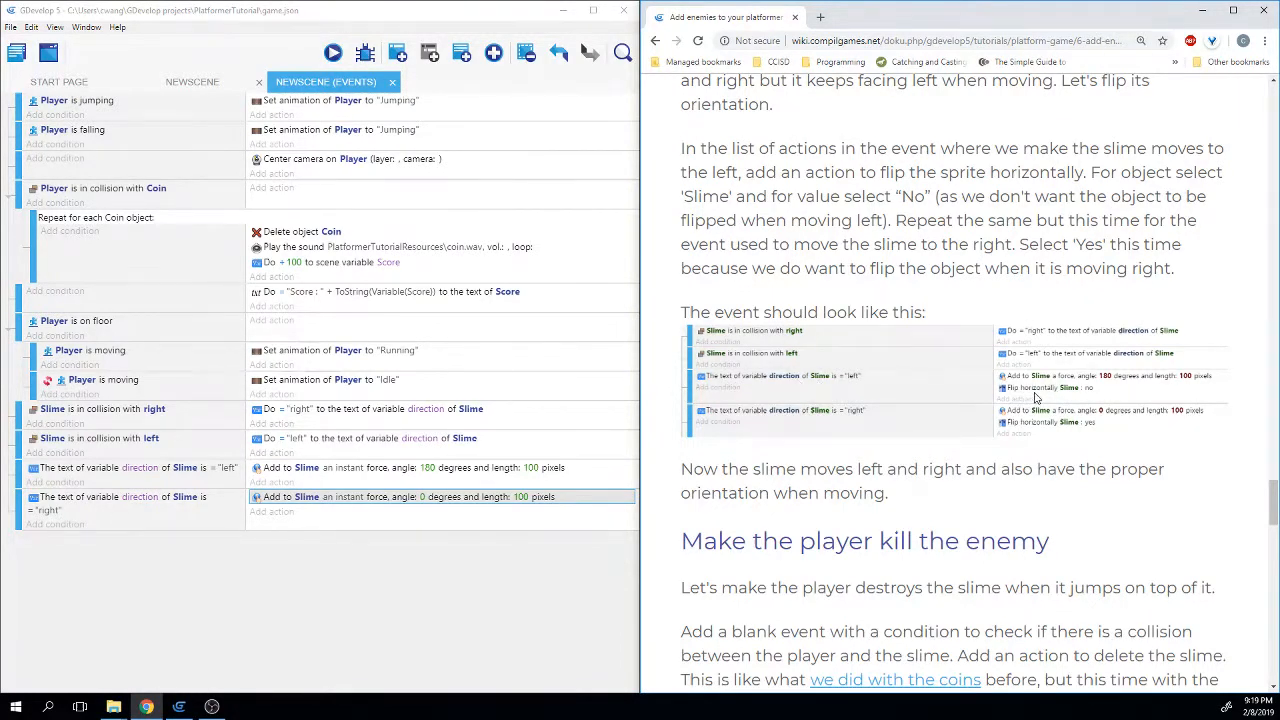
Add a "Flip the object horizontally" action to the direction = "left" event for Slime, with Activate flipping set to No.
click(281, 483)
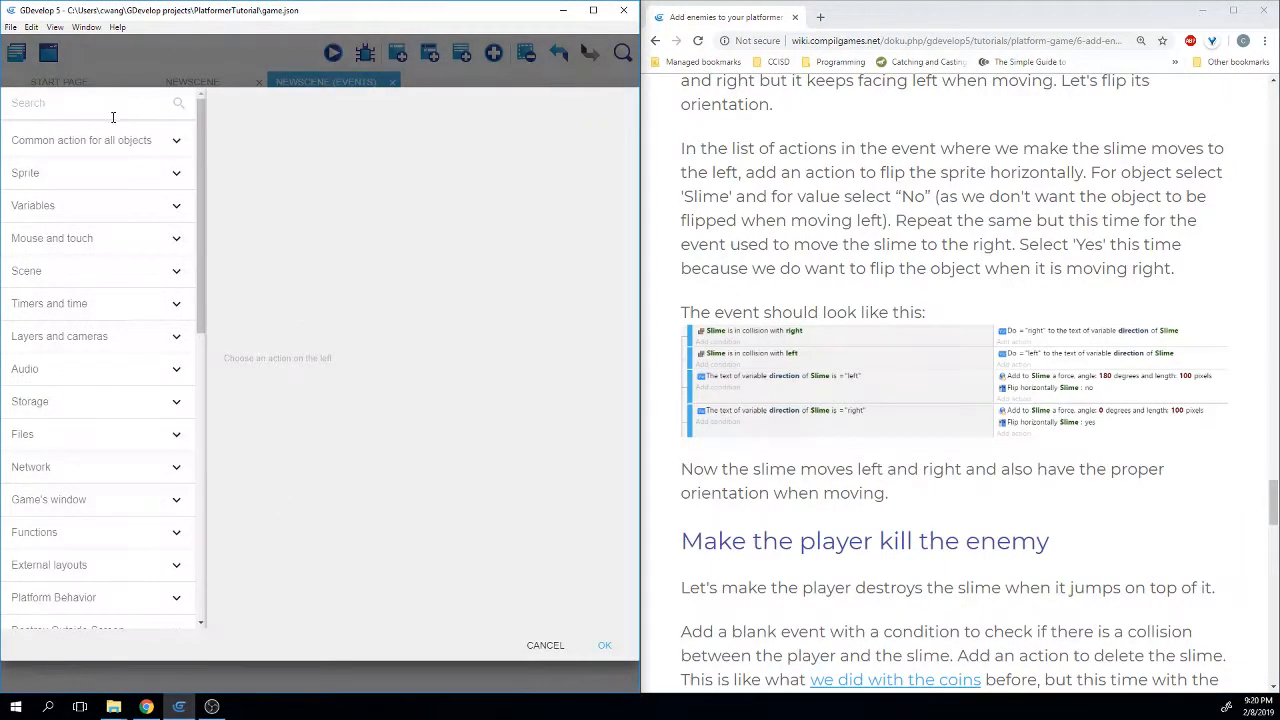
text(flip)
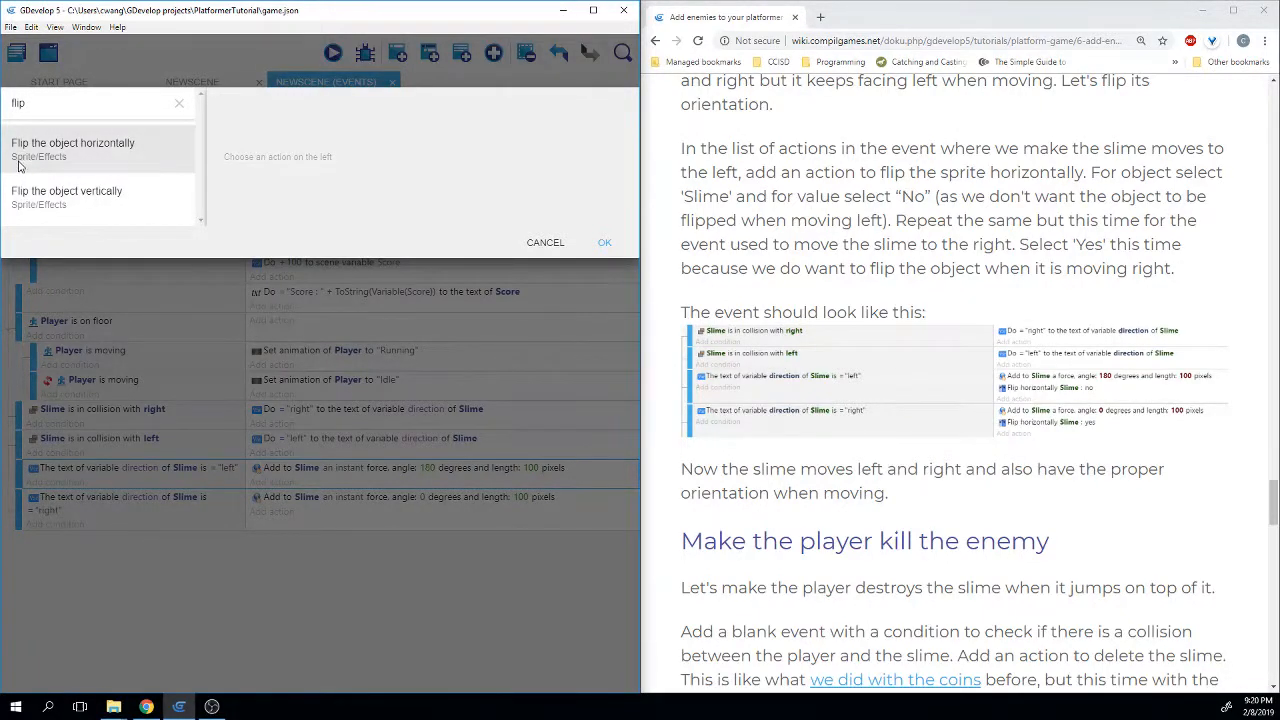
click(90, 158)
scroll(362, 240, down, 2)
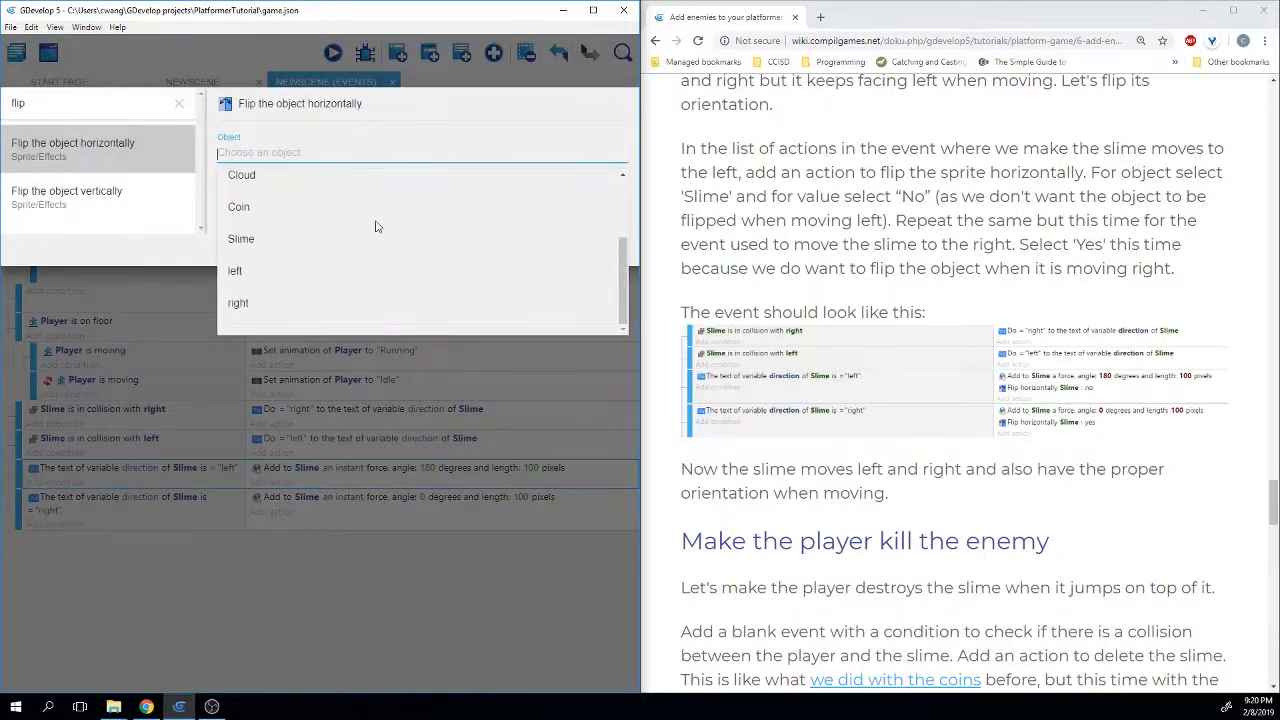
click(352, 236)
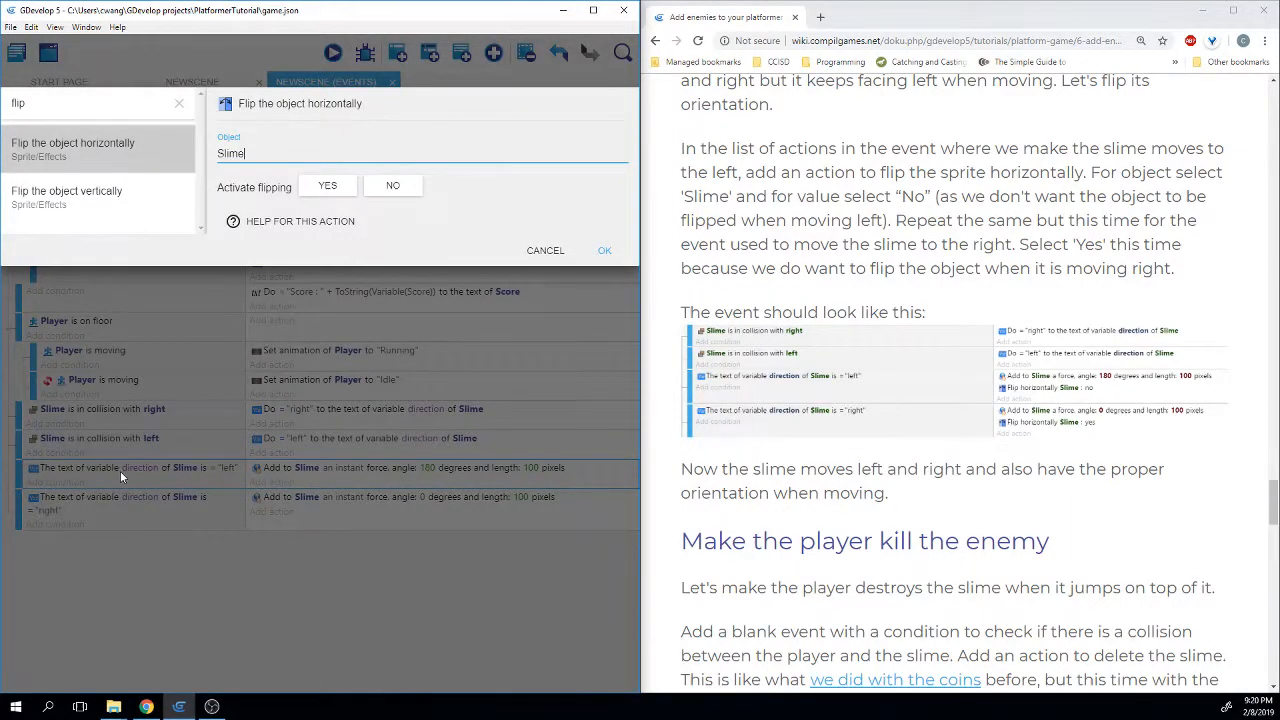
click(389, 188)
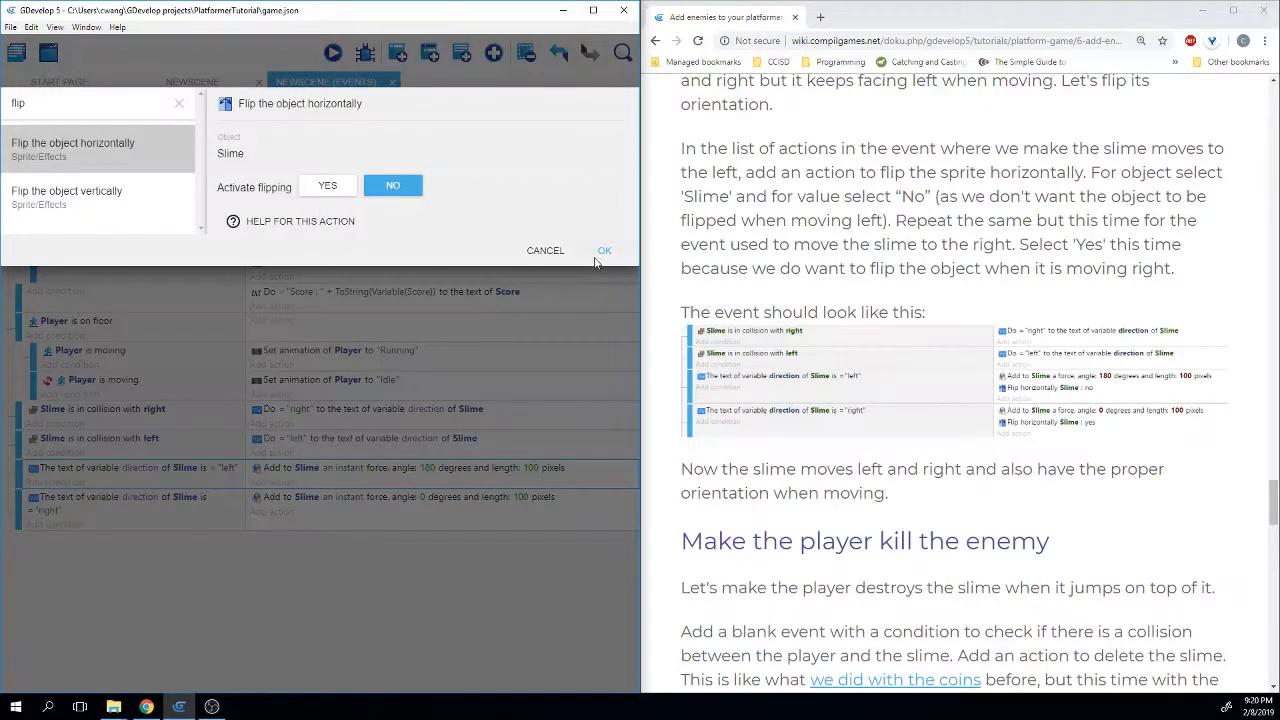
click(603, 251)
Copy the horizontal flip action from the direction = "left" event into the direction = "right" event.
click(275, 483)
right_click(285, 484)
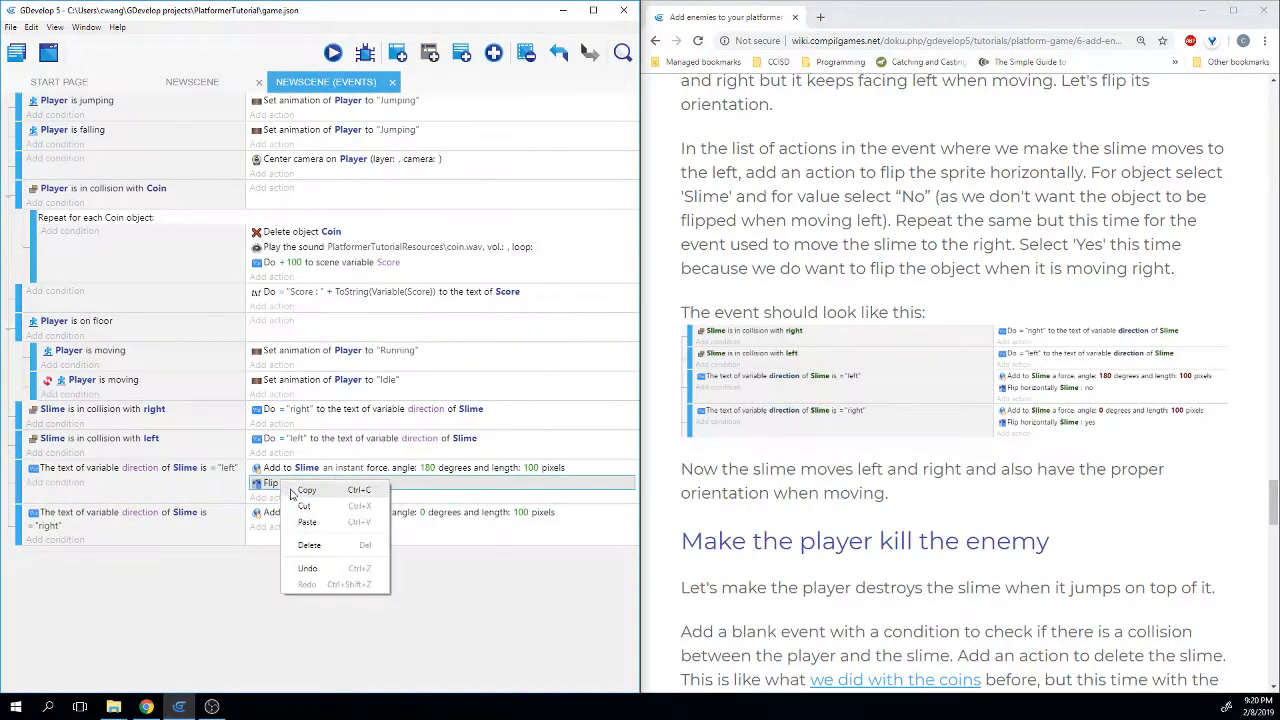
click(303, 490)
right_click(279, 527)
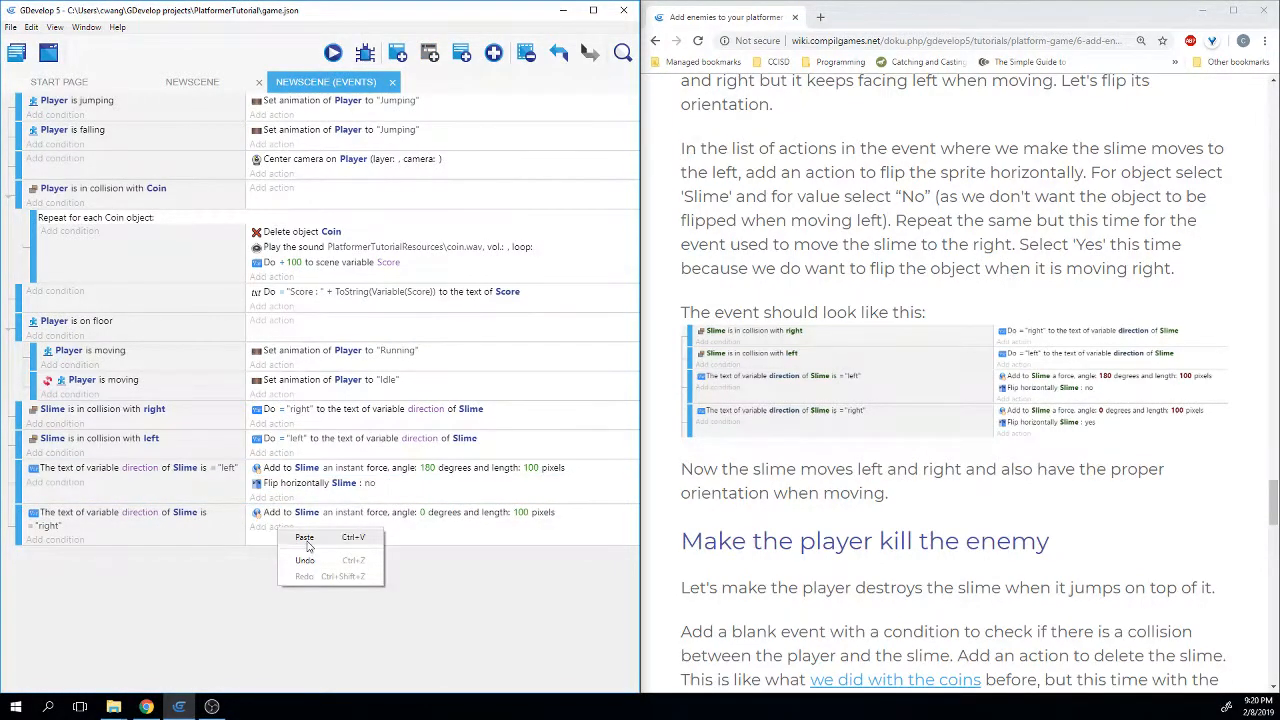
click(305, 539)
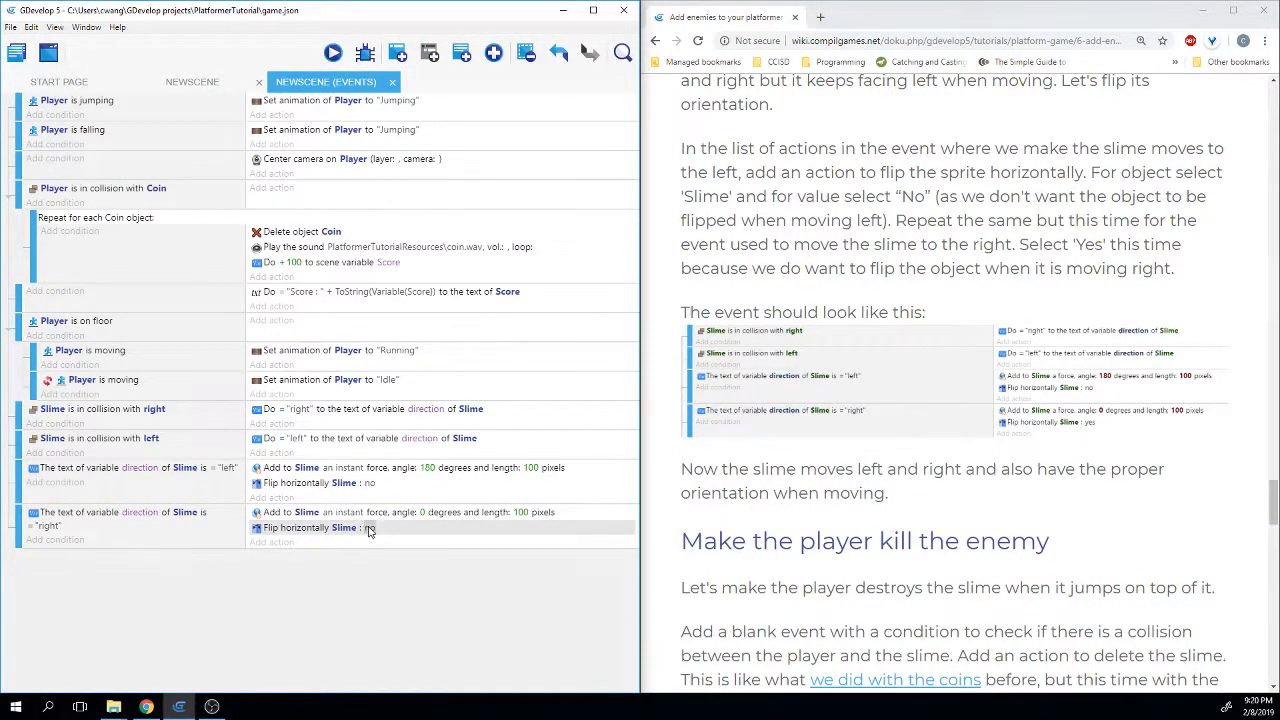
Set the horizontal flip of Slime to yes in the direction = "right" event.
click(368, 531)
click(377, 552)
click(315, 617)
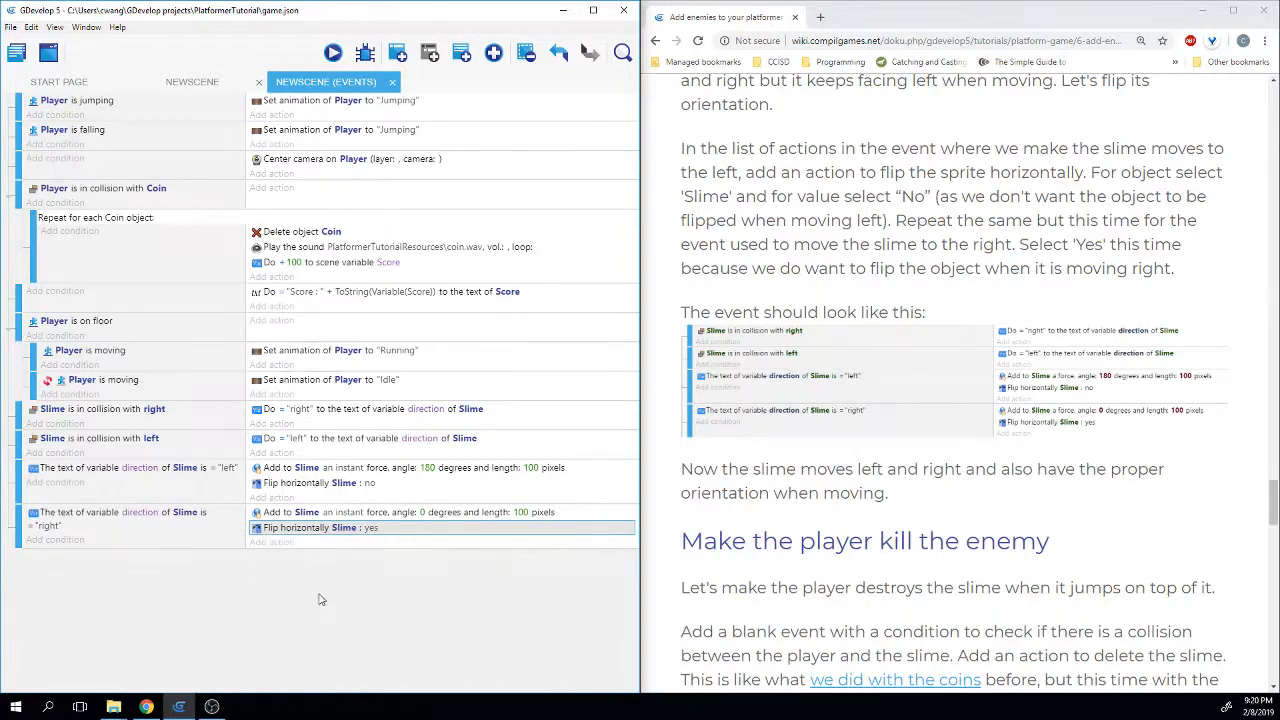
click(1082, 505)
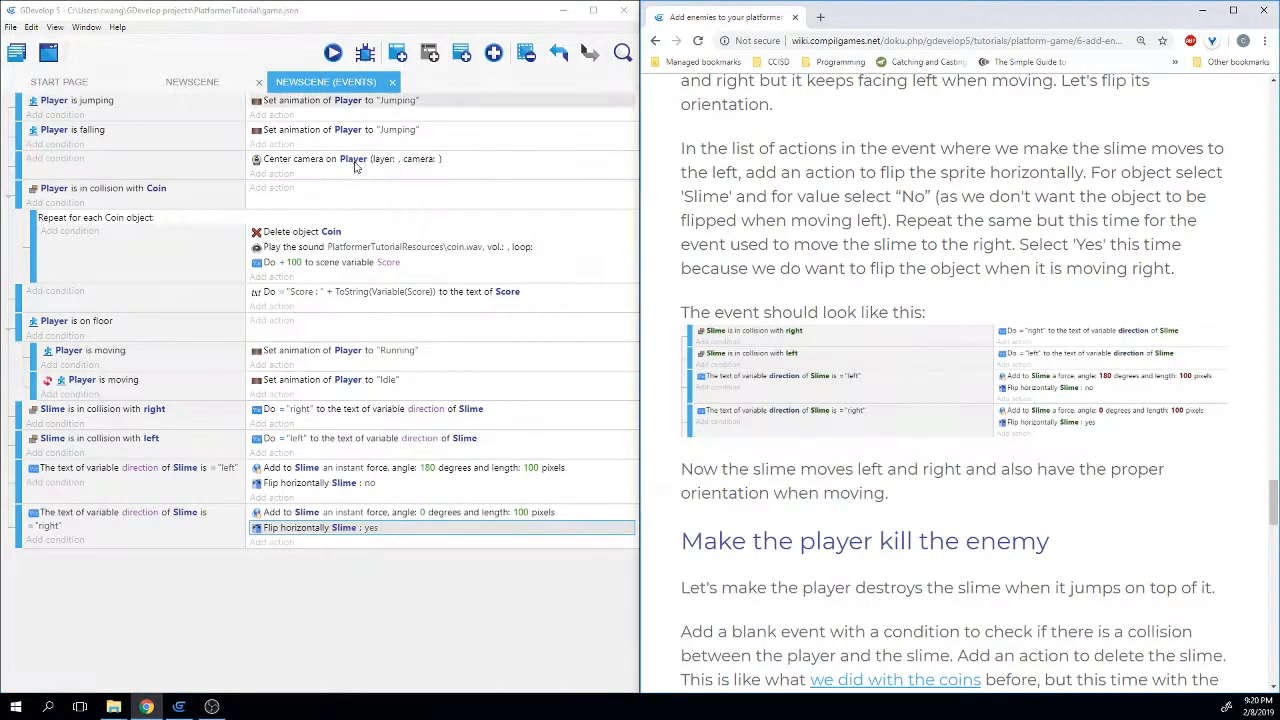
Save the project and run a preview to check that the slime flips to face its direction of movement.
key(ctrl+s)
click(1117, 488)
click(371, 615)
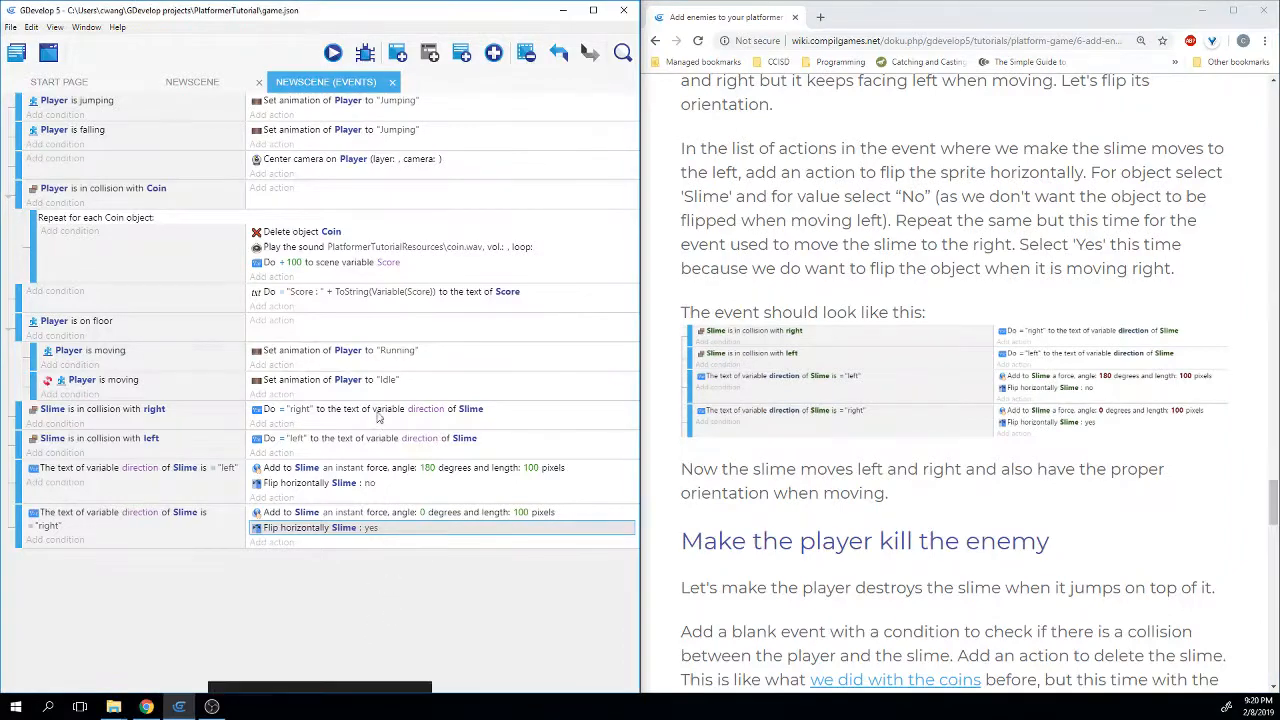
click(333, 54)
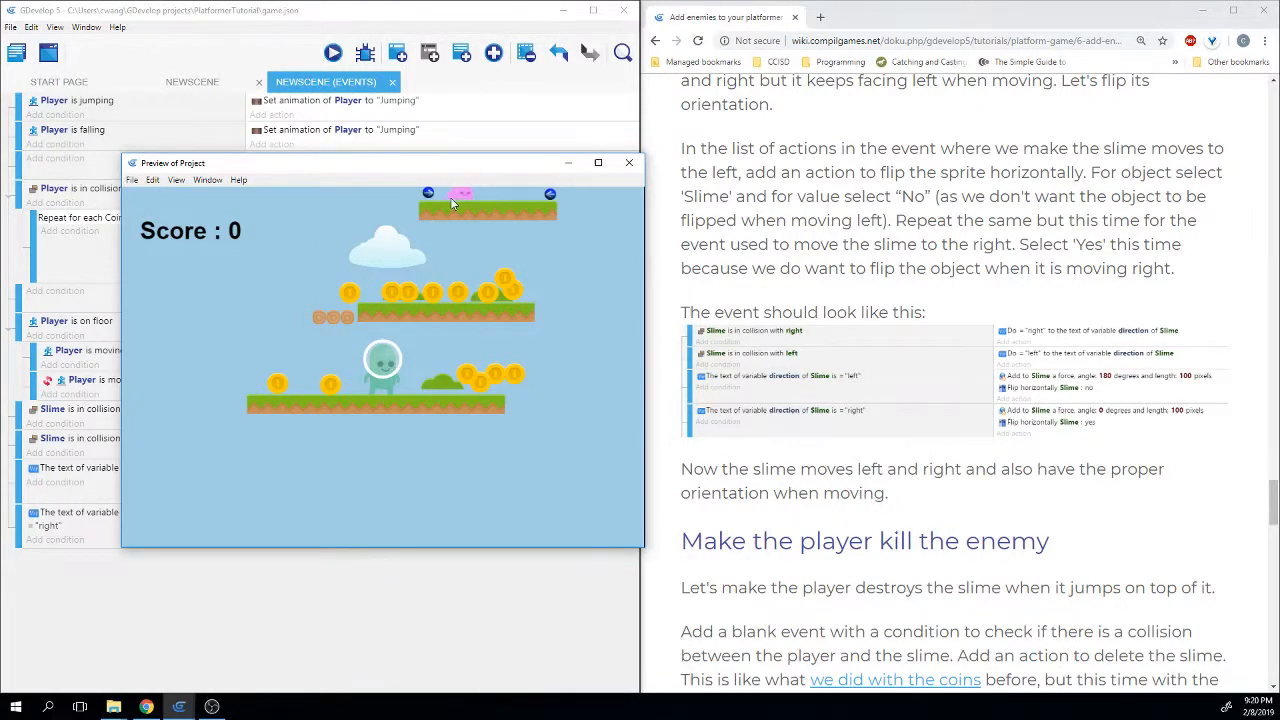
click(629, 162)
Following the tutorial's section on killing the enemy, add a new event with a Collision condition between Player and Slime.
scroll(820, 527, down, 4)
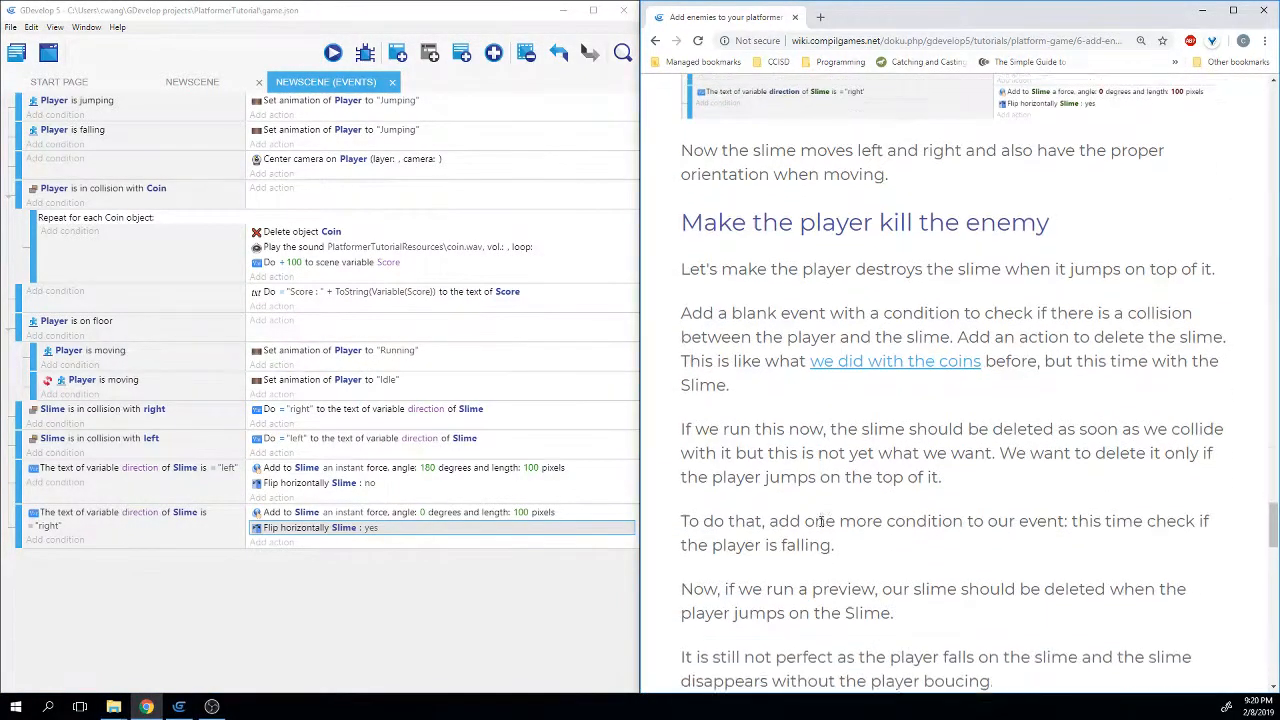
ctrl+scroll(822, 526, up, 1)
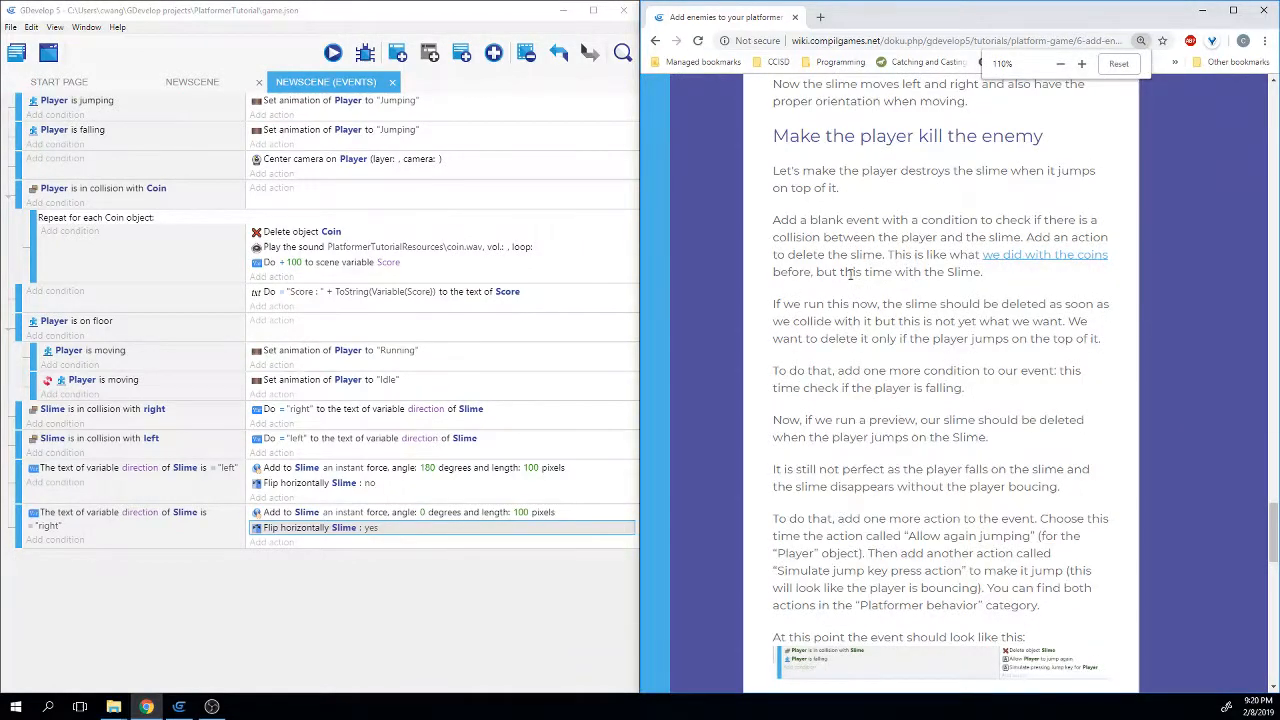
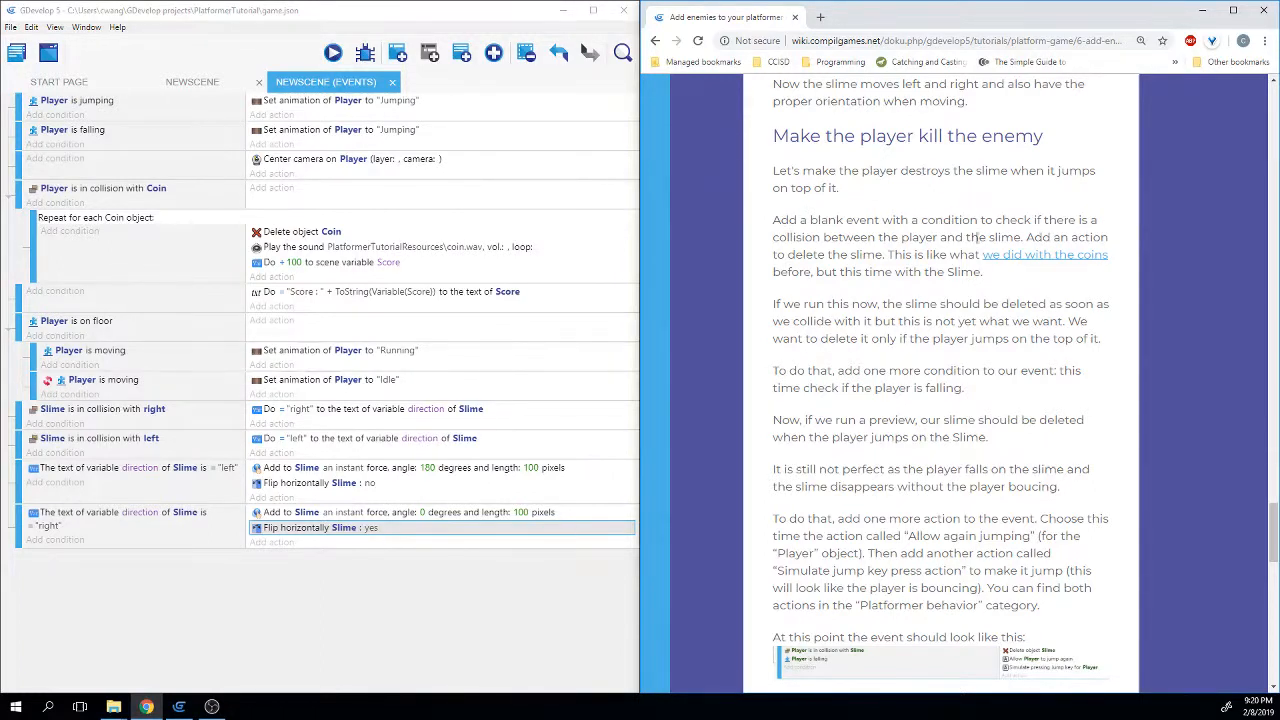
click(398, 55)
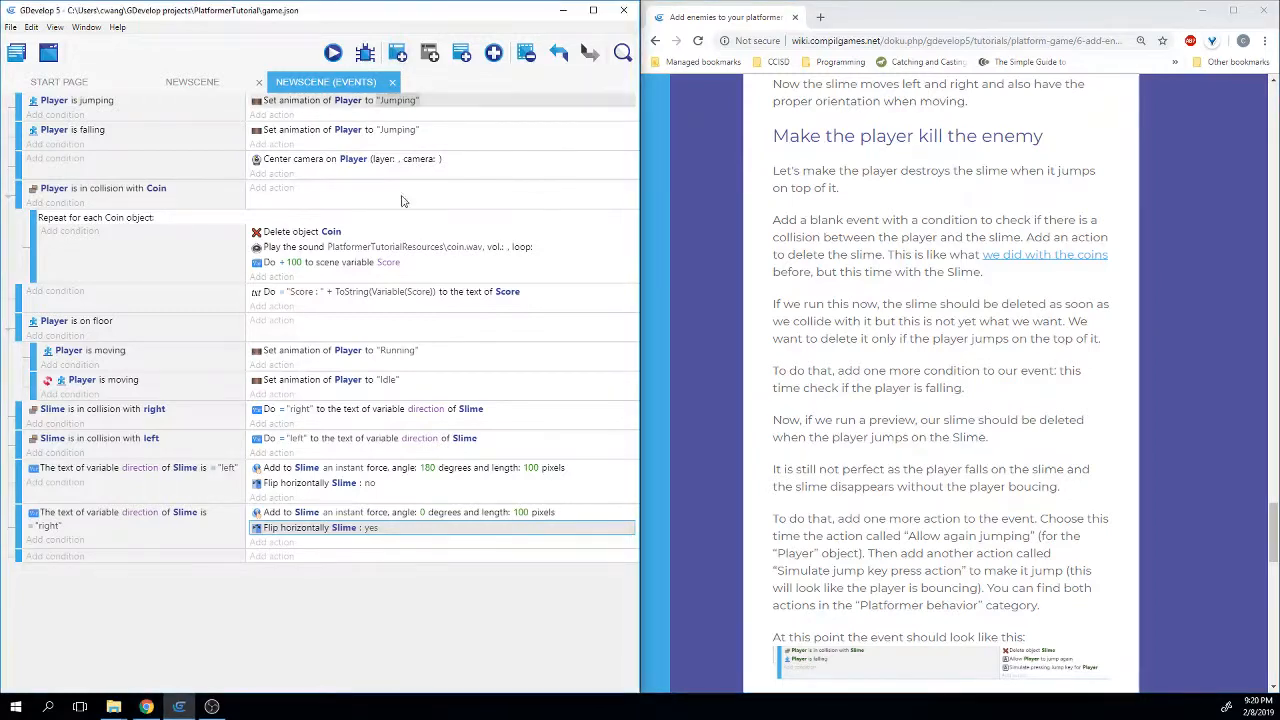
click(55, 556)
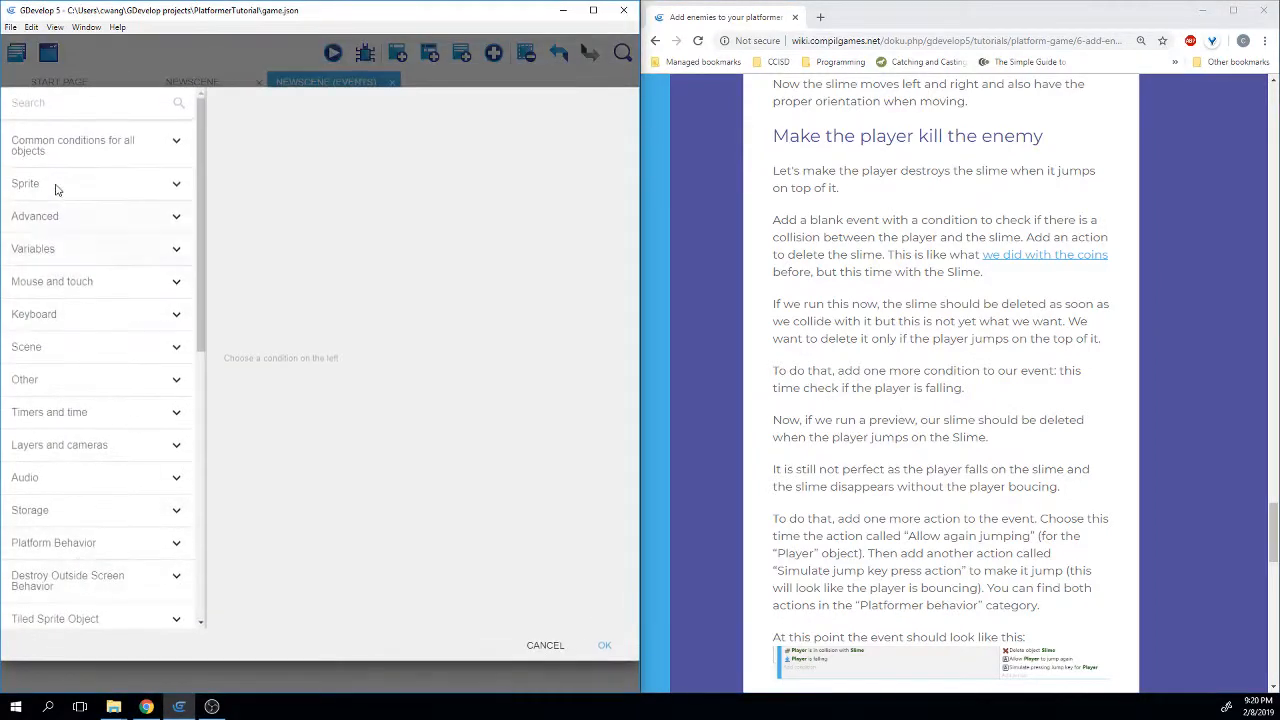
text(collision)
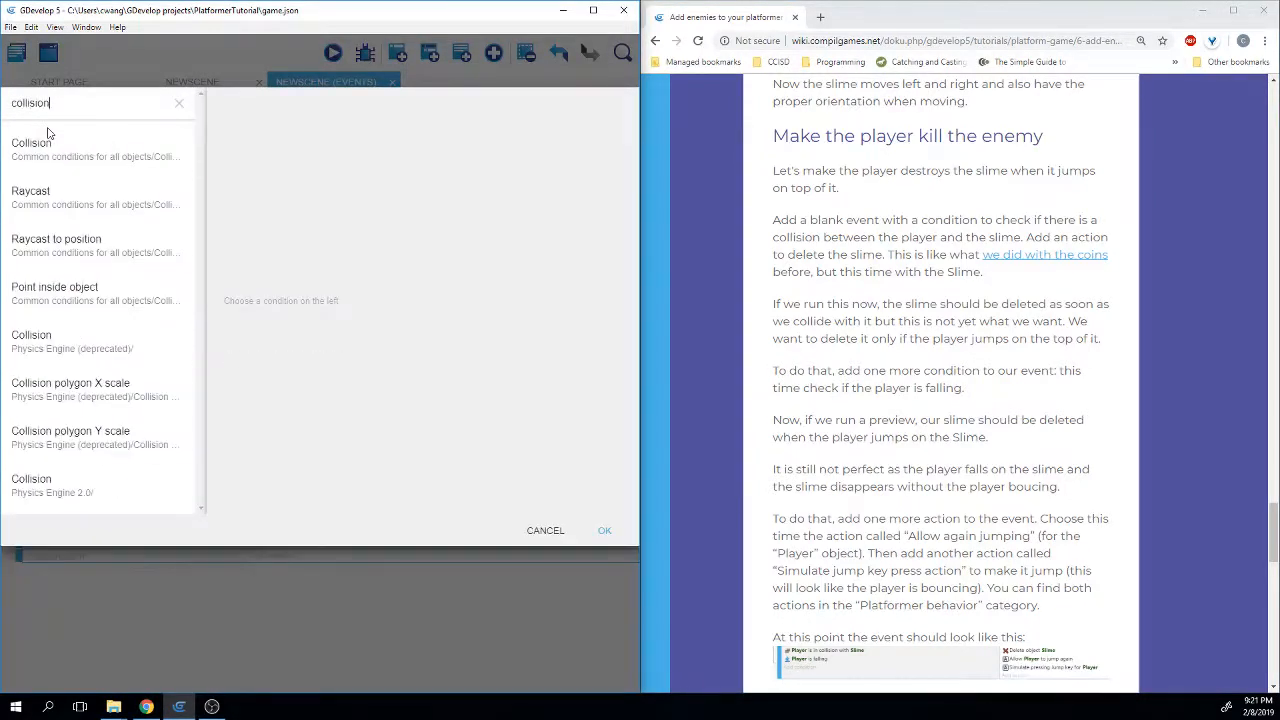
click(52, 148)
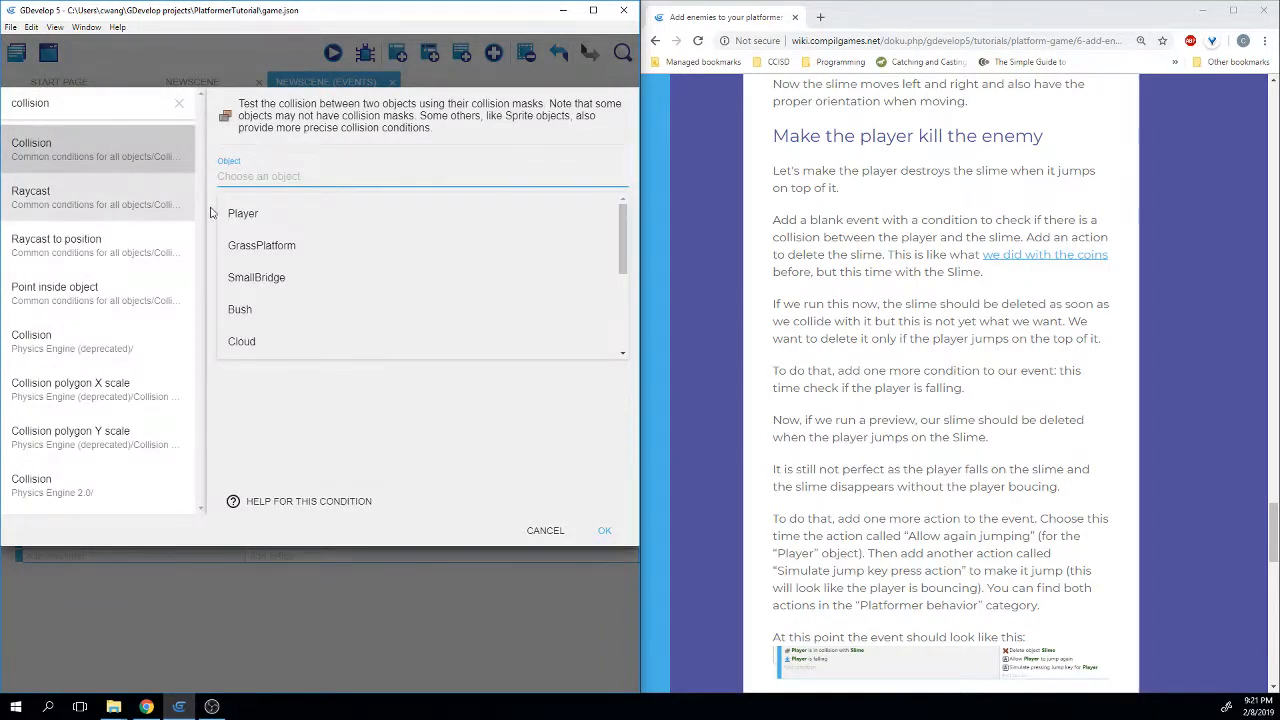
click(297, 214)
click(297, 230)
scroll(300, 290, down, 3)
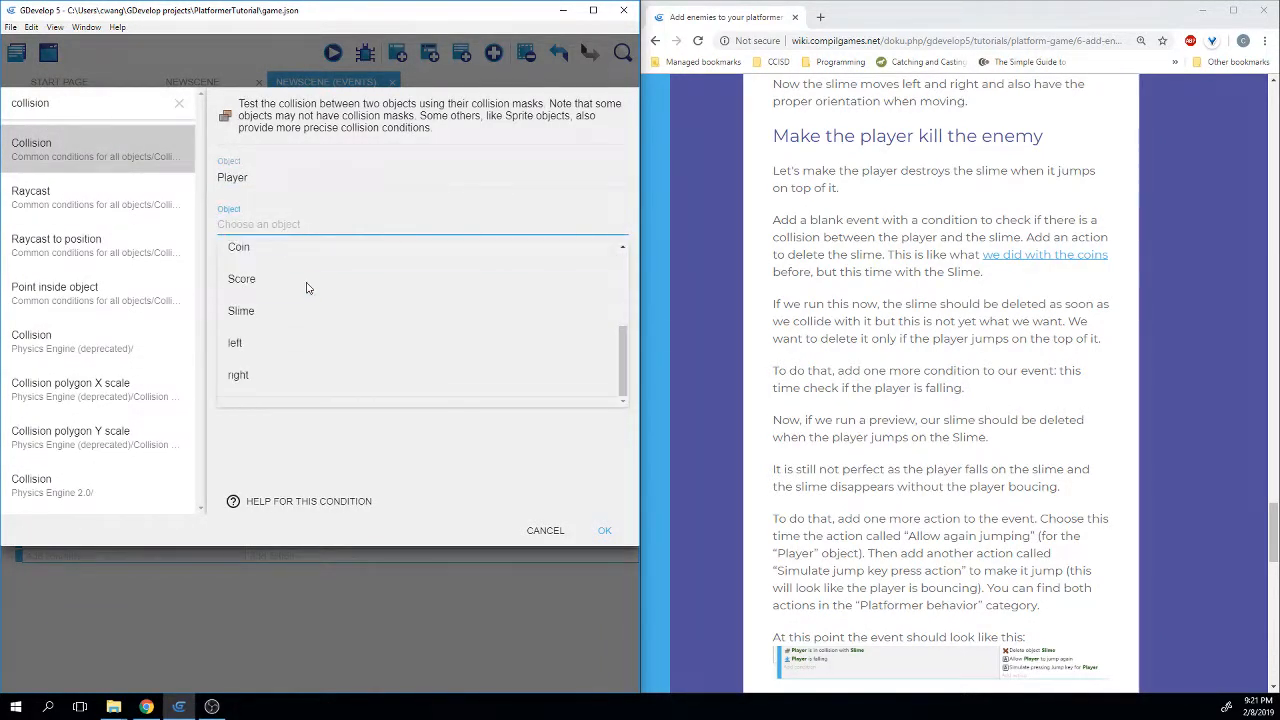
click(276, 311)
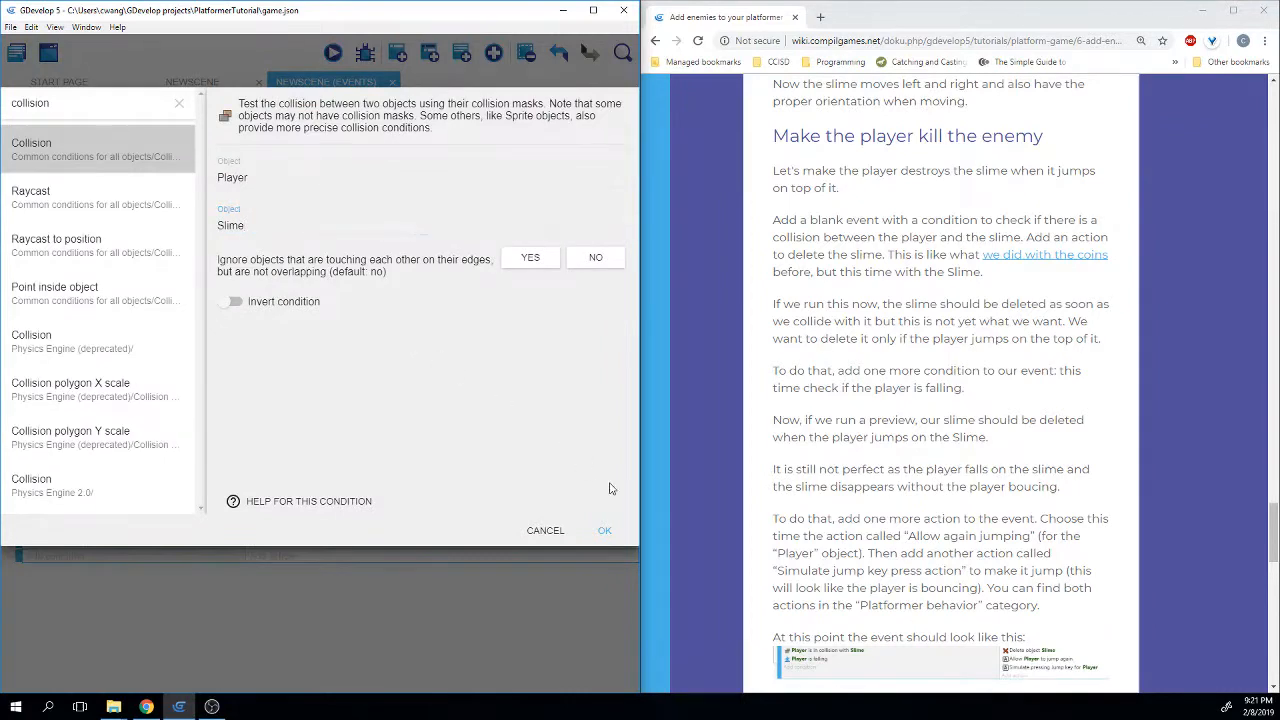
click(605, 531)
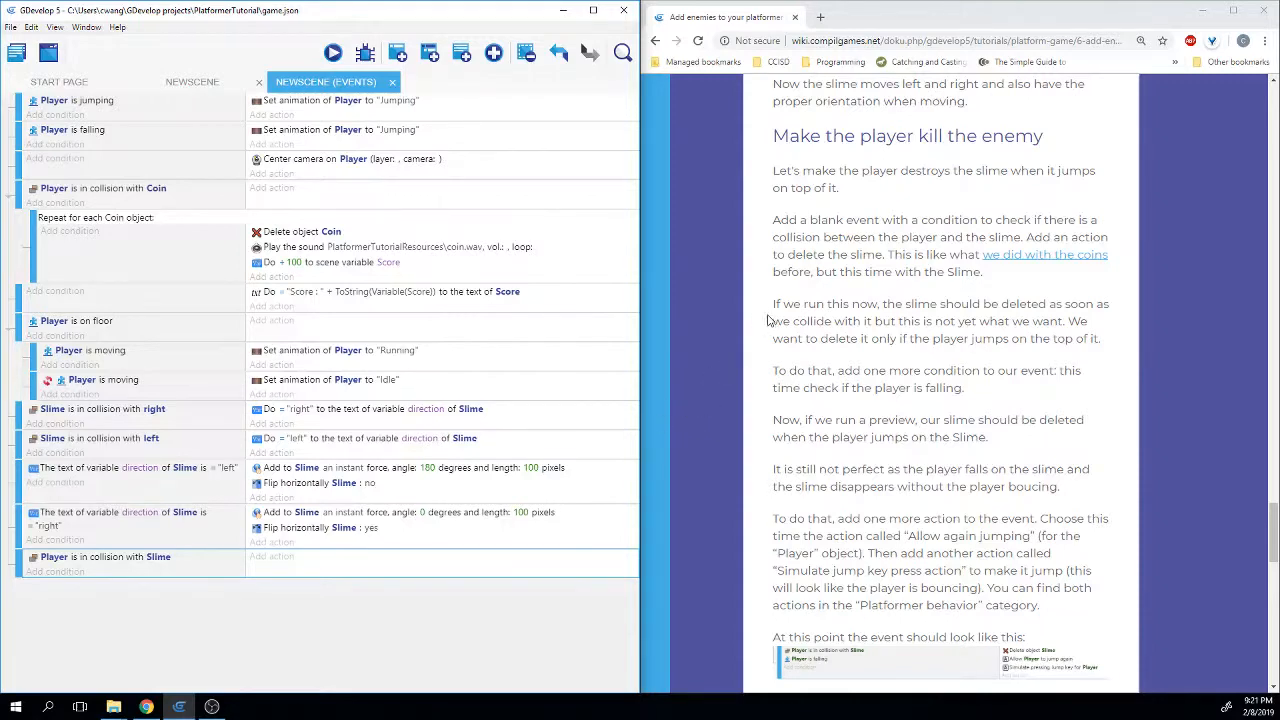
Add a "Delete an object" action for Slime to the Player and Slime collision event, as the tutorial instructs.
scroll(768, 320, down, 2)
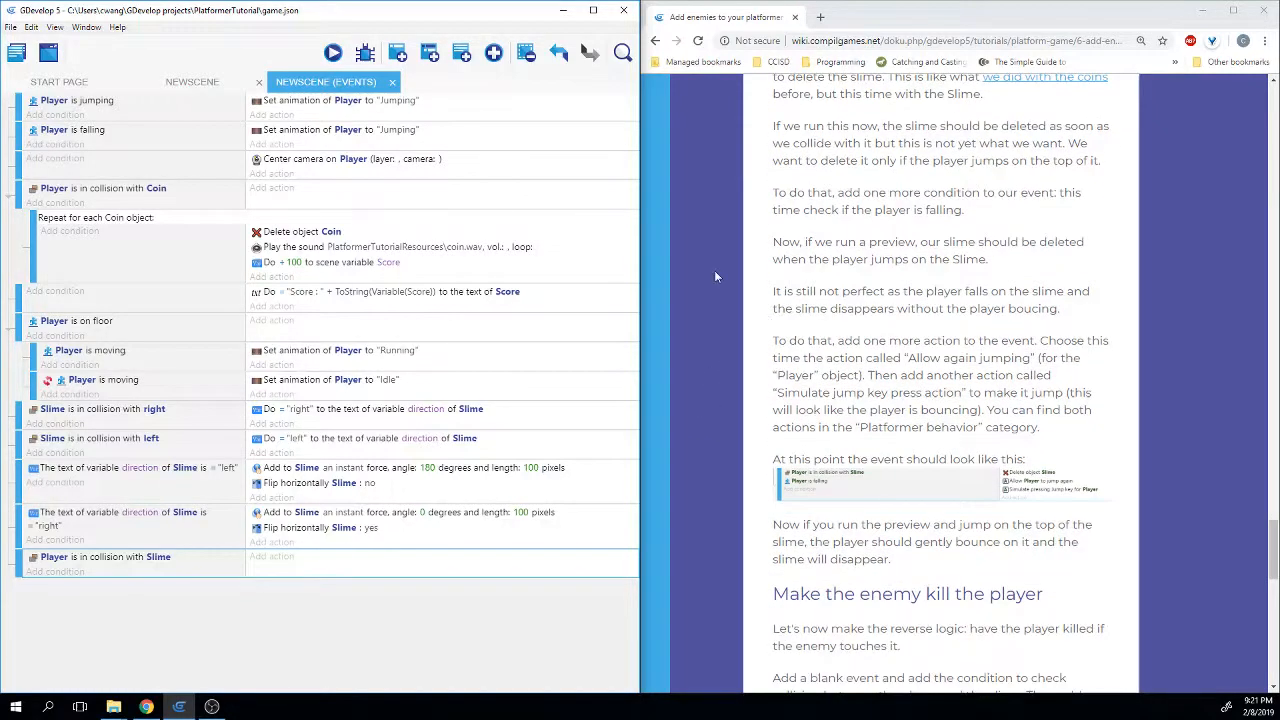
scroll(722, 263, up, 1)
double_click(1038, 147)
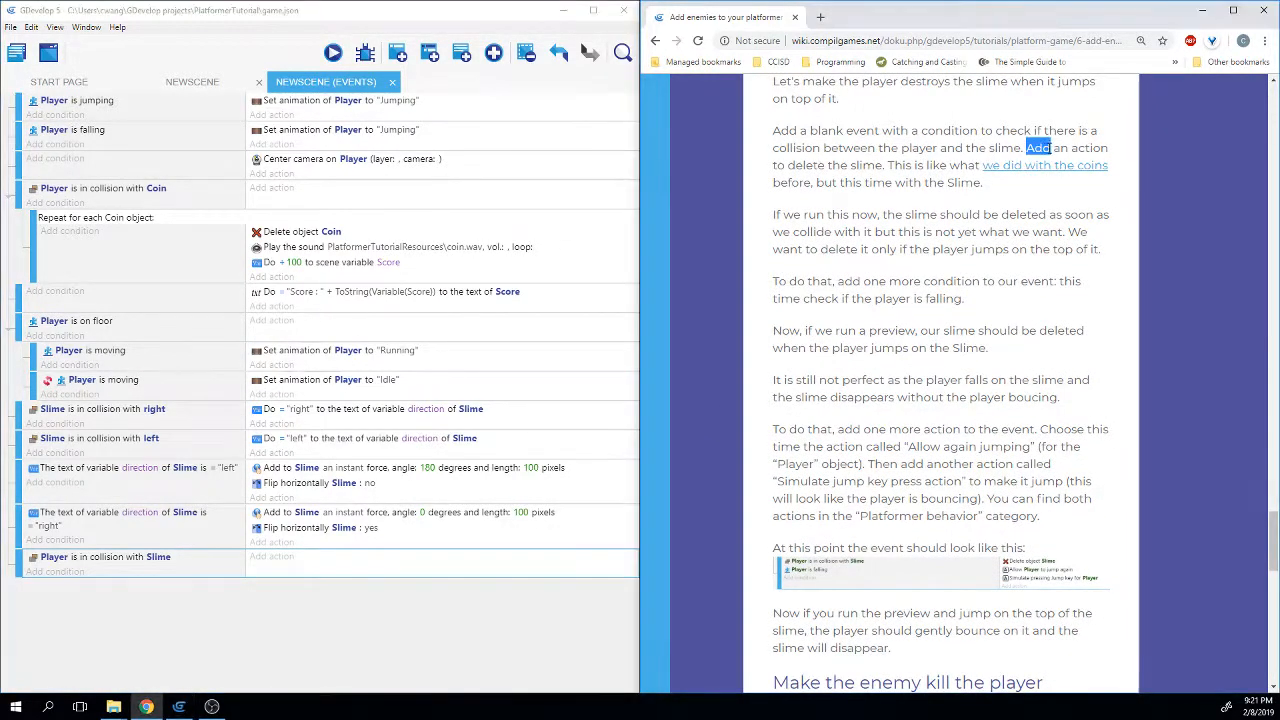
drag(1050, 148, 868, 170)
click(266, 558)
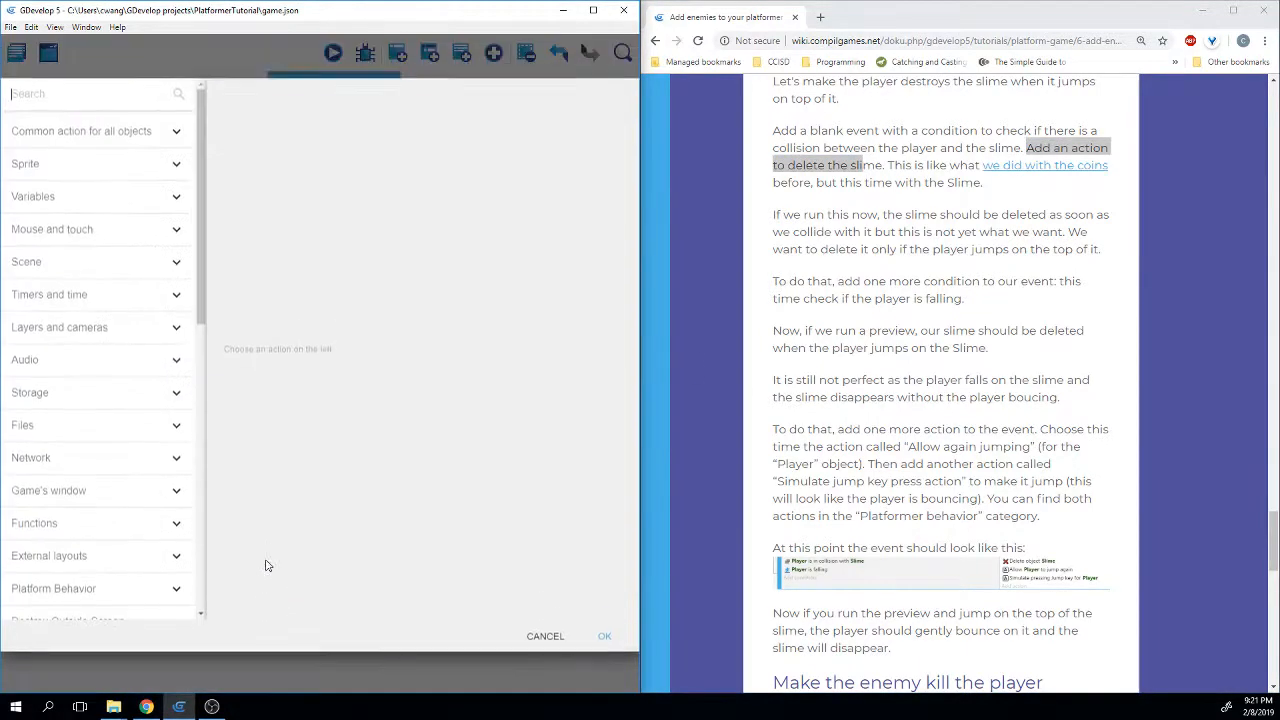
text(delete)
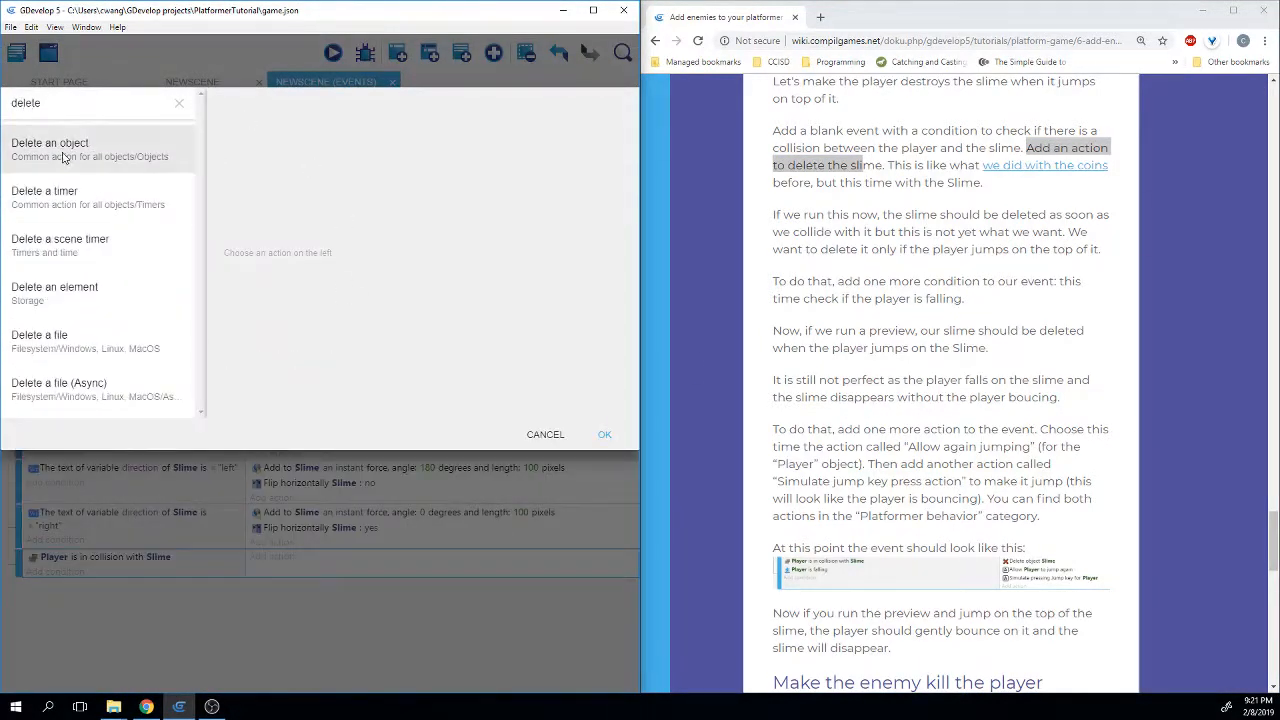
click(60, 150)
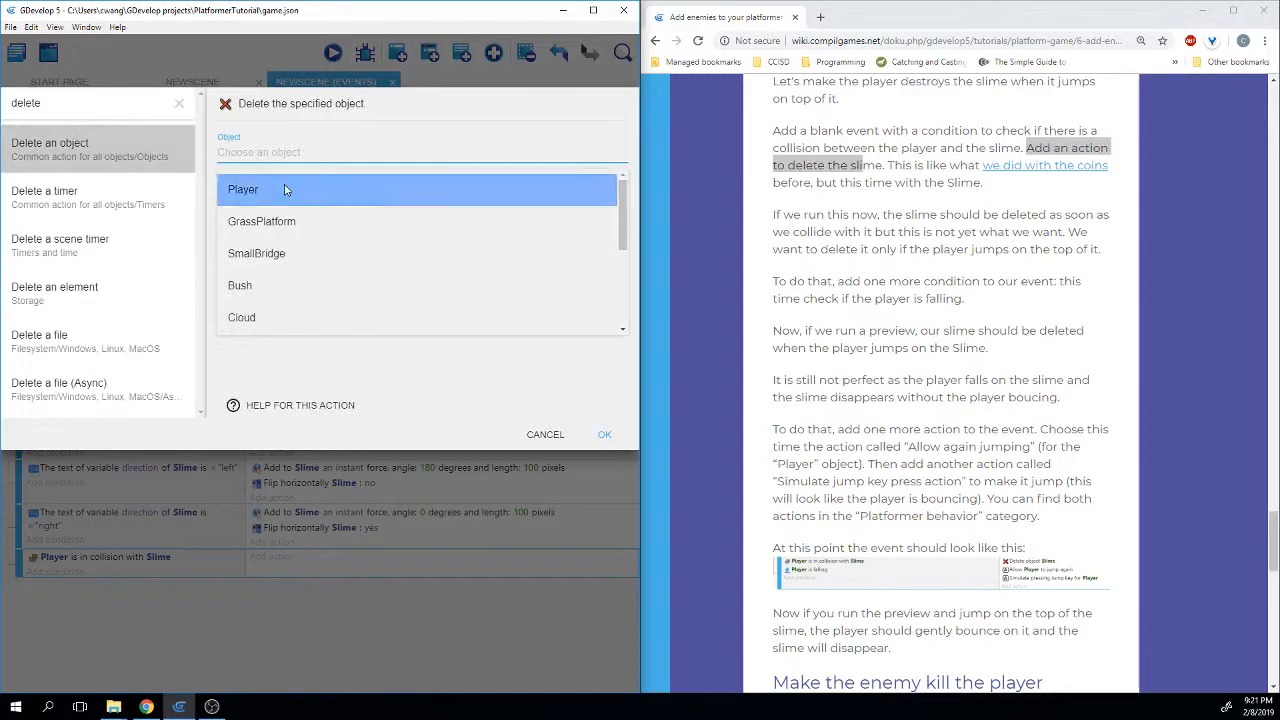
scroll(284, 187, down, 3)
click(304, 240)
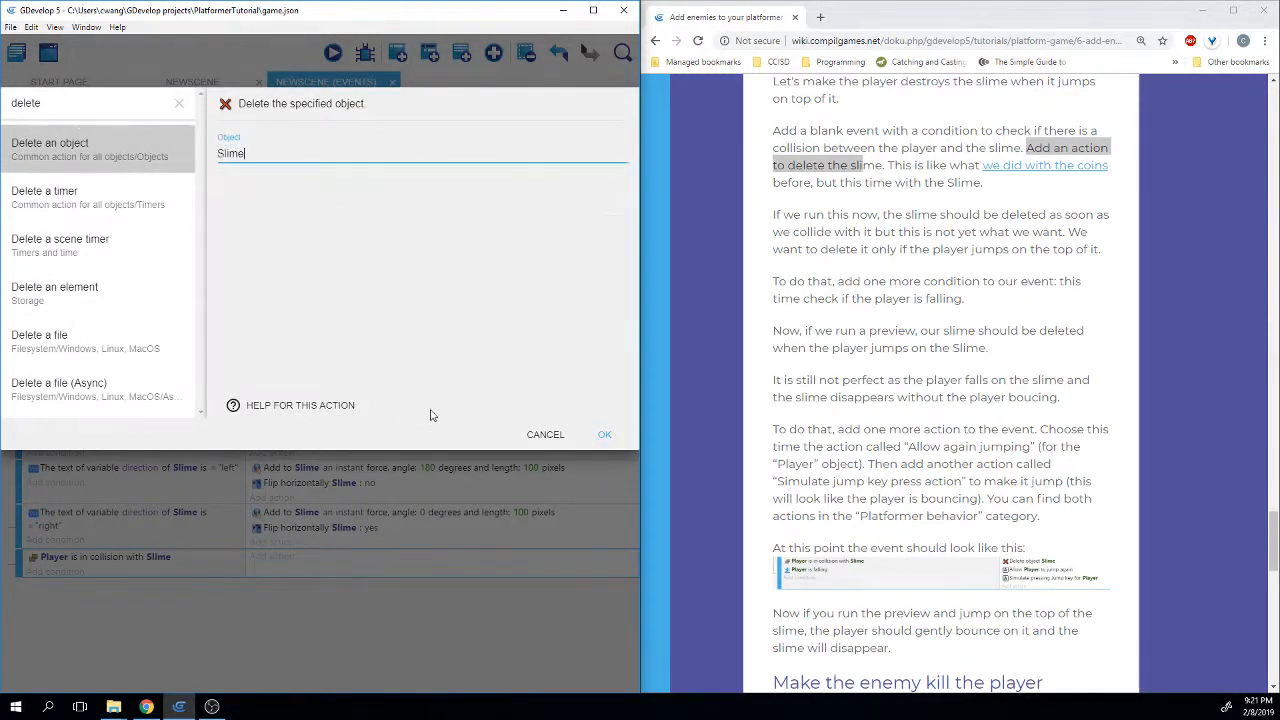
click(604, 434)
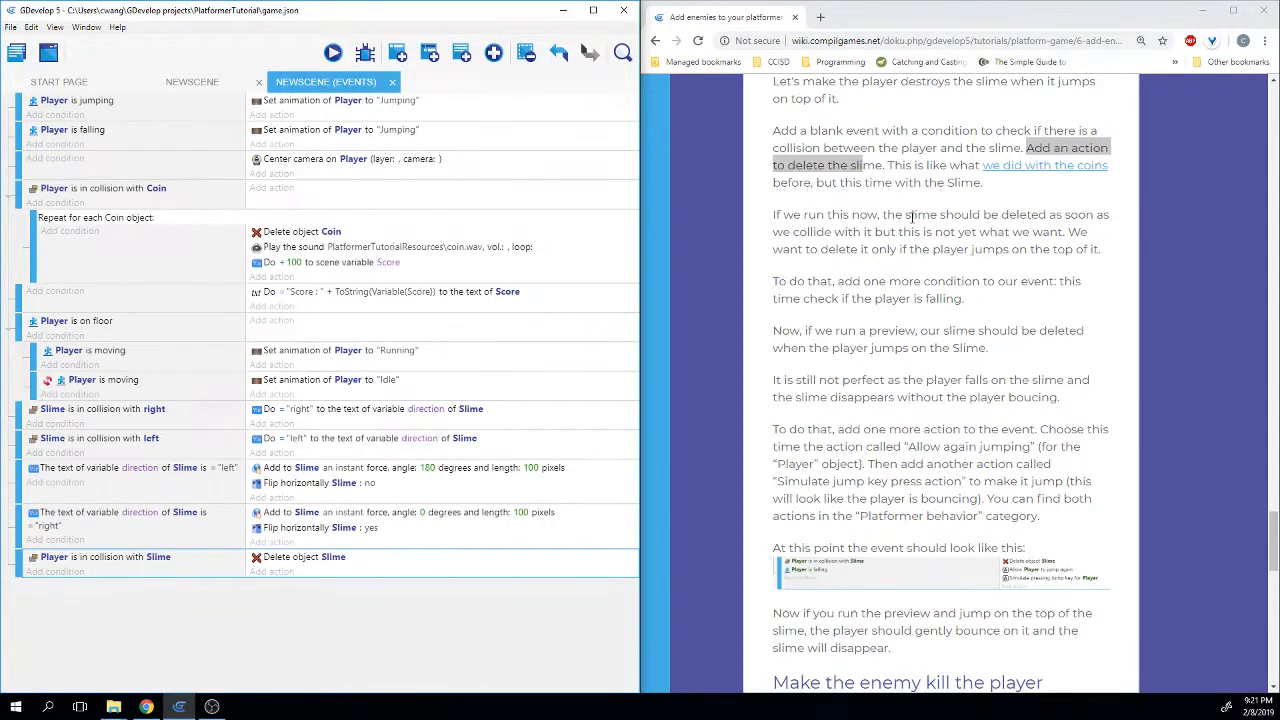
Preview the game and move the player up onto the slime's platform to test deleting the slime on collision.
click(333, 53)
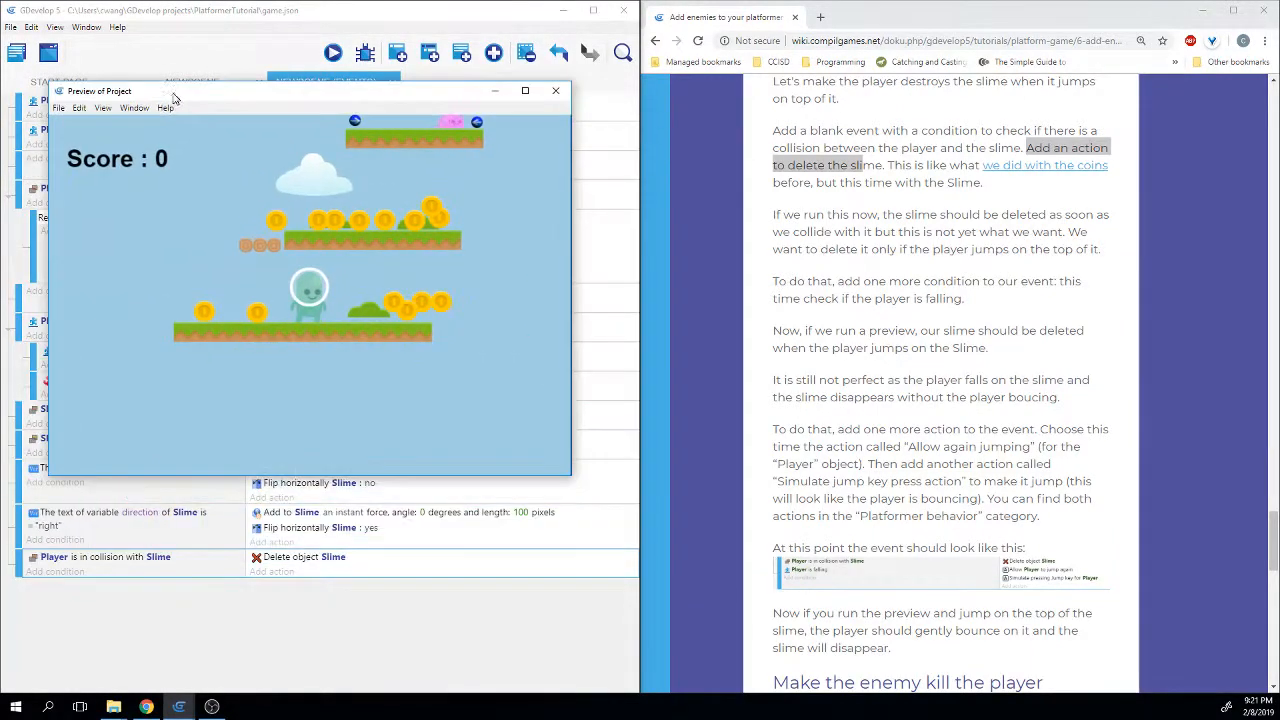
key(space)
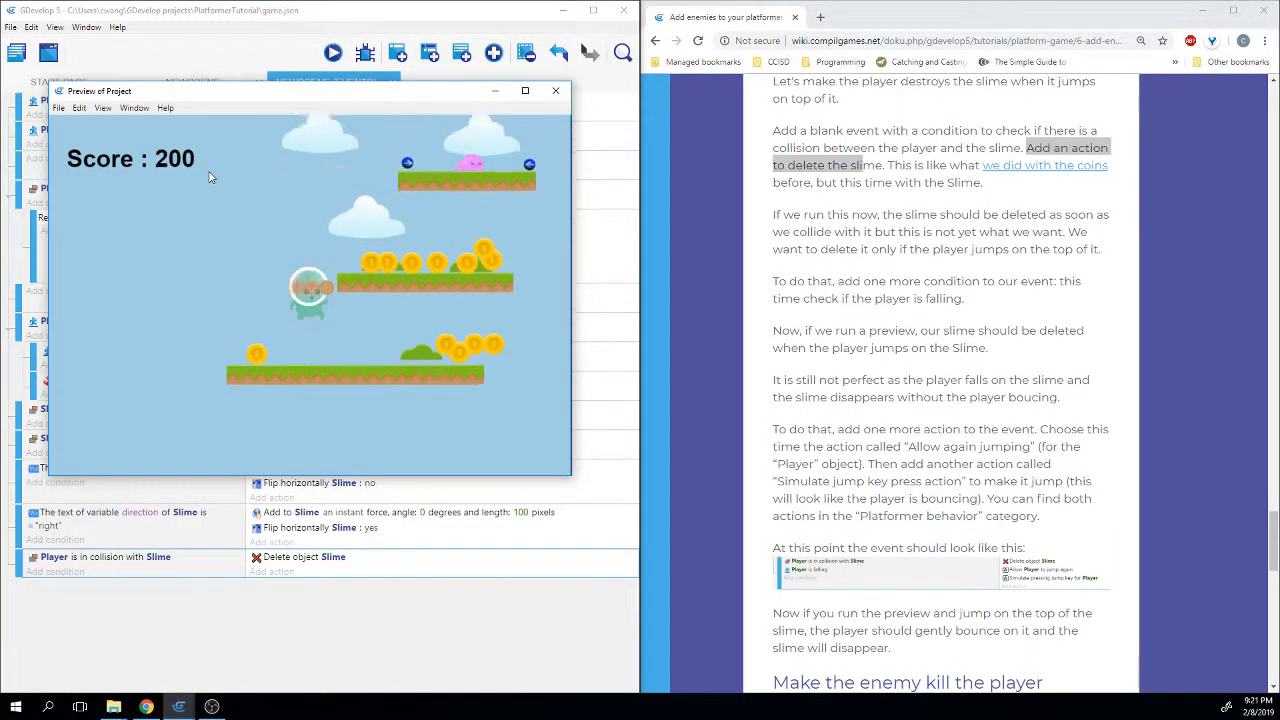
key(Right)
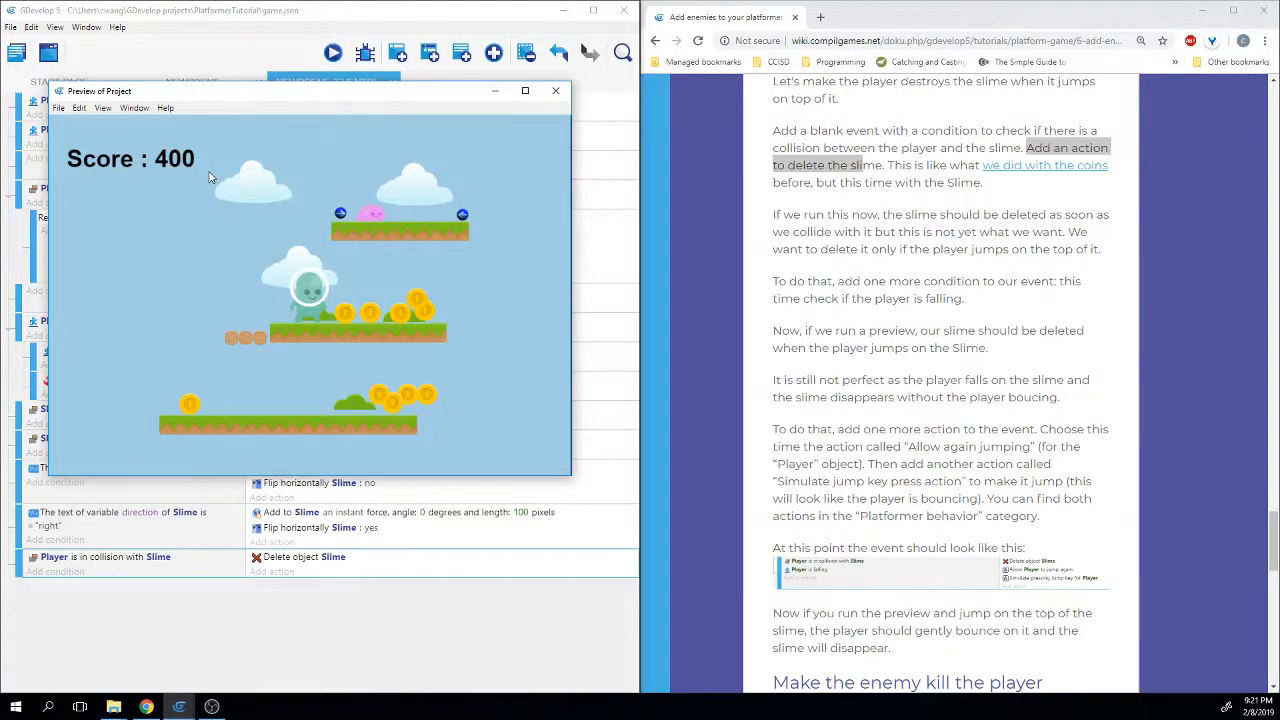
key(space)
key(space)
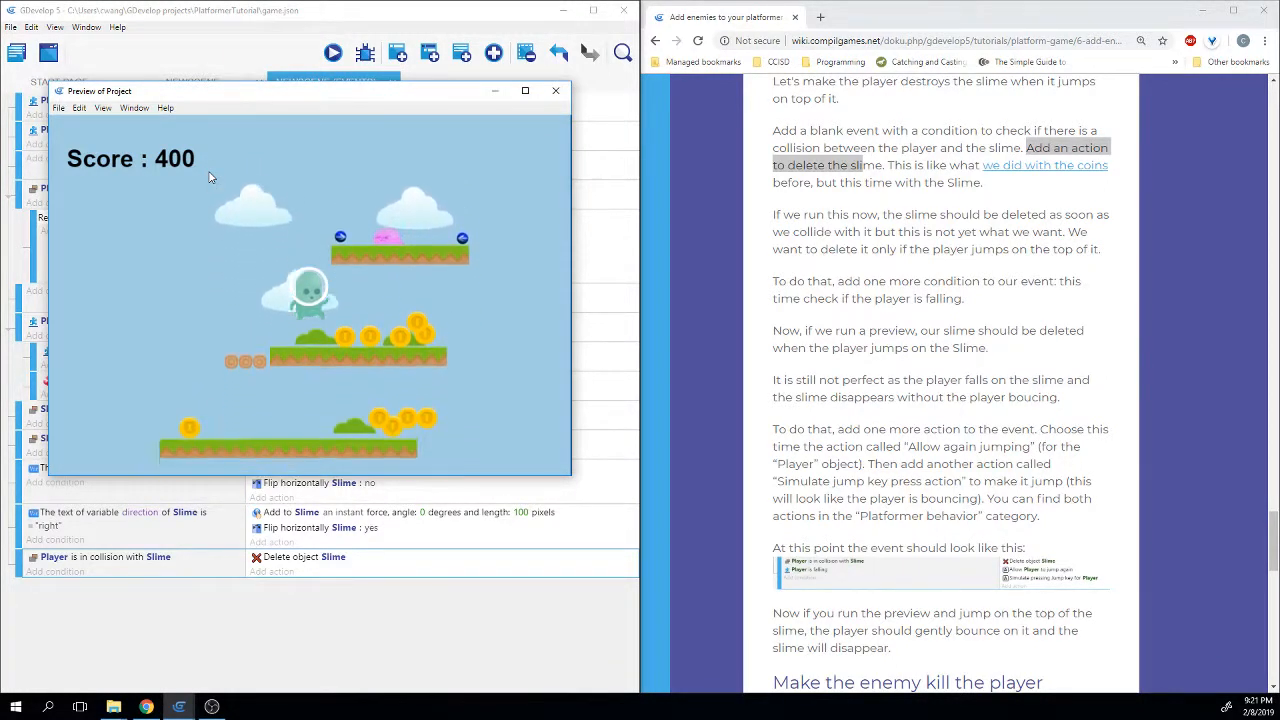
key(Right)
key(Left)
key(space)
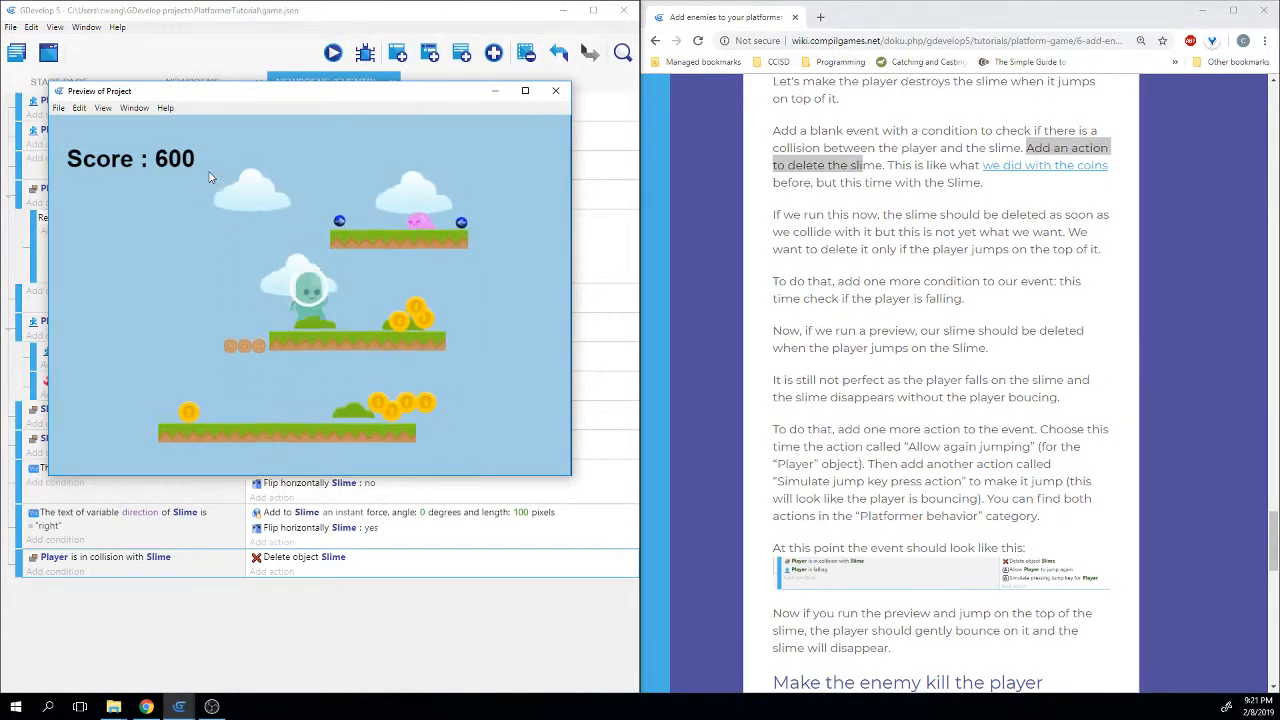
key(space)
key(Right)
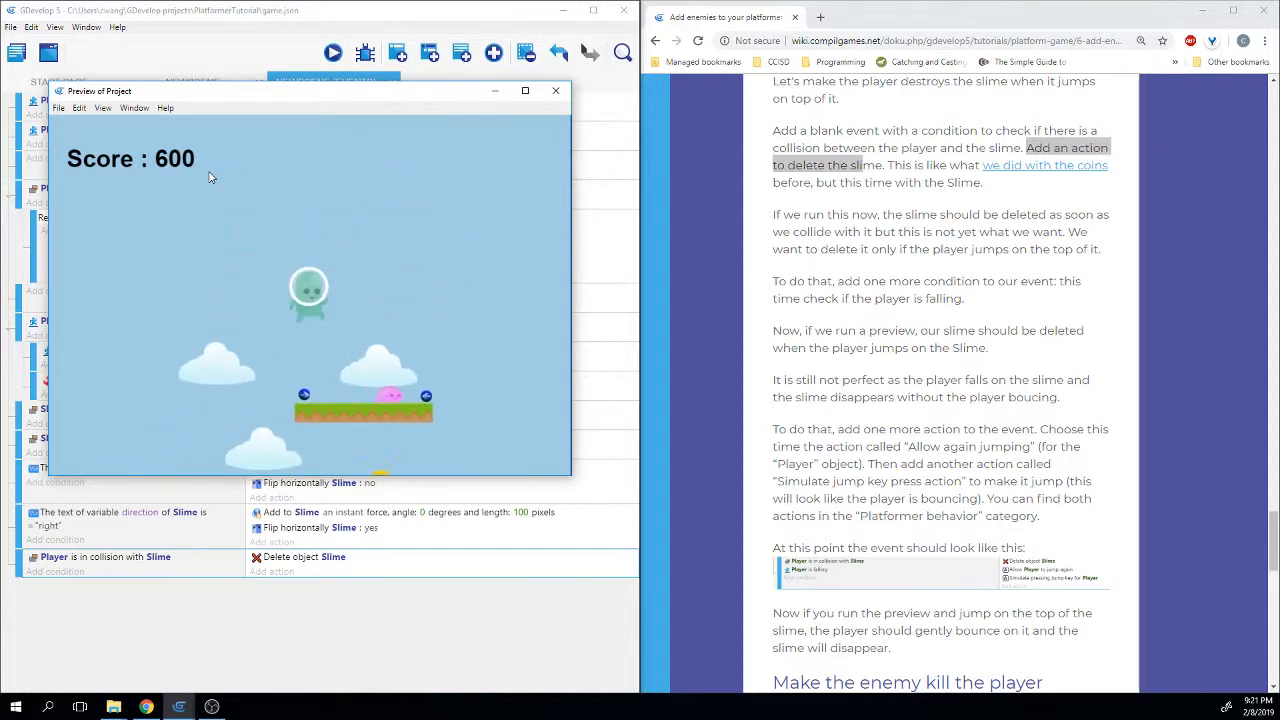
key(Right)
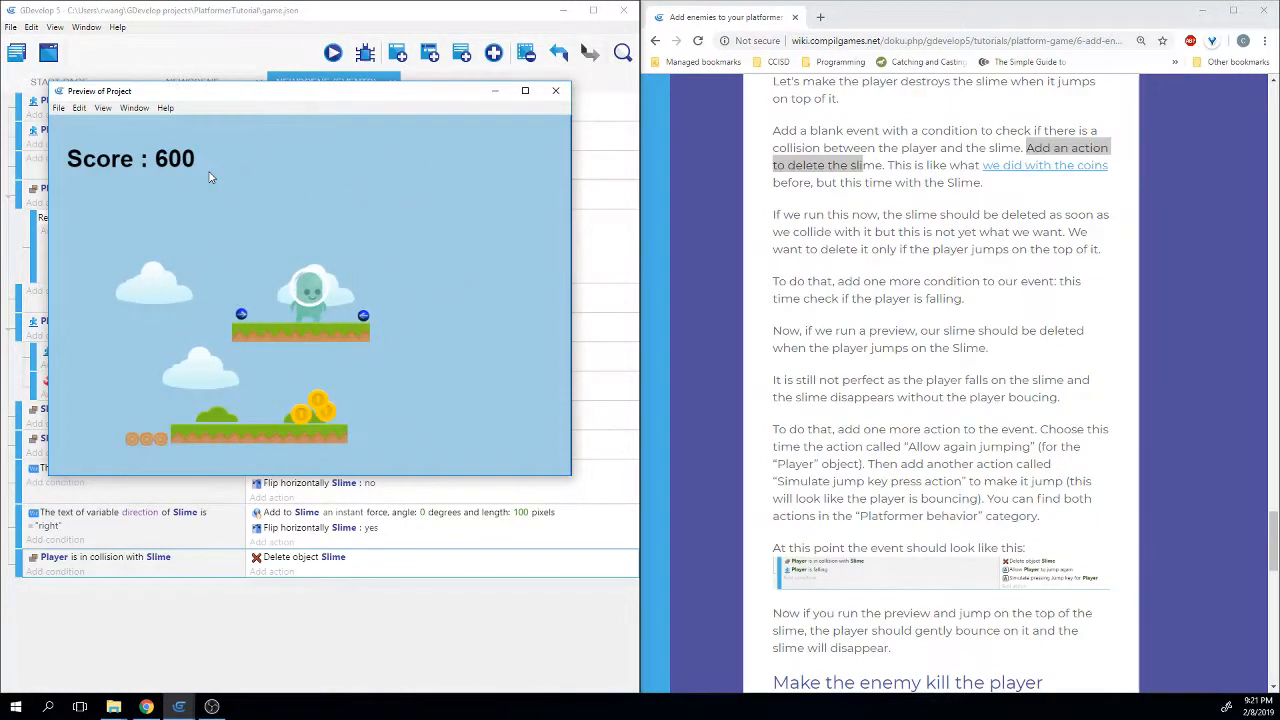
click(557, 91)
Read the tutorial's instruction on adding a condition that checks whether the player is falling.
click(870, 229)
scroll(817, 206, down, 1)
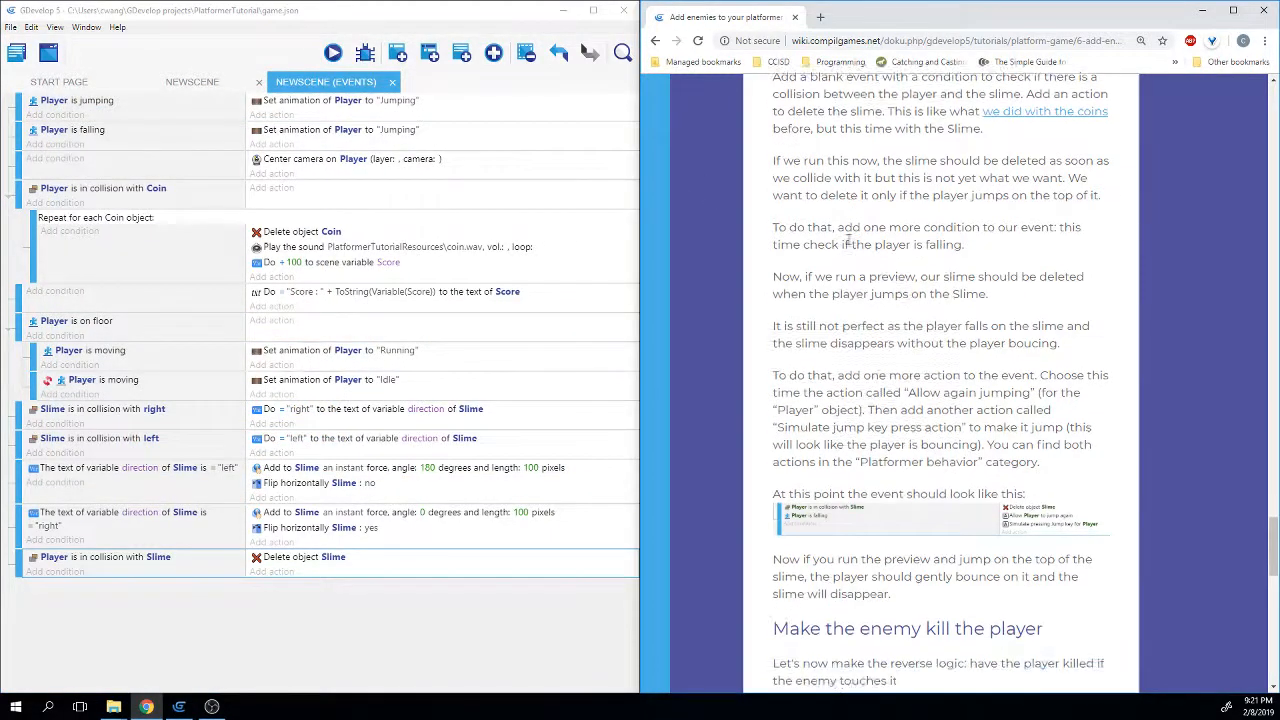
drag(838, 192, 993, 209)
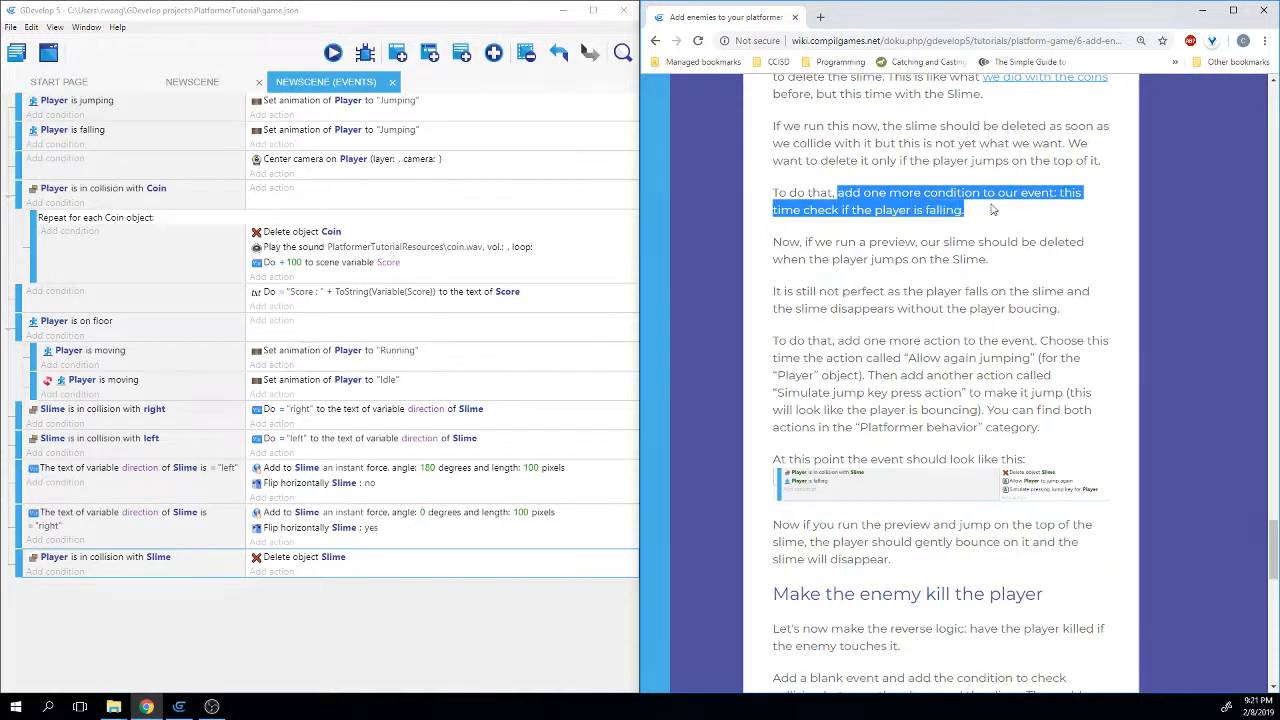
click(1035, 198)
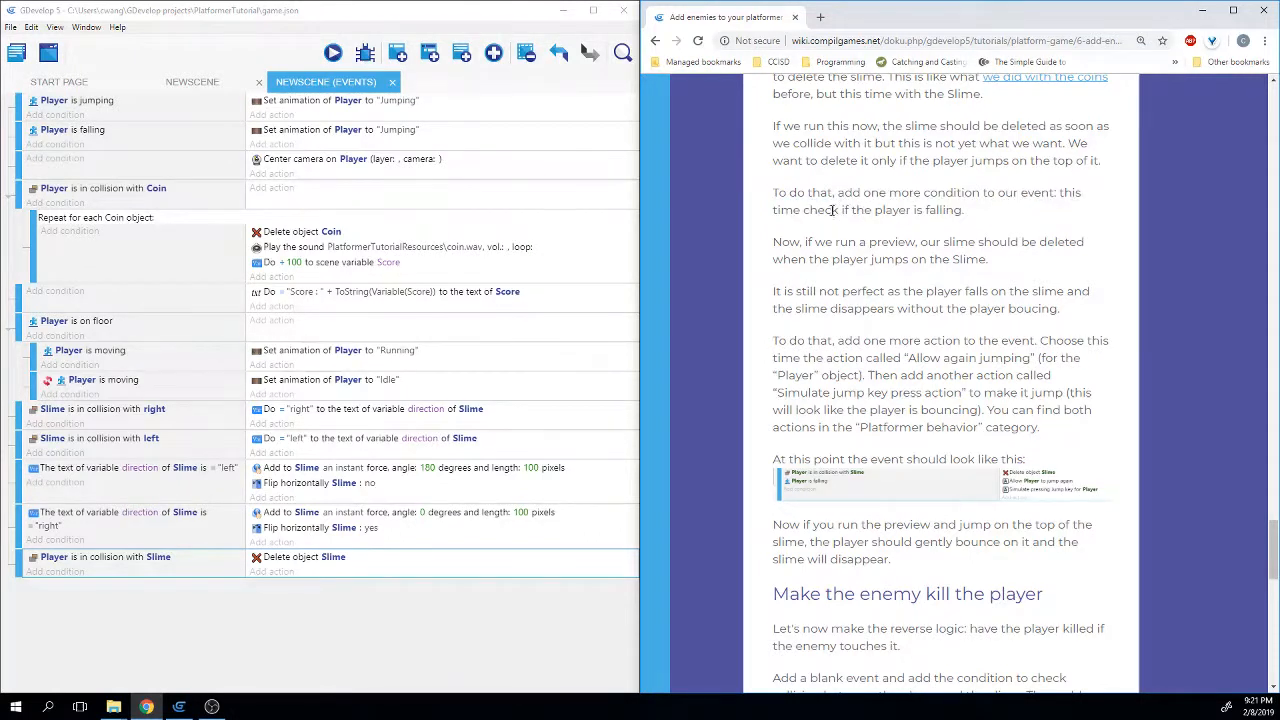
Start a new condition on the Player and Slime collision event and look through the condition categories for a falling check.
click(50, 572)
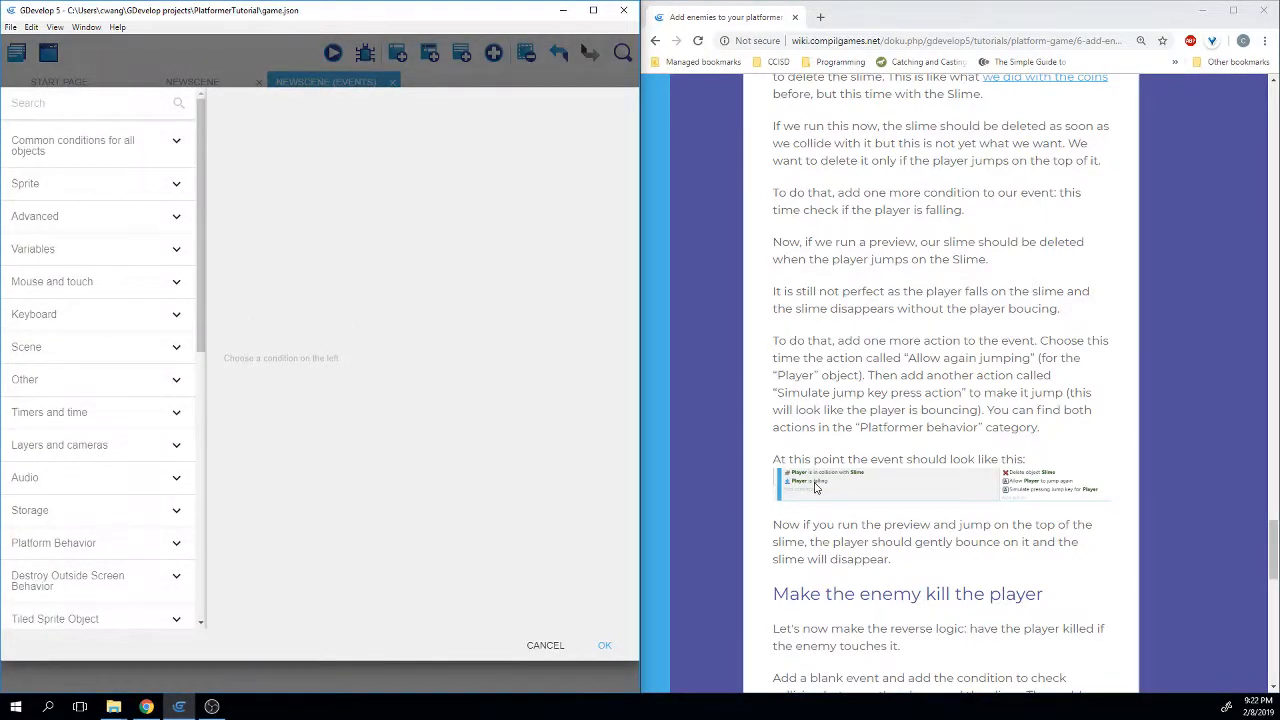
click(52, 145)
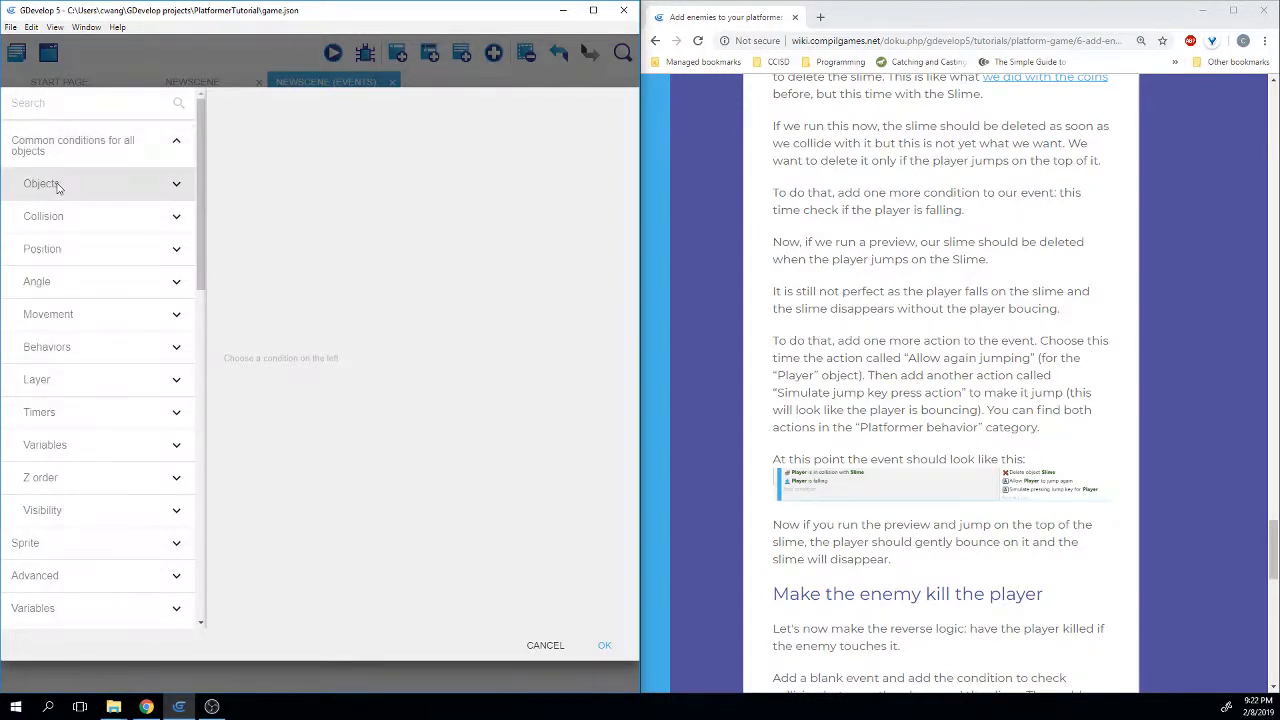
click(57, 185)
click(57, 185)
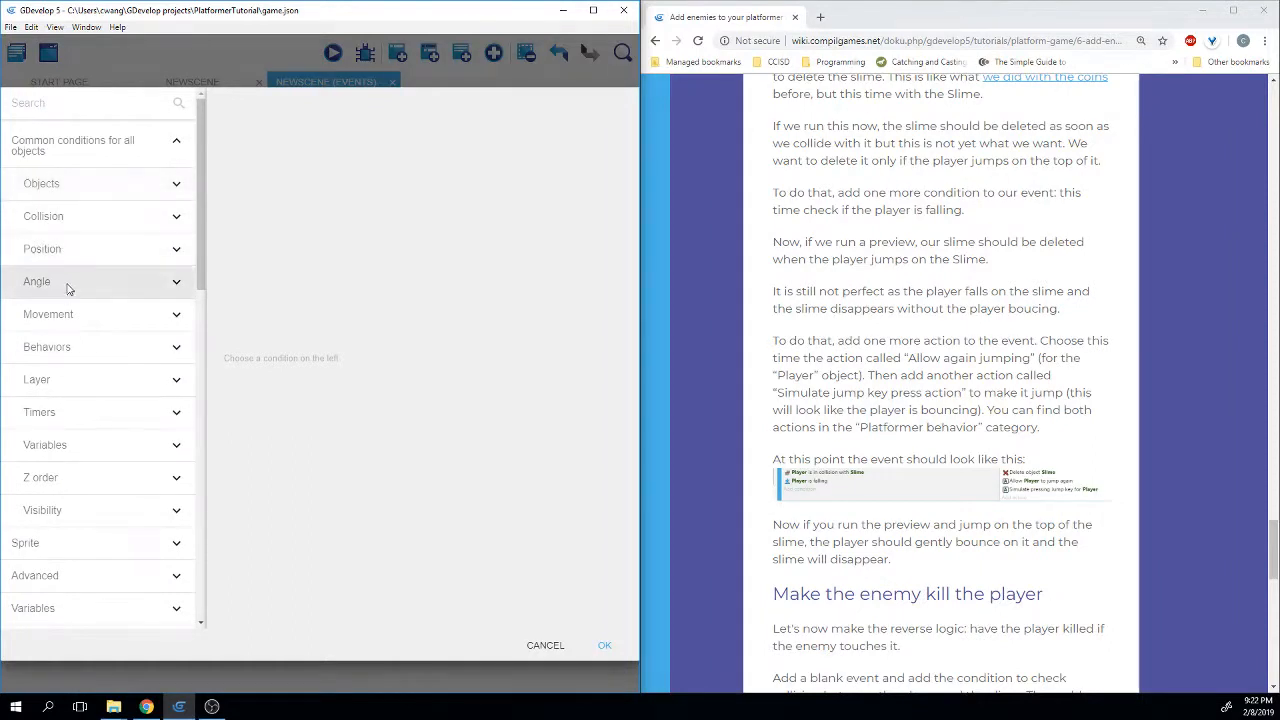
click(56, 346)
click(56, 346)
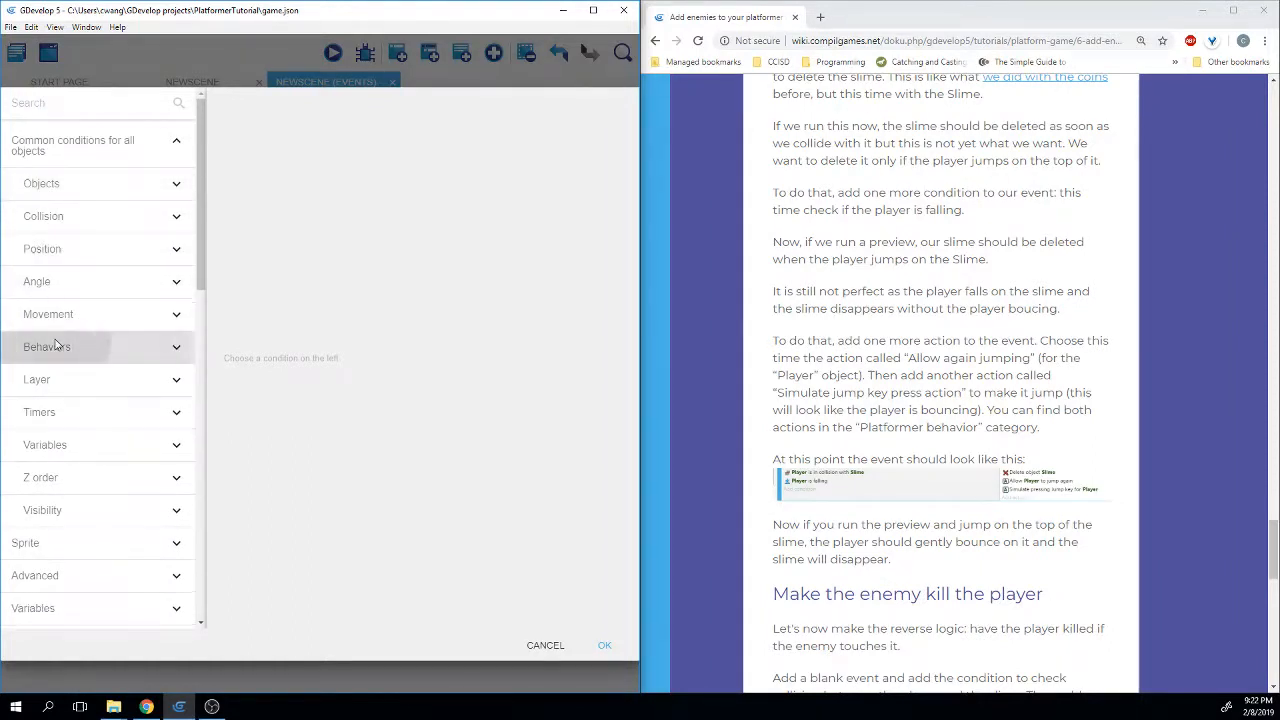
click(49, 252)
click(49, 252)
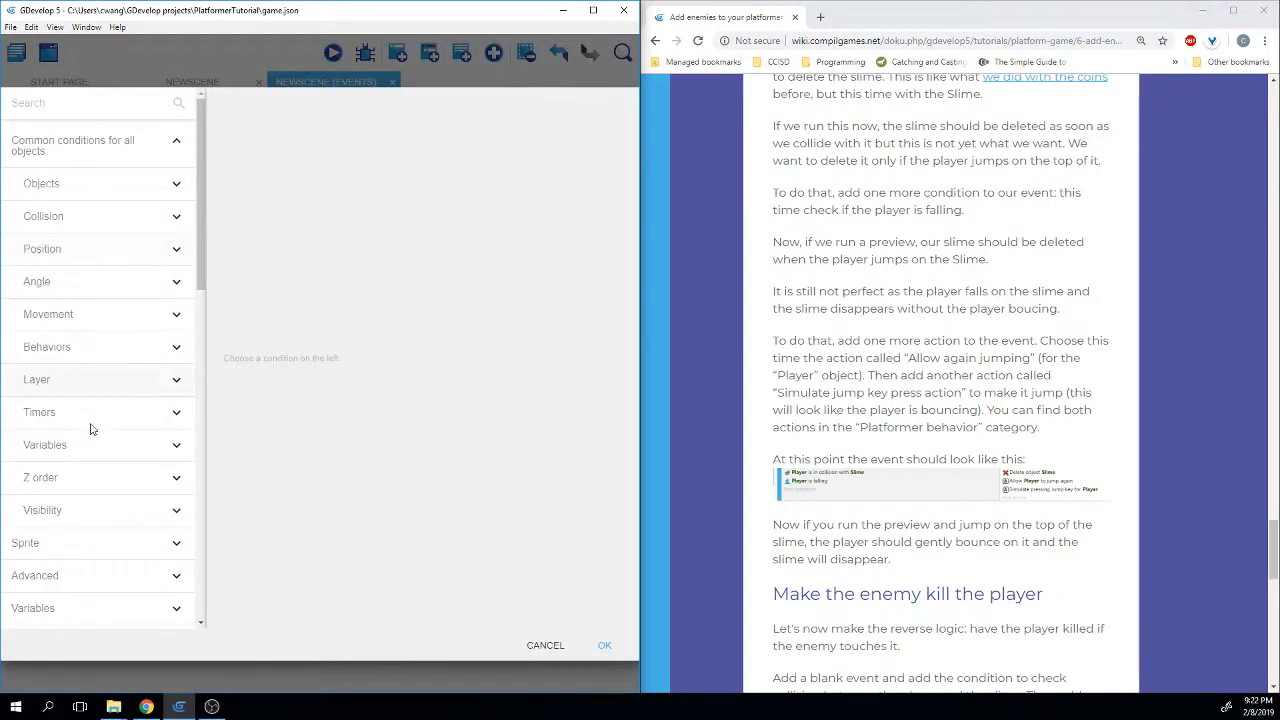
click(125, 188)
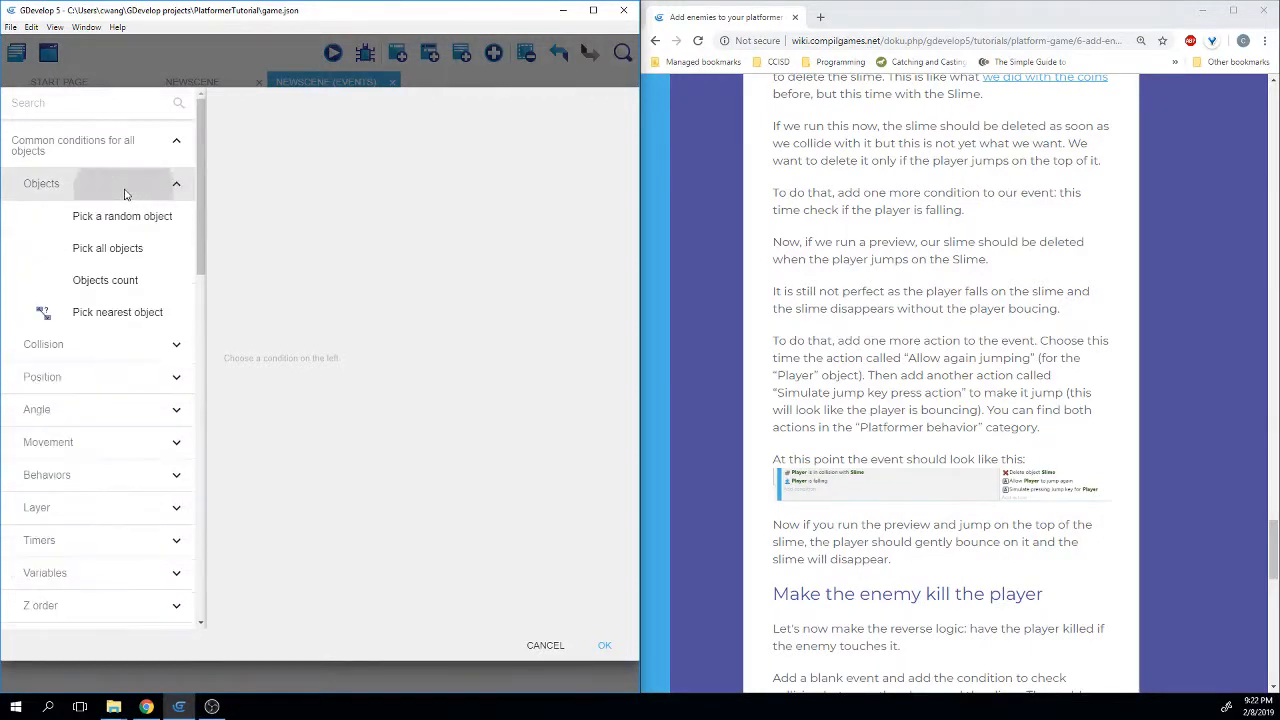
click(125, 192)
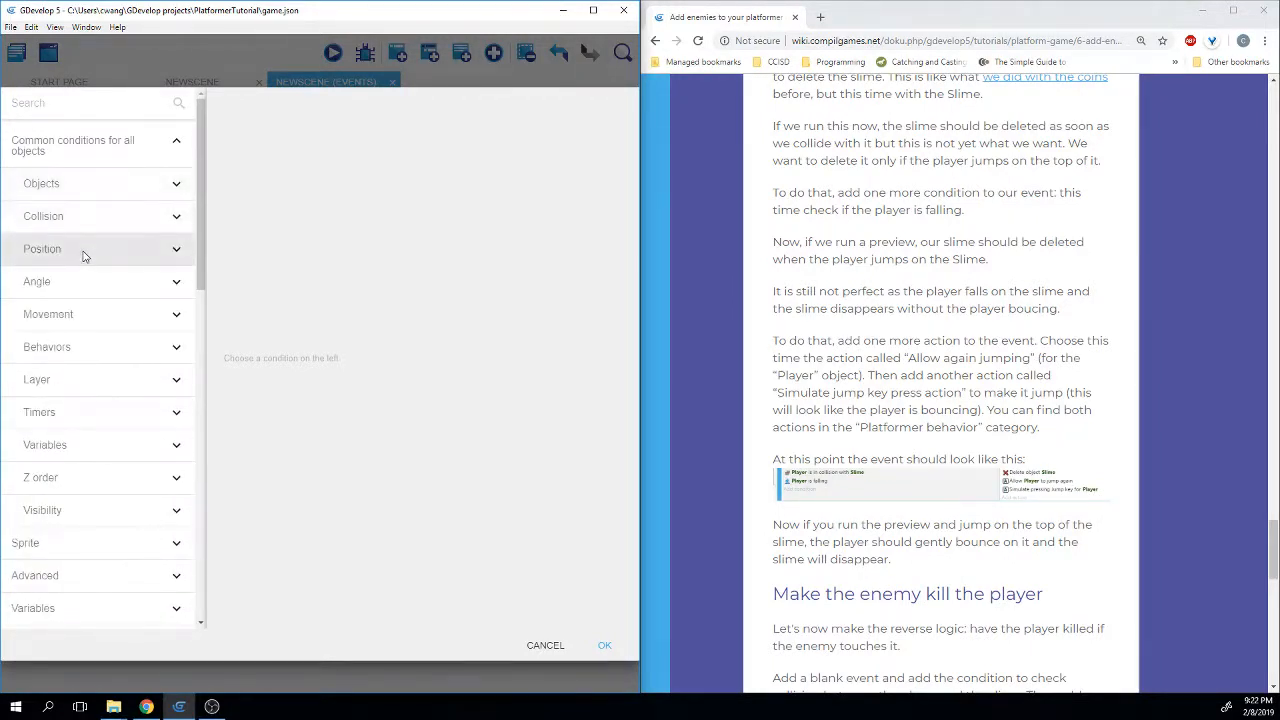
click(89, 318)
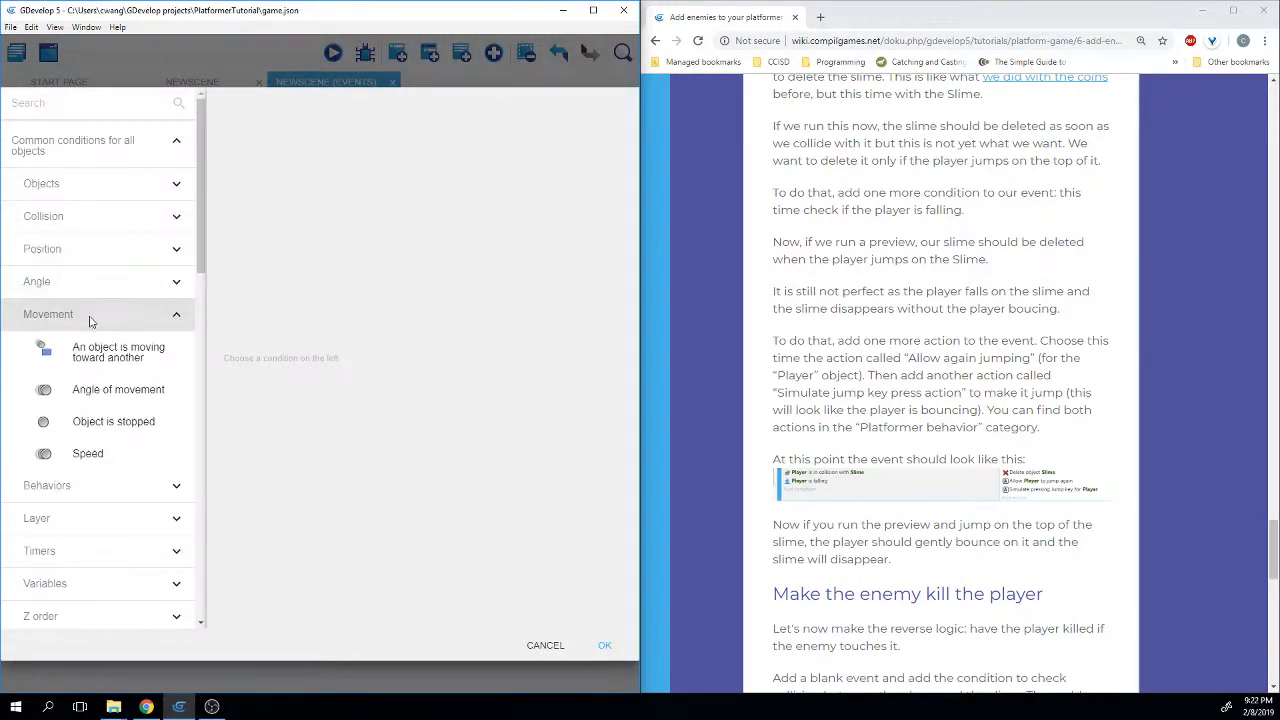
click(89, 318)
scroll(98, 382, down, 3)
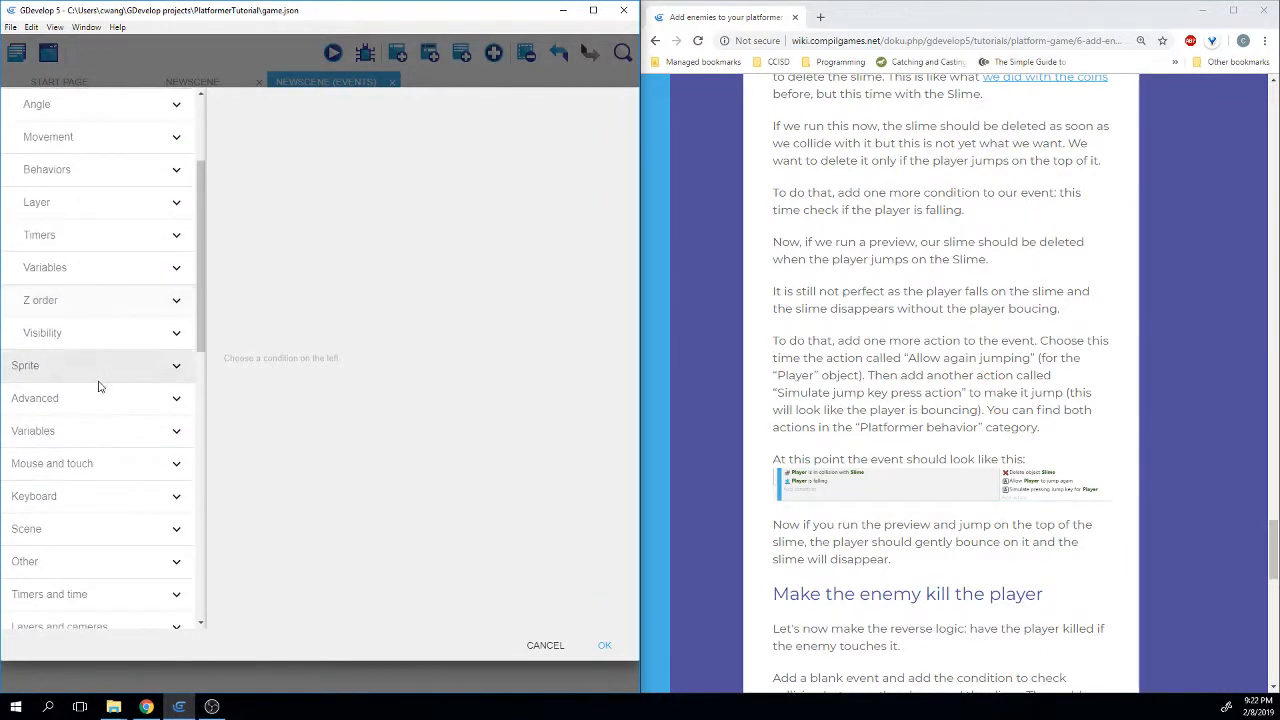
scroll(95, 380, down, 2)
scroll(60, 250, up, 5)
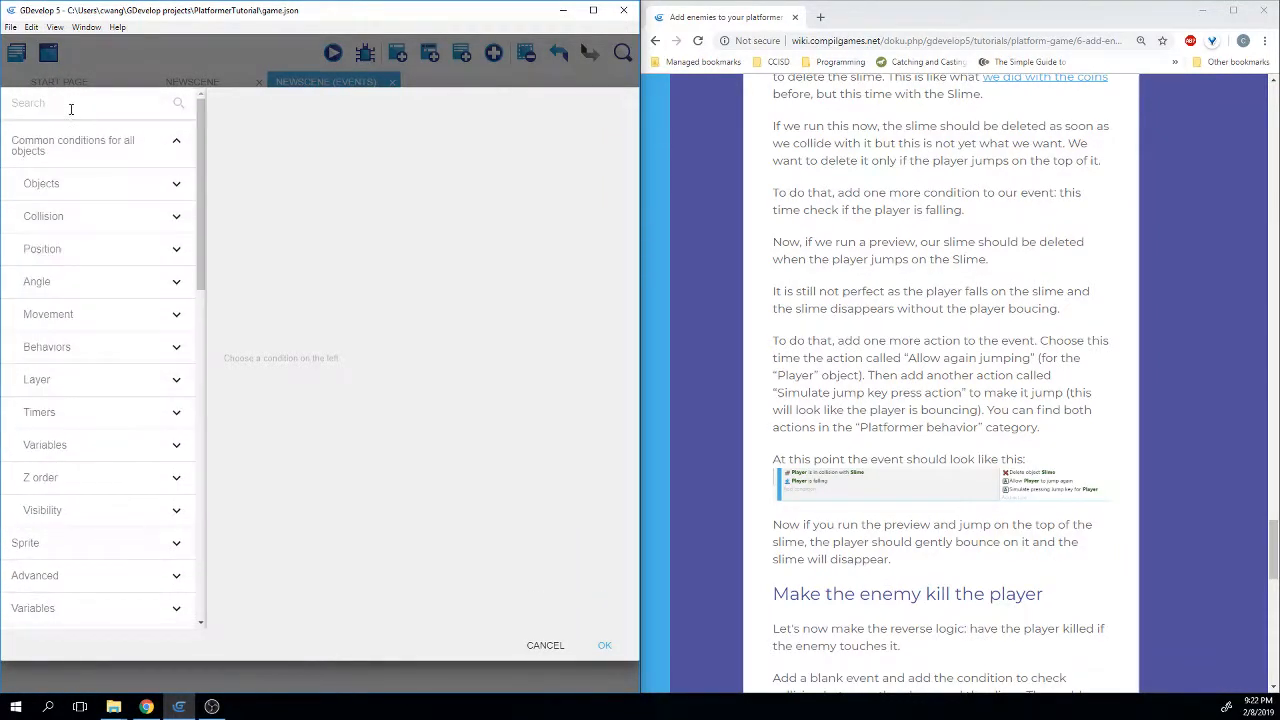
Search the conditions for "falling" and add the "Is falling" condition for Player to the Player and Slime collision event.
text(falling)
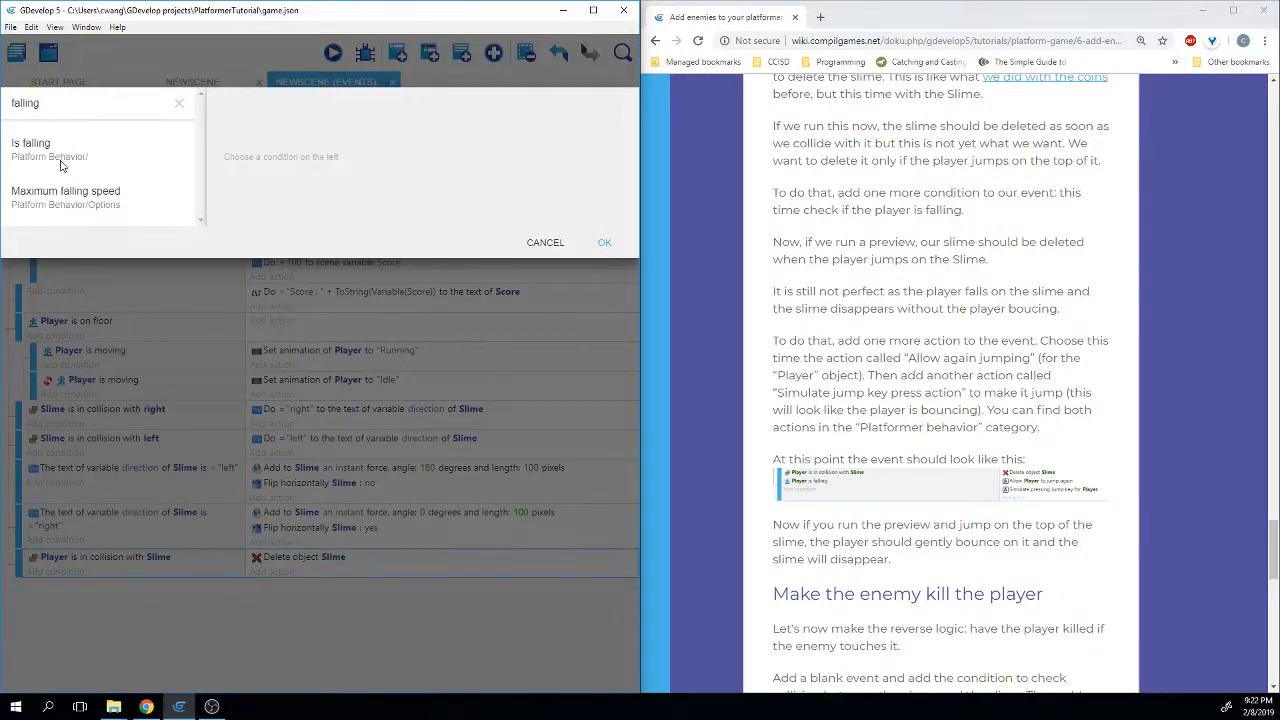
click(60, 160)
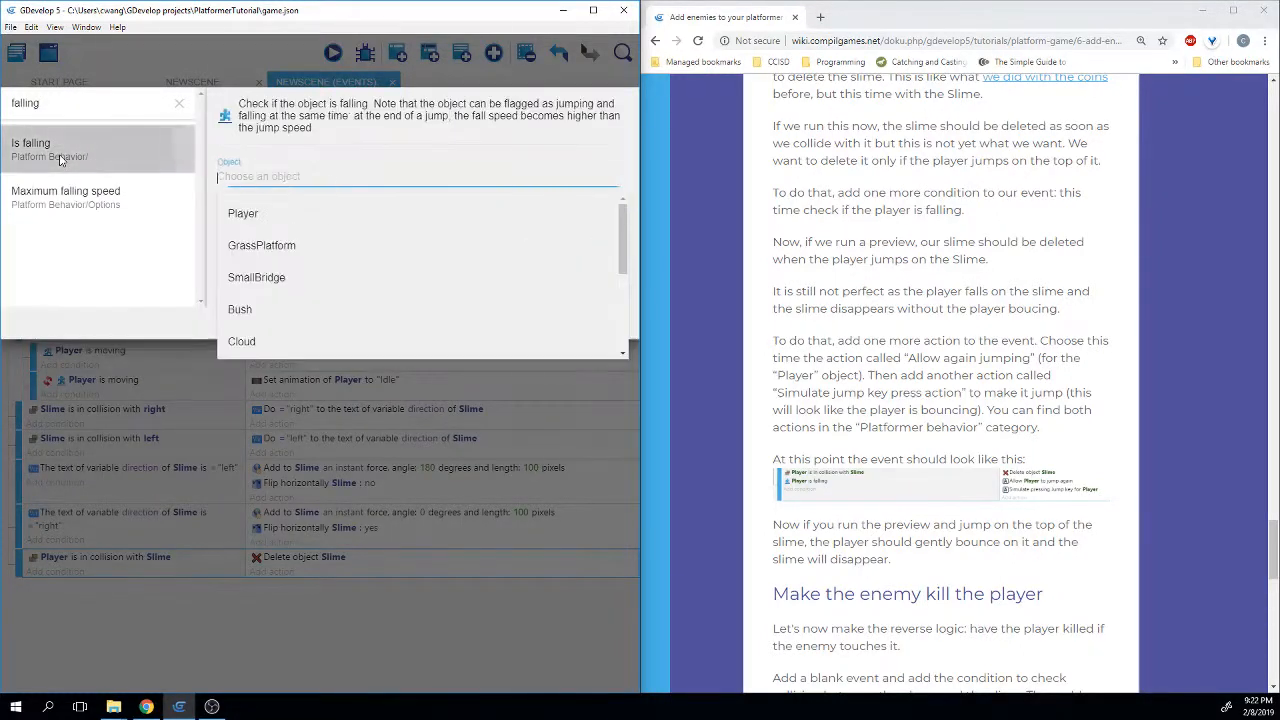
click(266, 216)
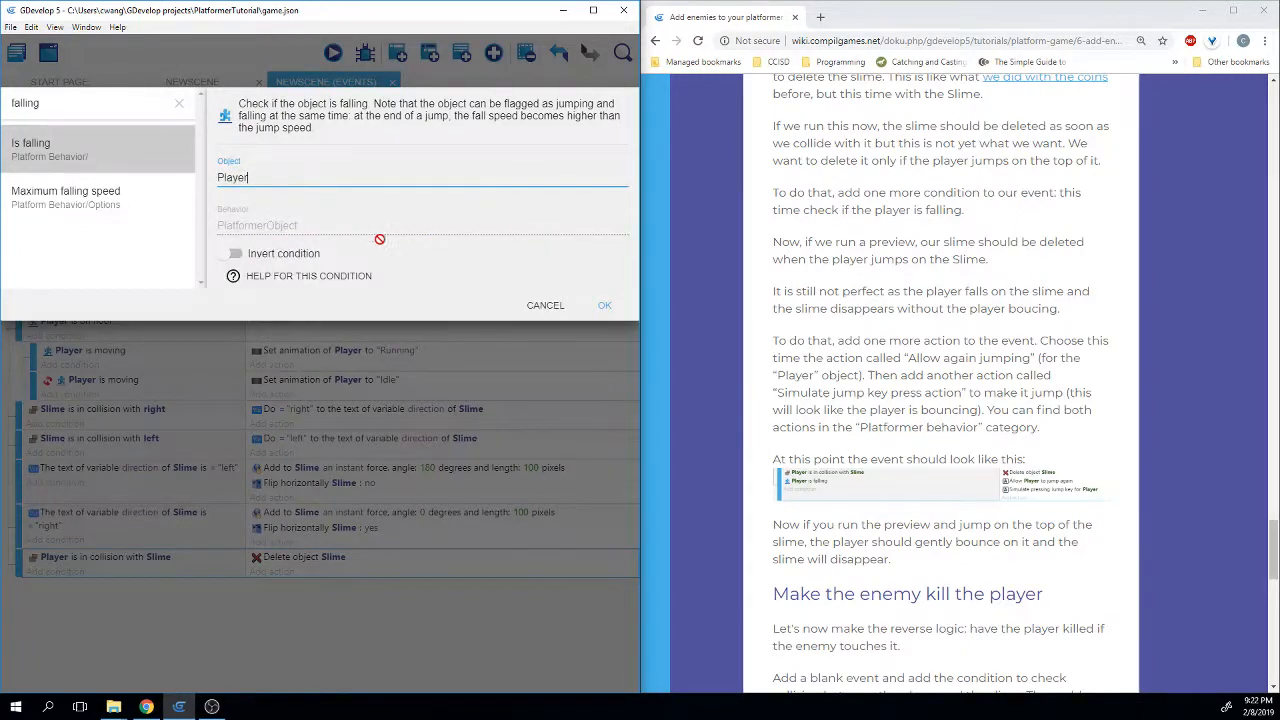
click(605, 305)
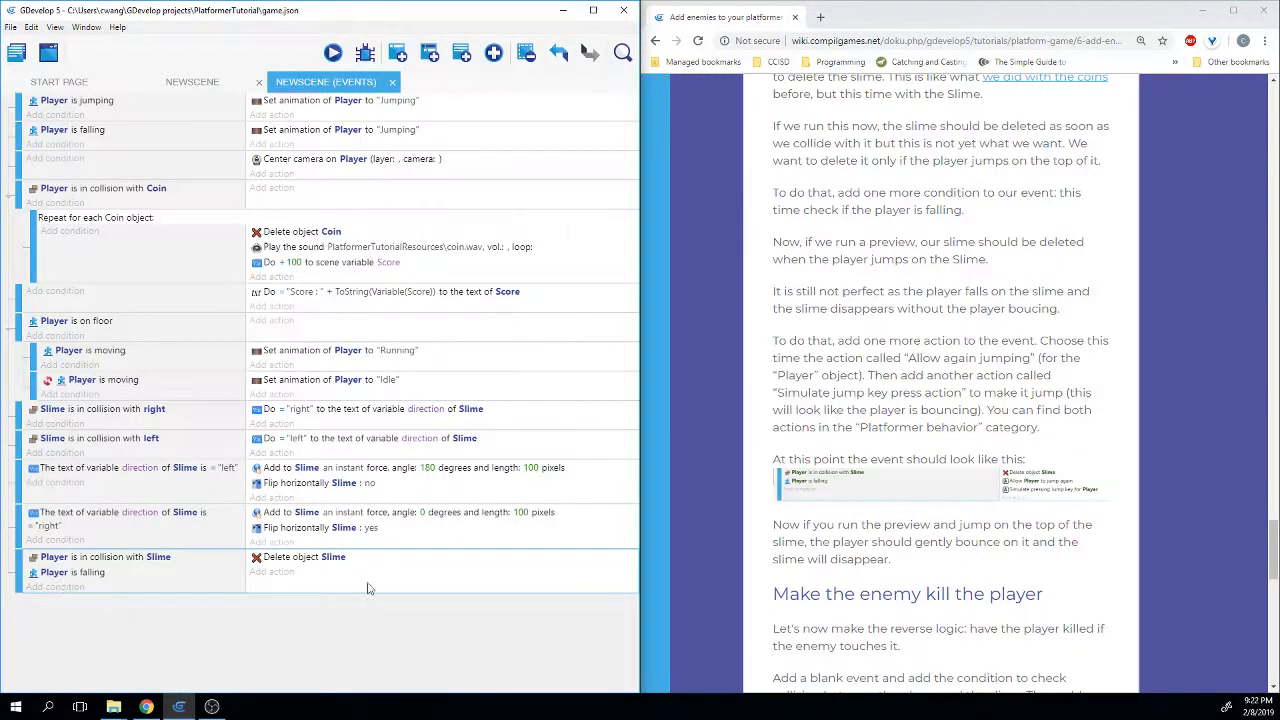
Preview the game and jump the player onto the slime to test the falling condition, then close the preview.
drag(936, 241, 1000, 263)
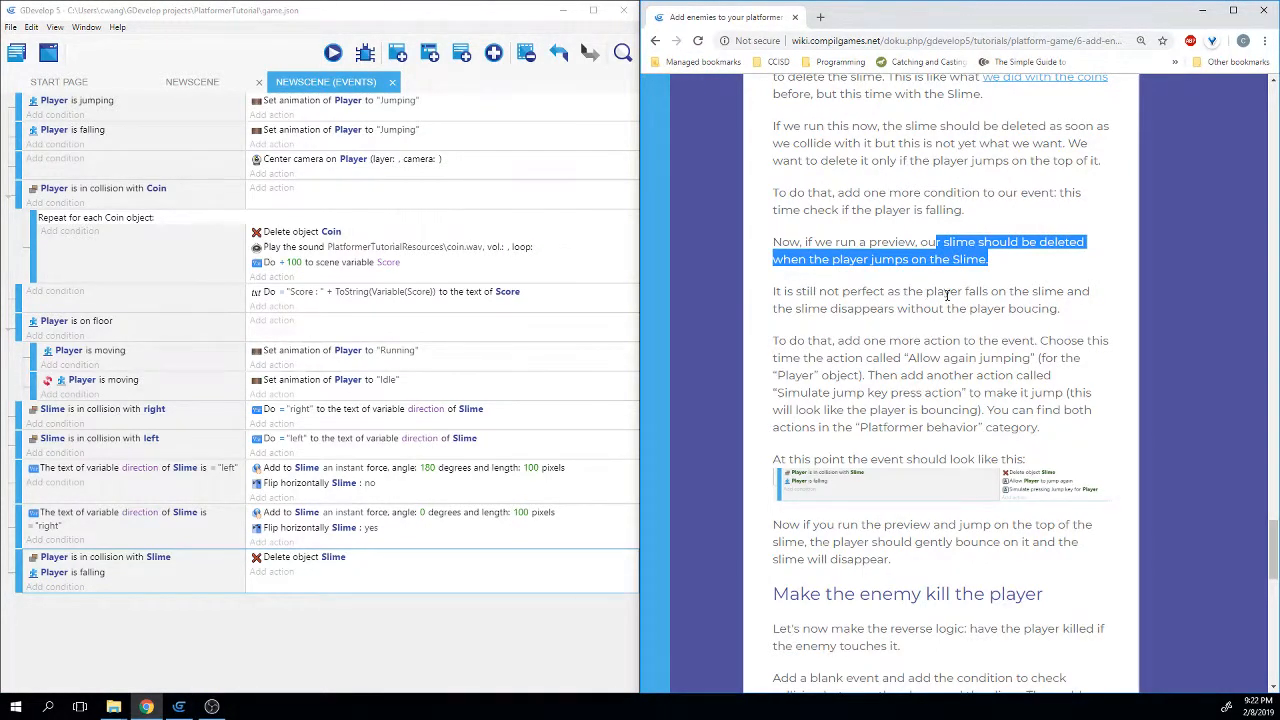
click(366, 54)
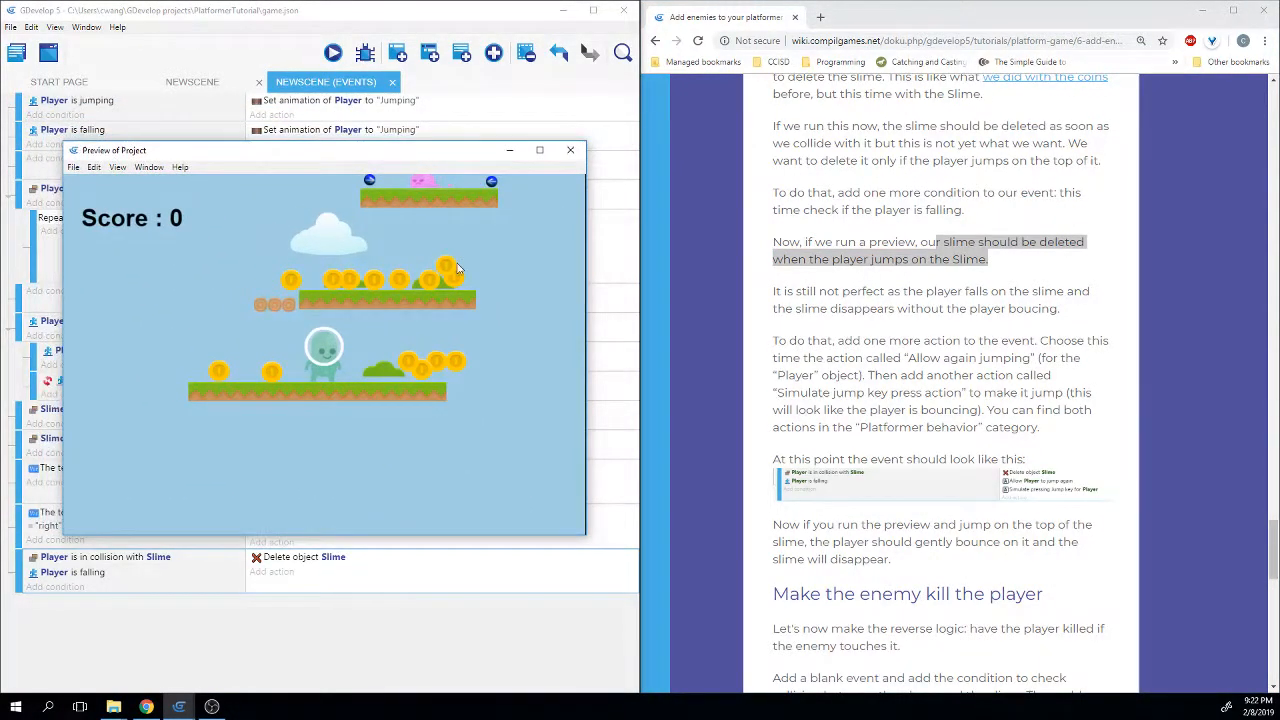
key(Left)
key(space)
key(Right)
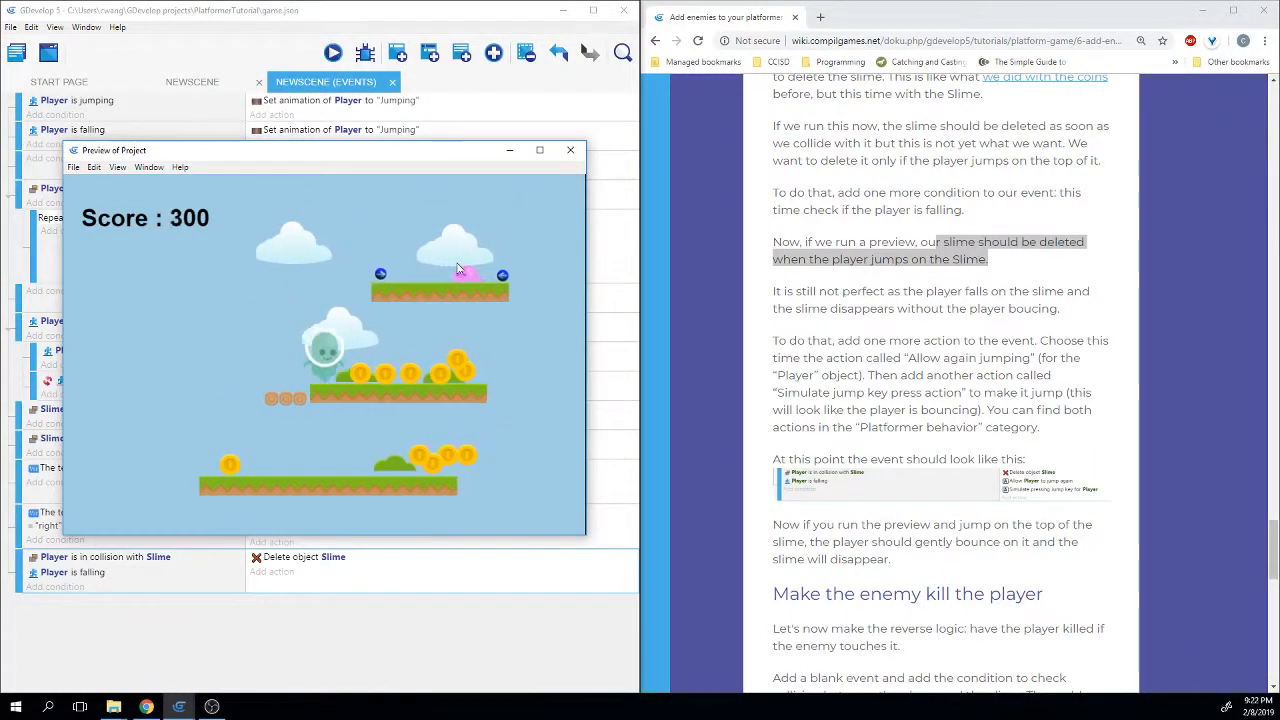
key(space)
key(Right)
key(Left)
key(space)
key(Right)
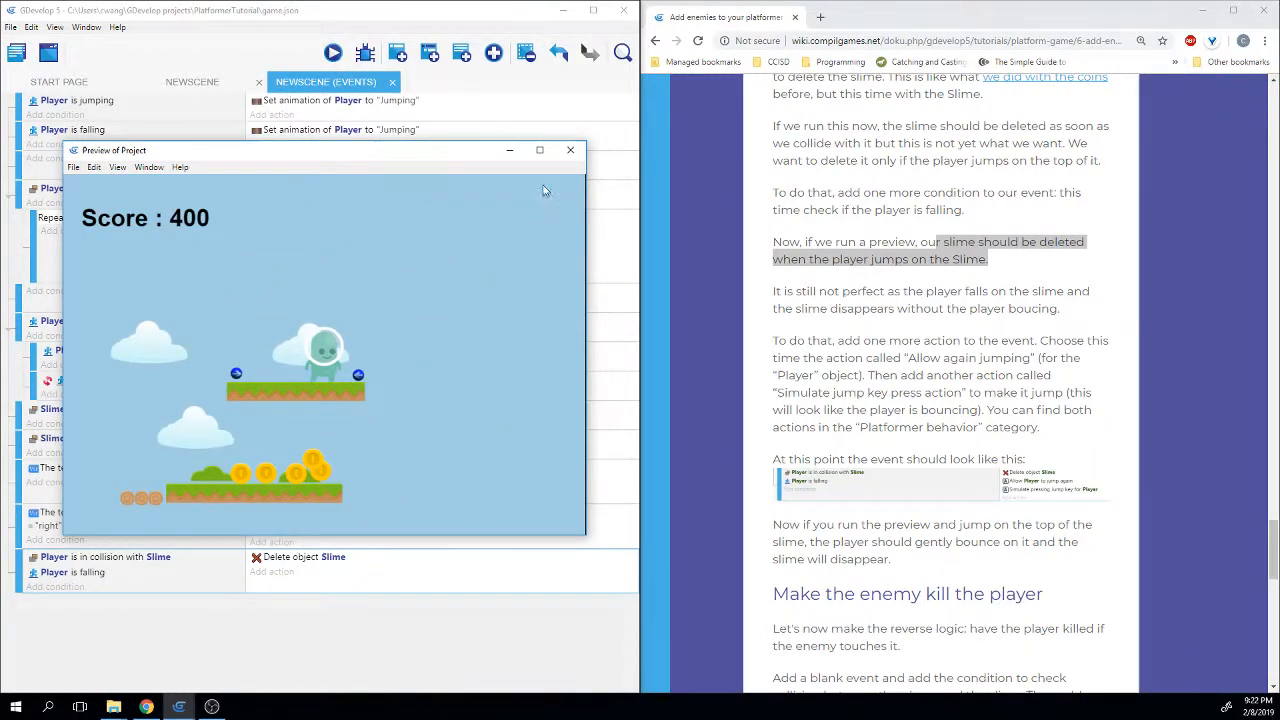
click(570, 150)
Read the tutorial's instructions on making the player bounce with the "Allow again jumping" and "Simulate jump key press" actions.
click(860, 424)
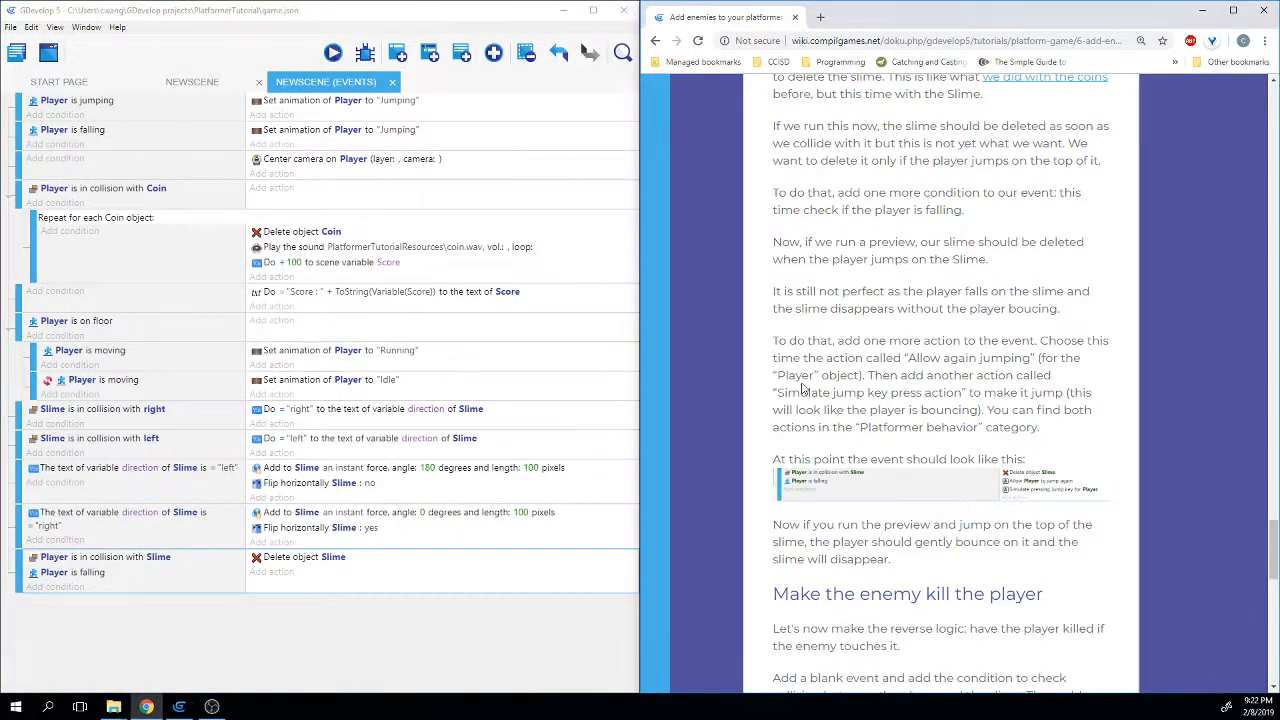
scroll(818, 350, down, 2)
drag(928, 162, 1040, 168)
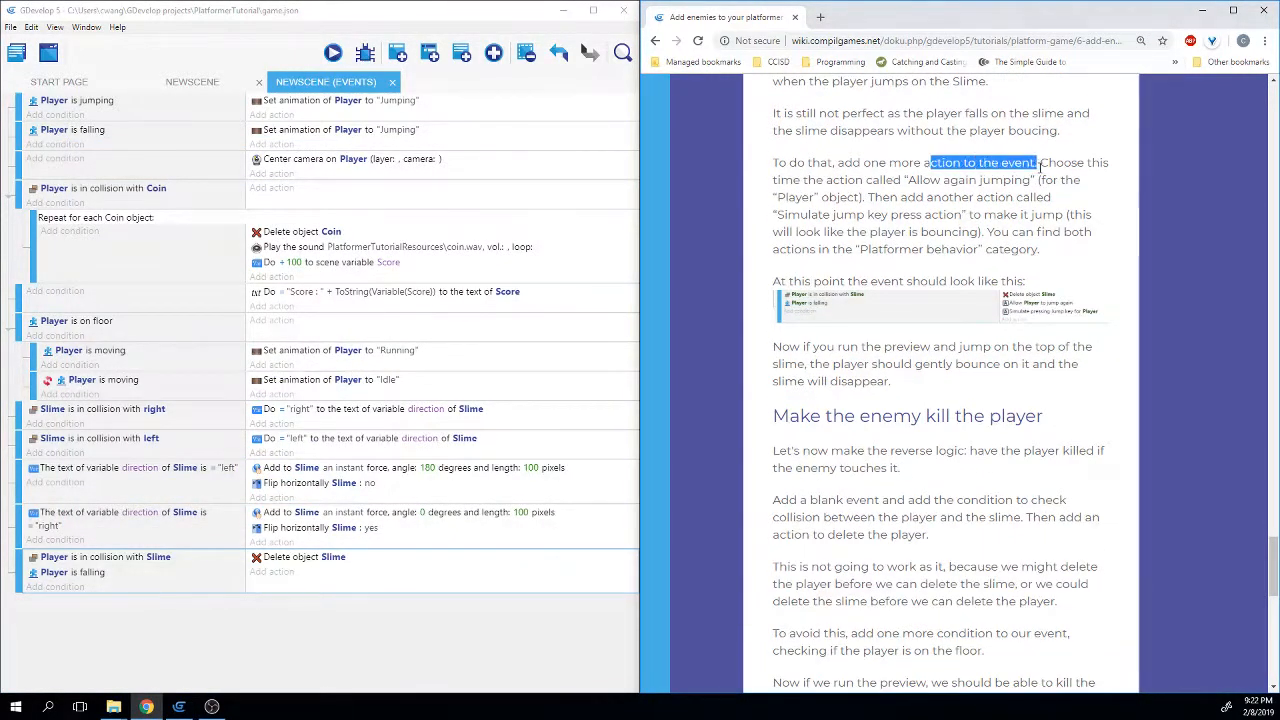
click(1028, 165)
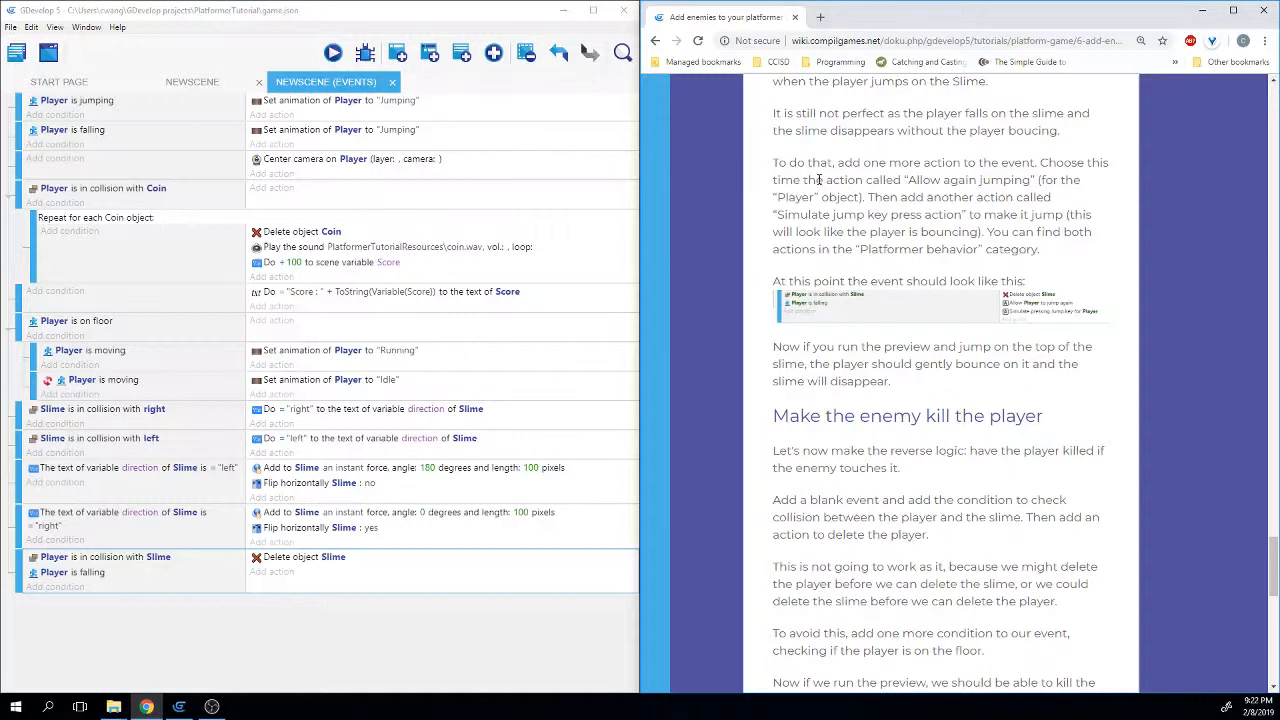
drag(903, 181, 1033, 181)
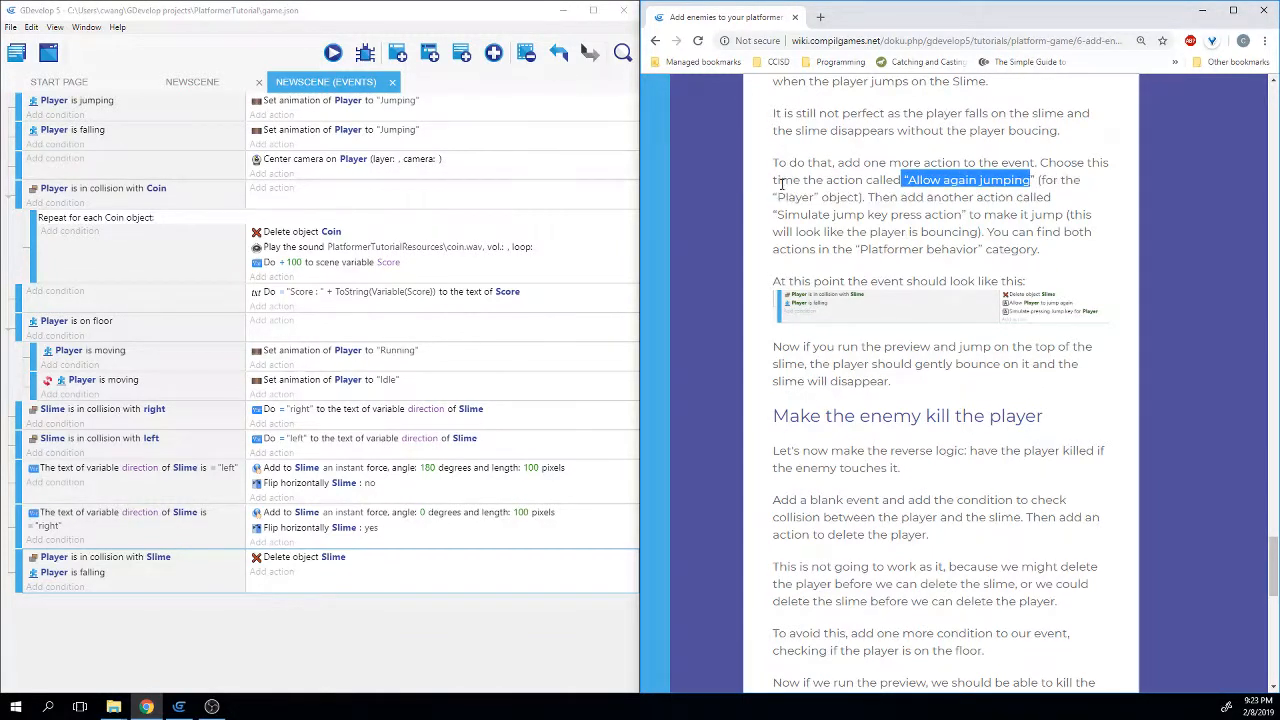
drag(772, 198, 857, 205)
click(894, 198)
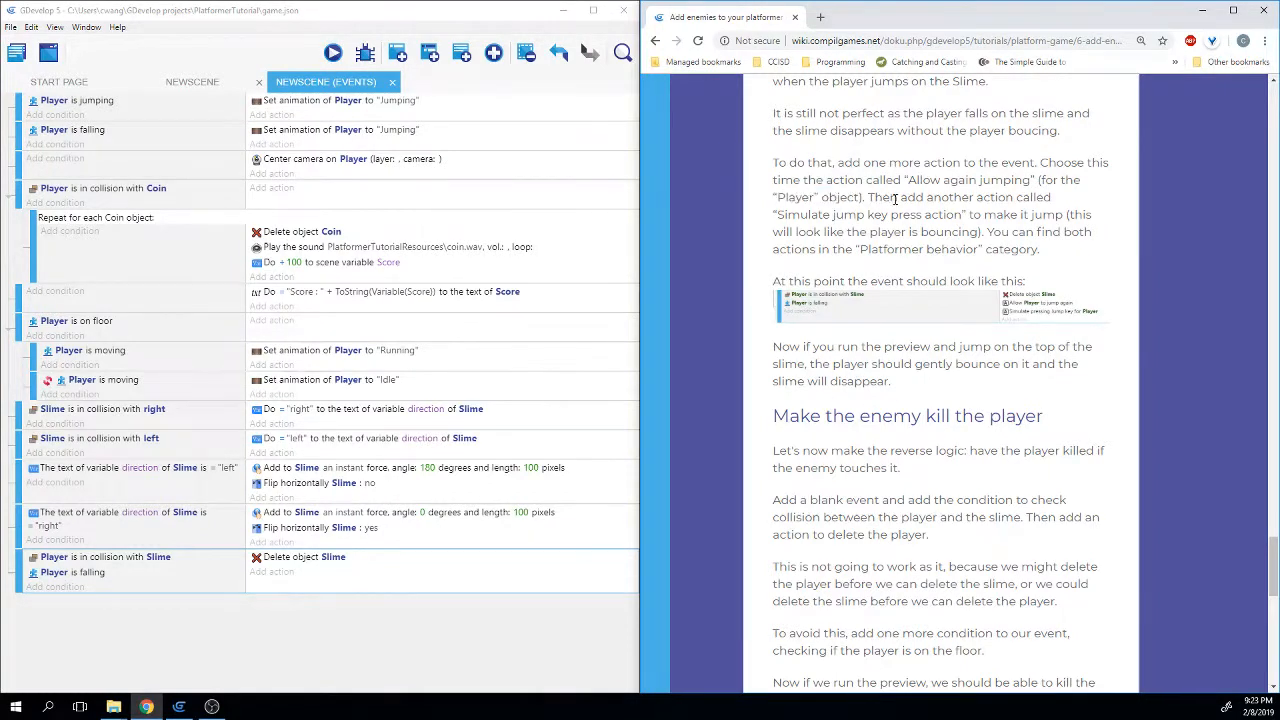
drag(778, 214, 967, 214)
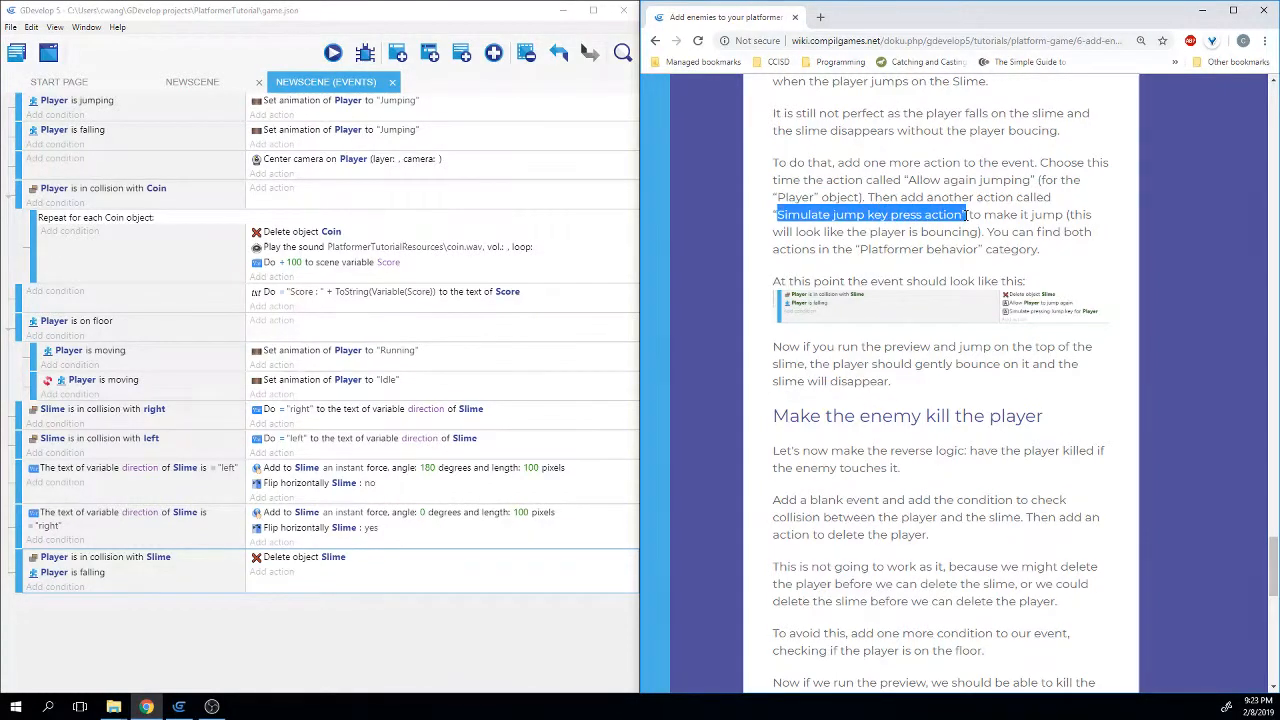
drag(798, 231, 986, 234)
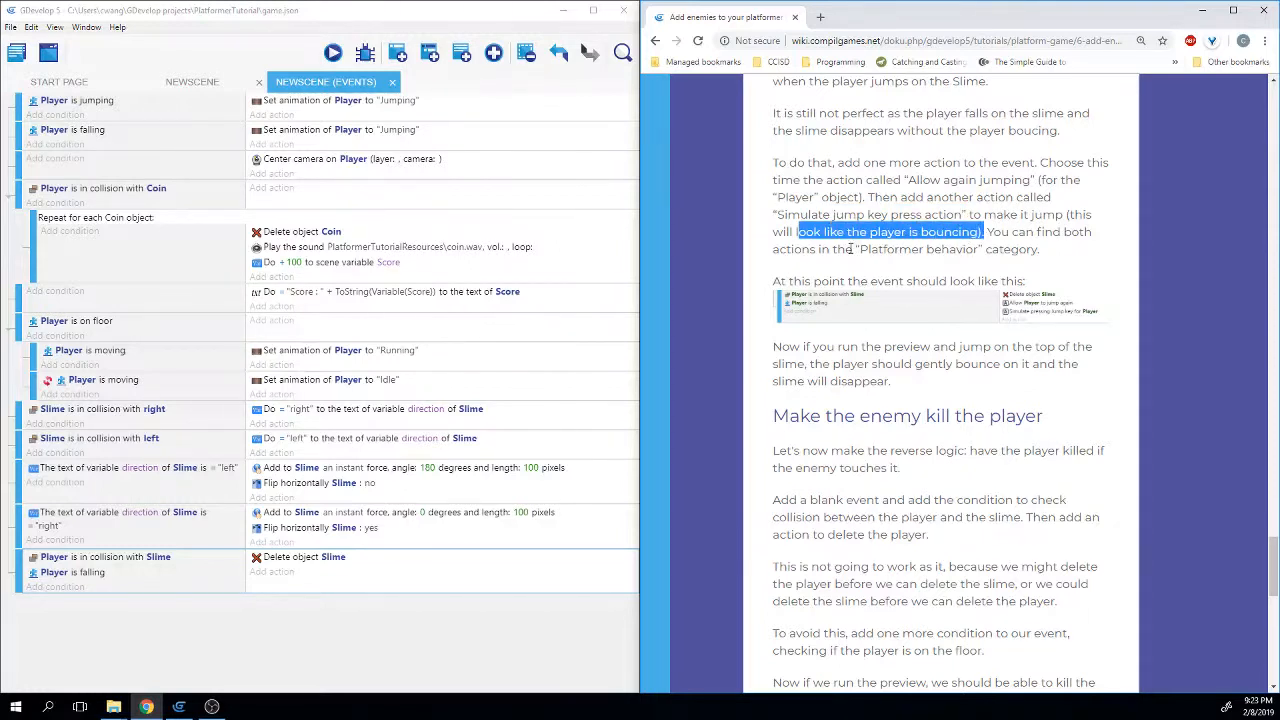
drag(853, 249, 1019, 250)
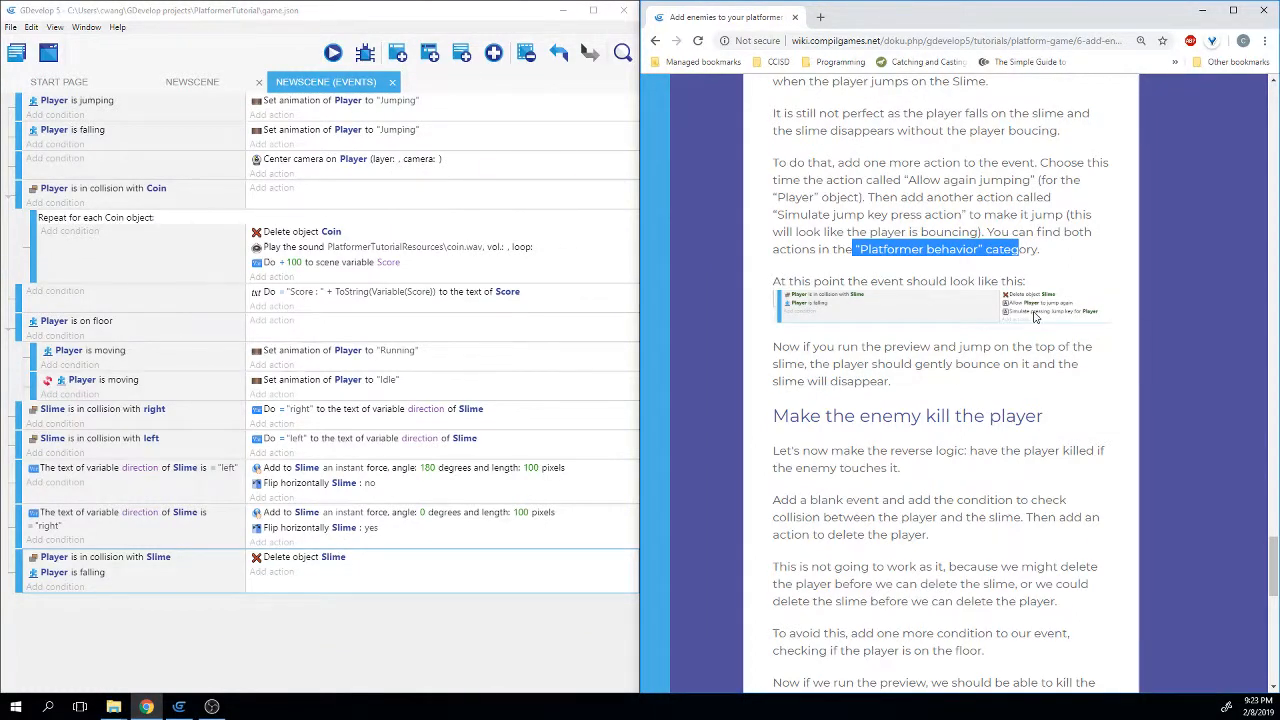
Add the Platform Behavior action "Allow again jumping" for Player to the Player and Slime collision event.
click(278, 571)
scroll(117, 289, down, 3)
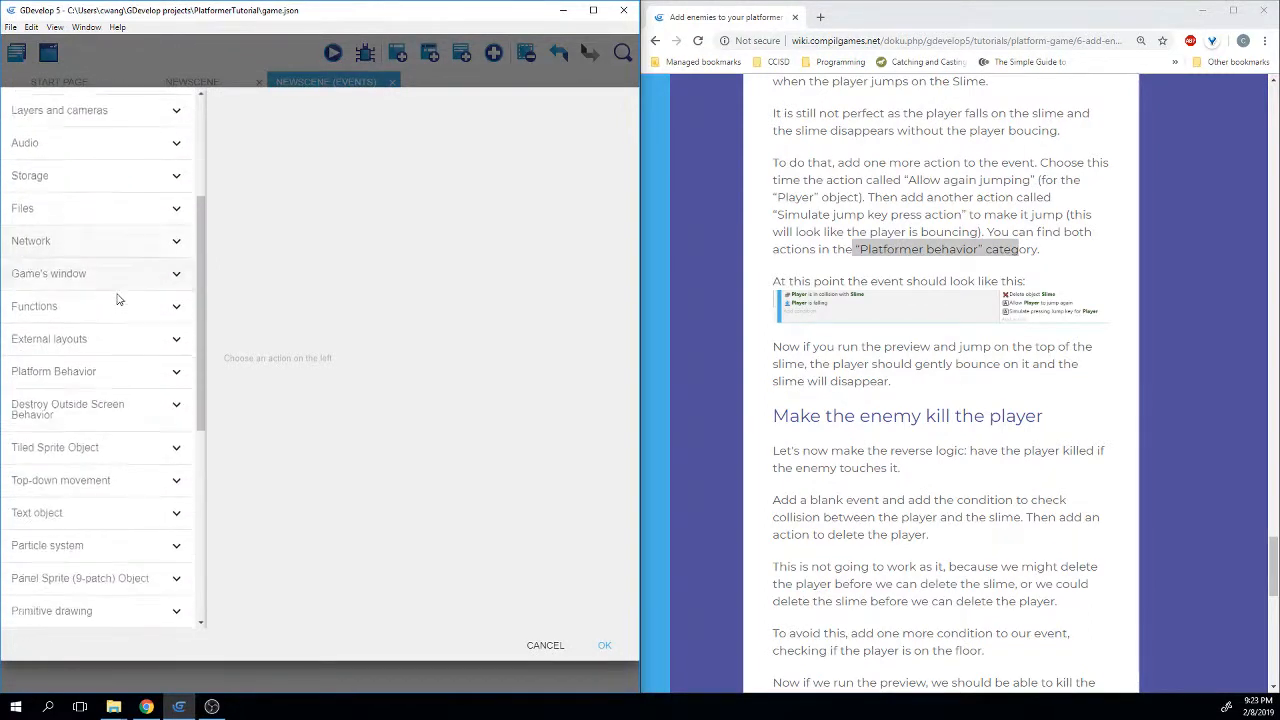
click(100, 331)
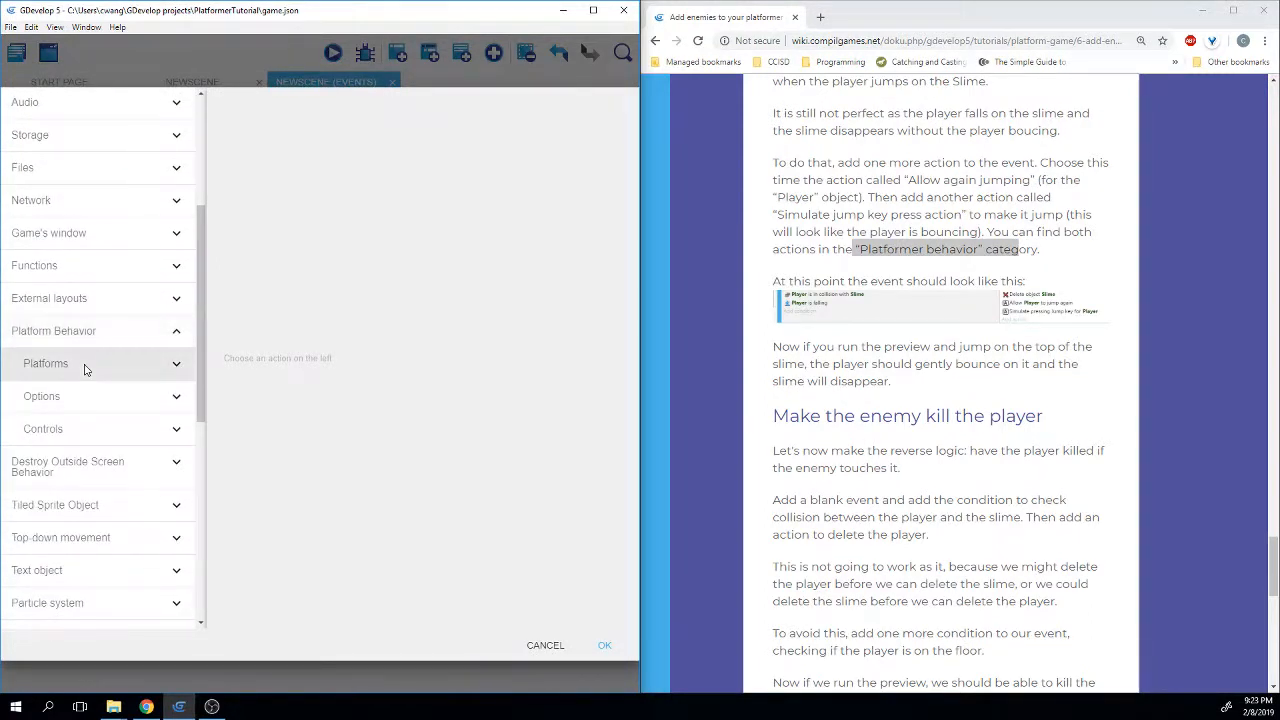
click(80, 398)
scroll(85, 405, down, 2)
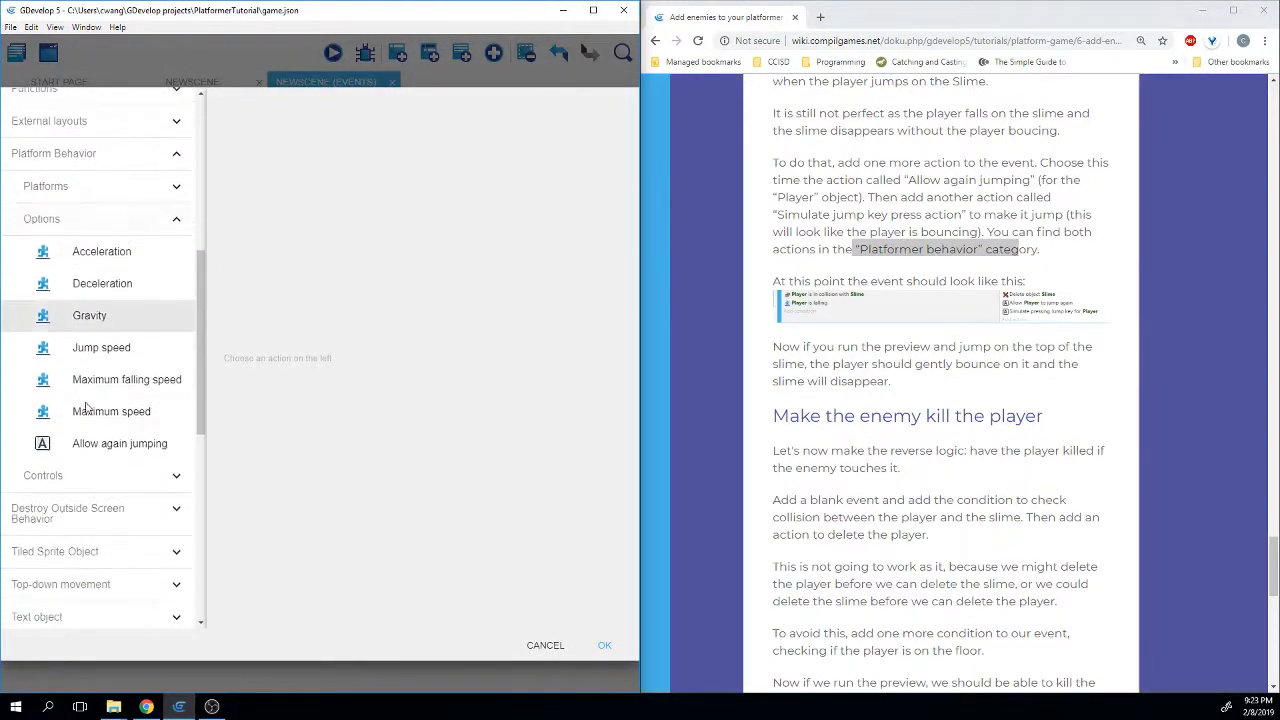
scroll(86, 407, up, 1)
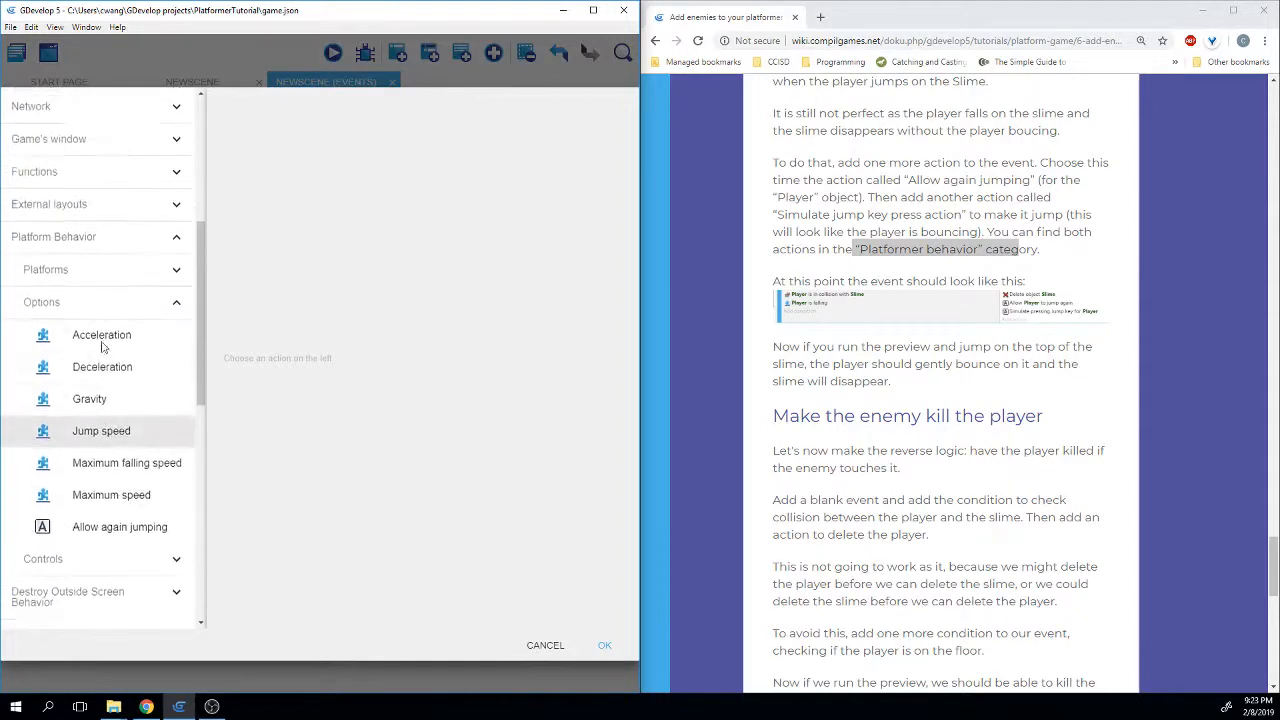
click(120, 533)
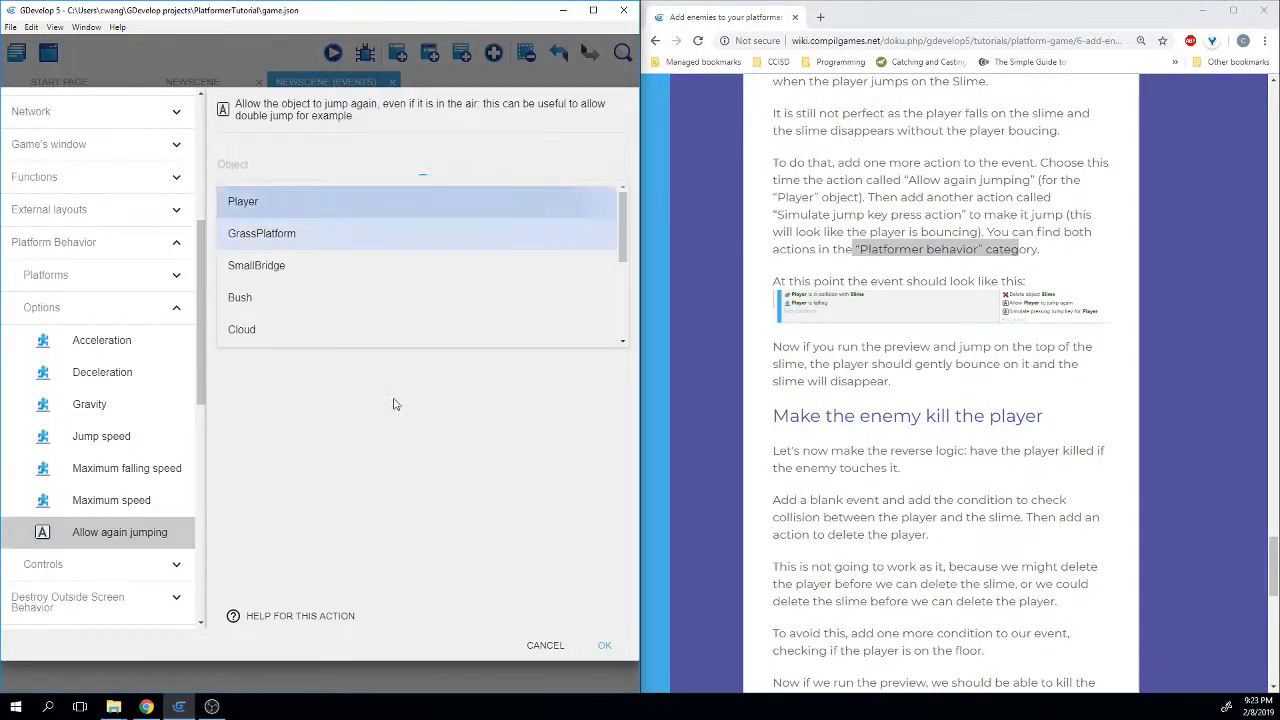
click(303, 200)
click(602, 644)
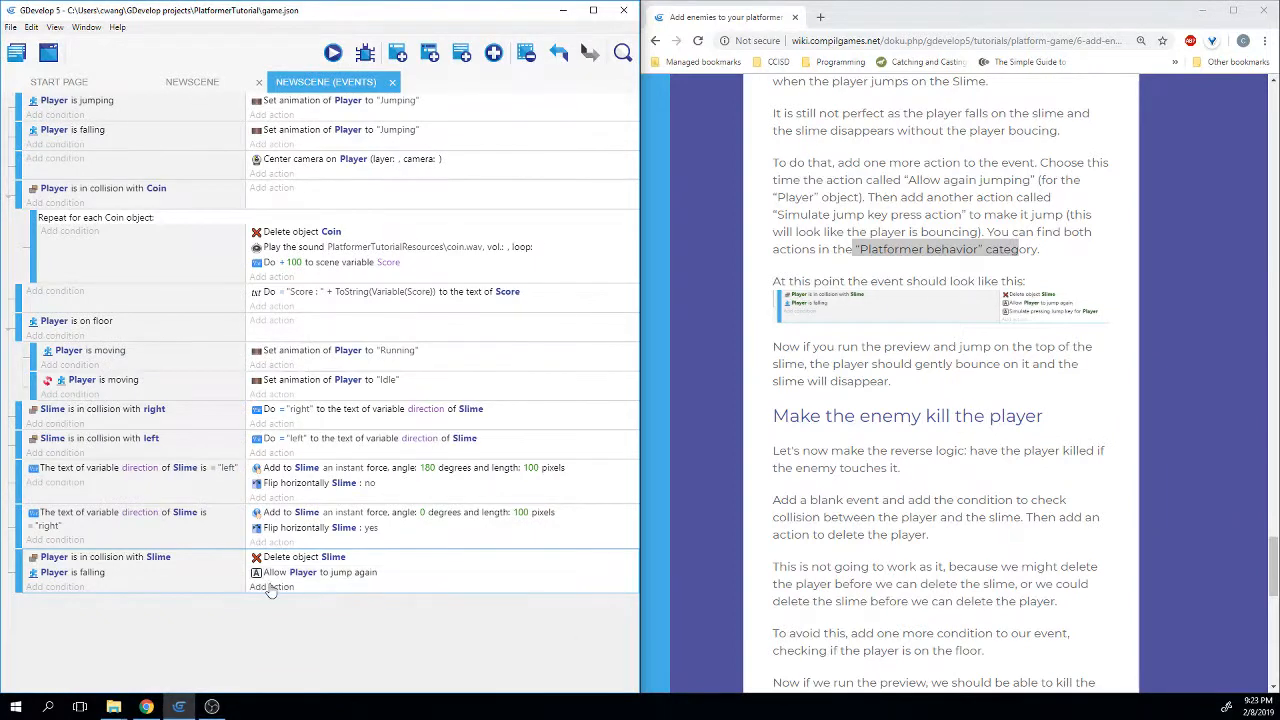
Add the Platform Behavior action "Simulate jump key press" for Player to the Player and Slime collision event, and save the project.
click(268, 583)
scroll(85, 300, down, 3)
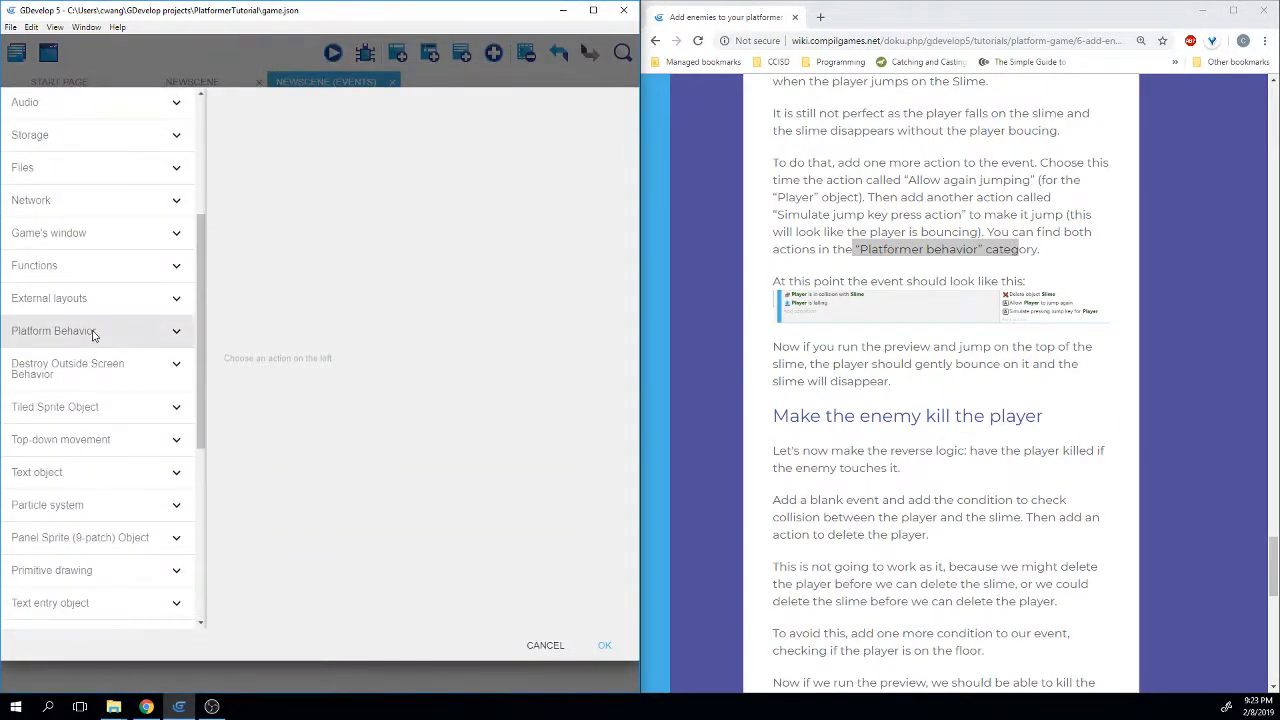
click(92, 333)
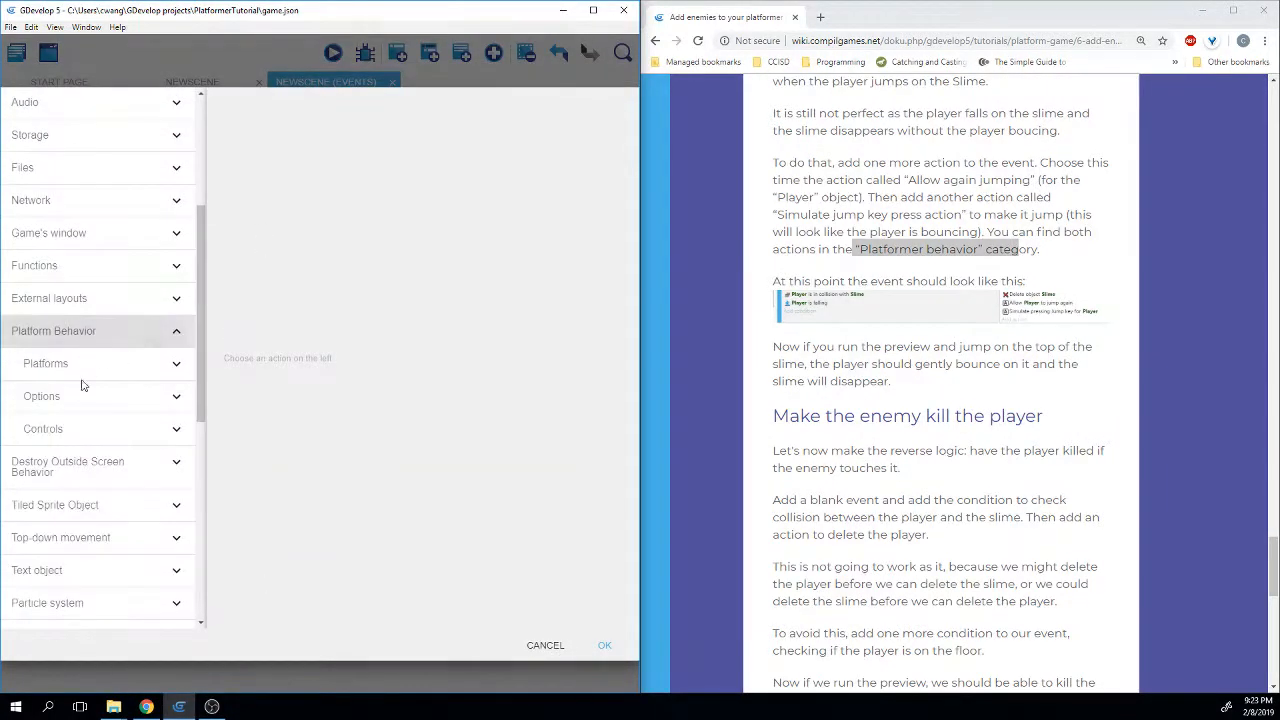
click(66, 429)
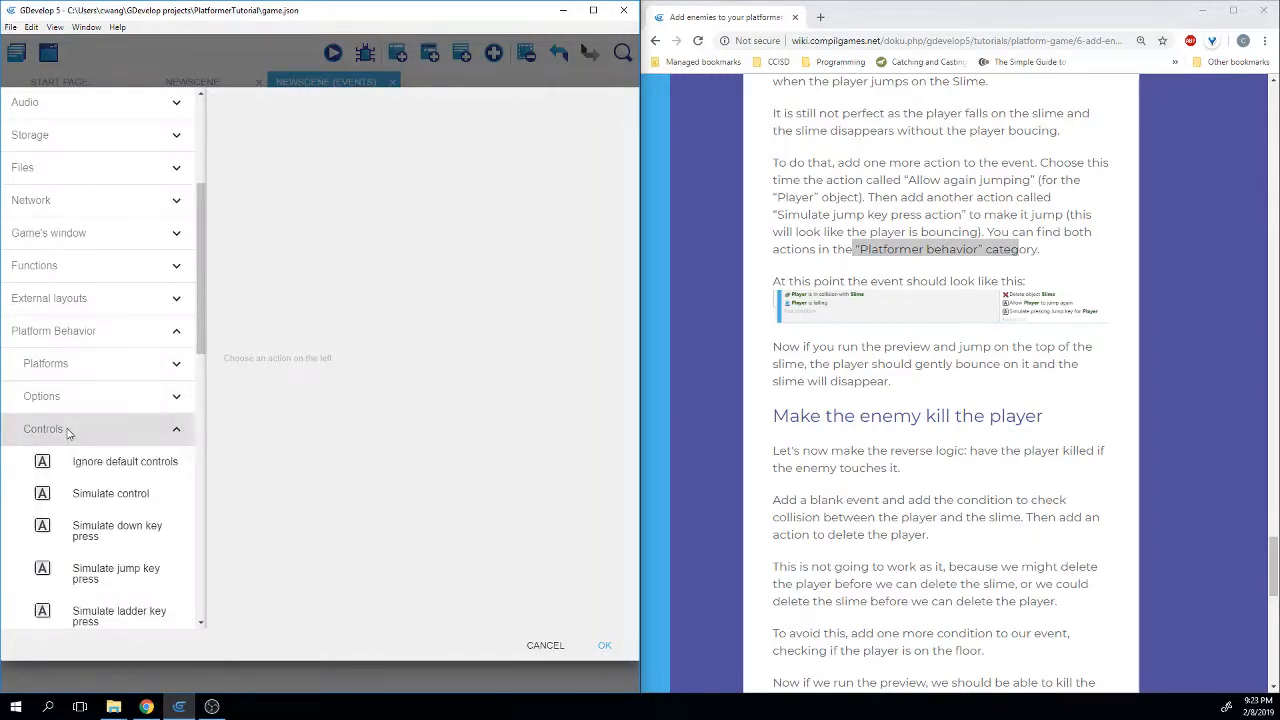
scroll(68, 436, down, 1)
scroll(68, 436, down, 1)
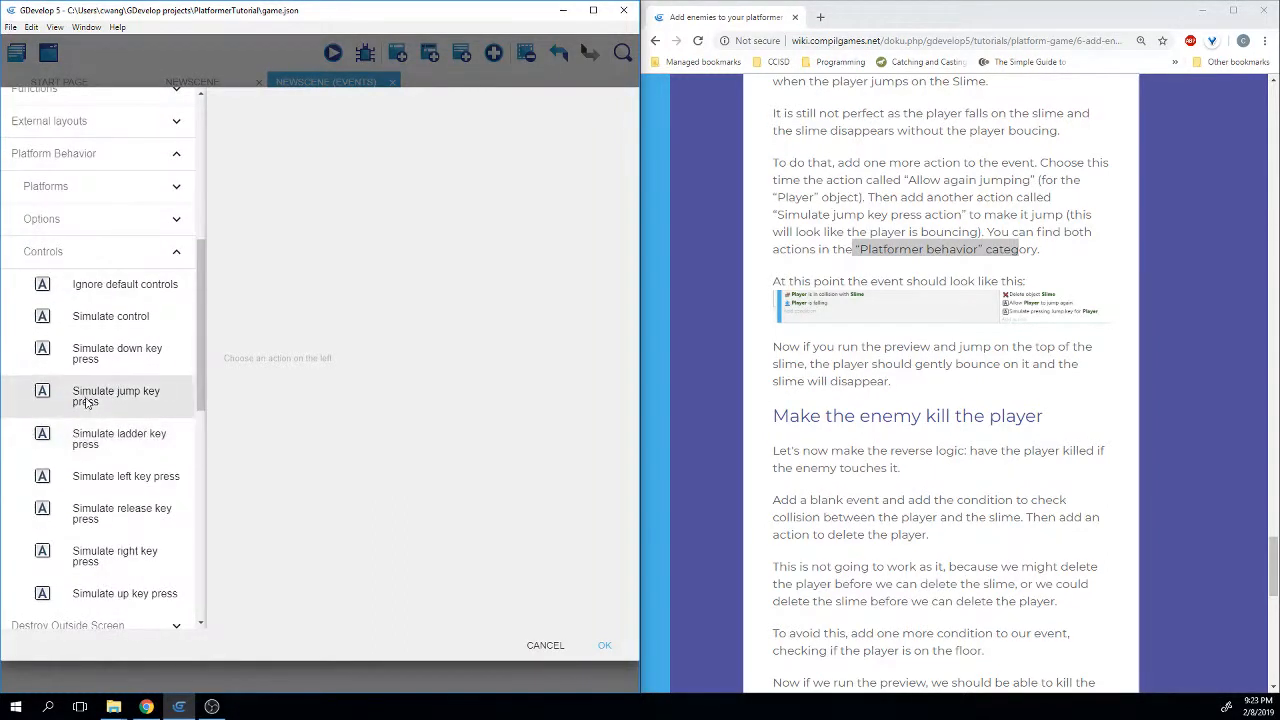
click(86, 401)
click(315, 190)
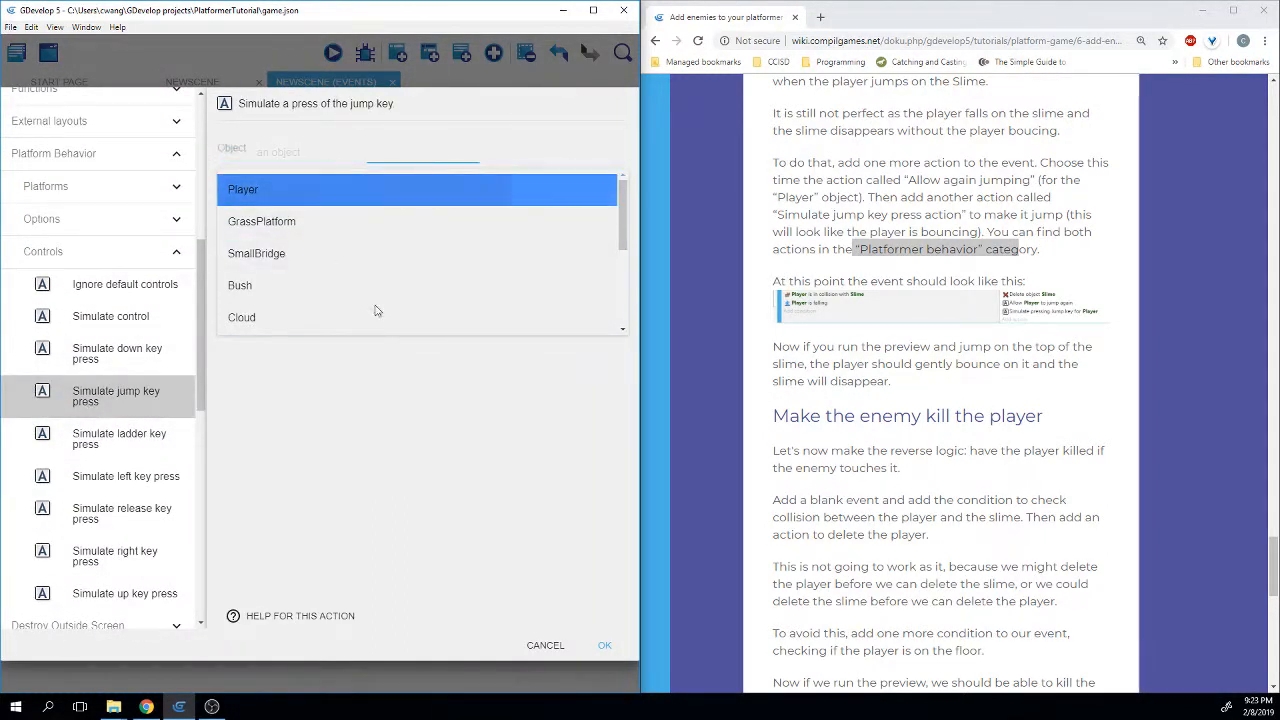
click(604, 644)
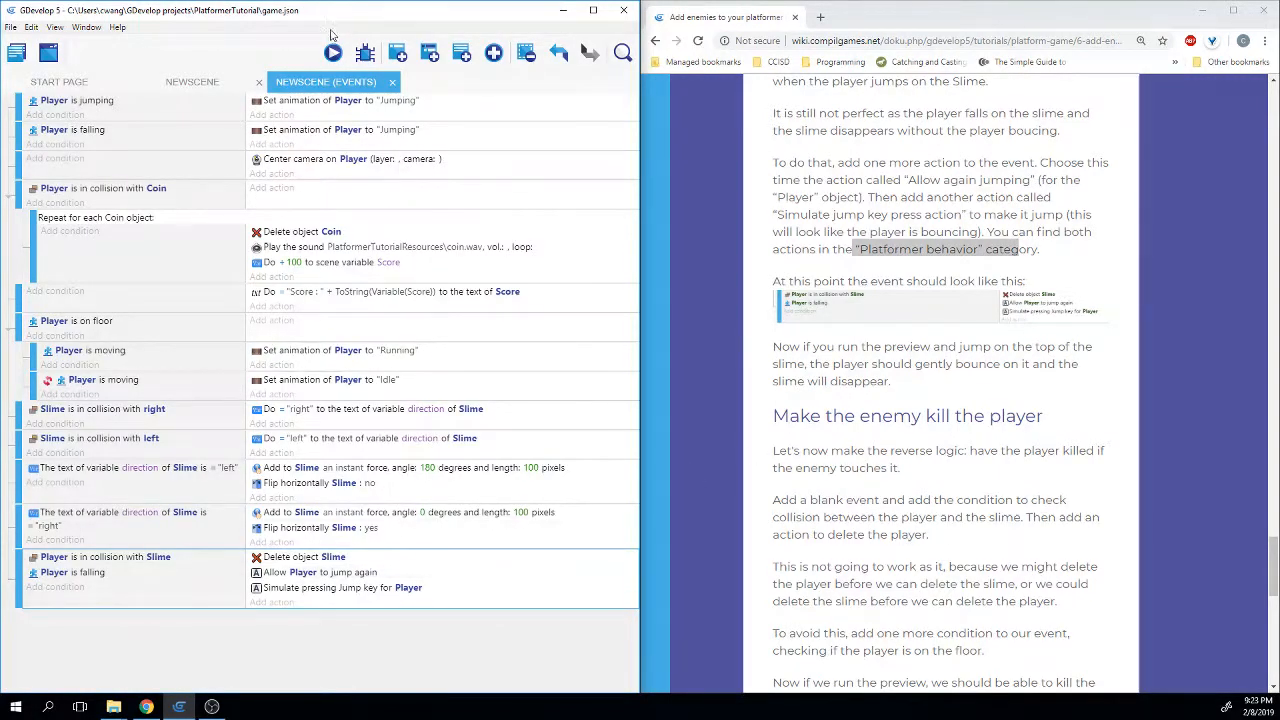
key(ctrl+s)
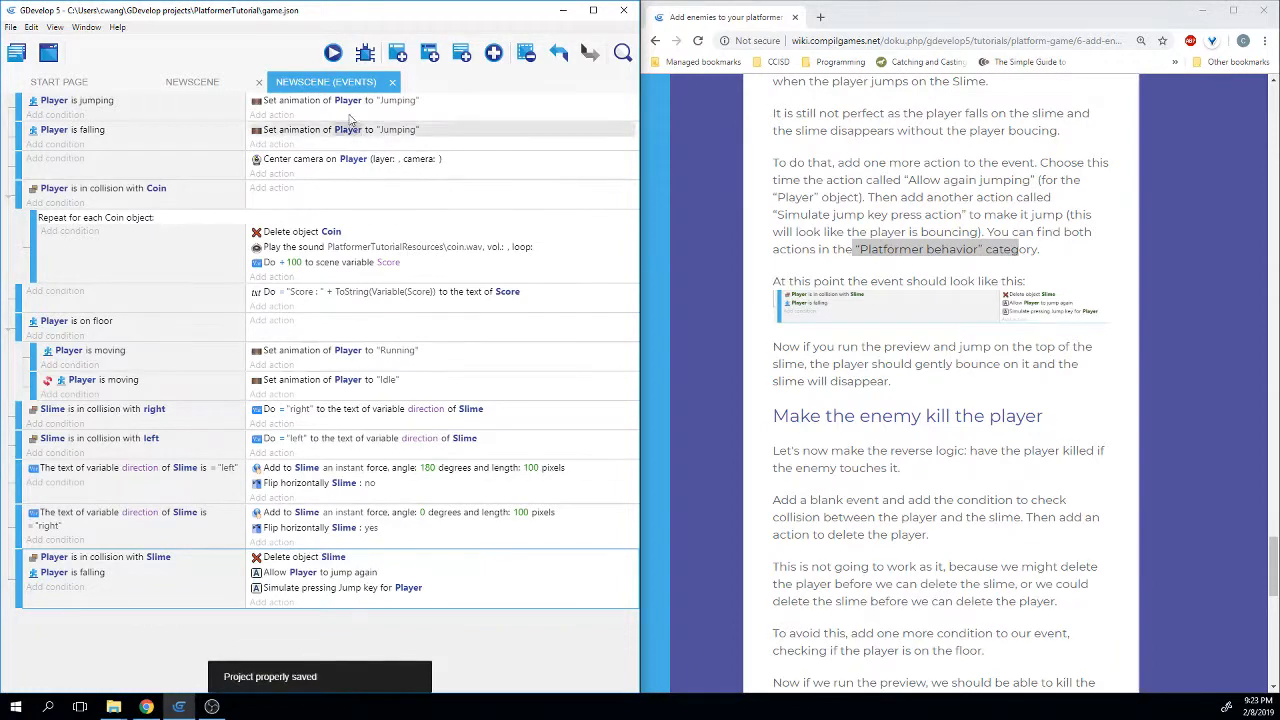
Preview the game and jump the player onto the slime to test the bounce, then close the preview.
click(333, 54)
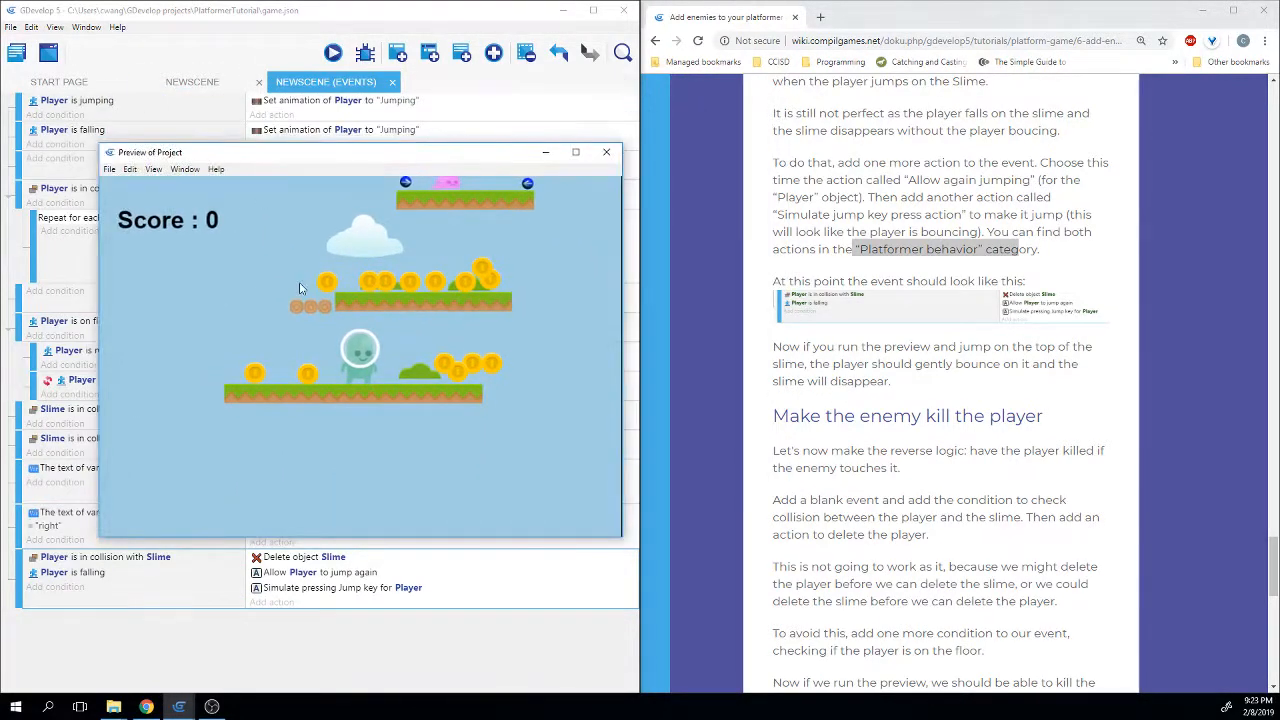
key(Left)
key(space)
key(Right)
key(space)
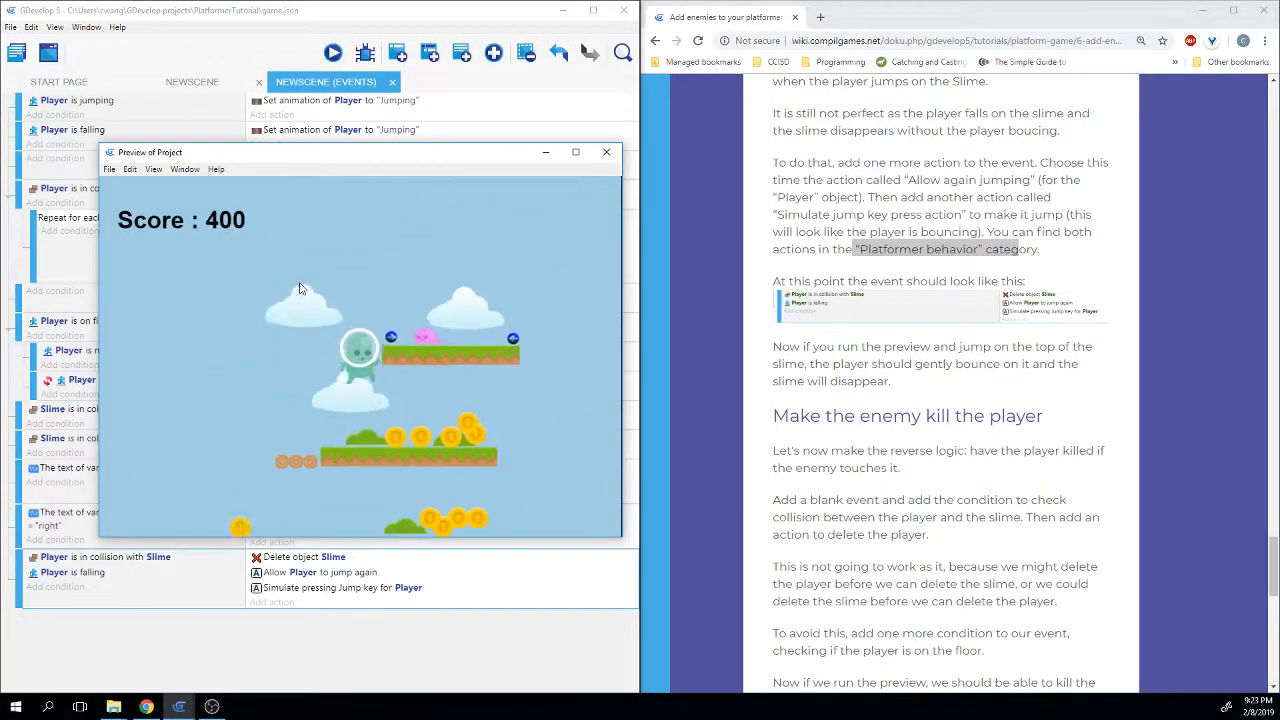
key(Right)
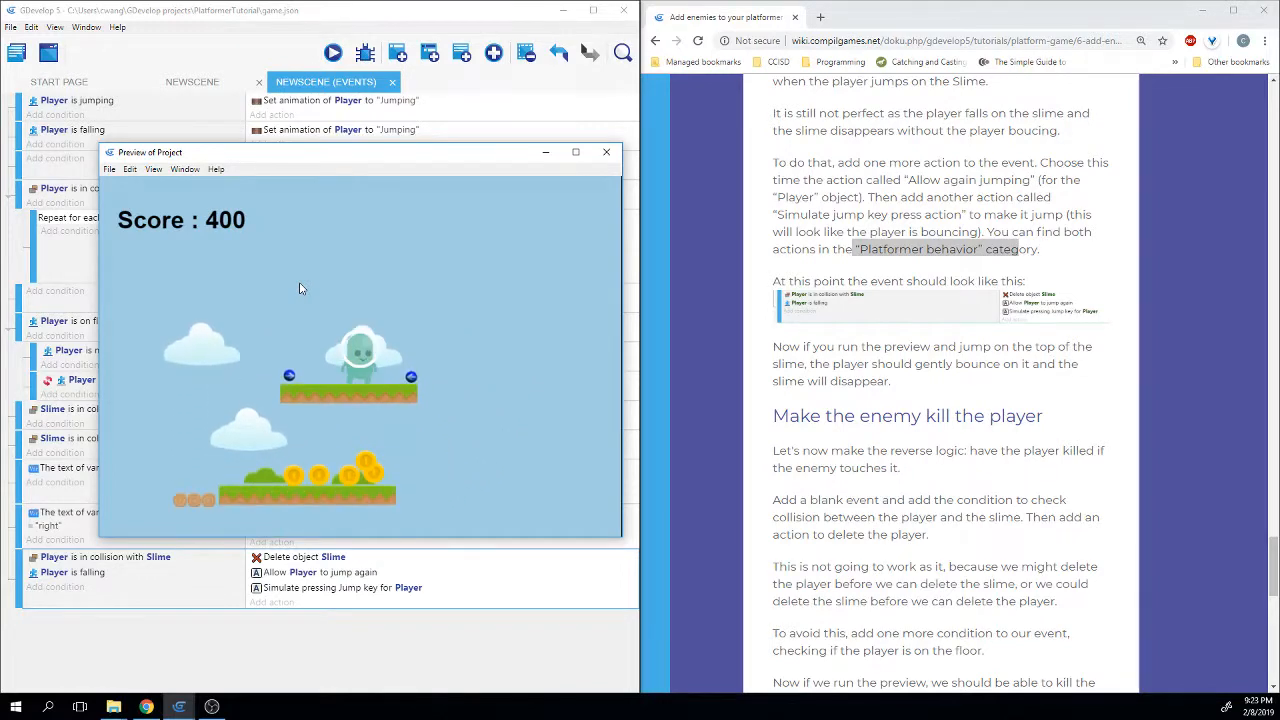
click(607, 153)
Following the tutorial's "Make the enemy kill the player" section, add a blank event below the Player and Slime collision event.
scroll(710, 365, down, 3)
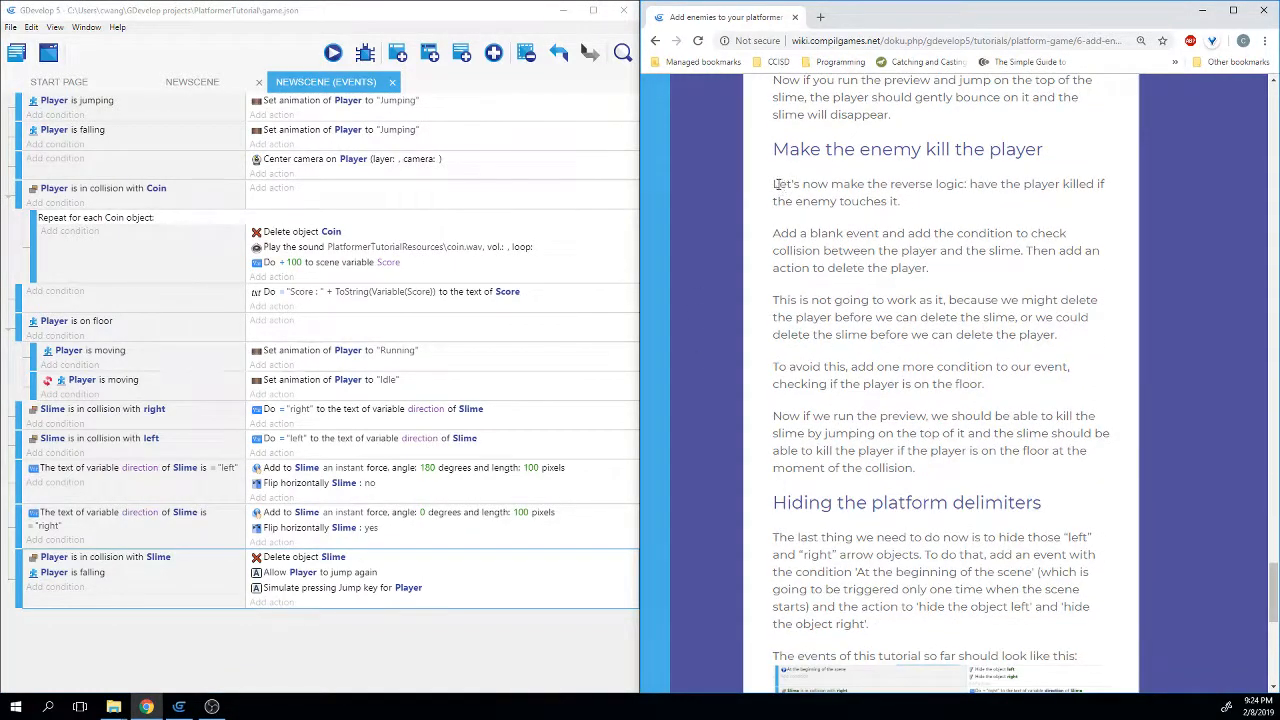
drag(776, 184, 968, 213)
click(968, 205)
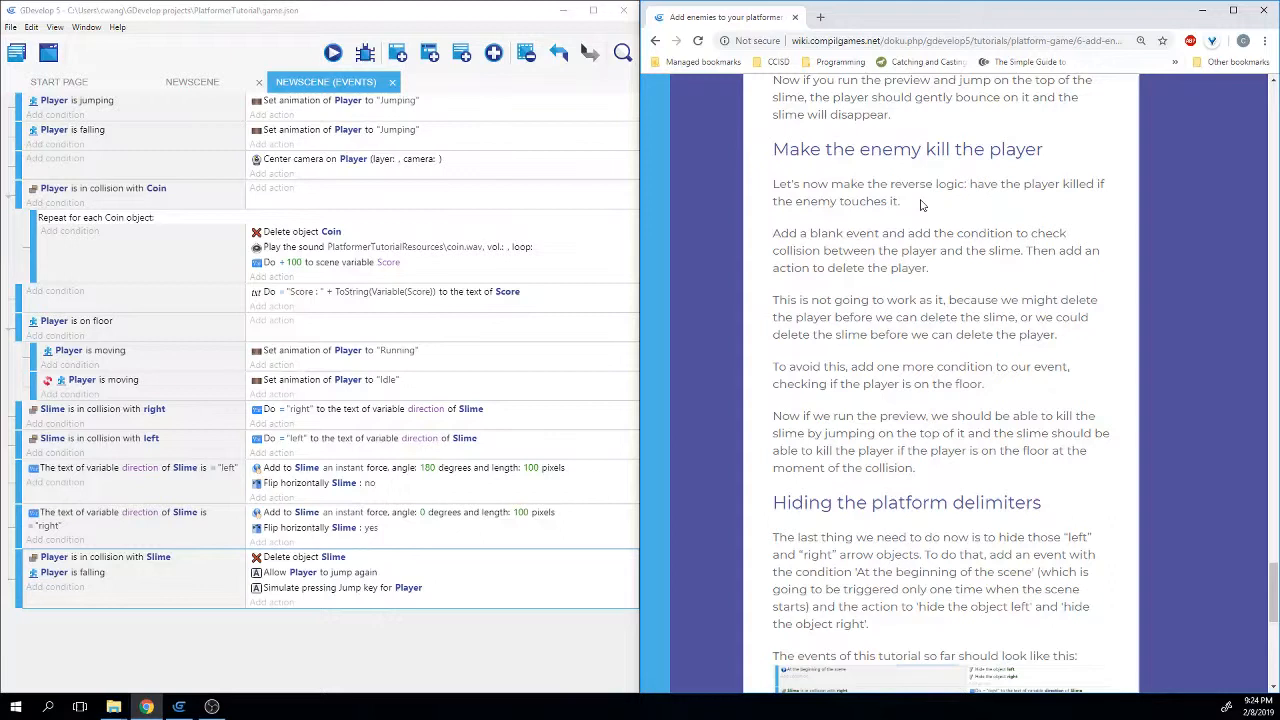
click(398, 53)
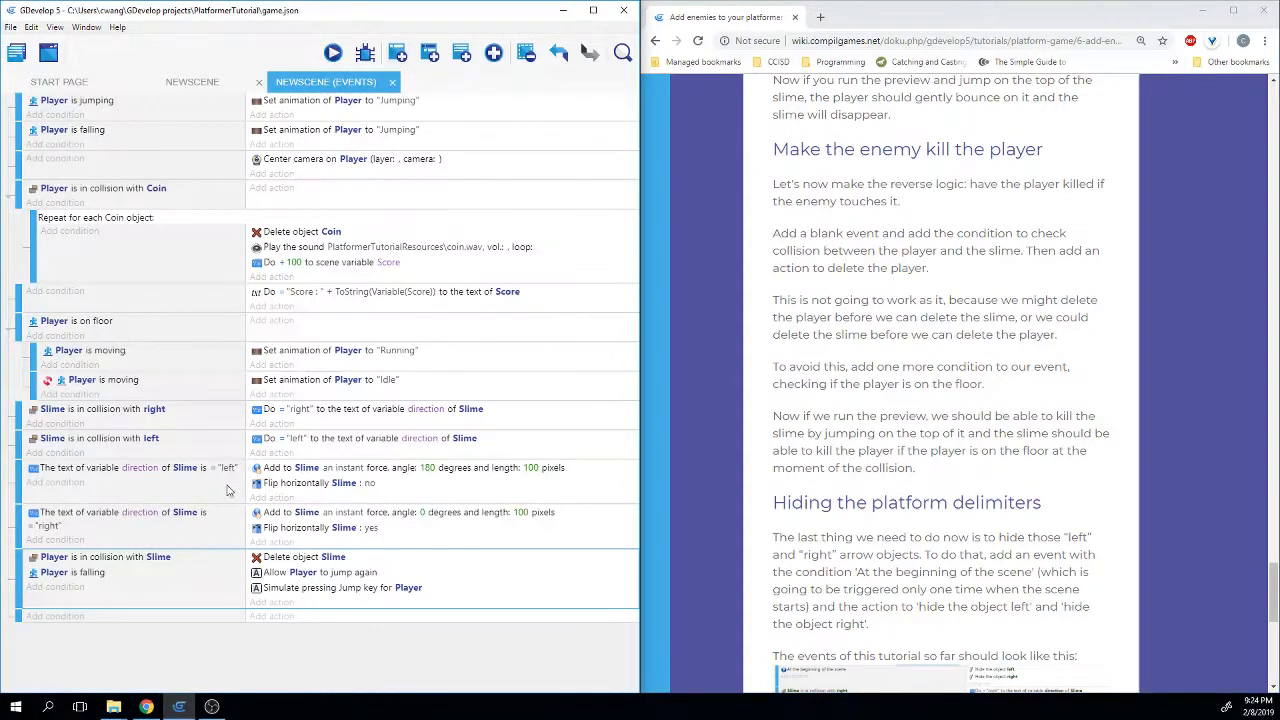
Search the conditions for "collision" and add the Collision condition between Player and Slime to the blank event.
click(55, 616)
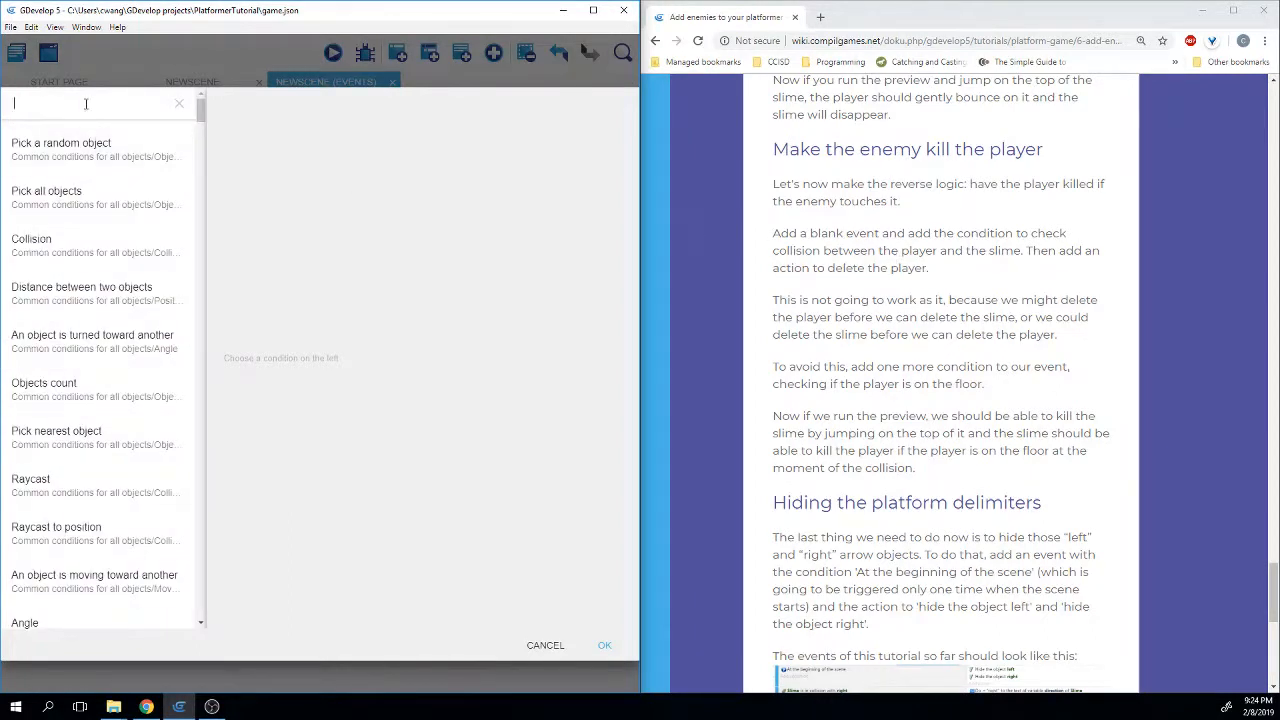
key(BackSpace)
text(collision)
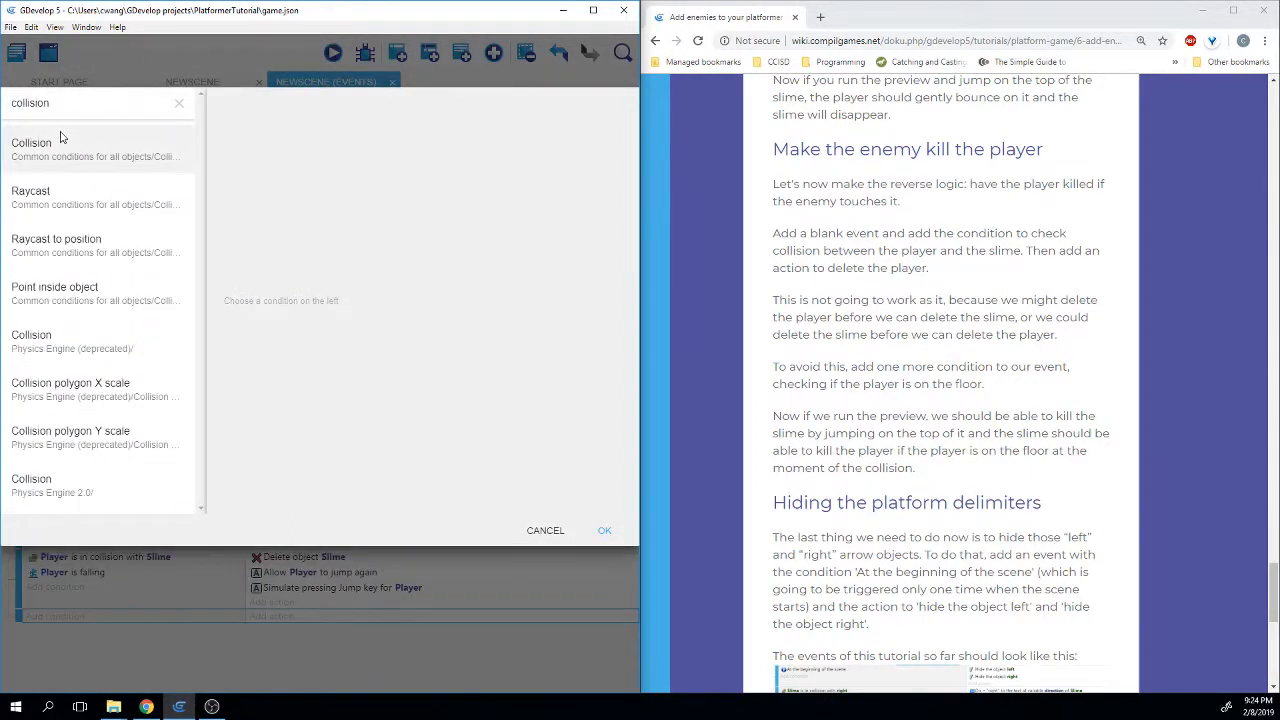
click(63, 143)
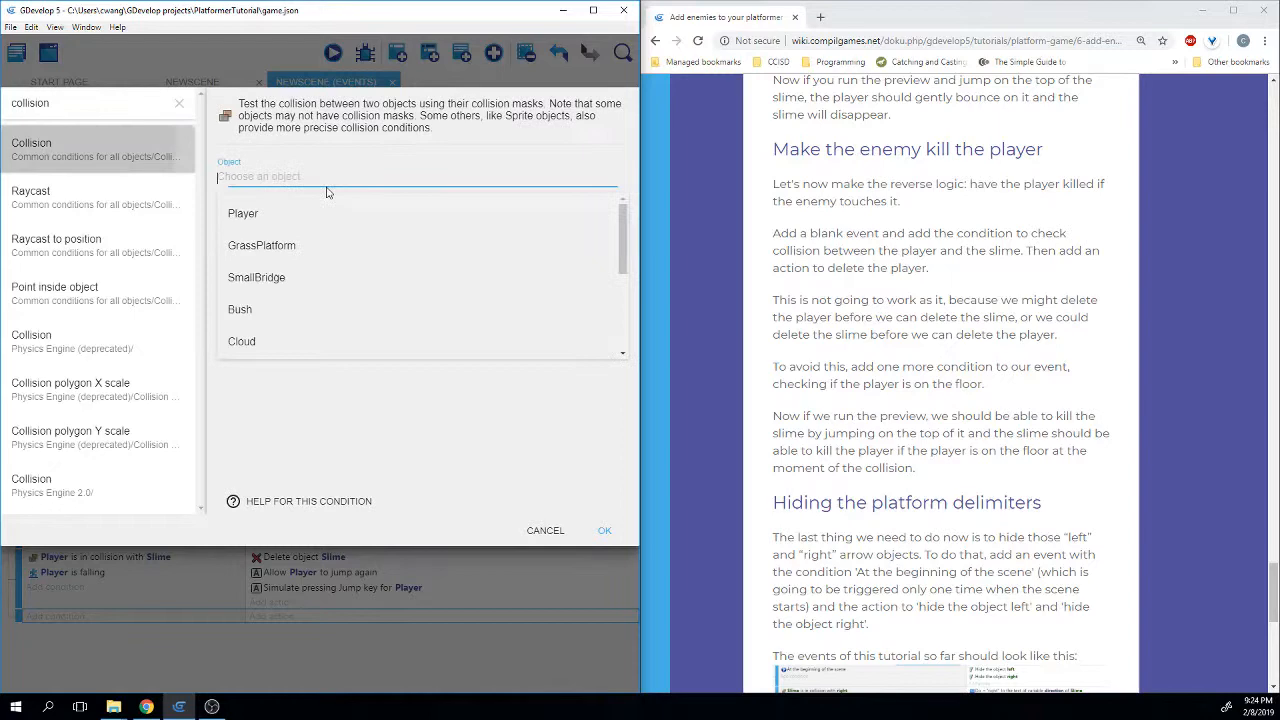
click(278, 226)
click(272, 224)
scroll(268, 295, down, 5)
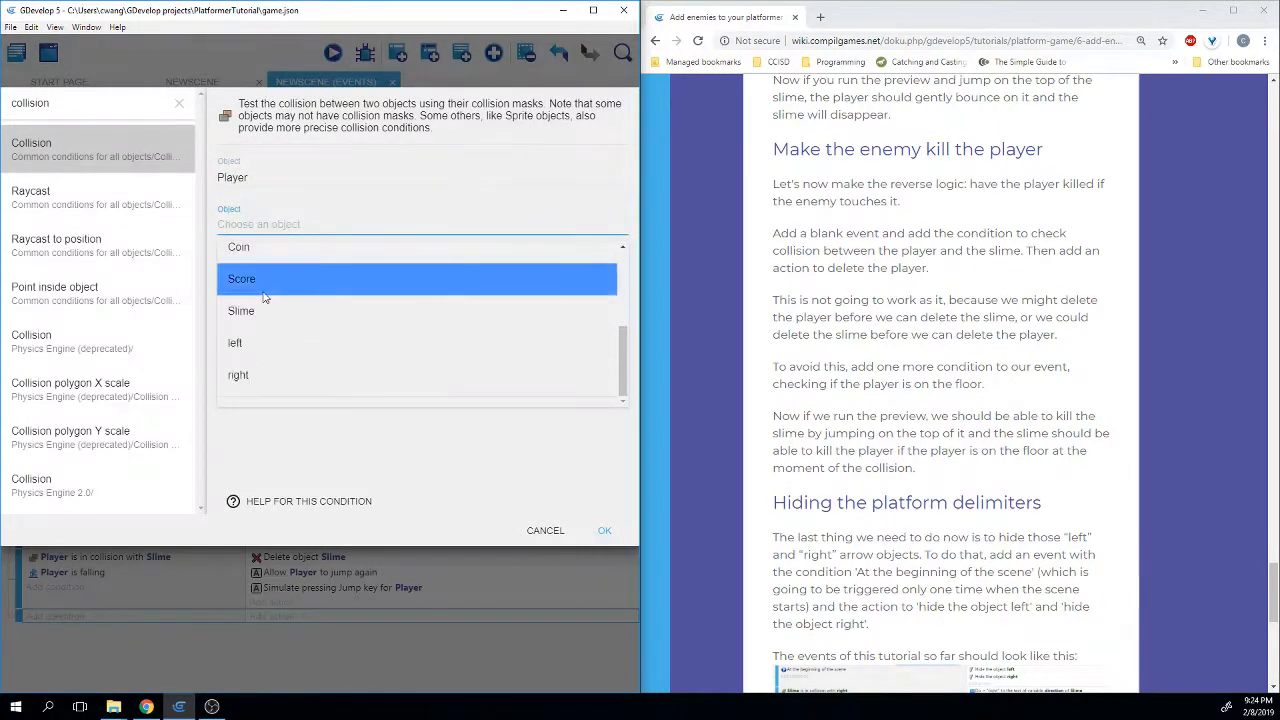
click(266, 310)
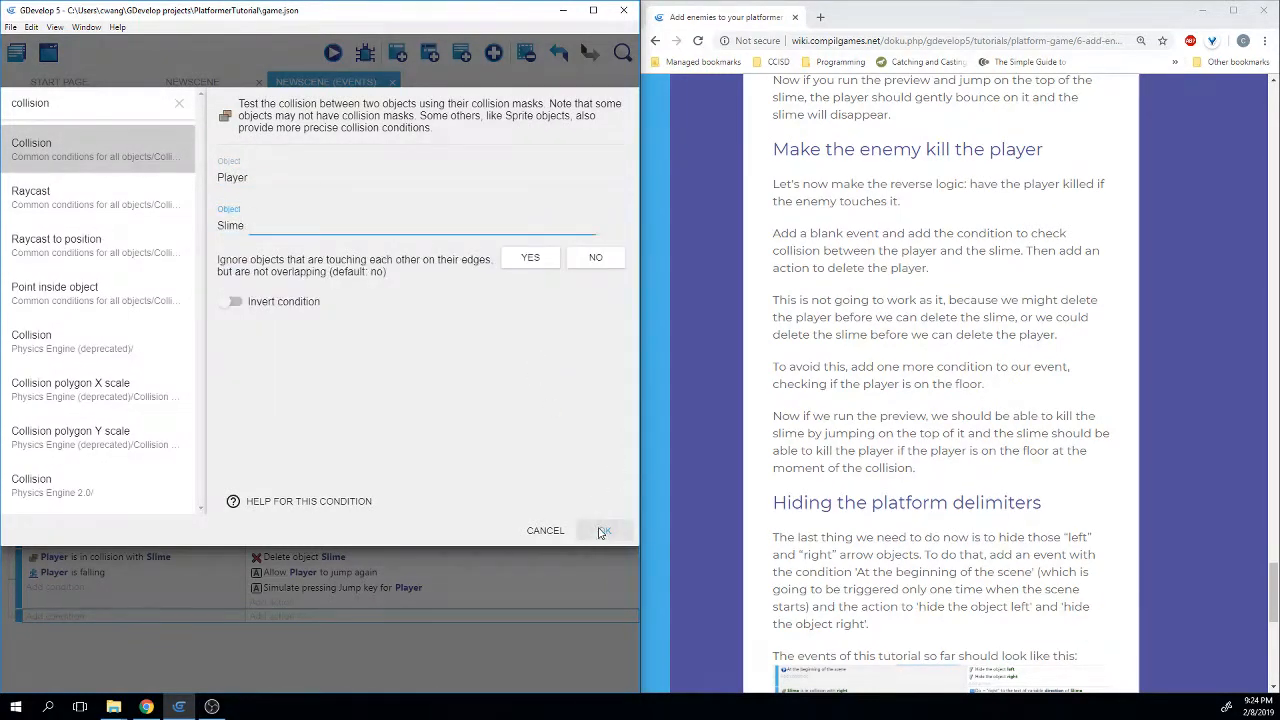
click(604, 530)
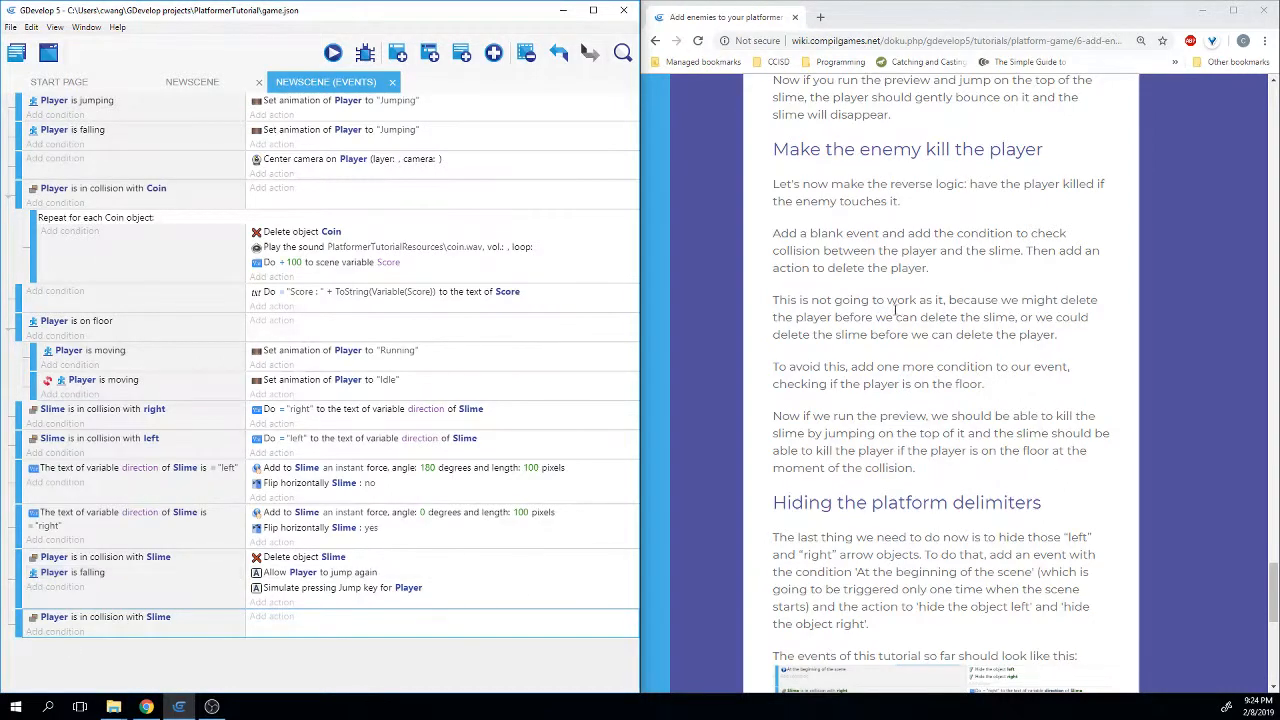
Add the Platform Behavior condition "Is on floor" for Player to the new Player and Slime collision event, as the tutorial instructs.
drag(773, 302, 1032, 299)
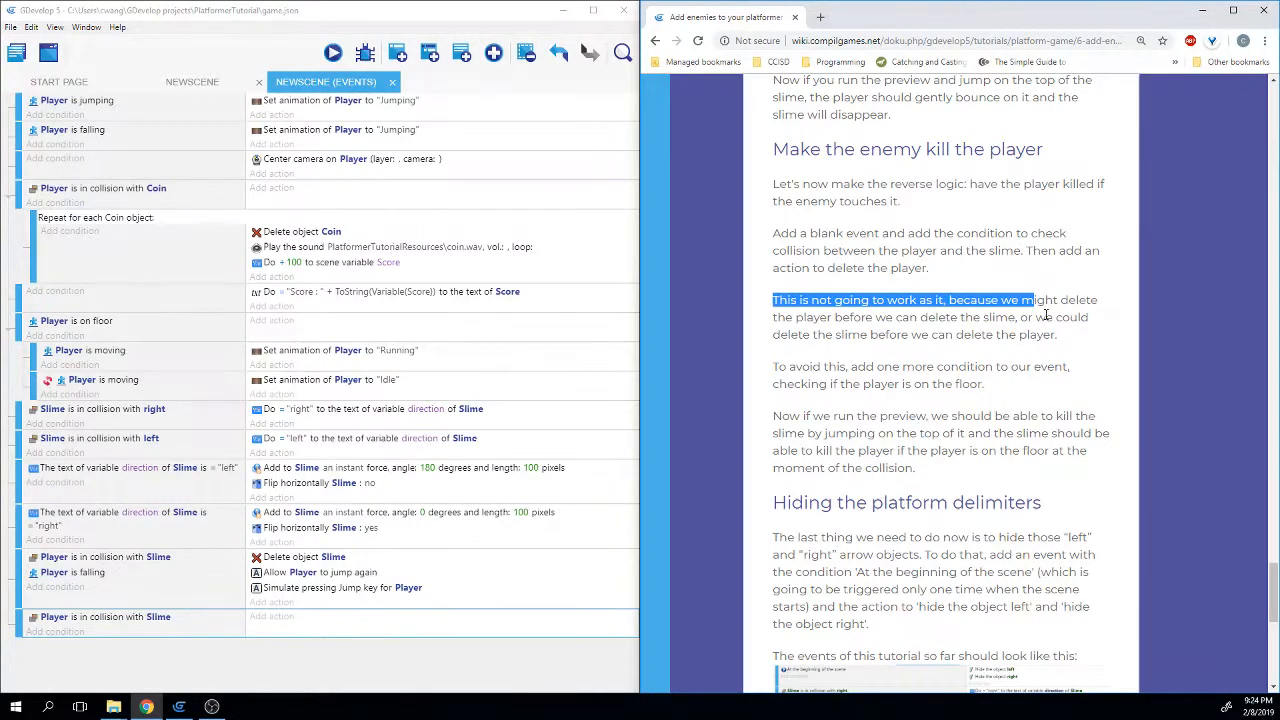
scroll(957, 293, down, 1)
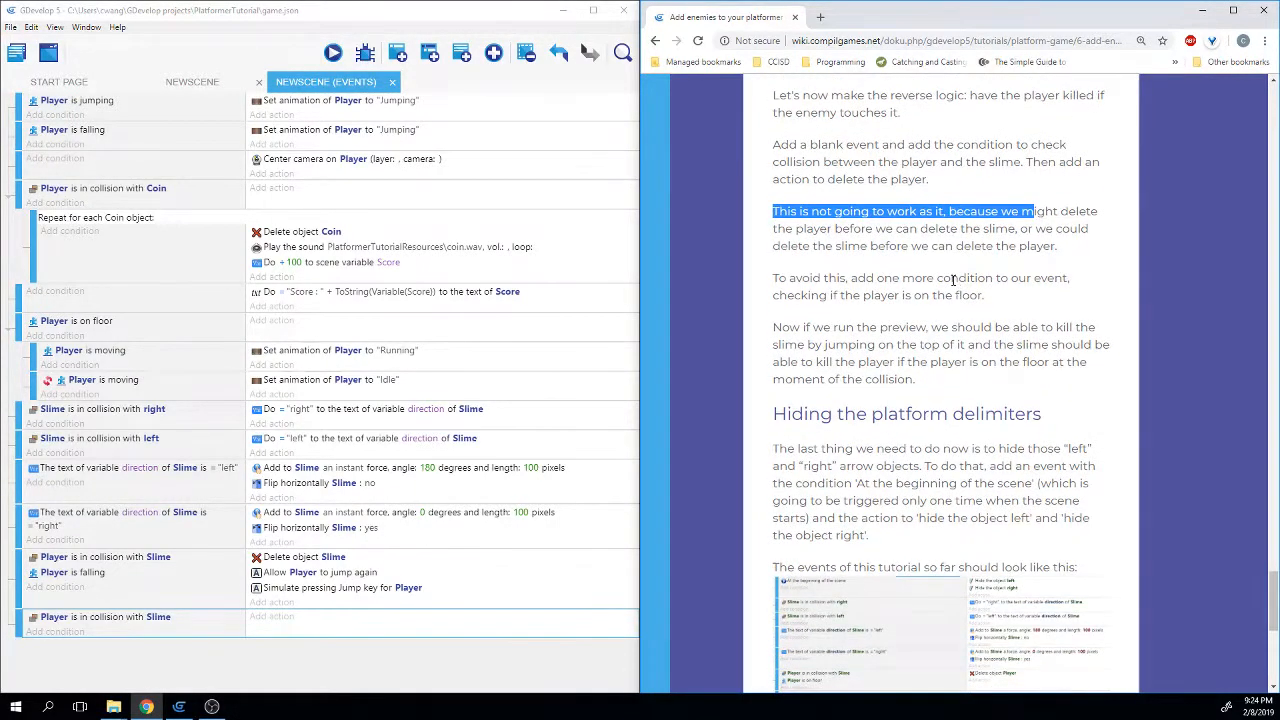
drag(952, 280, 995, 281)
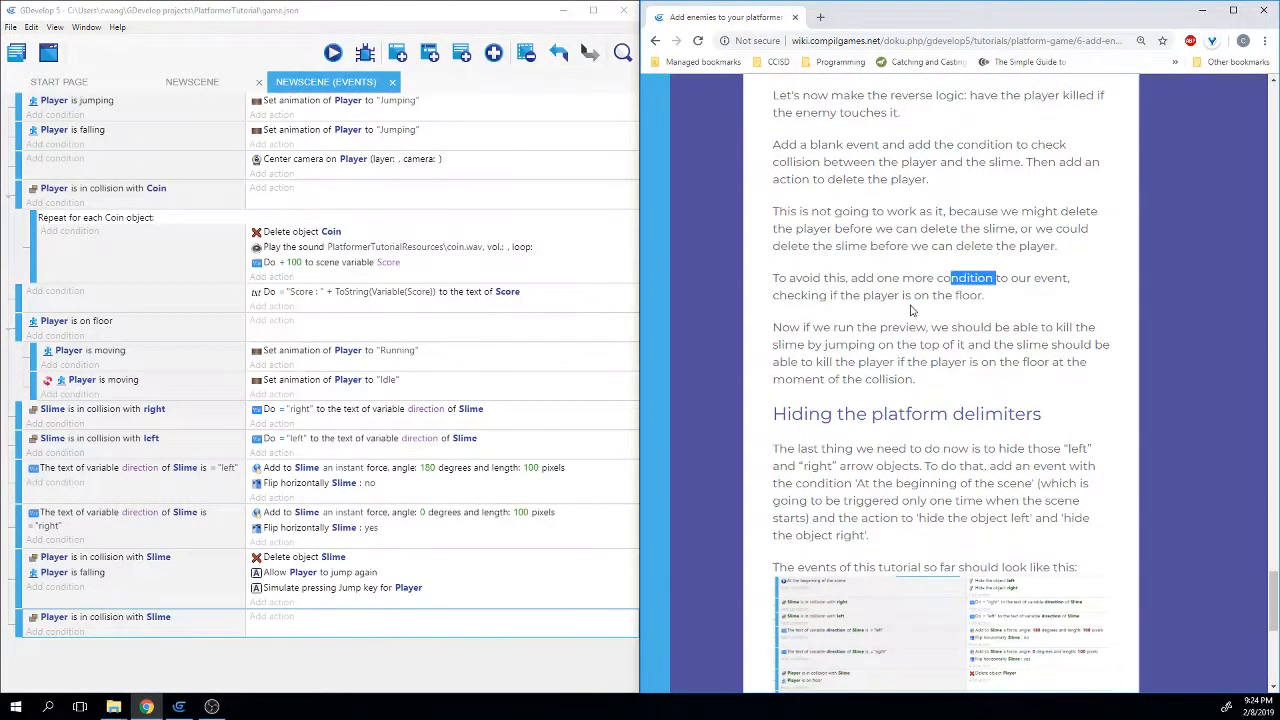
click(55, 631)
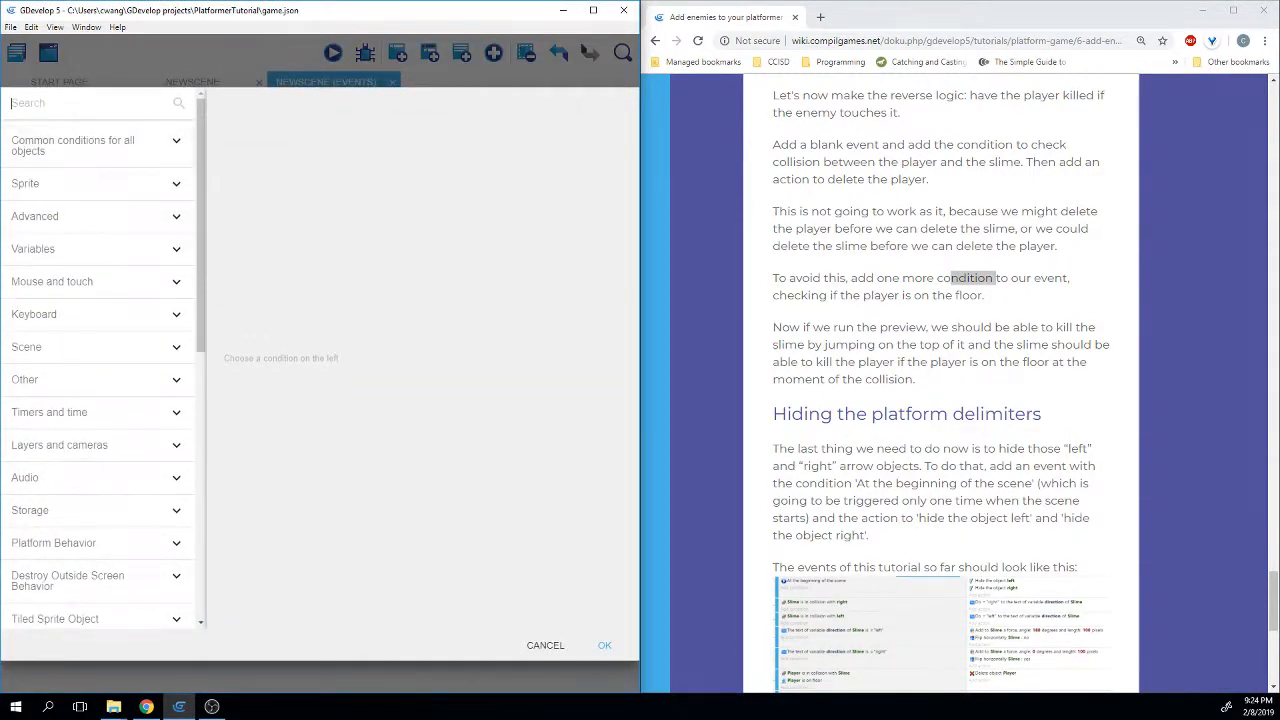
click(55, 543)
scroll(113, 450, down, 2)
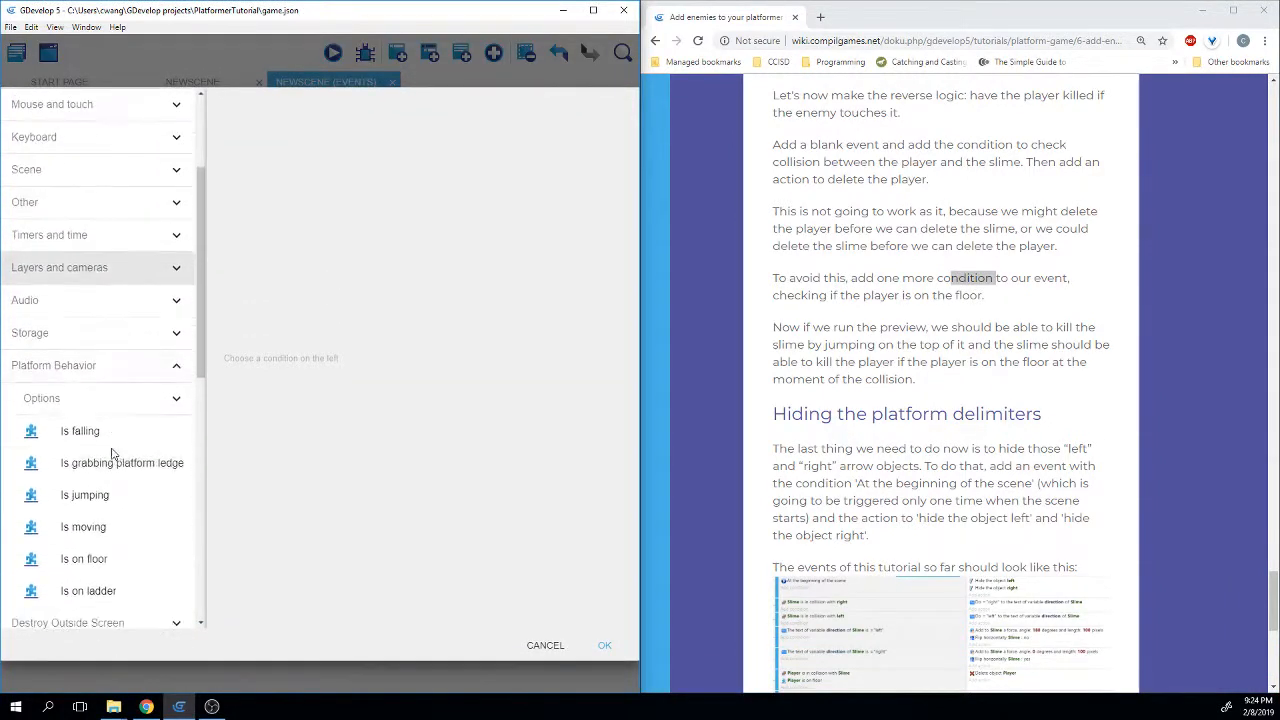
scroll(108, 485, down, 1)
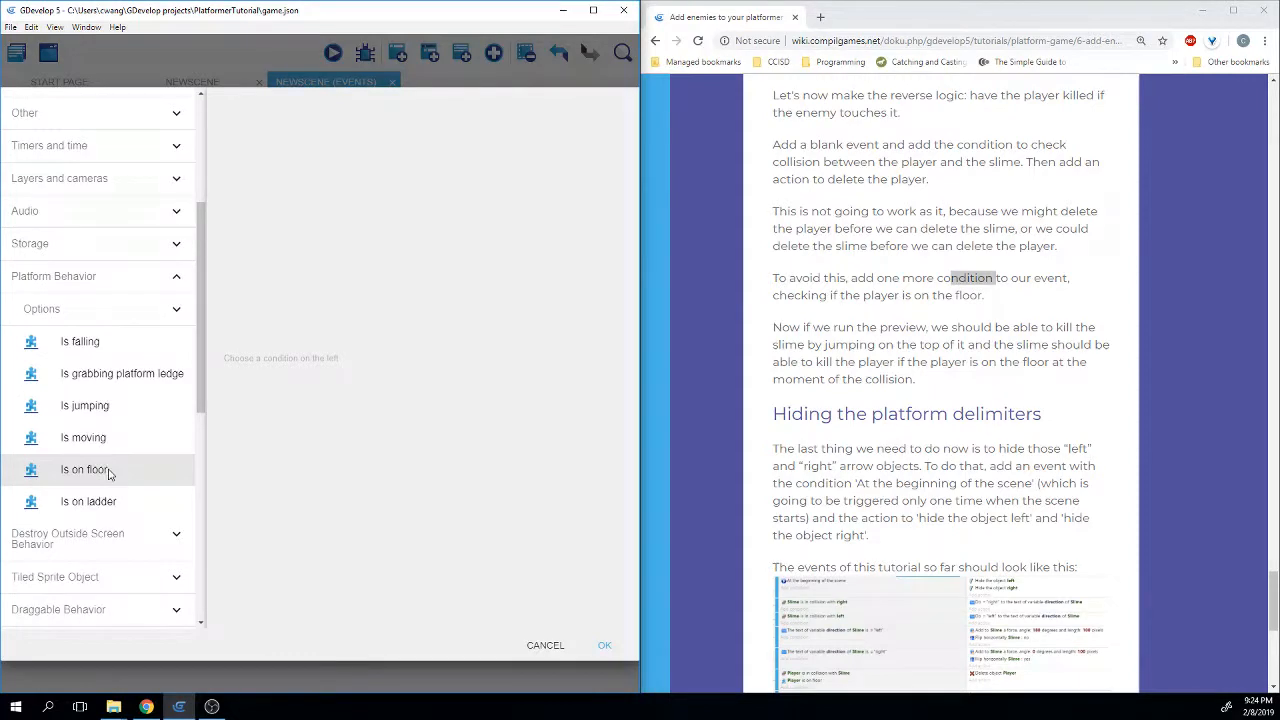
click(111, 470)
click(410, 191)
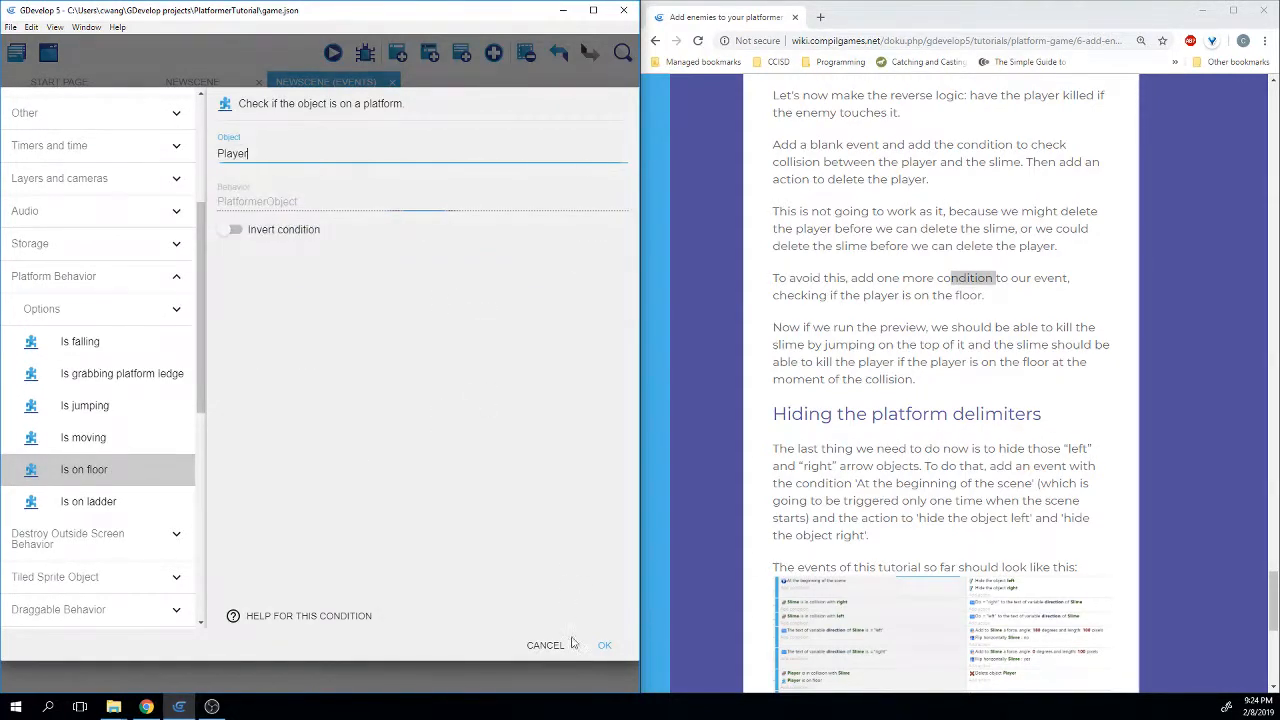
click(601, 646)
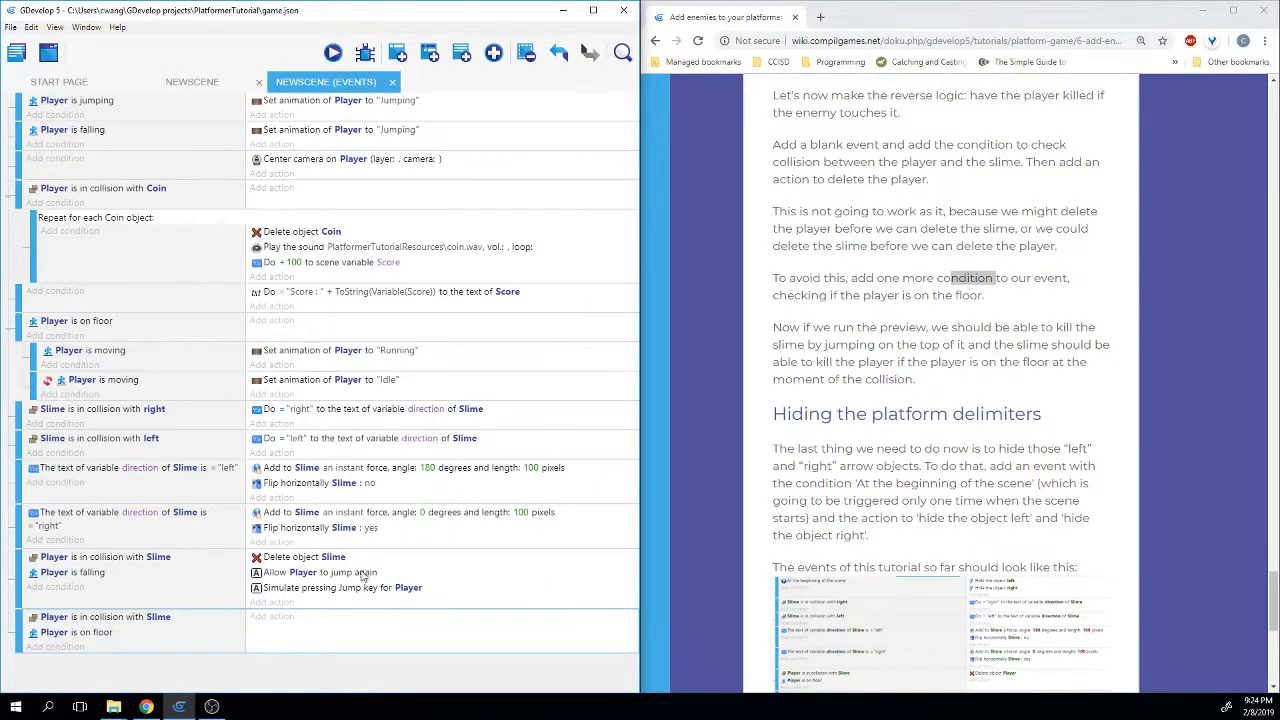
Search the actions for "delete" and add "Delete an object" for Player to the event with the on-floor condition.
scroll(748, 462, down, 2)
scroll(748, 462, up, 2)
scroll(748, 458, up, 1)
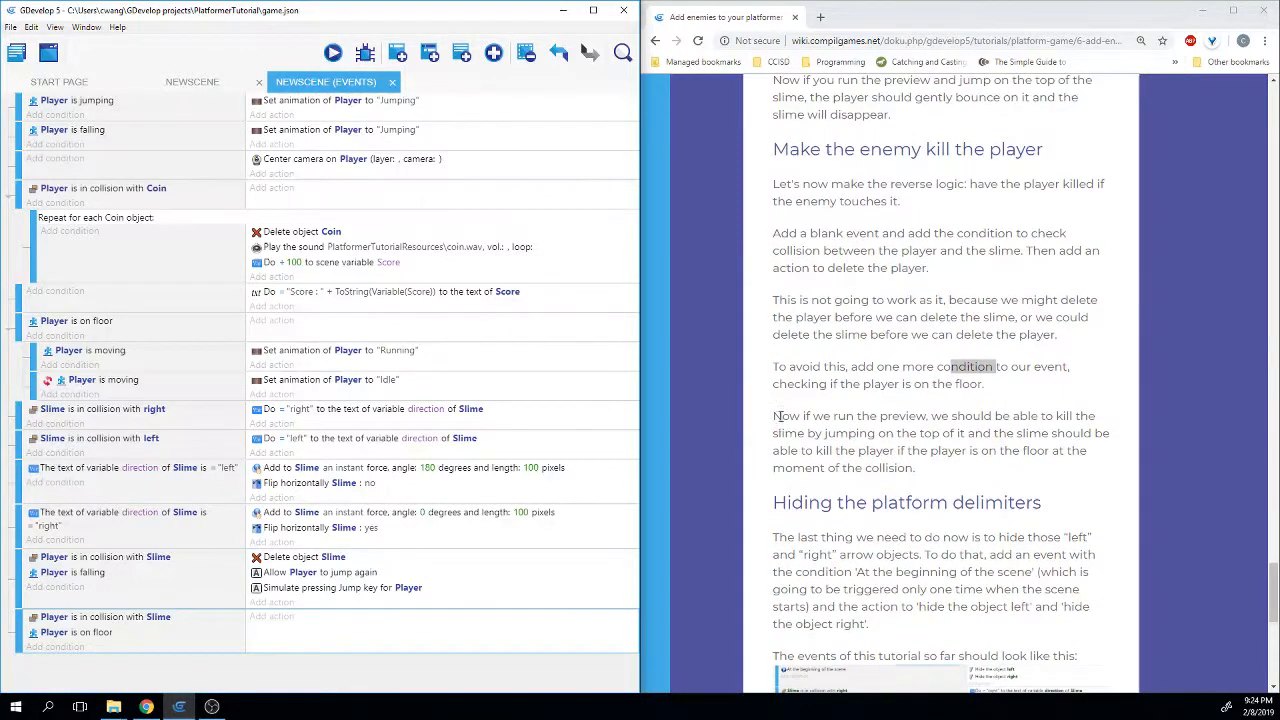
click(270, 617)
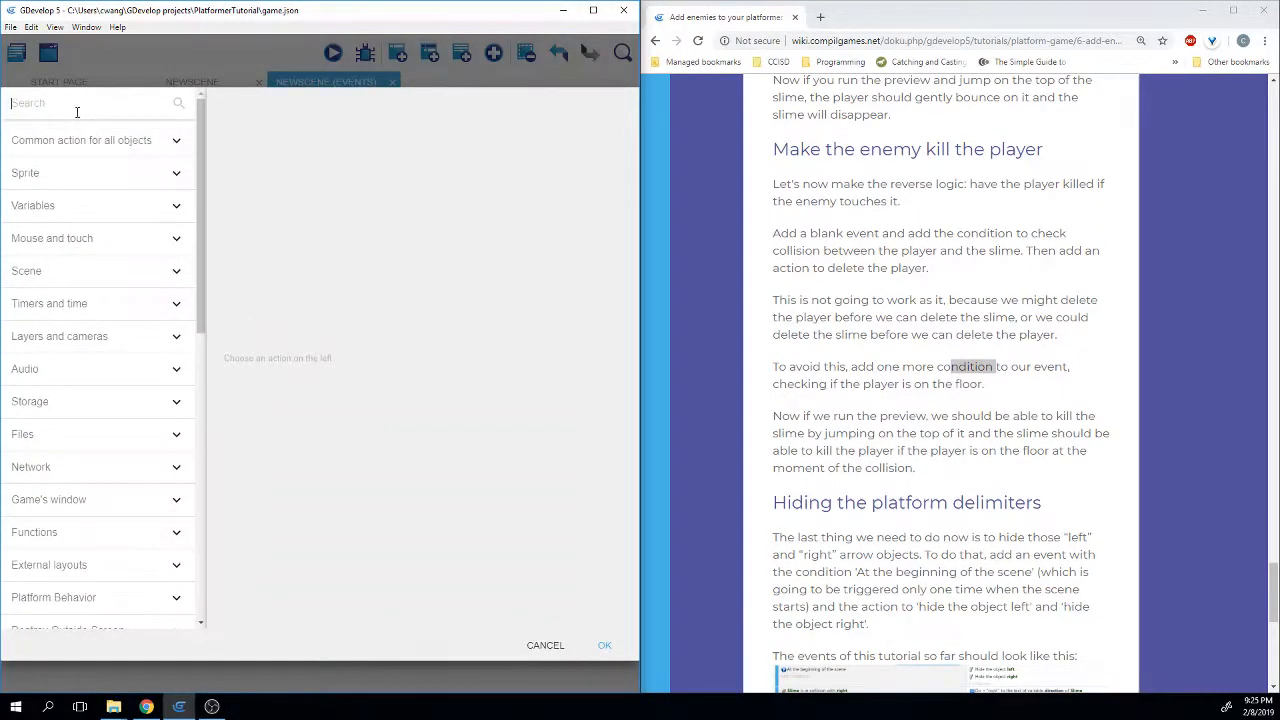
text(d)
key(BackSpace)
text(delete)
click(114, 155)
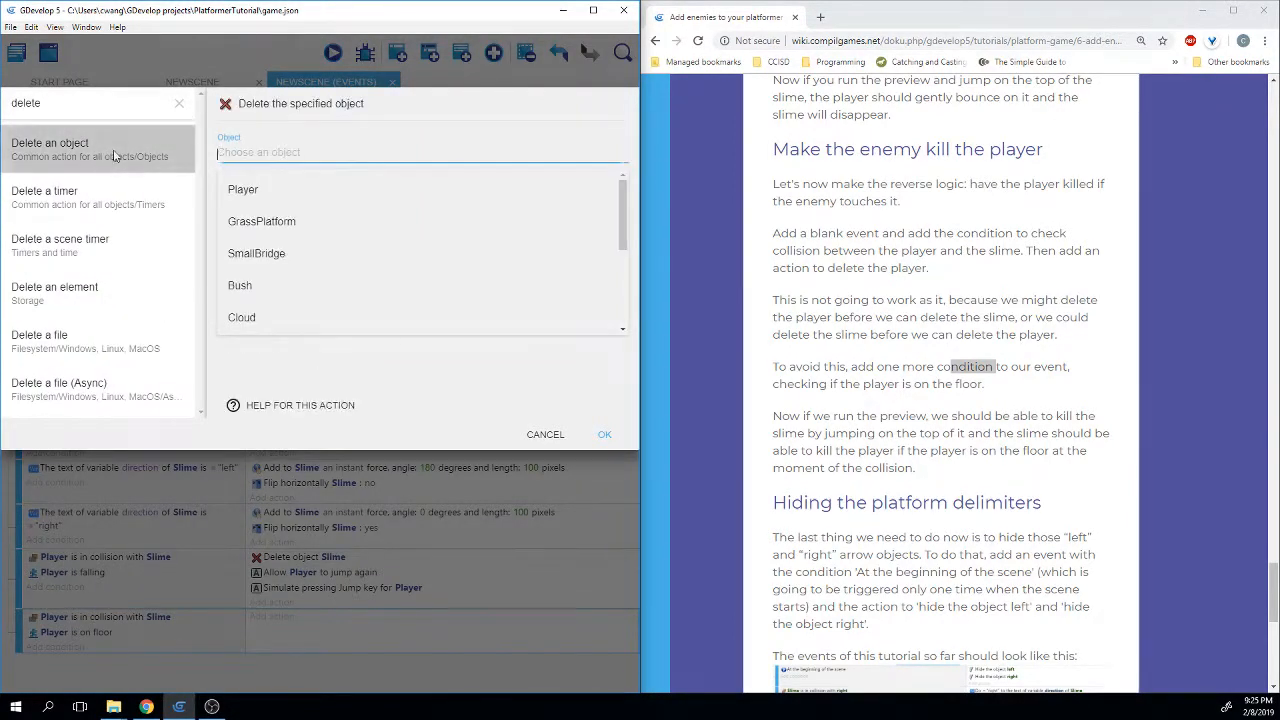
click(278, 189)
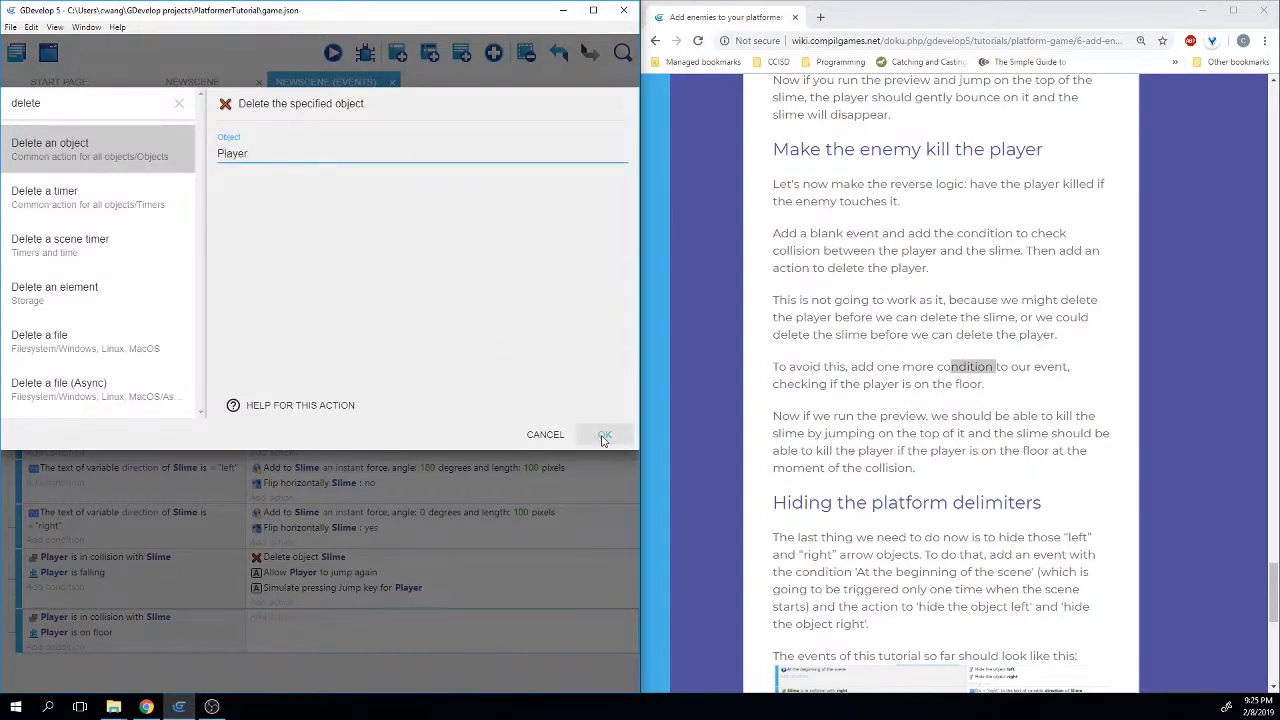
click(602, 434)
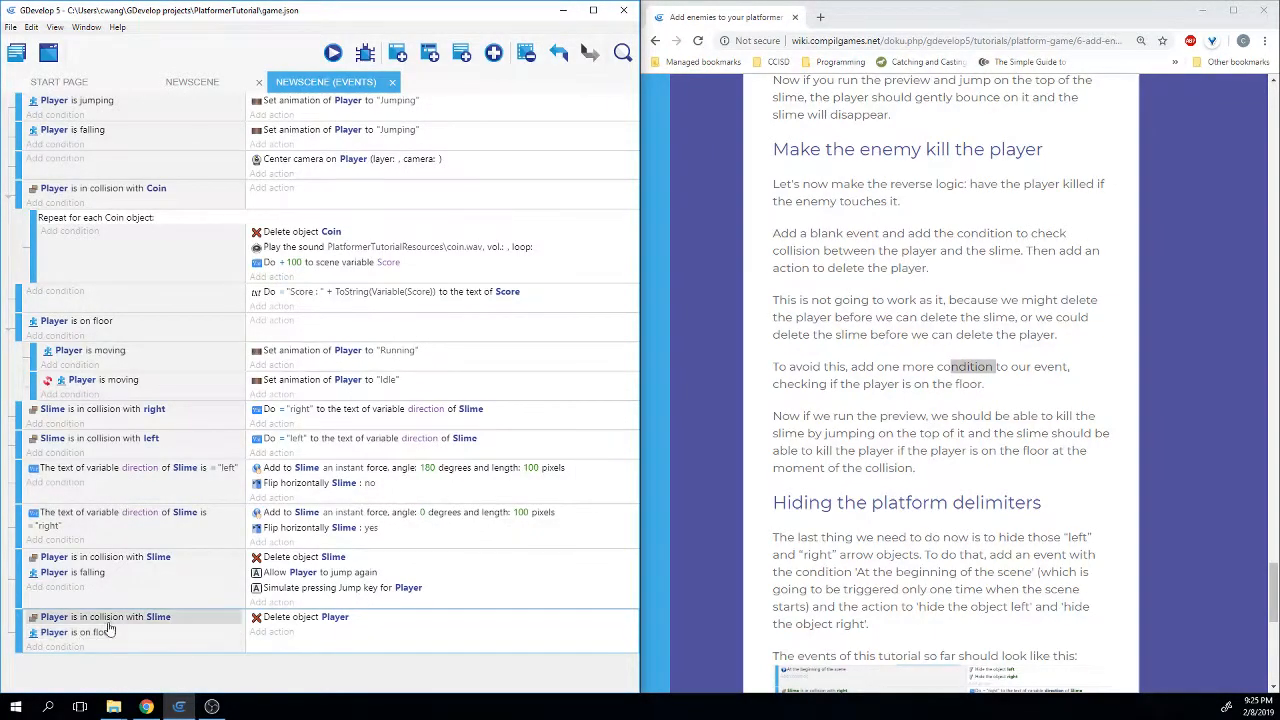
Save the project and preview the game, steering the player up to the slime's platform to test their collision.
scroll(798, 463, down, 3)
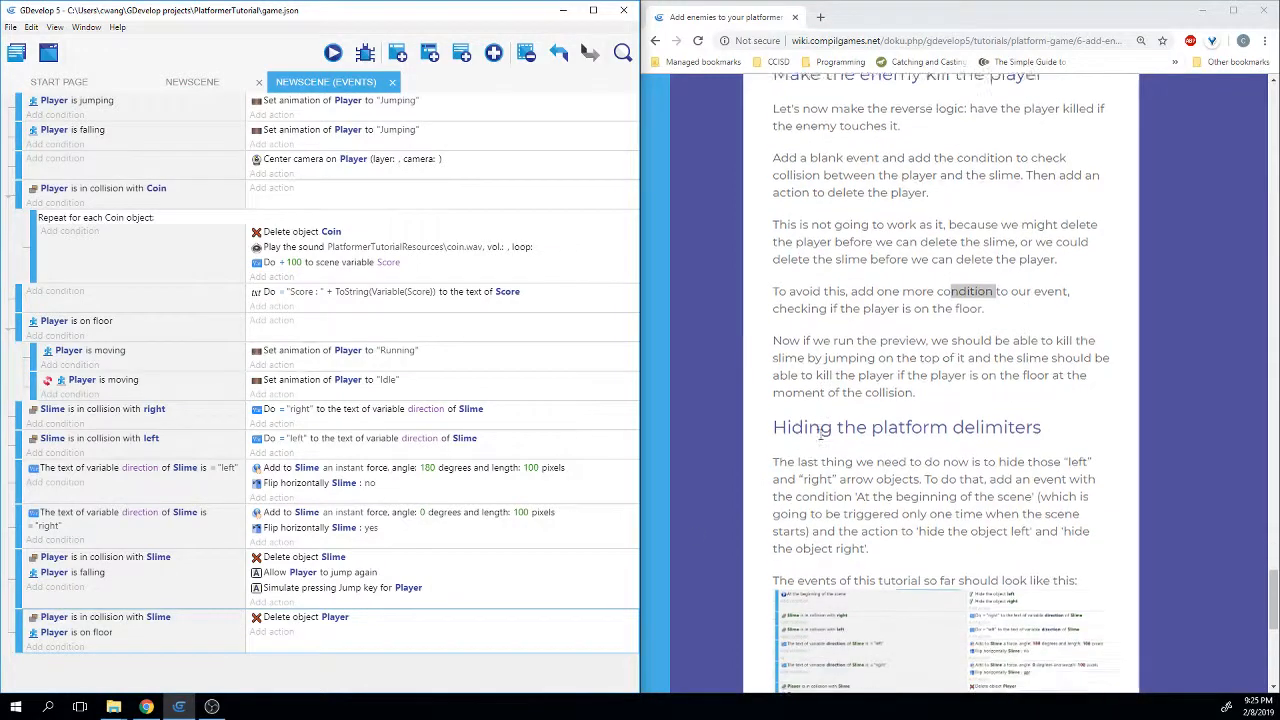
key(ctrl+s)
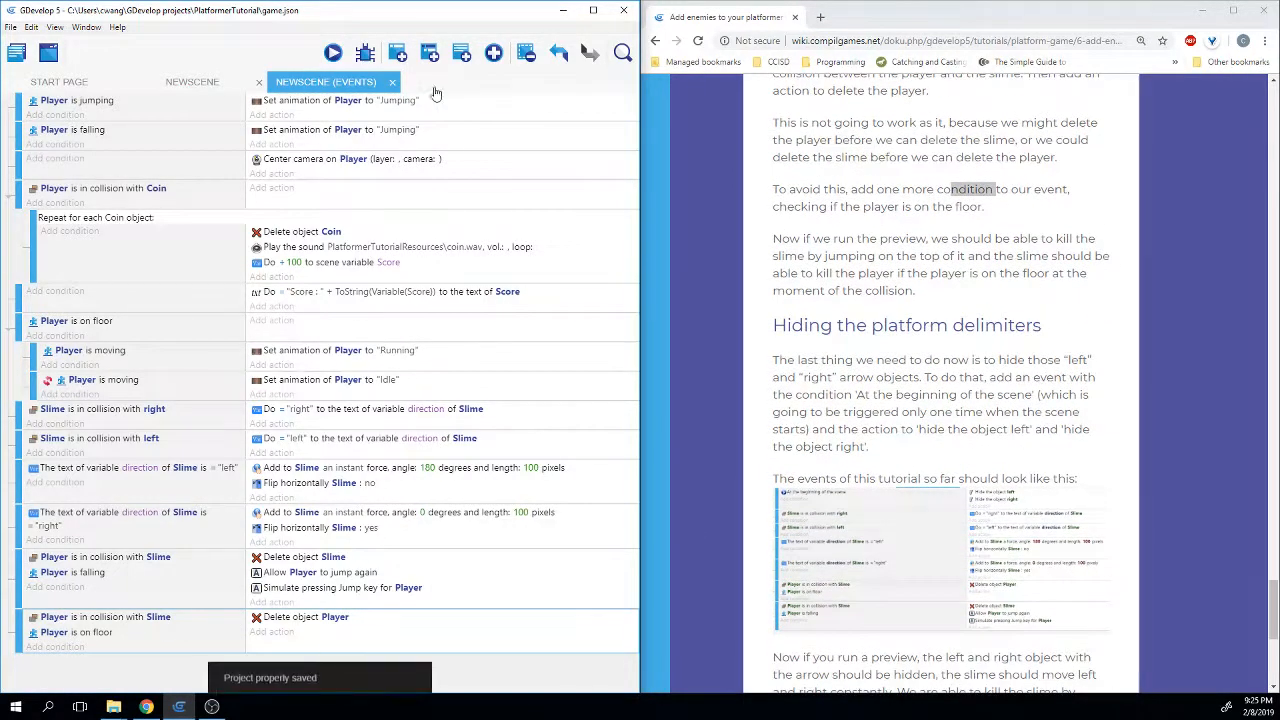
click(333, 53)
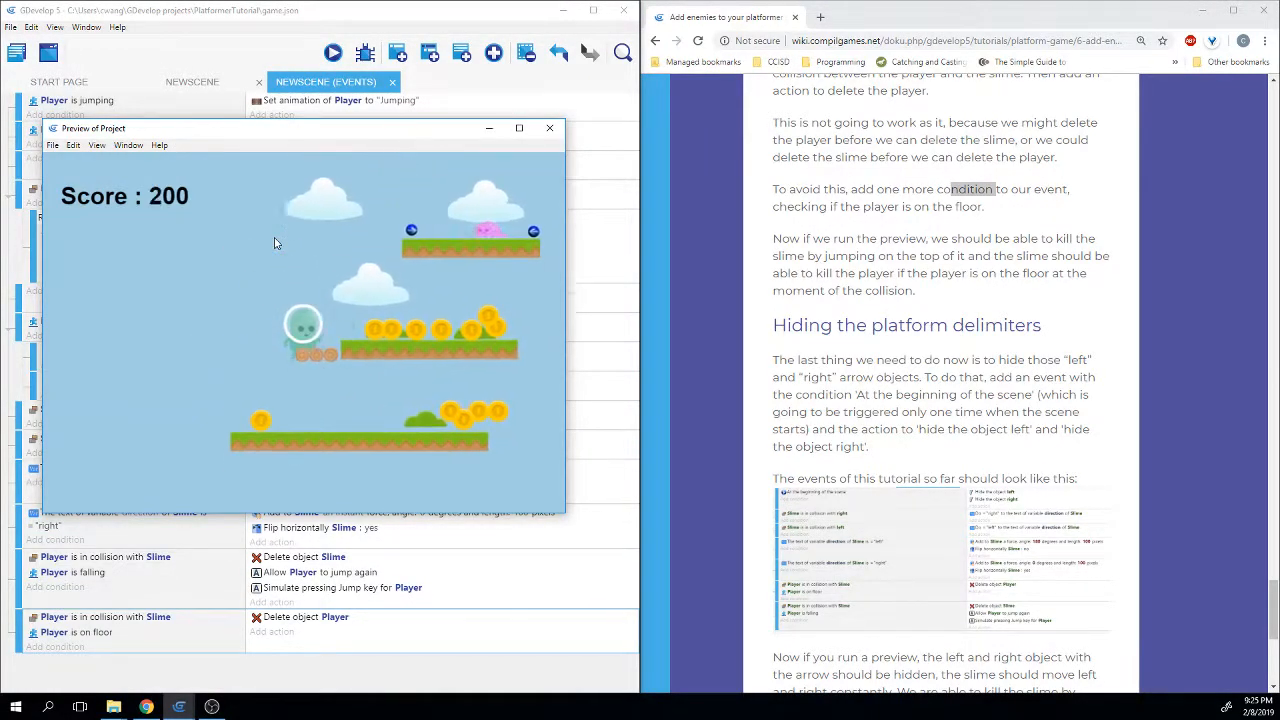
key(Right)
key(space)
key(Right)
key(Left)
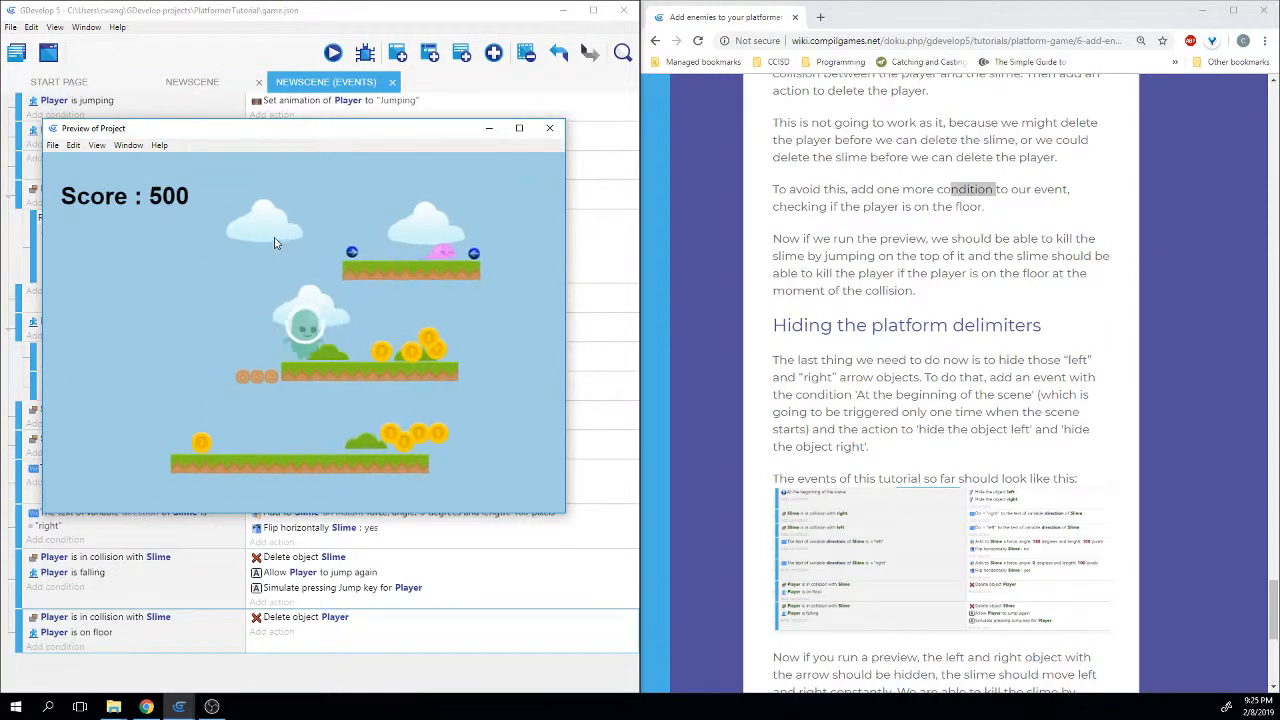
key(space)
key(Right)
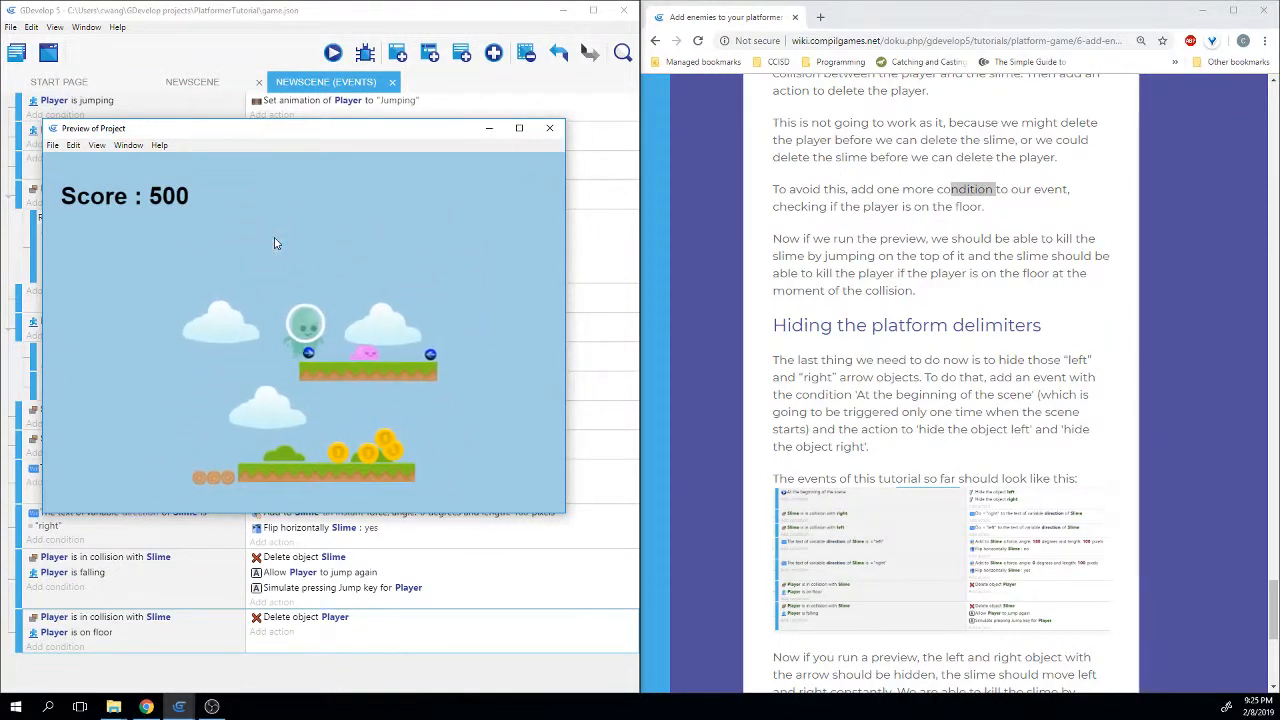
key(Right)
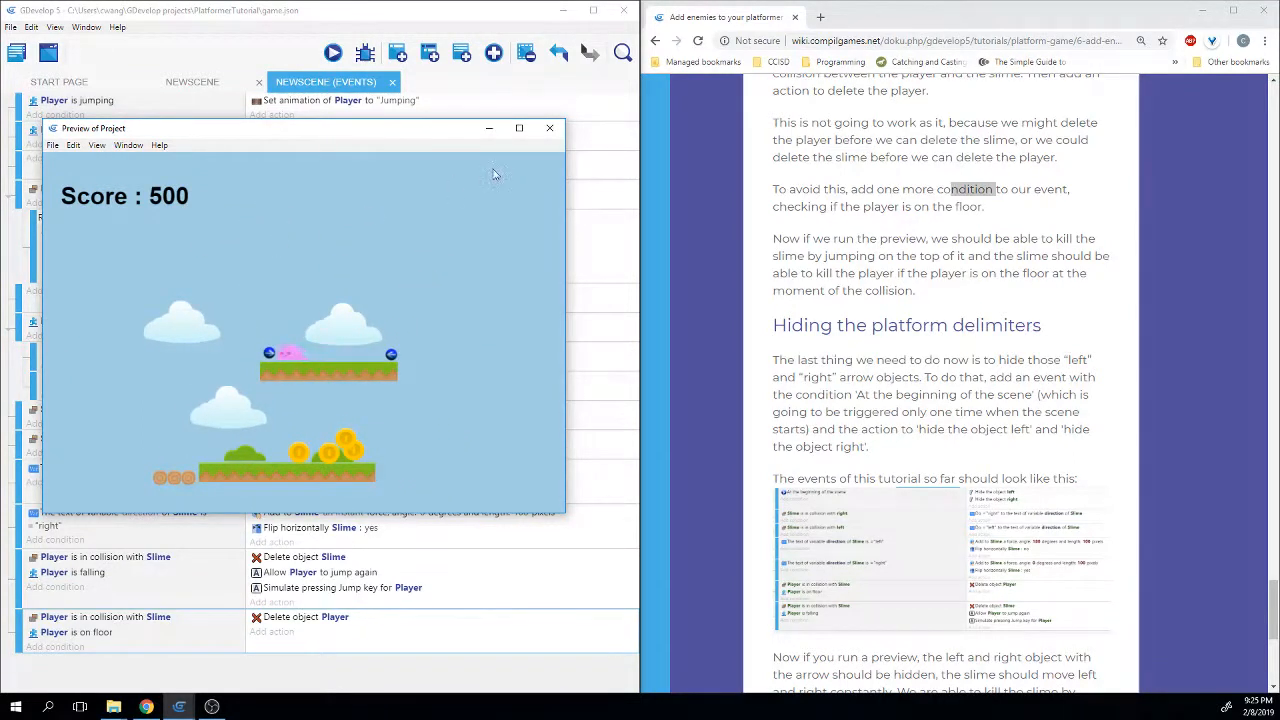
click(551, 130)
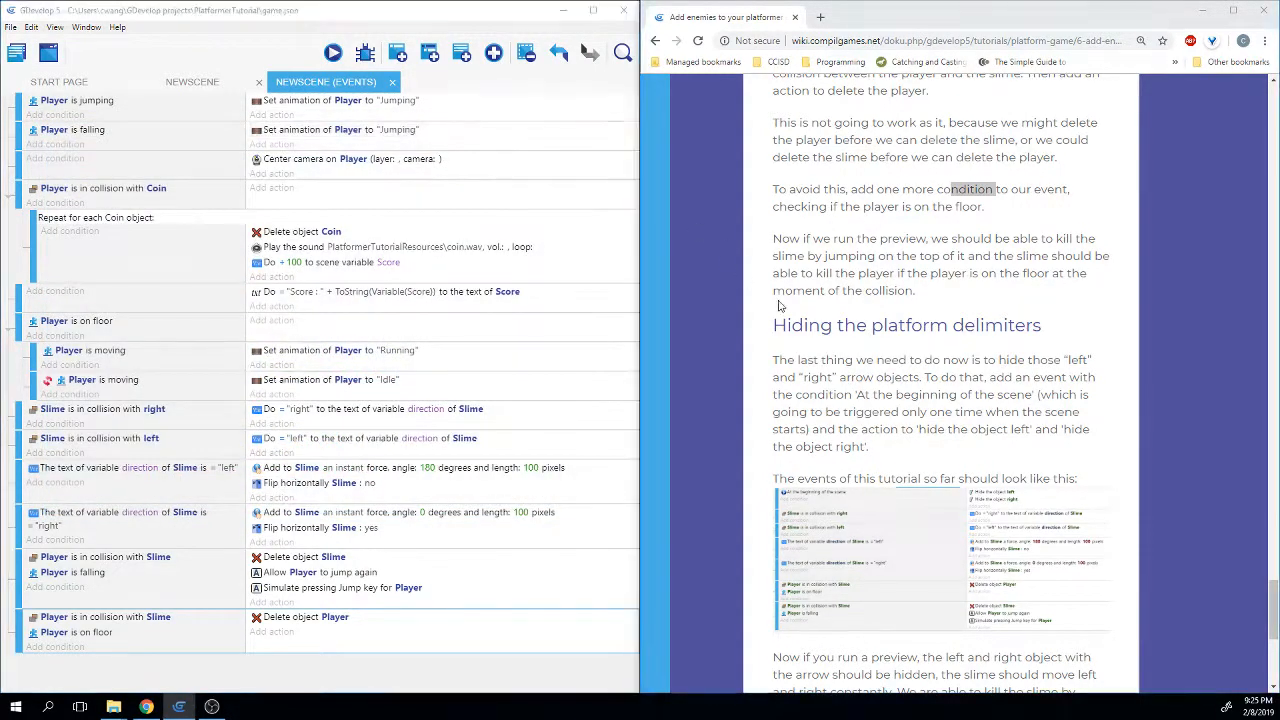
Following the tutorial's "Hiding the platform delimiters" section, add an event with the condition "At the beginning of the scene" and place it above the "Player is jumping" event.
scroll(771, 345, down, 3)
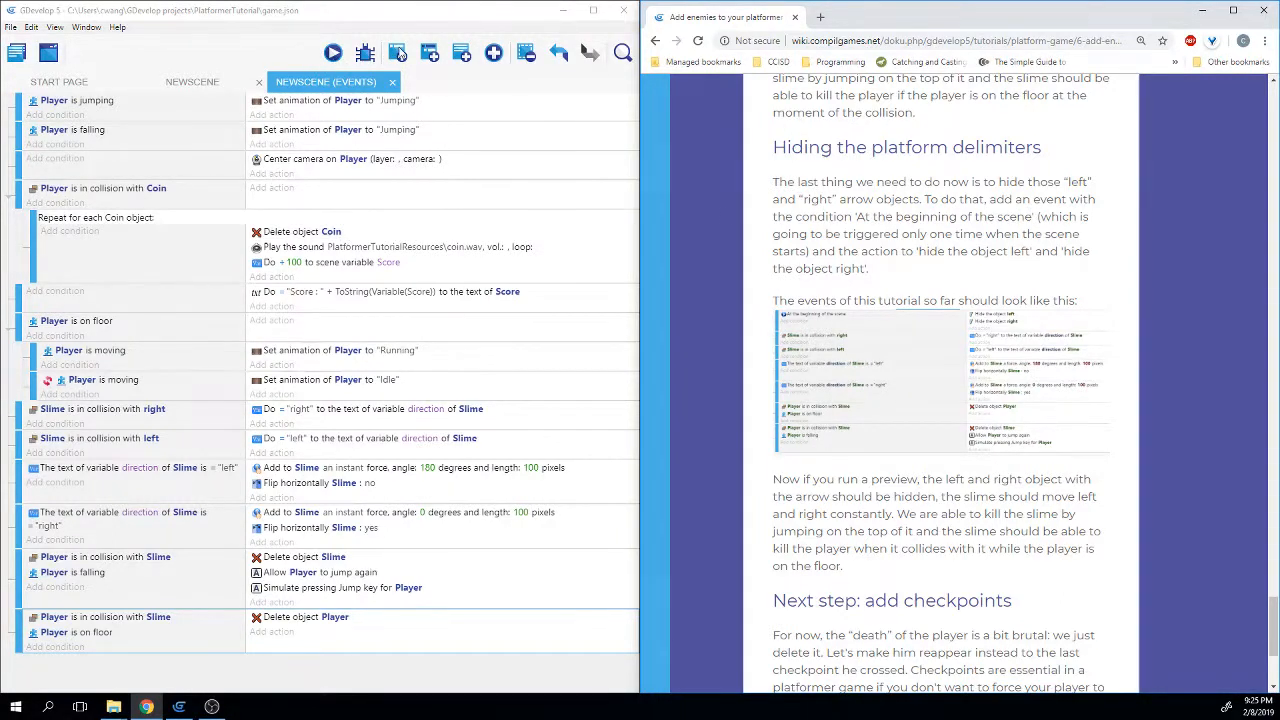
click(50, 647)
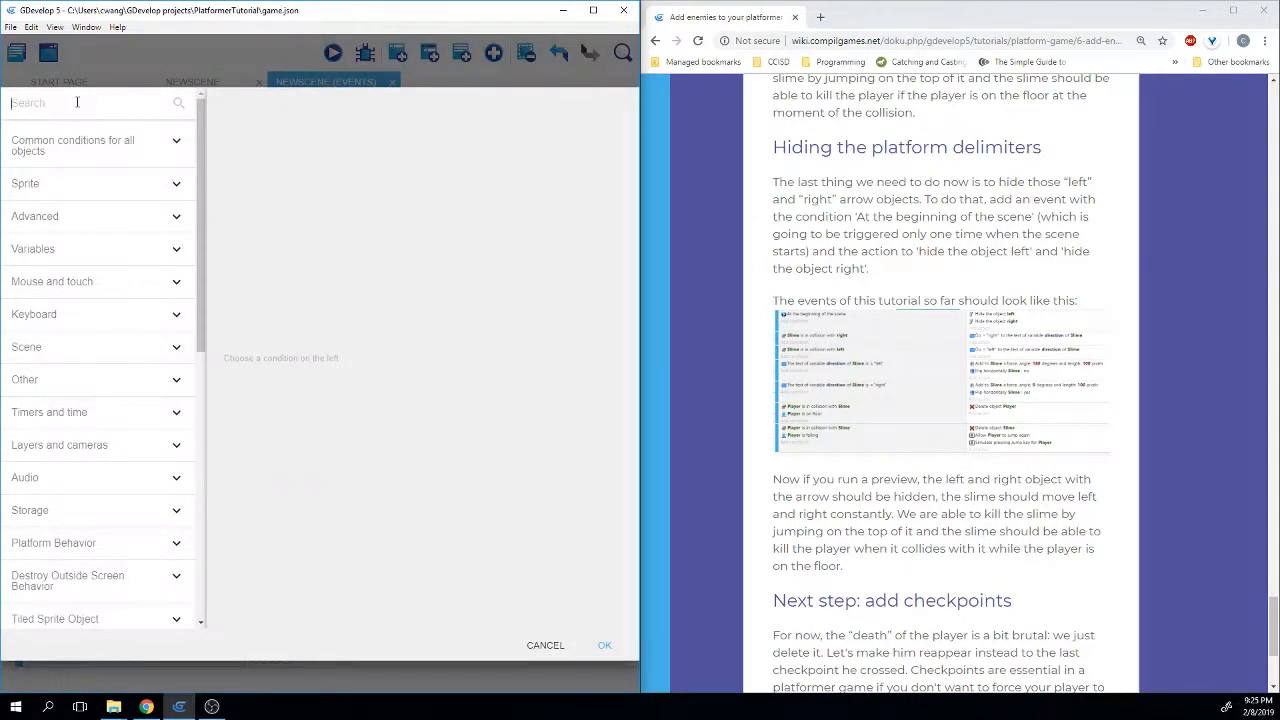
text(beginni)
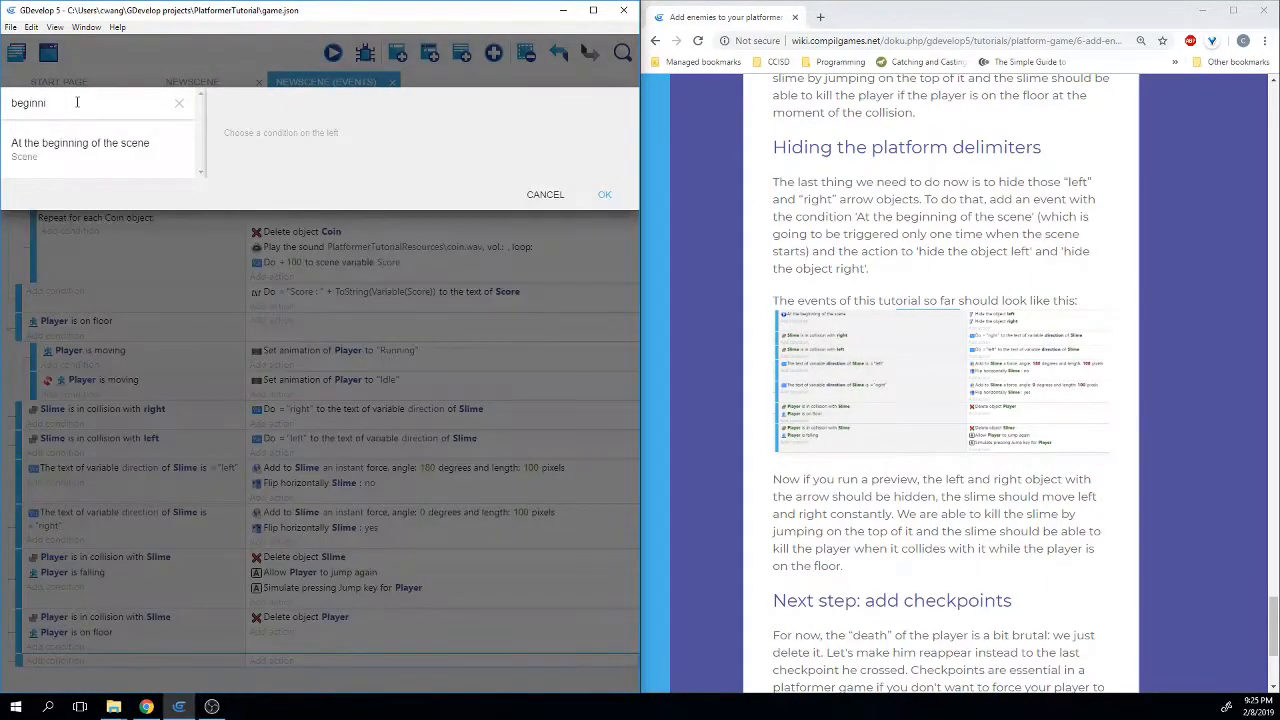
click(110, 160)
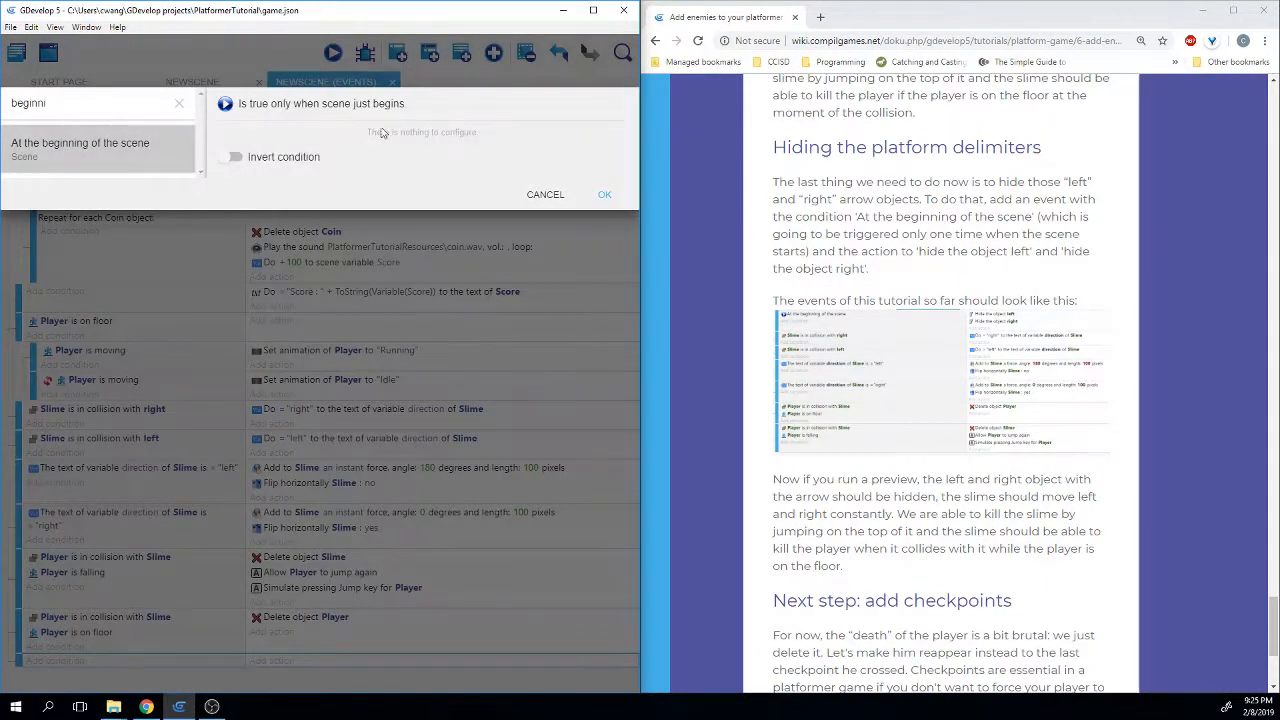
click(603, 193)
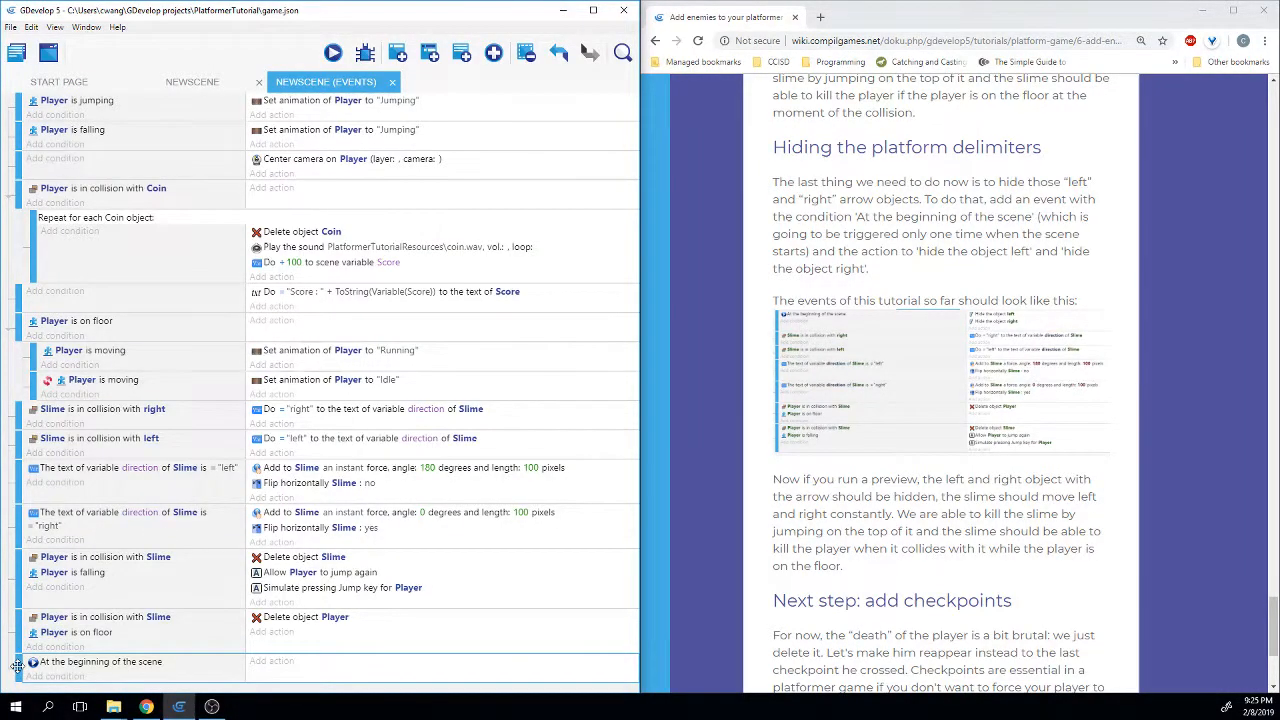
drag(17, 665, 24, 104)
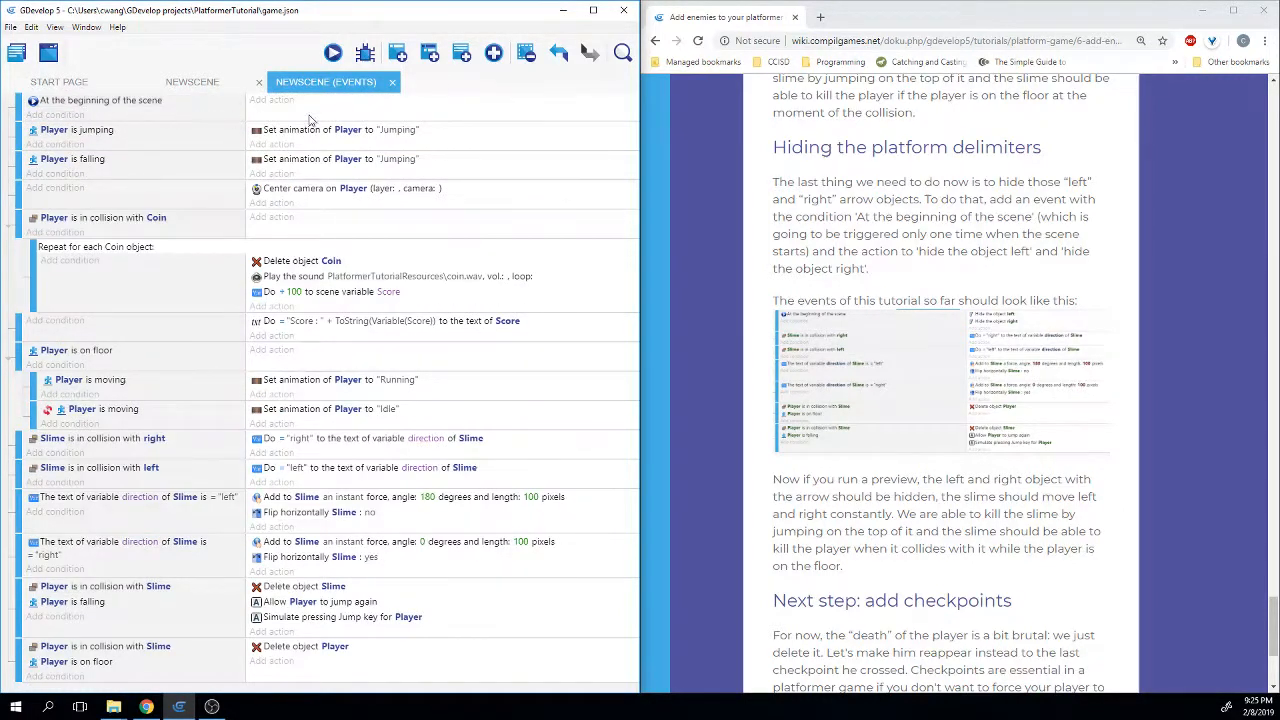
Search the actions for "hide" and add the Hide action for the object left to the beginning-of-scene event.
drag(908, 250, 1021, 264)
click(810, 265)
click(262, 105)
click(262, 102)
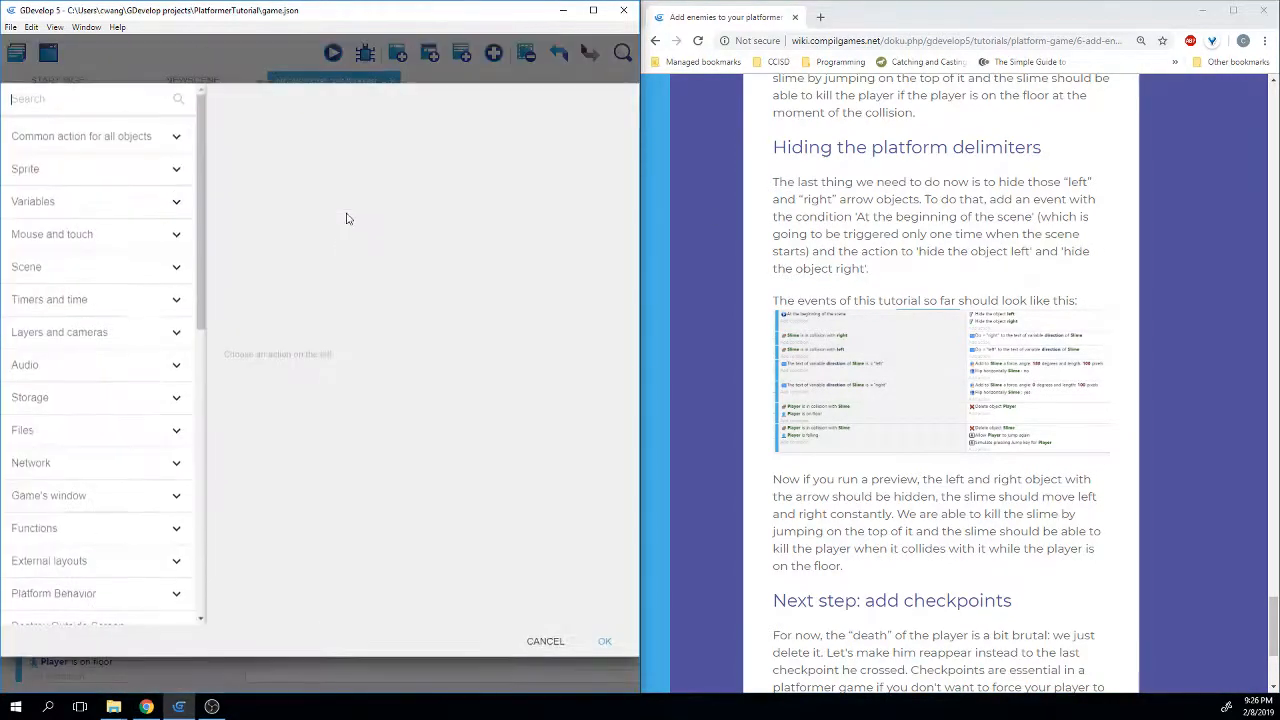
text(hide)
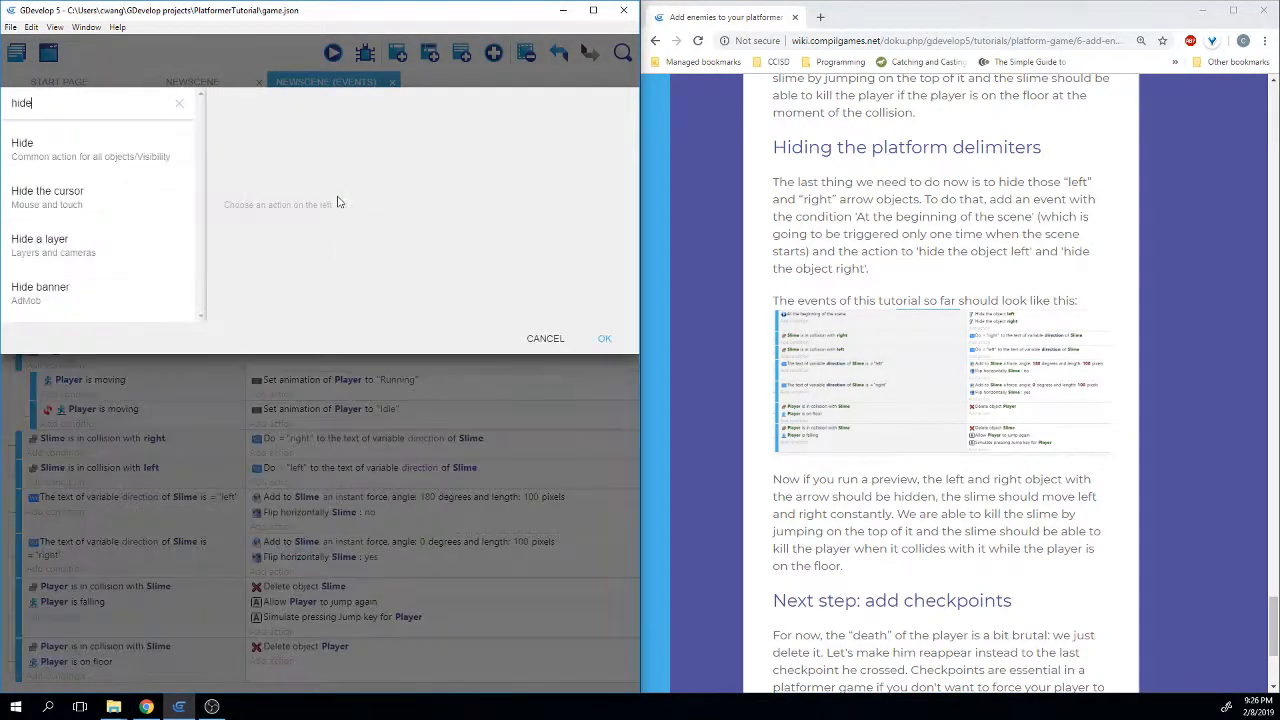
click(82, 152)
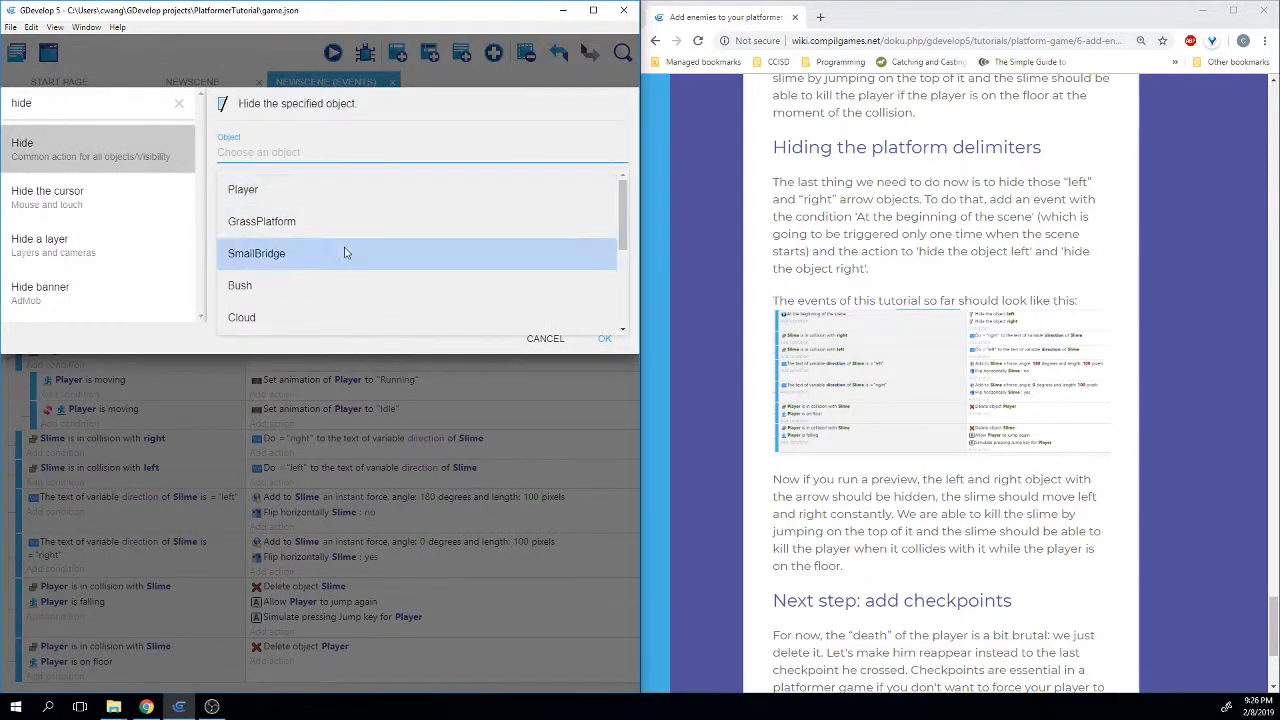
scroll(300, 245, down, 3)
click(260, 276)
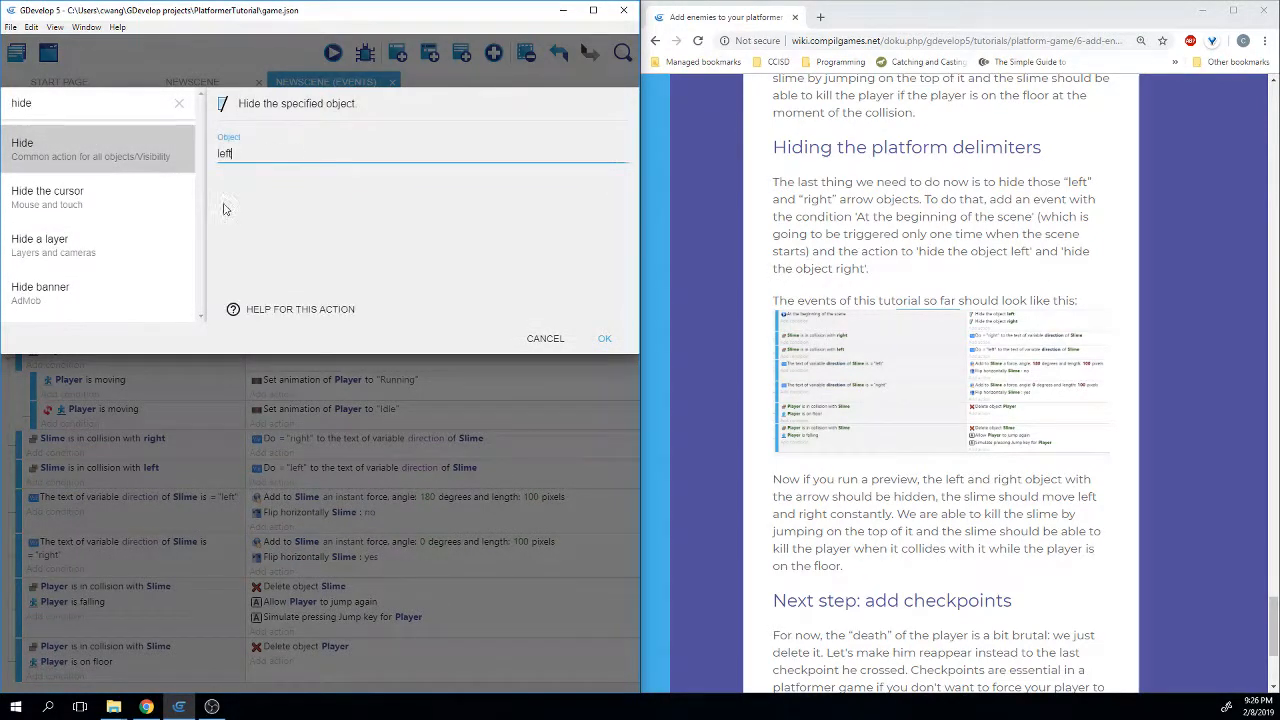
click(604, 338)
Cut the Hide action for left and paste it back into the beginning-of-scene event.
right_click(267, 103)
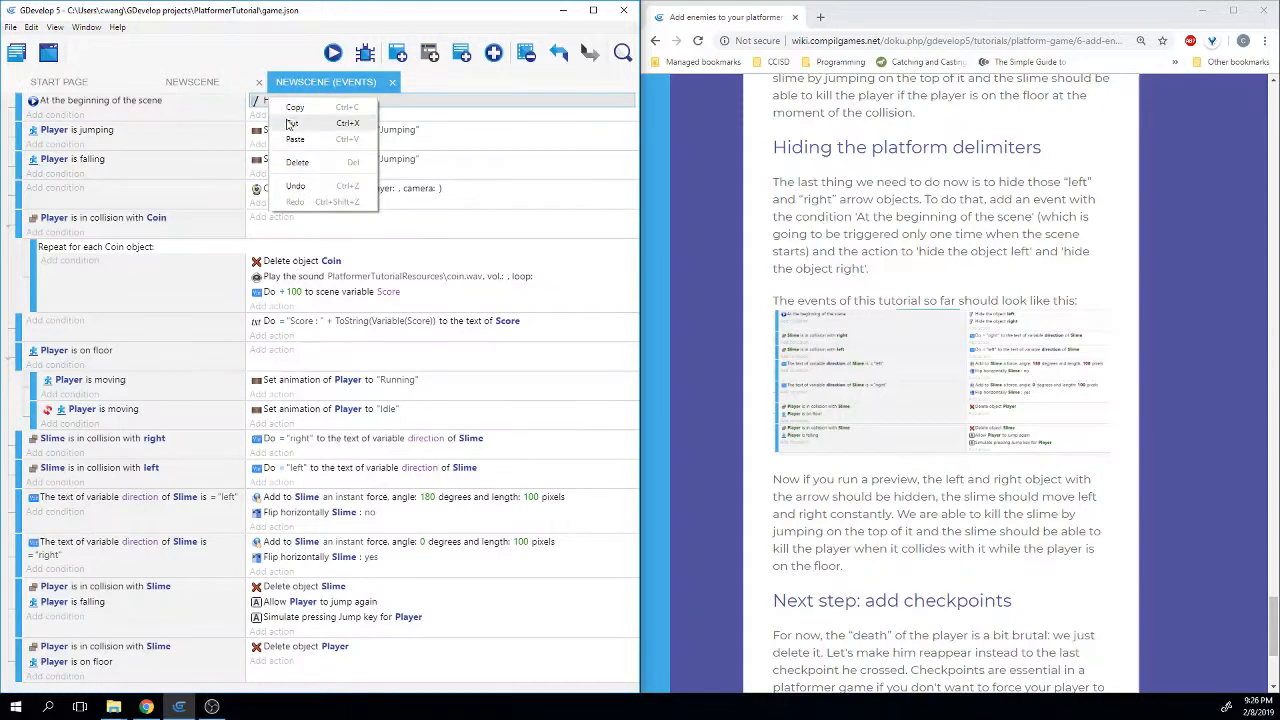
click(300, 160)
right_click(267, 110)
click(263, 104)
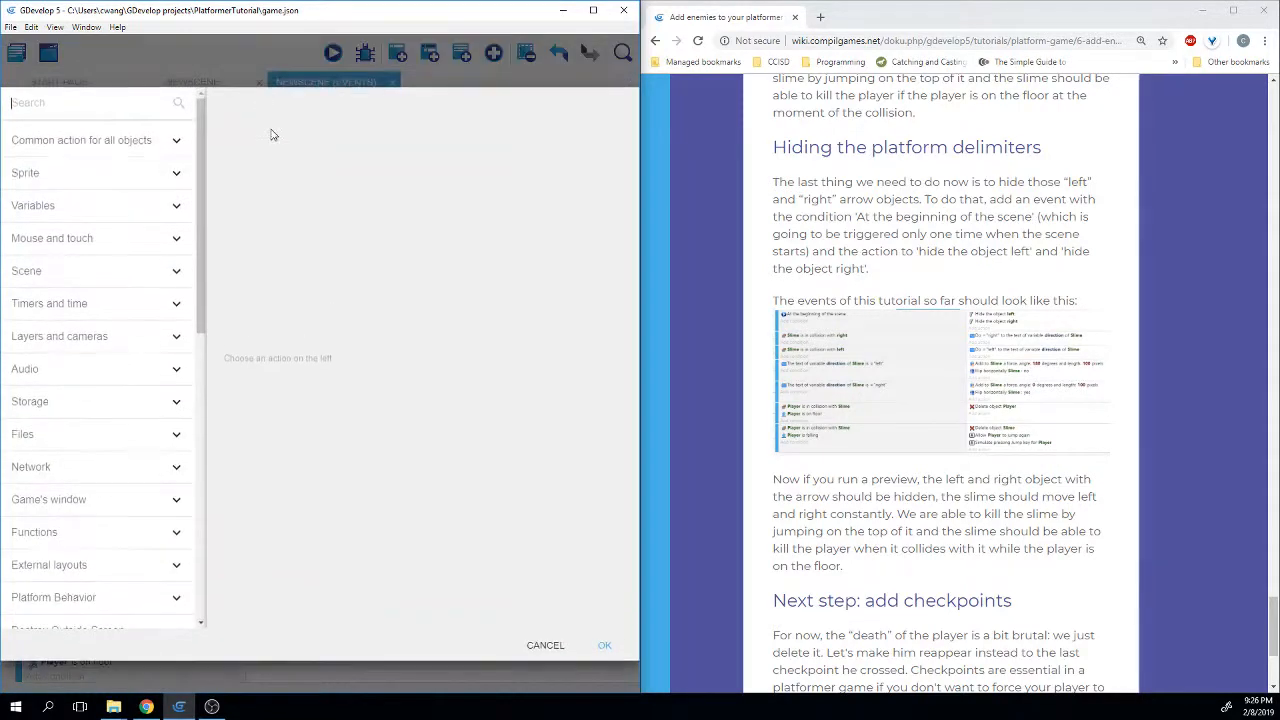
click(545, 645)
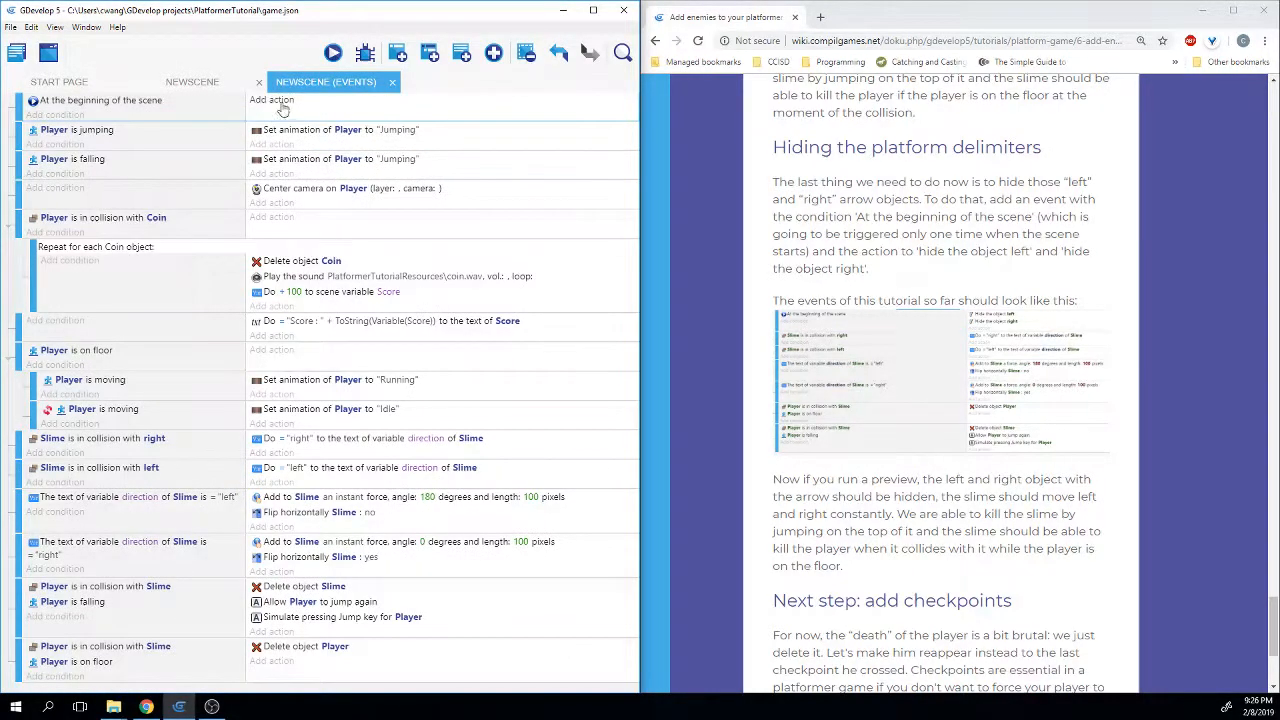
right_click(285, 100)
click(290, 110)
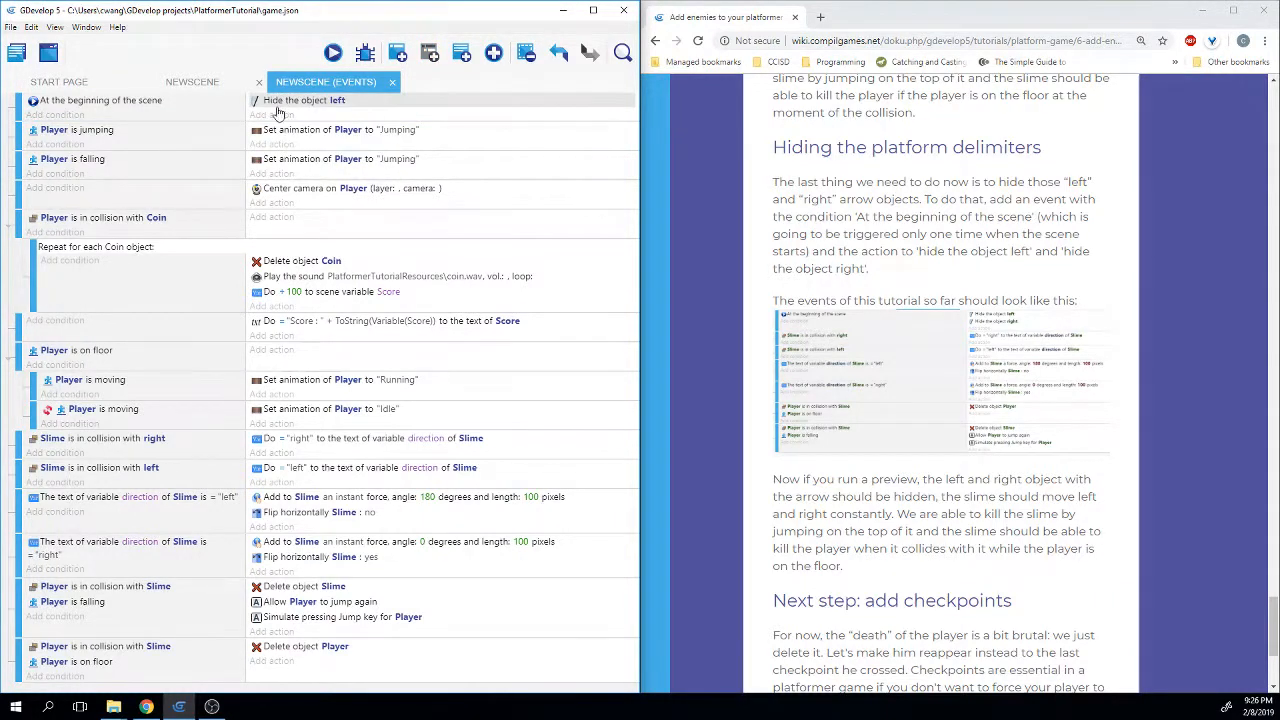
Duplicate the Hide action in the beginning-of-scene event with the copy's object set to right, and save the project.
right_click(282, 103)
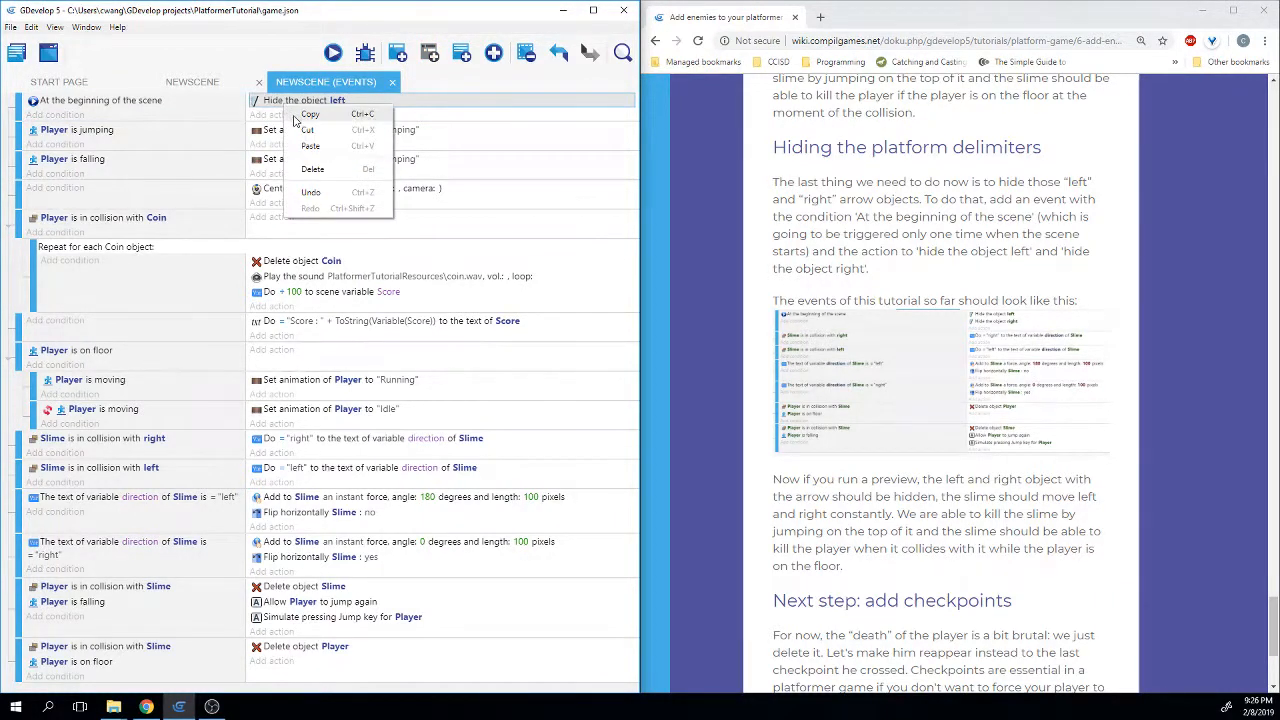
click(293, 116)
right_click(280, 118)
click(305, 159)
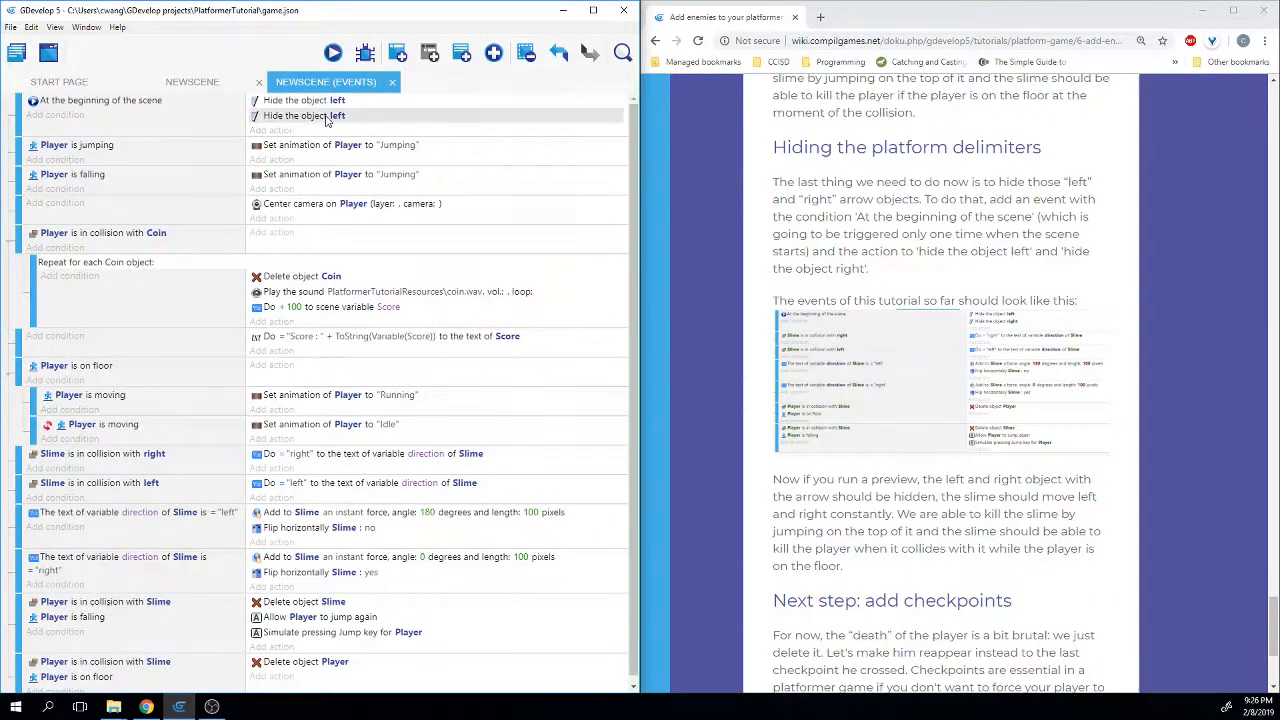
click(334, 117)
click(304, 155)
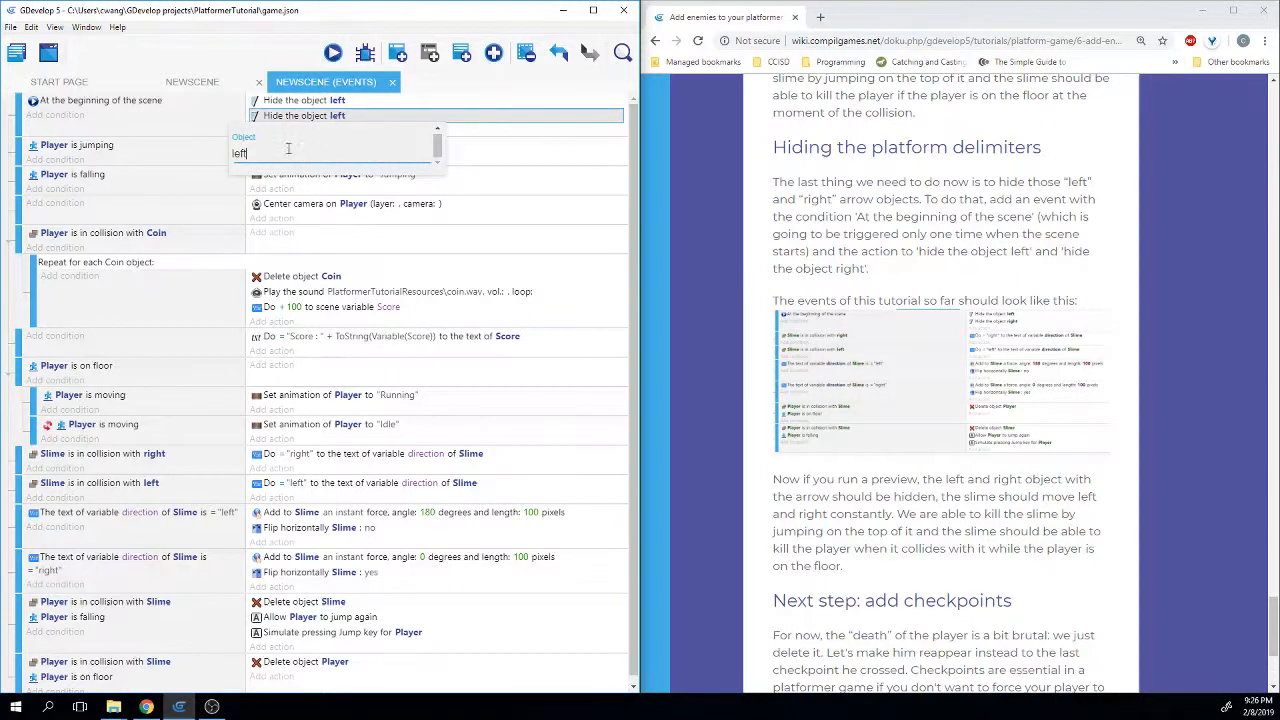
text(right)
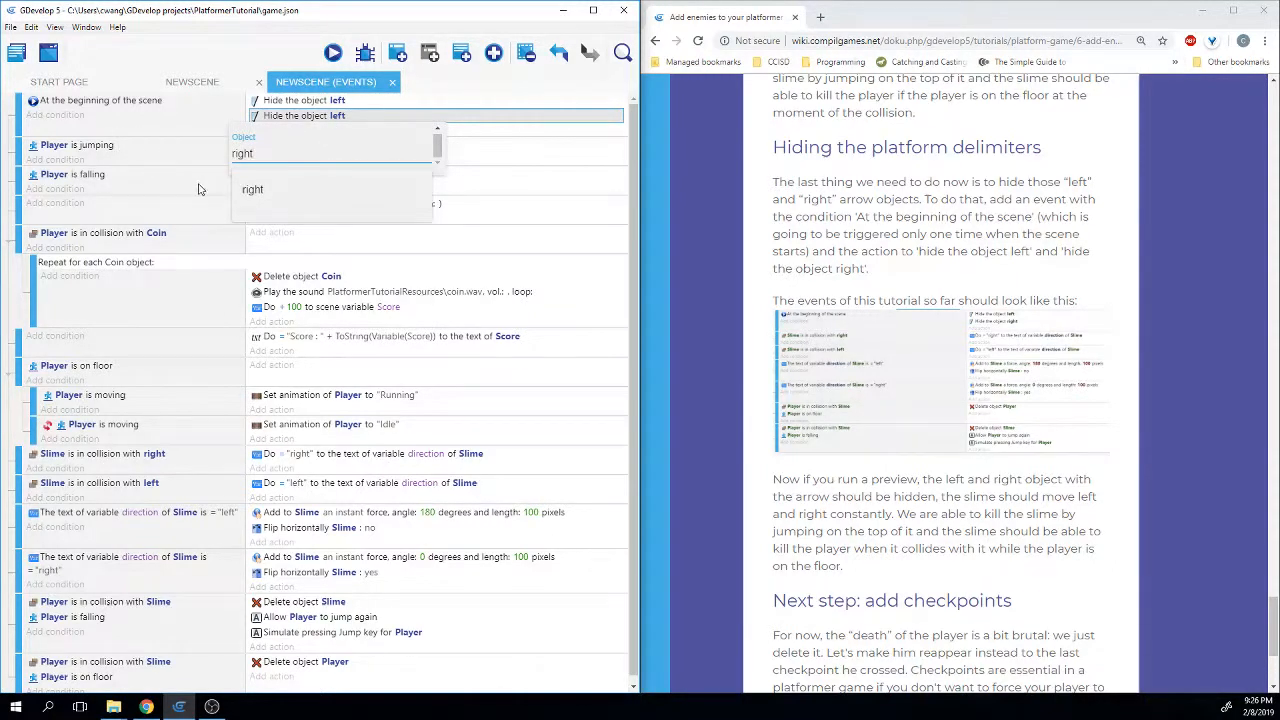
click(244, 193)
click(606, 232)
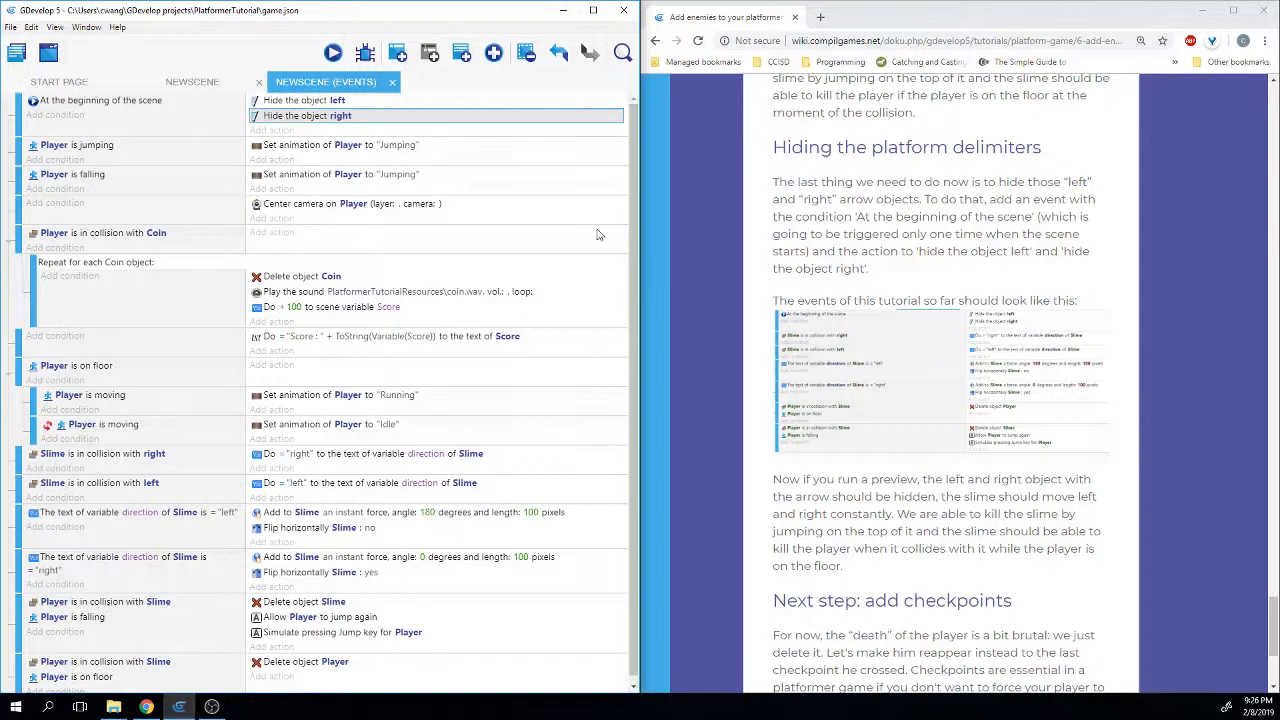
key(ctrl+s)
Read the tutorial's expected preview behaviour and preview the game, jumping up toward the slime's platform to check the hidden arrows.
scroll(776, 272, down, 1)
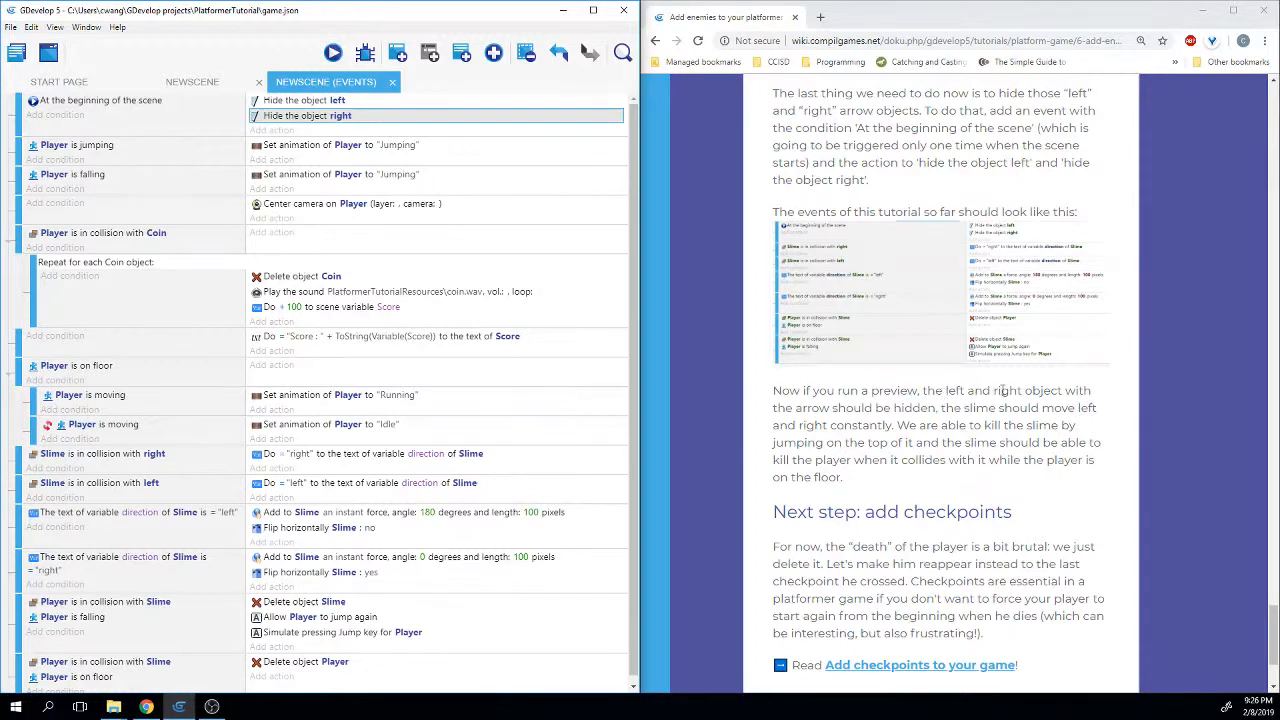
scroll(925, 418, down, 1)
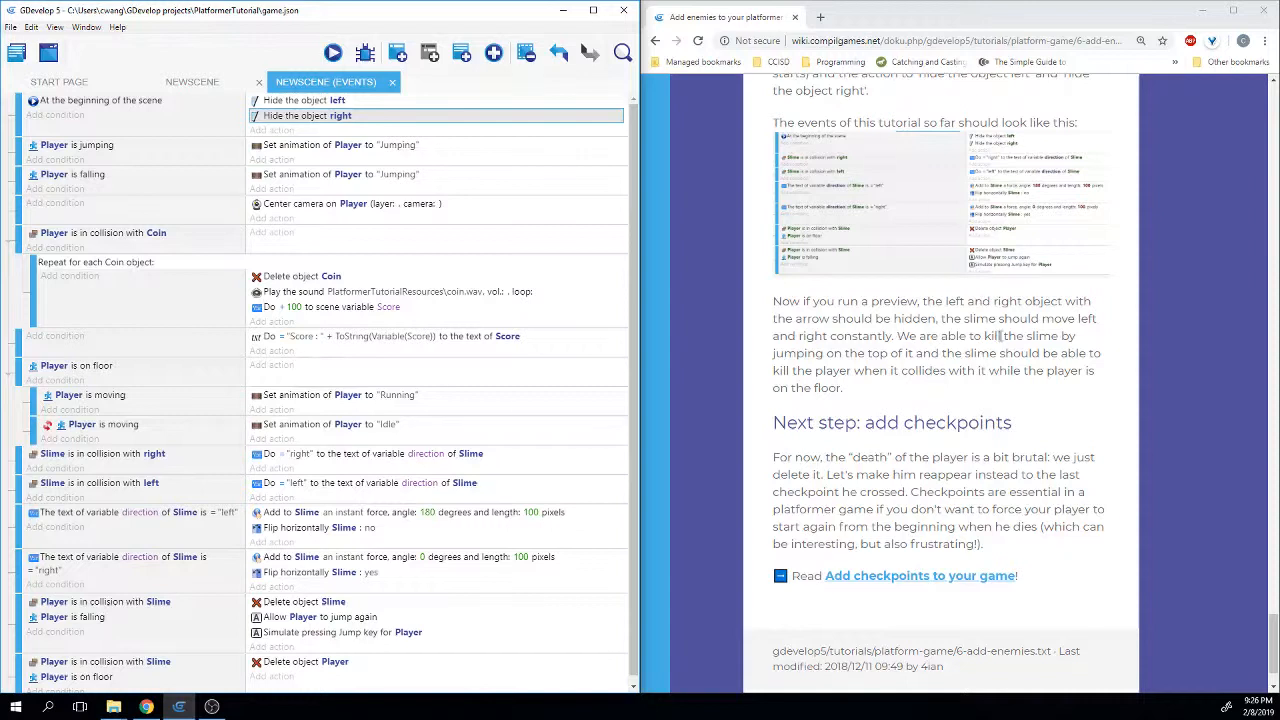
drag(940, 353, 1018, 386)
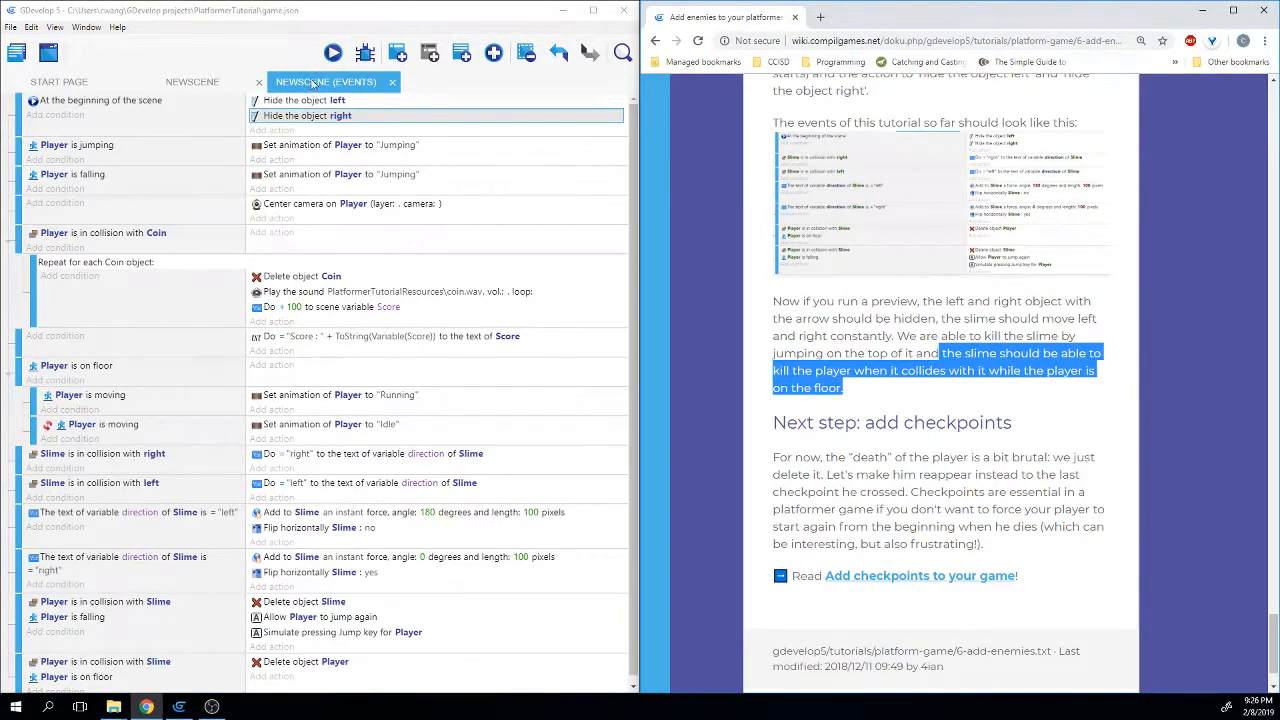
click(93, 281)
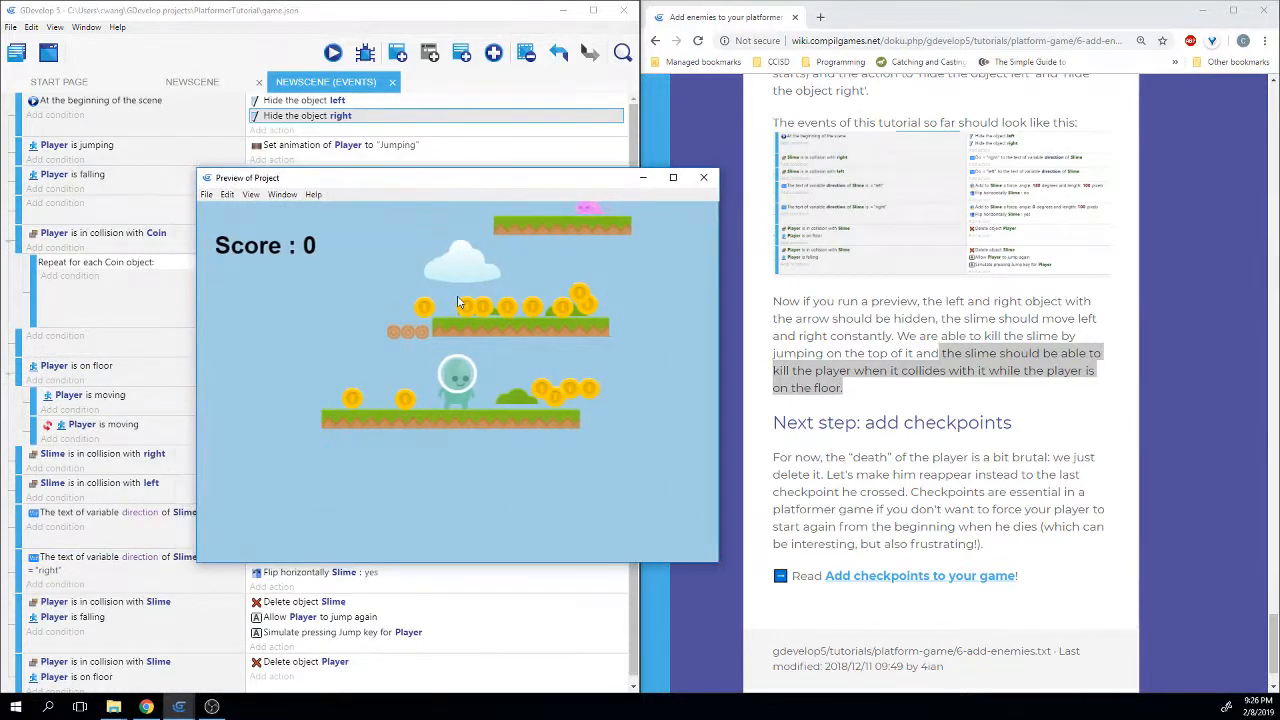
key(Left)
key(space)
key(Right)
key(space)
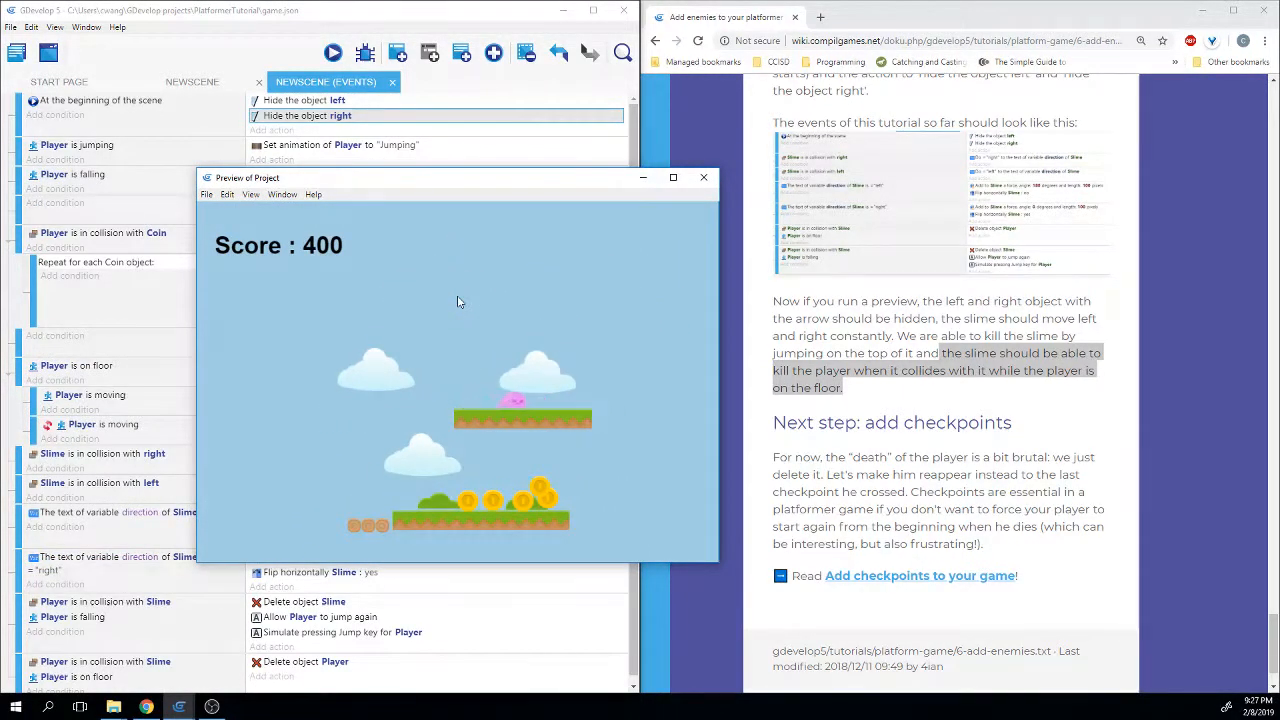
click(703, 176)
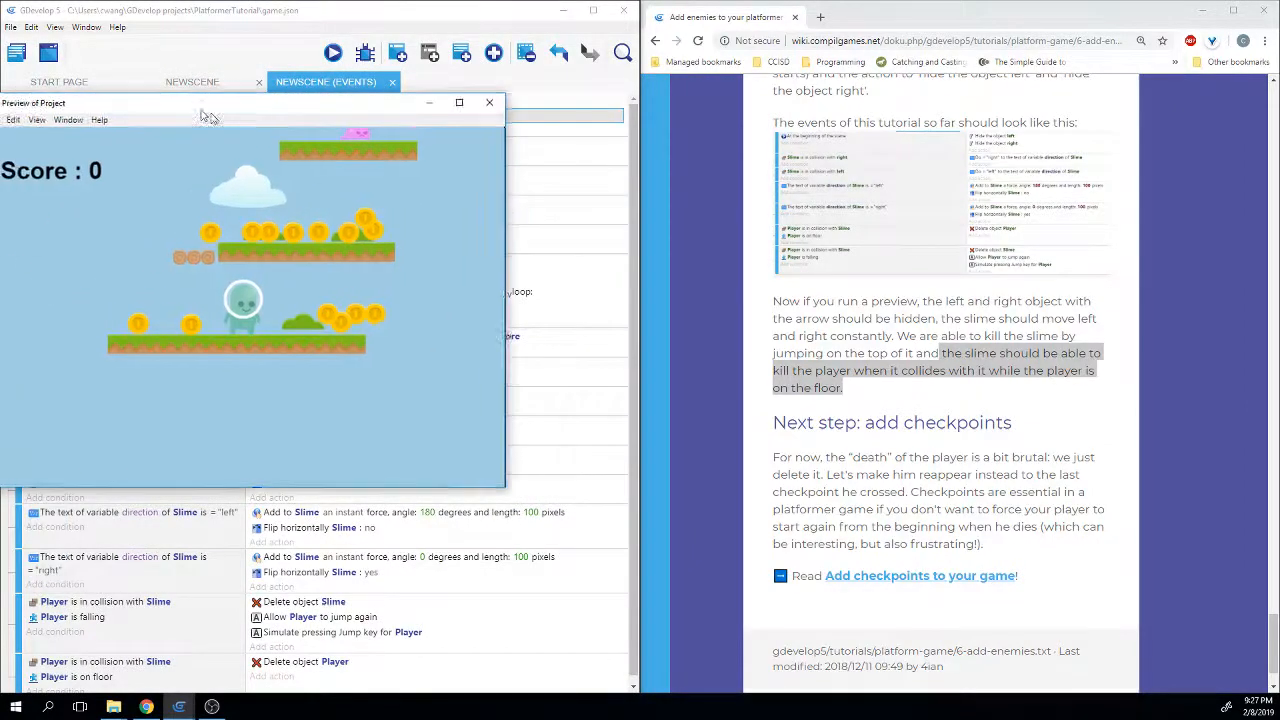
Preview the game again and move the player onto the slime's platform to test touching the slime while on the floor.
drag(205, 107, 384, 149)
key(Left)
key(space)
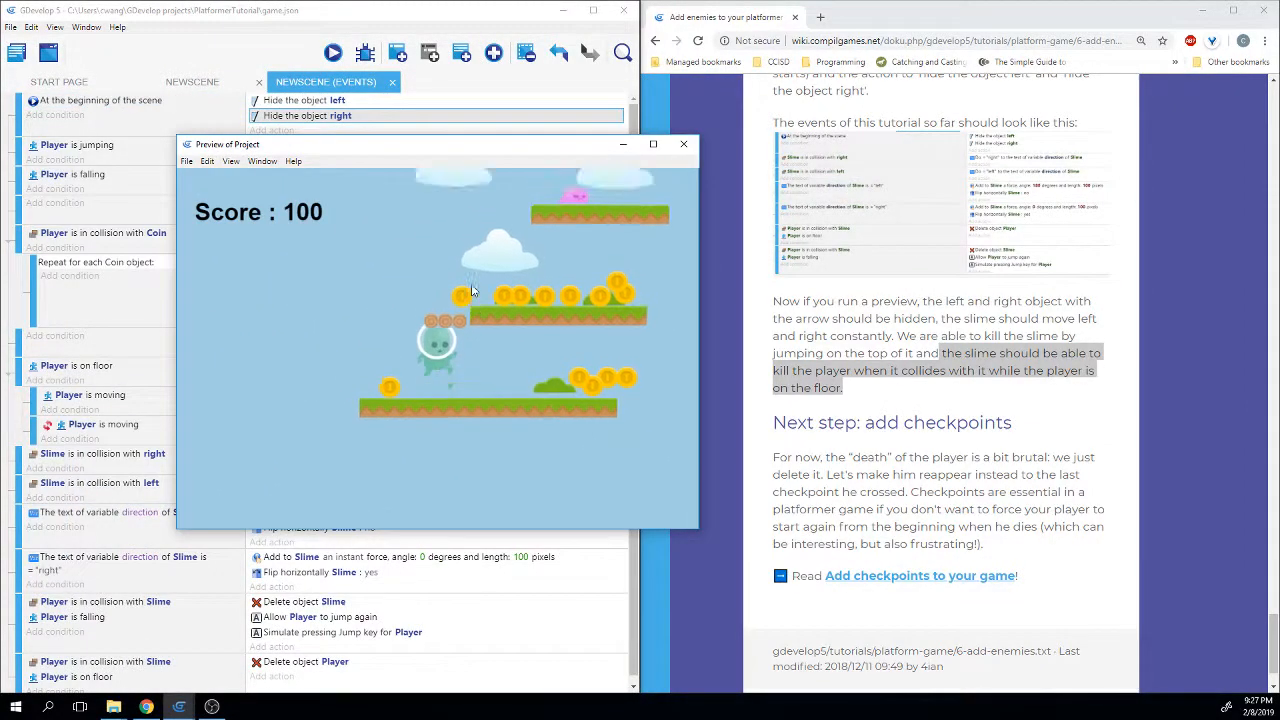
key(Right)
key(space)
key(Right)
key(Left)
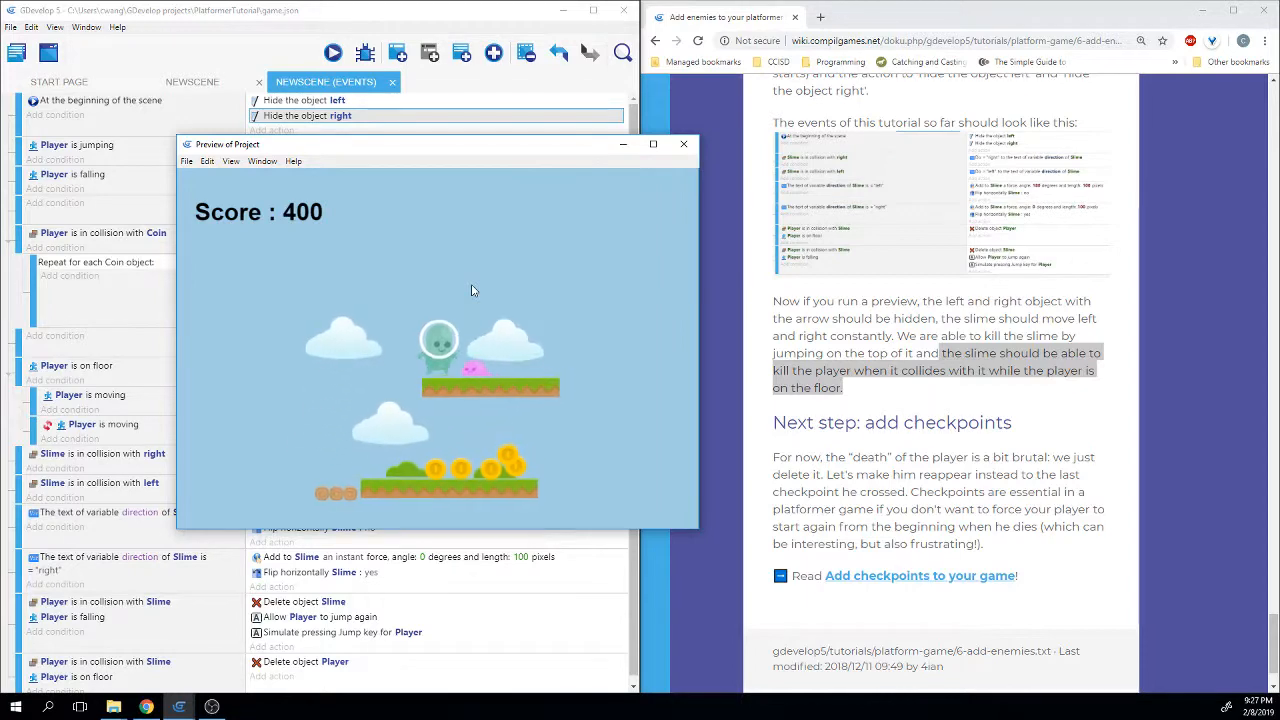
click(684, 143)
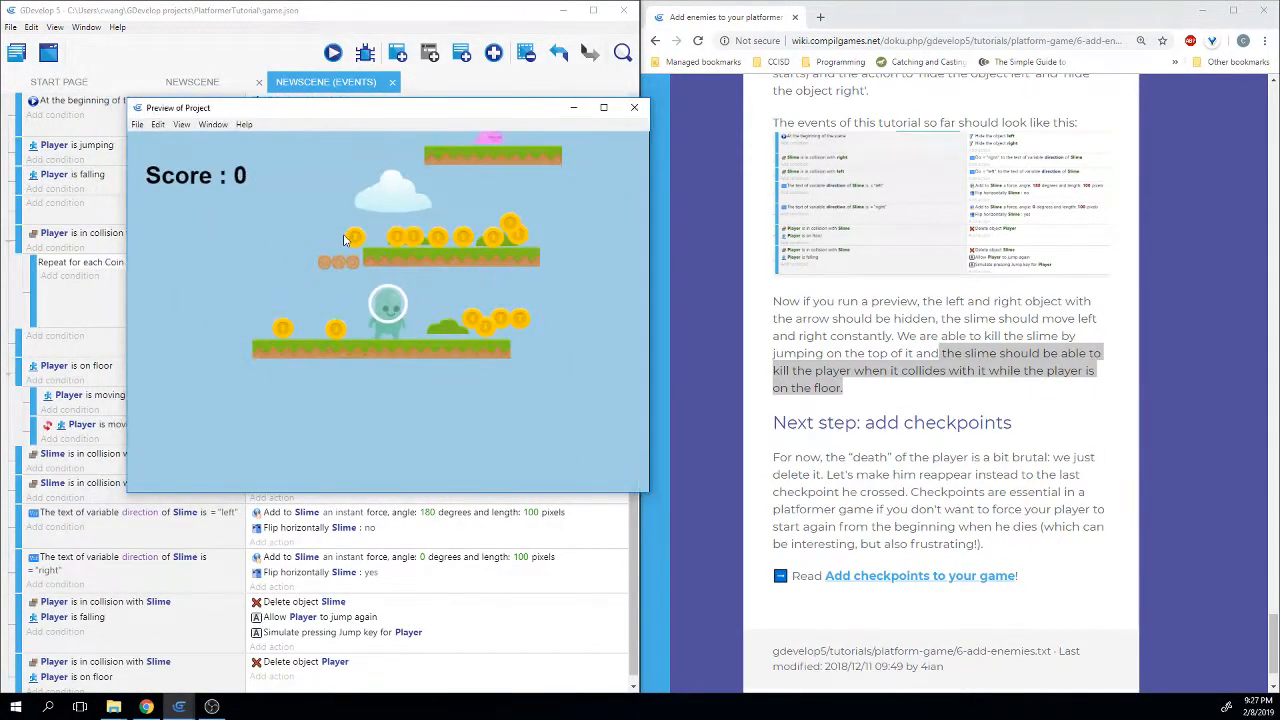
Jump the player up the platforms in the preview and land on the slime to test stomping it, and close the preview.
key(Left)
key(space)
key(Right)
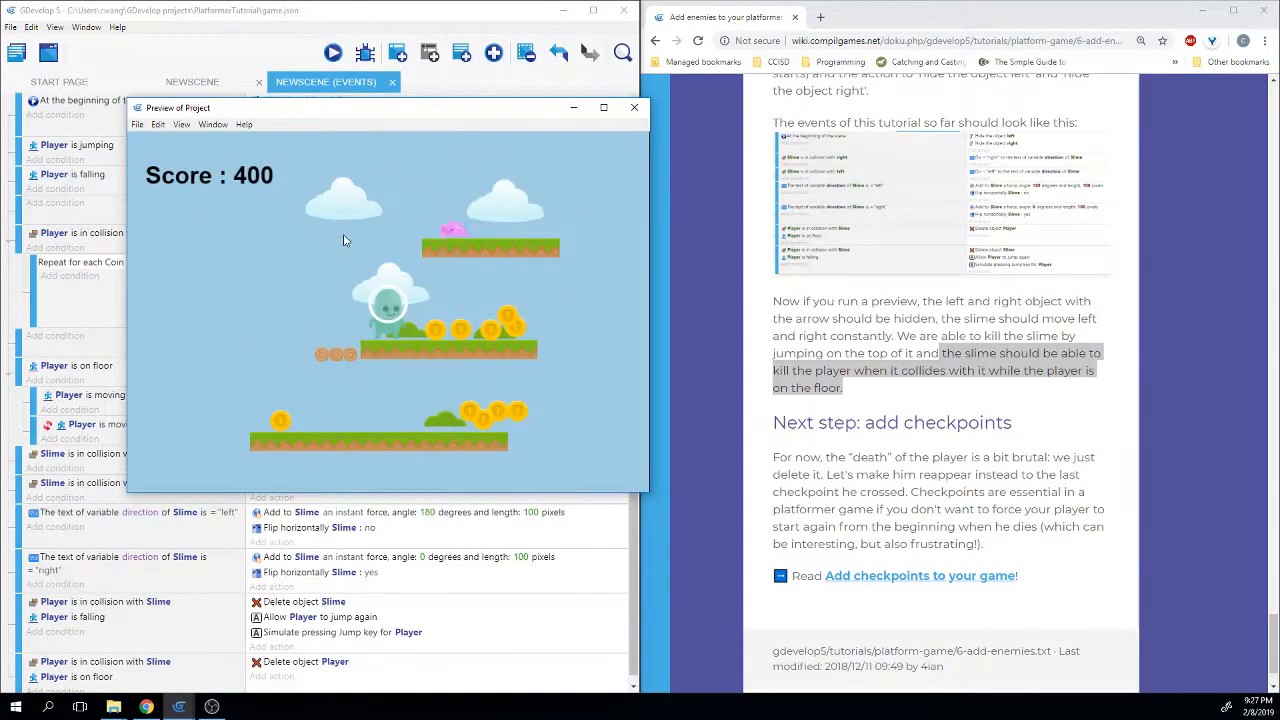
key(space)
key(Right)
key(space)
key(Right)
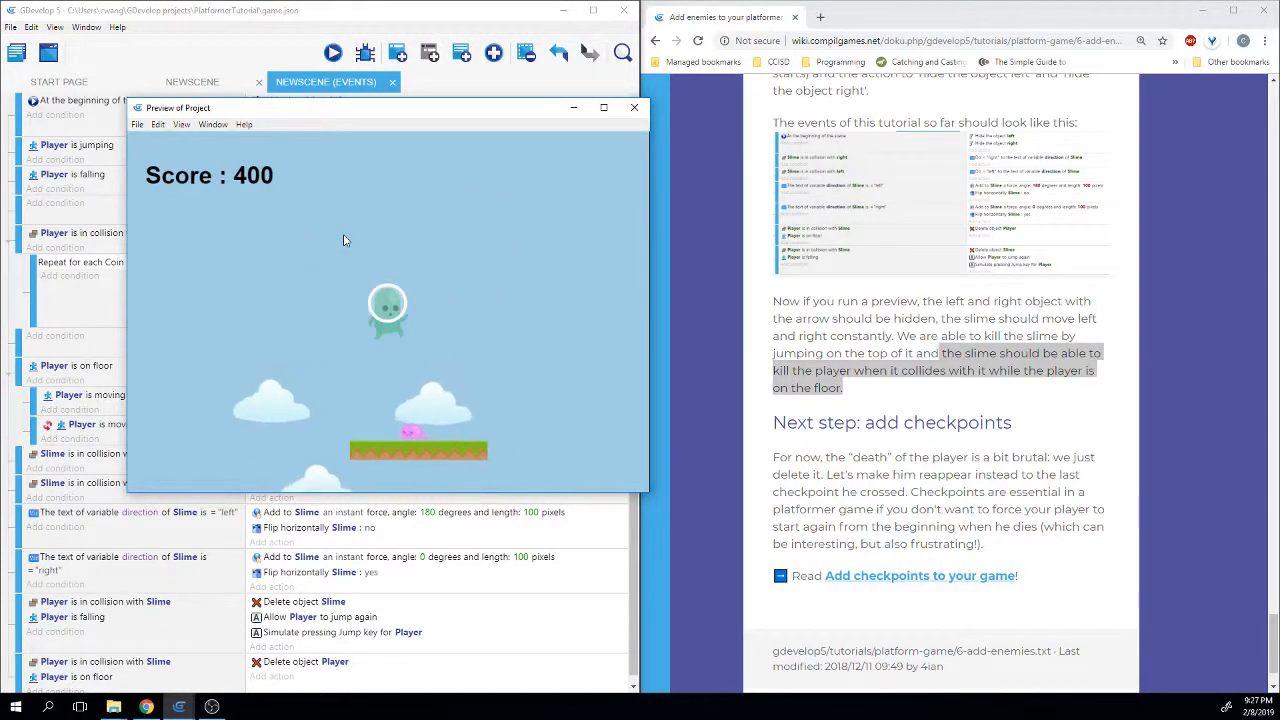
key(Left)
key(Right)
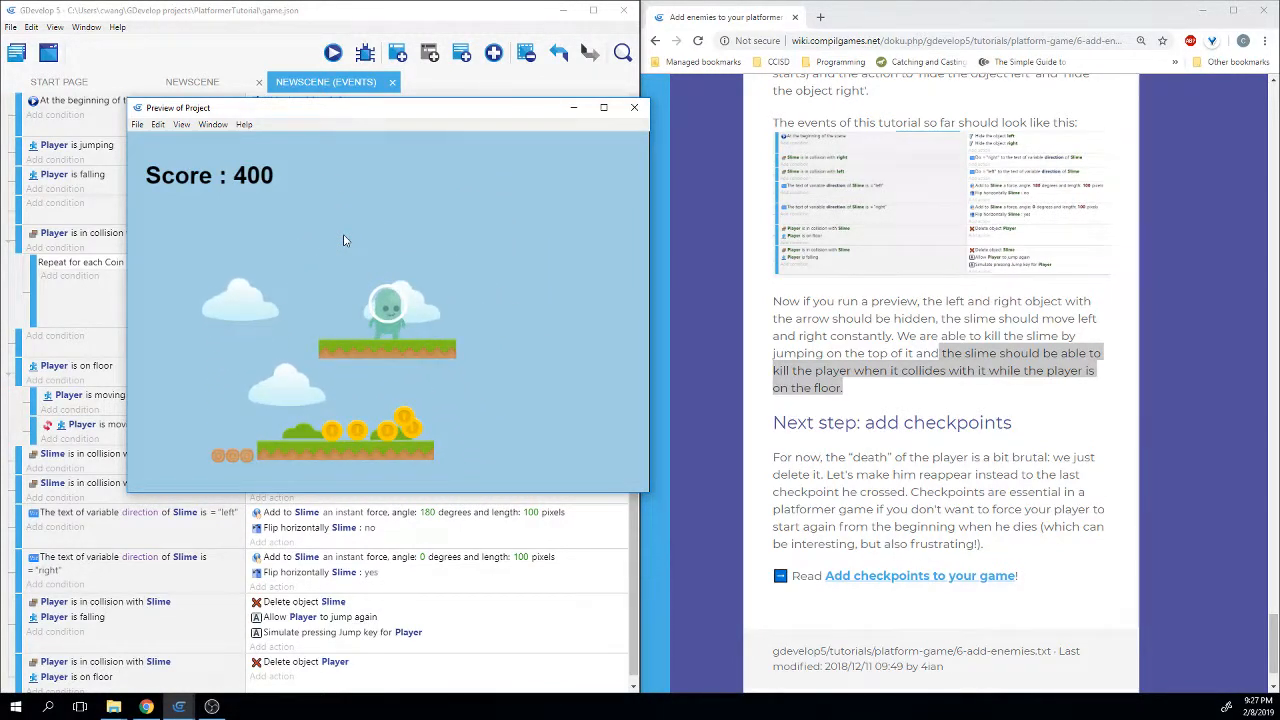
click(634, 107)
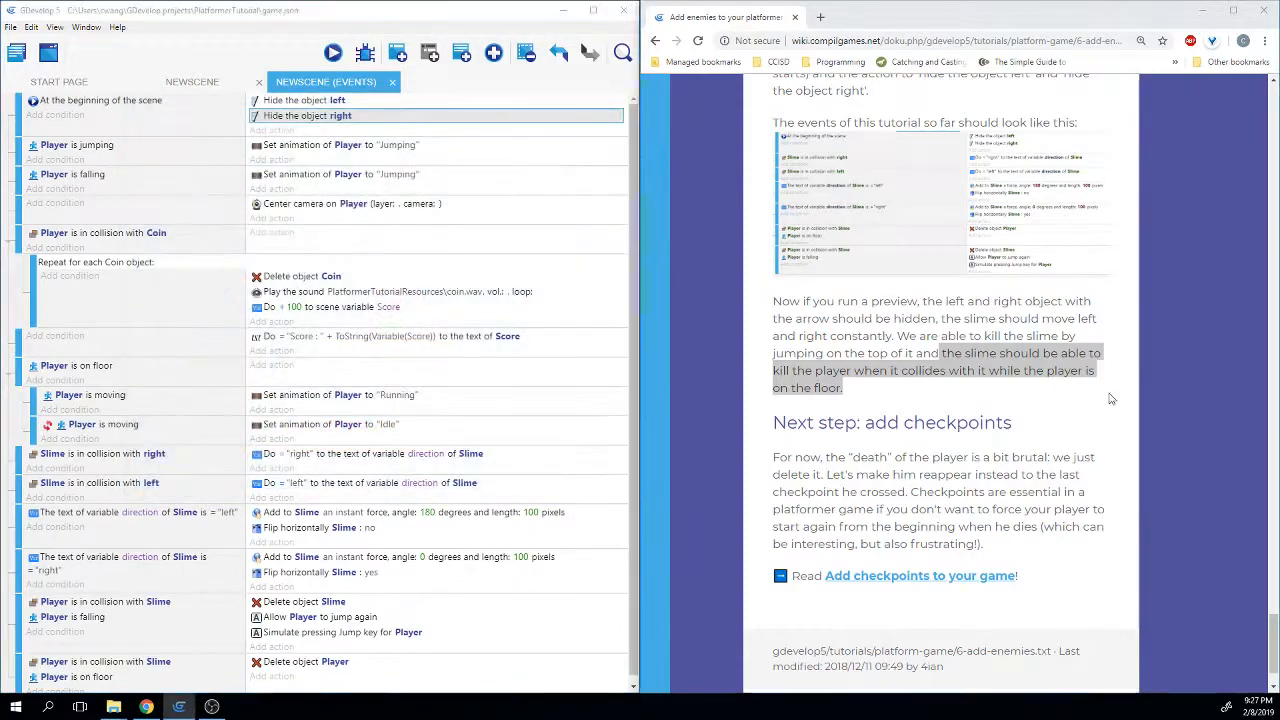
Review the add-enemies tutorial page from its beginning to the checkpoints section, covering slime creation, movement, kill events and hidden delimiters.
click(1110, 399)
drag(1273, 644, 1245, 121)
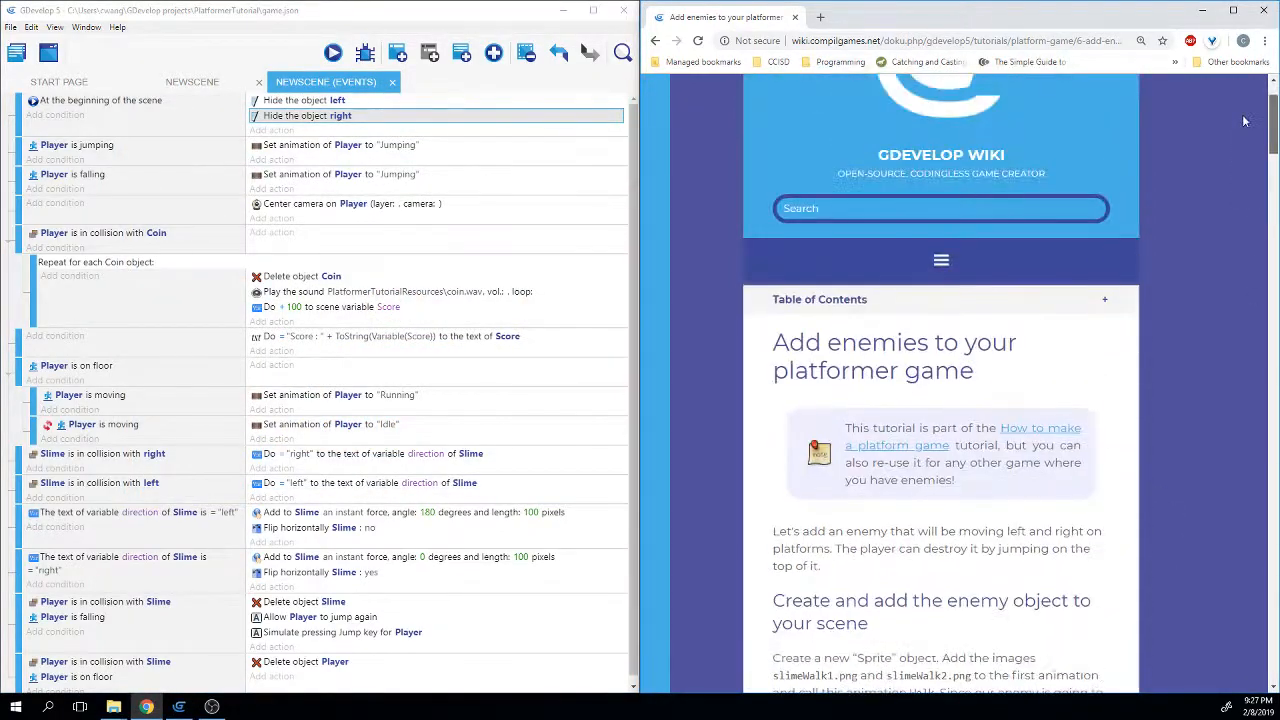
scroll(1245, 121, down, 5)
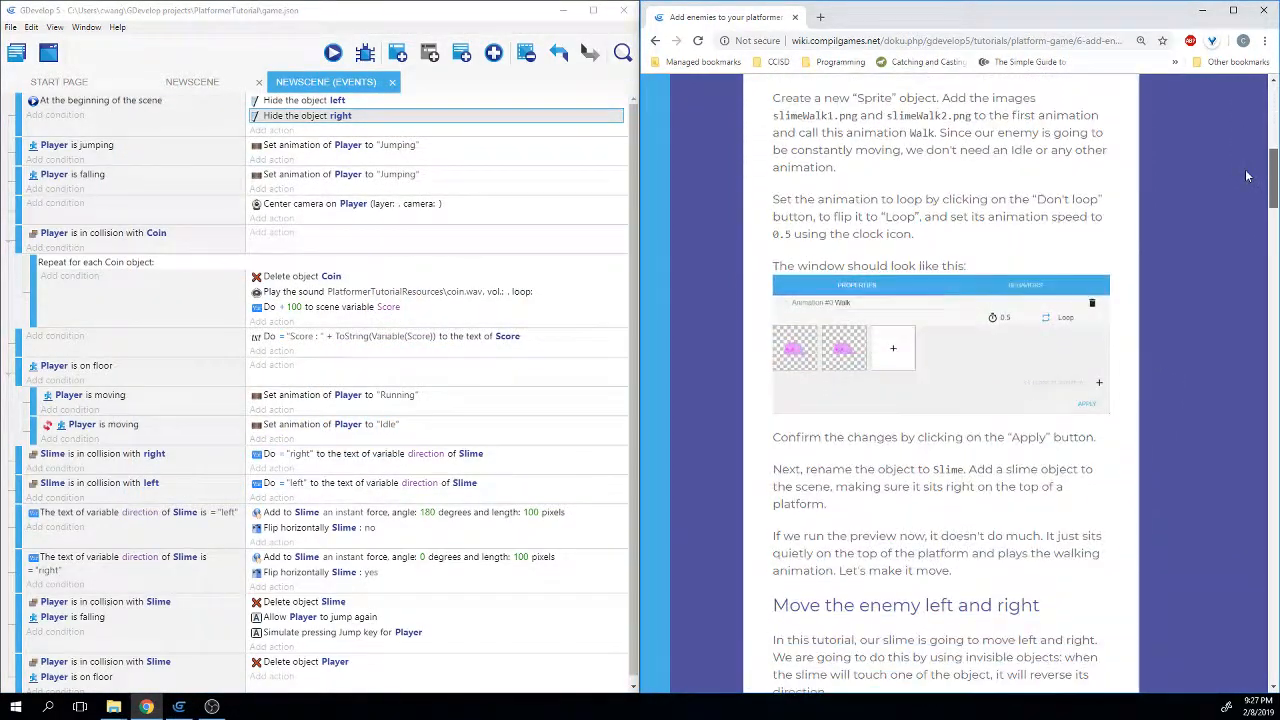
scroll(1247, 176, down, 4)
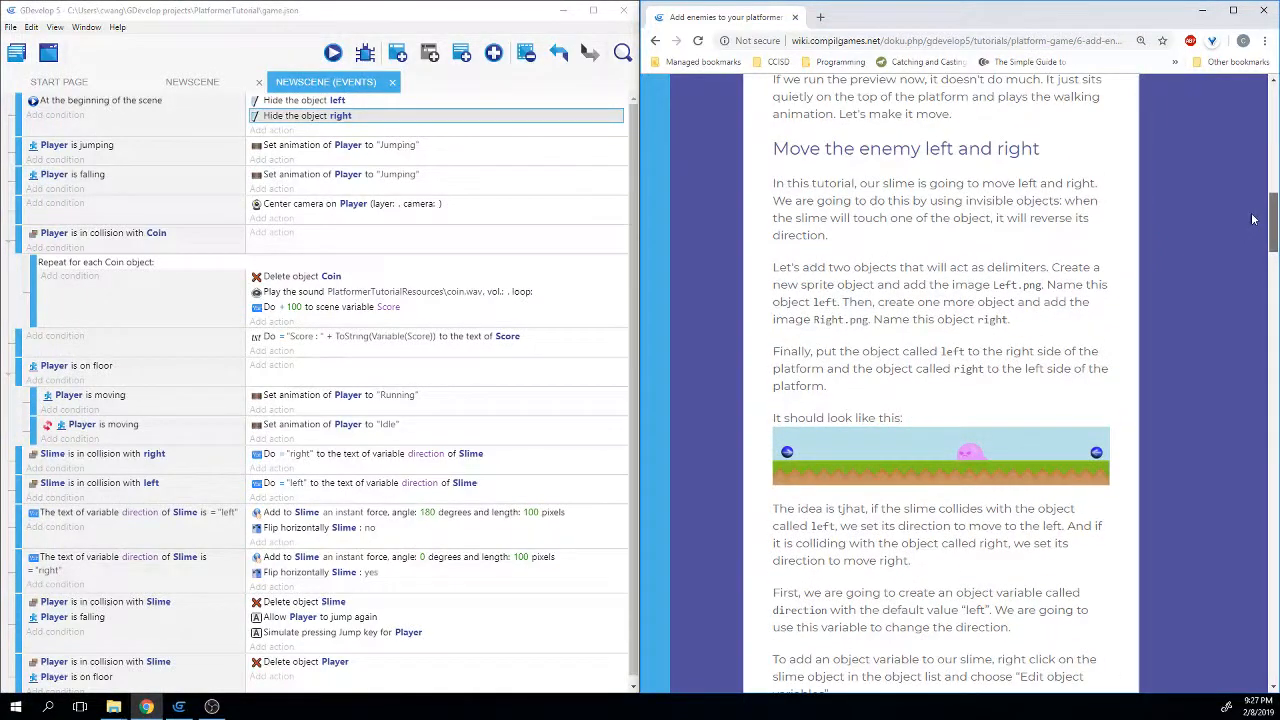
scroll(1255, 224, down, 15)
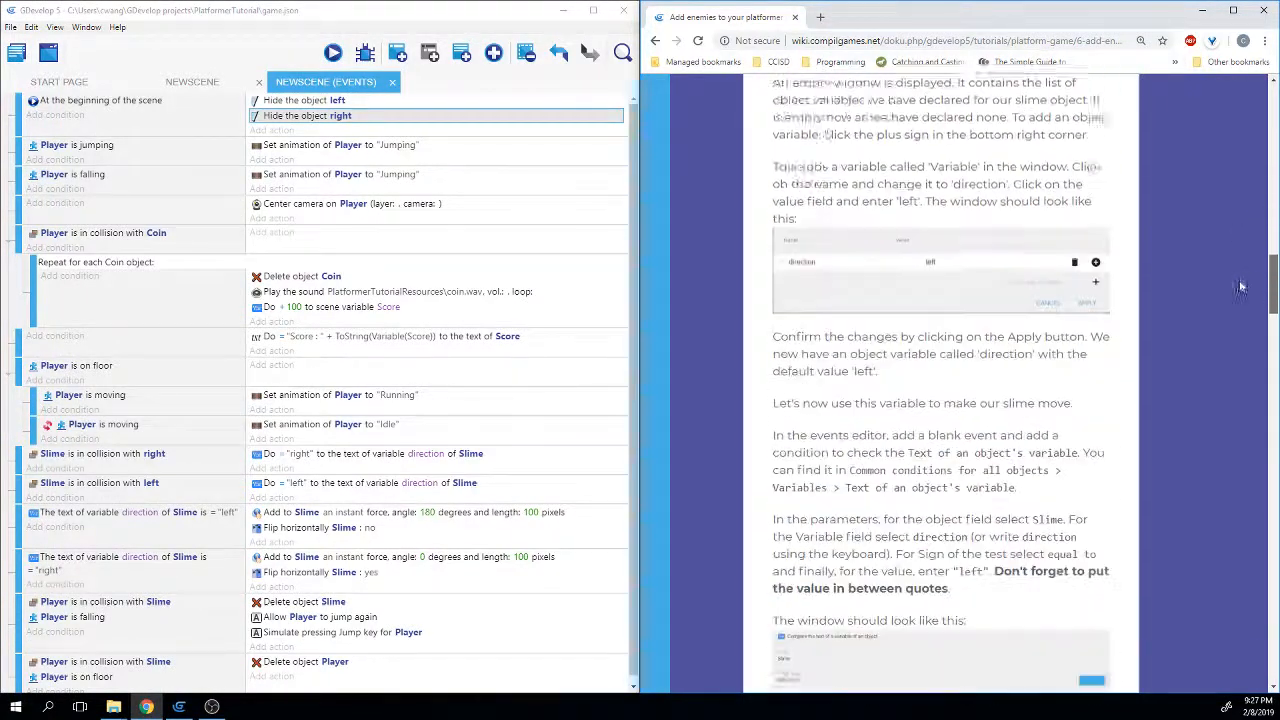
scroll(1228, 385, down, 7)
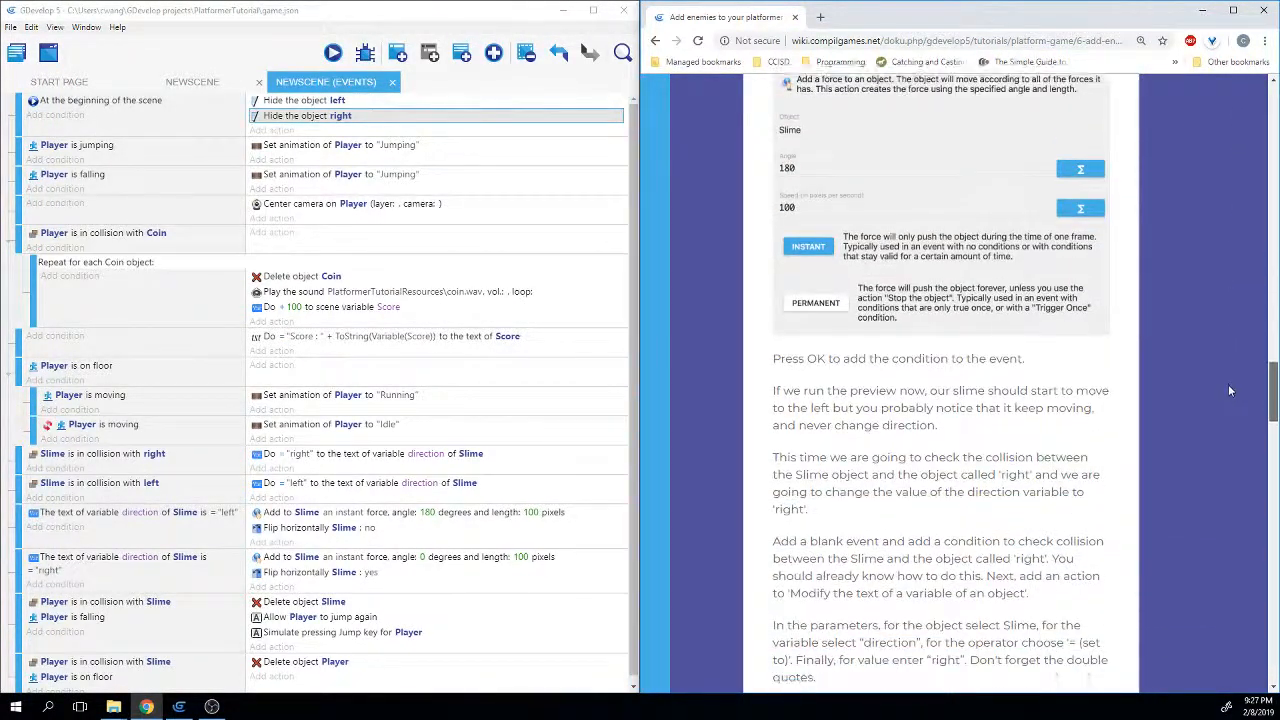
scroll(1224, 455, down, 5)
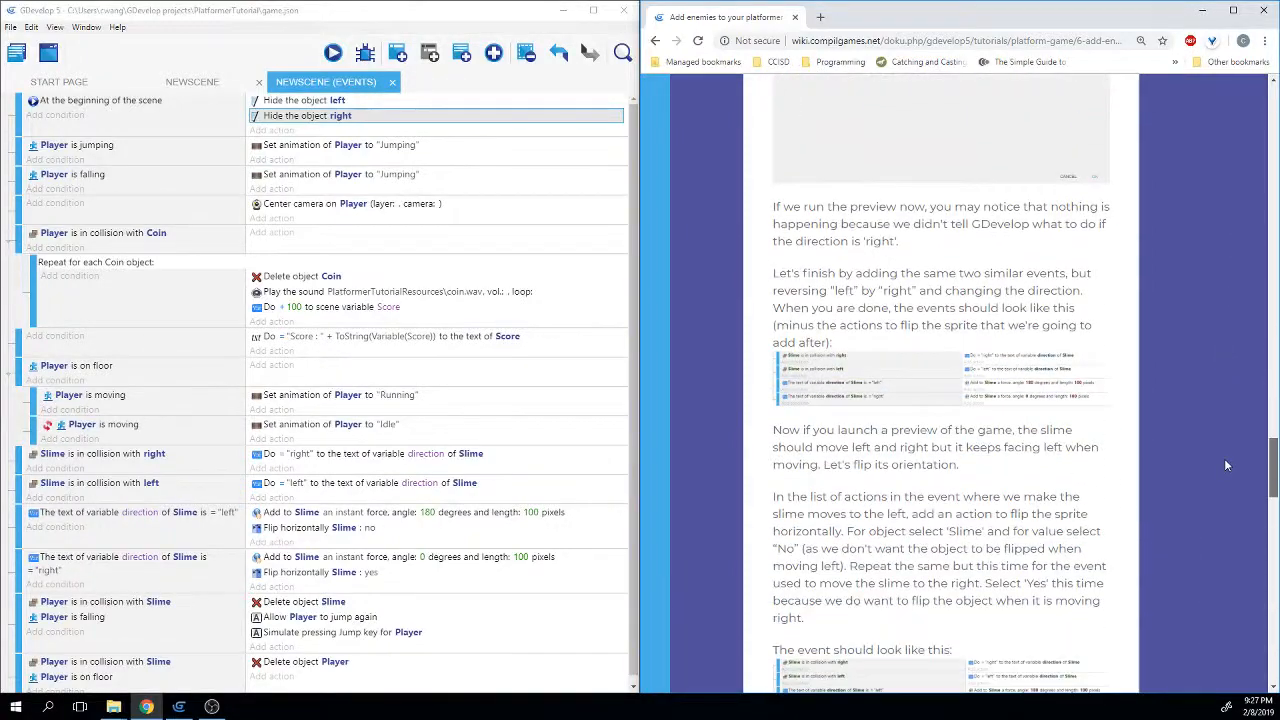
scroll(1230, 497, down, 3)
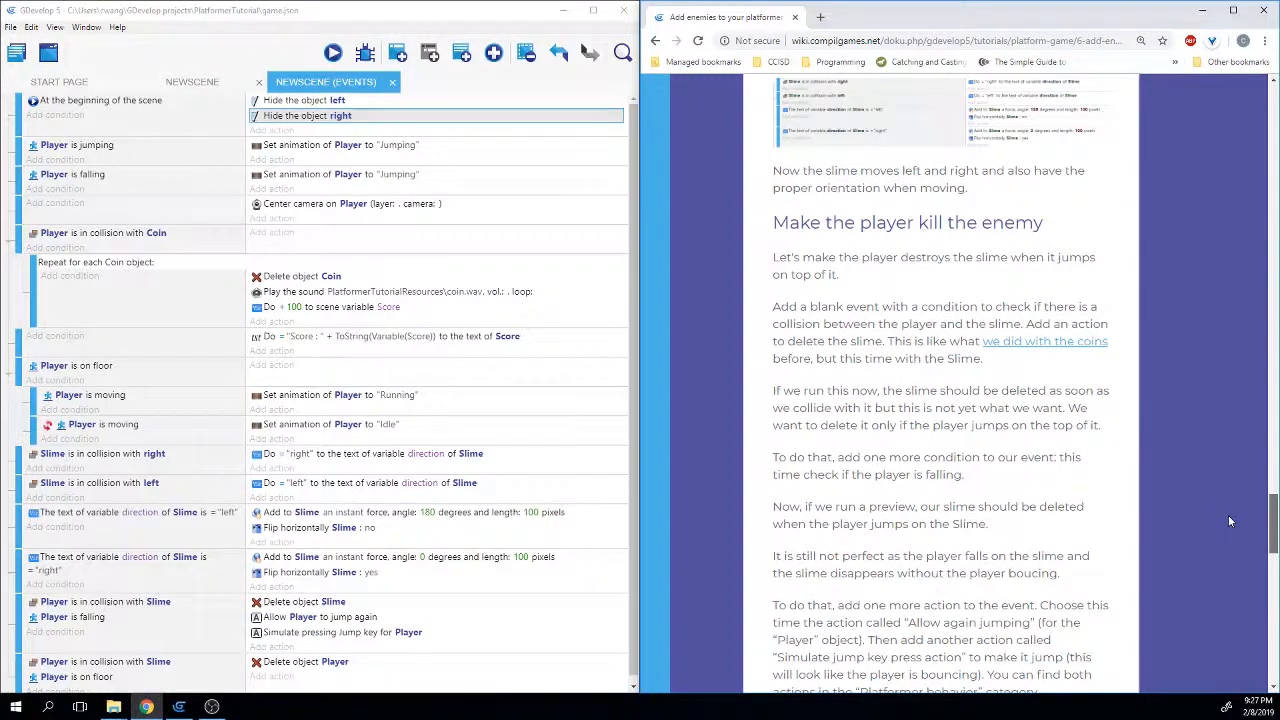
scroll(1231, 528, down, 2)
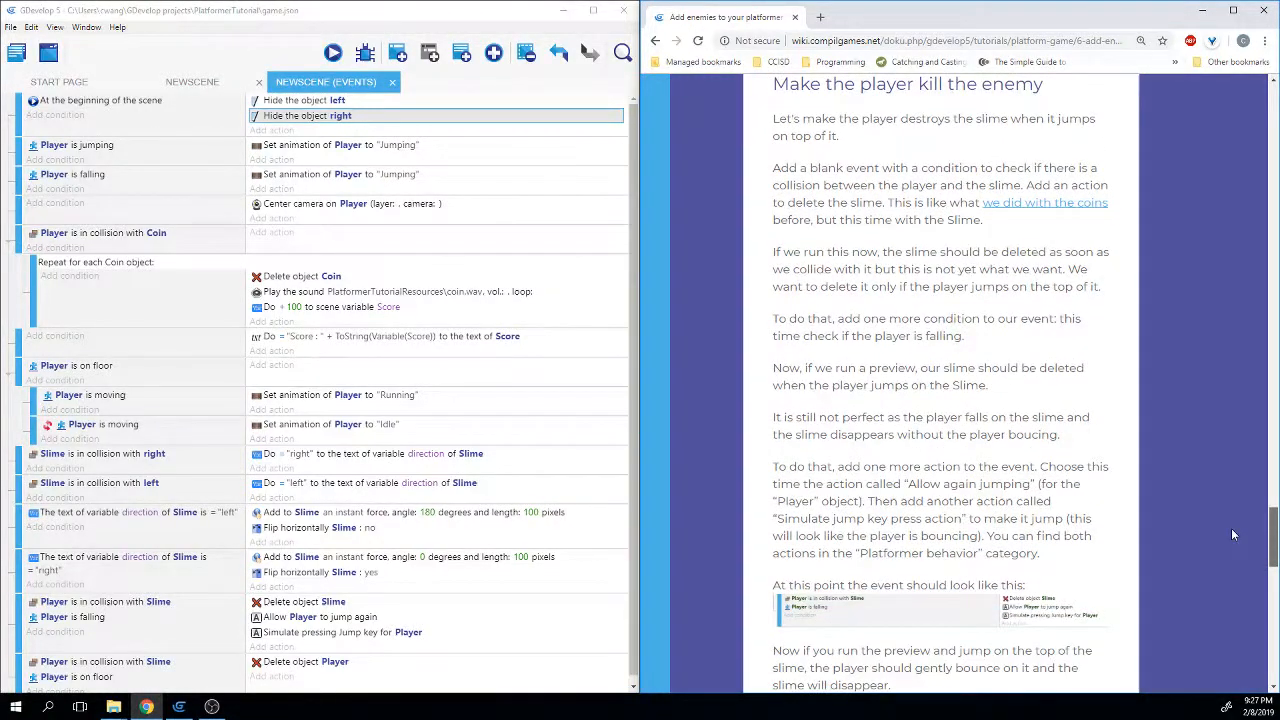
scroll(1231, 530, down, 3)
scroll(1231, 554, down, 3)
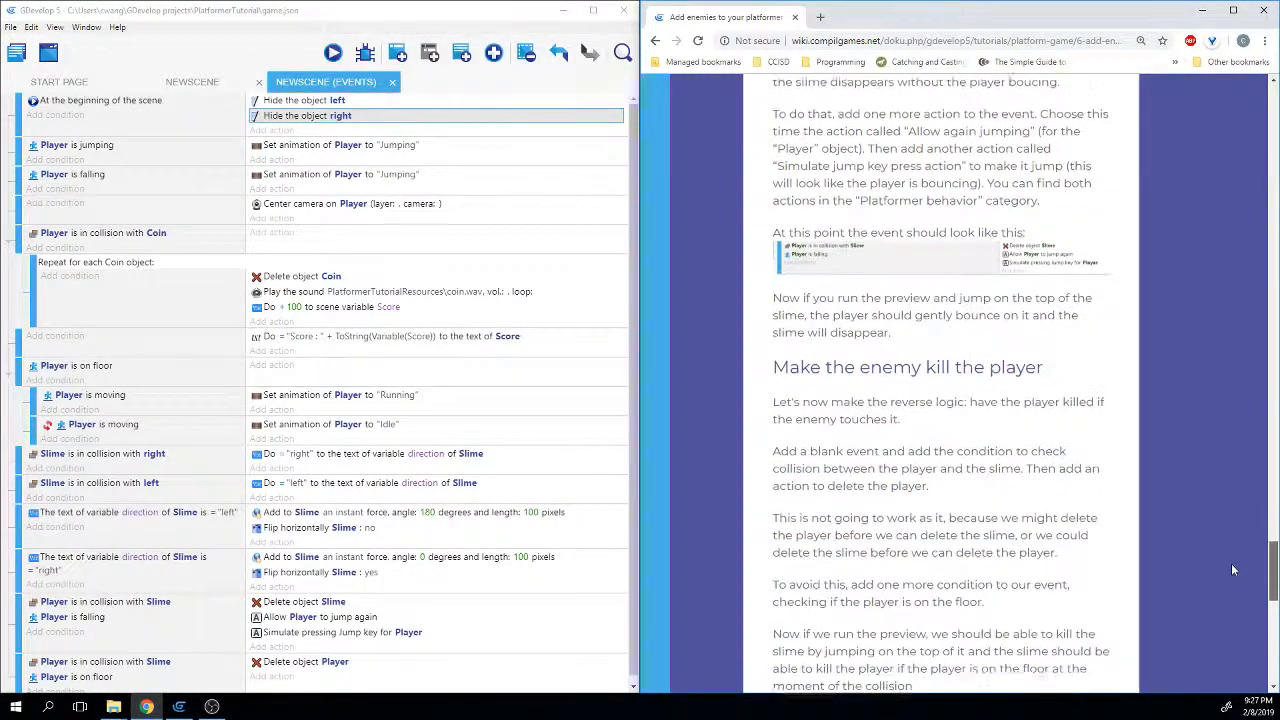
scroll(1231, 580, down, 5)
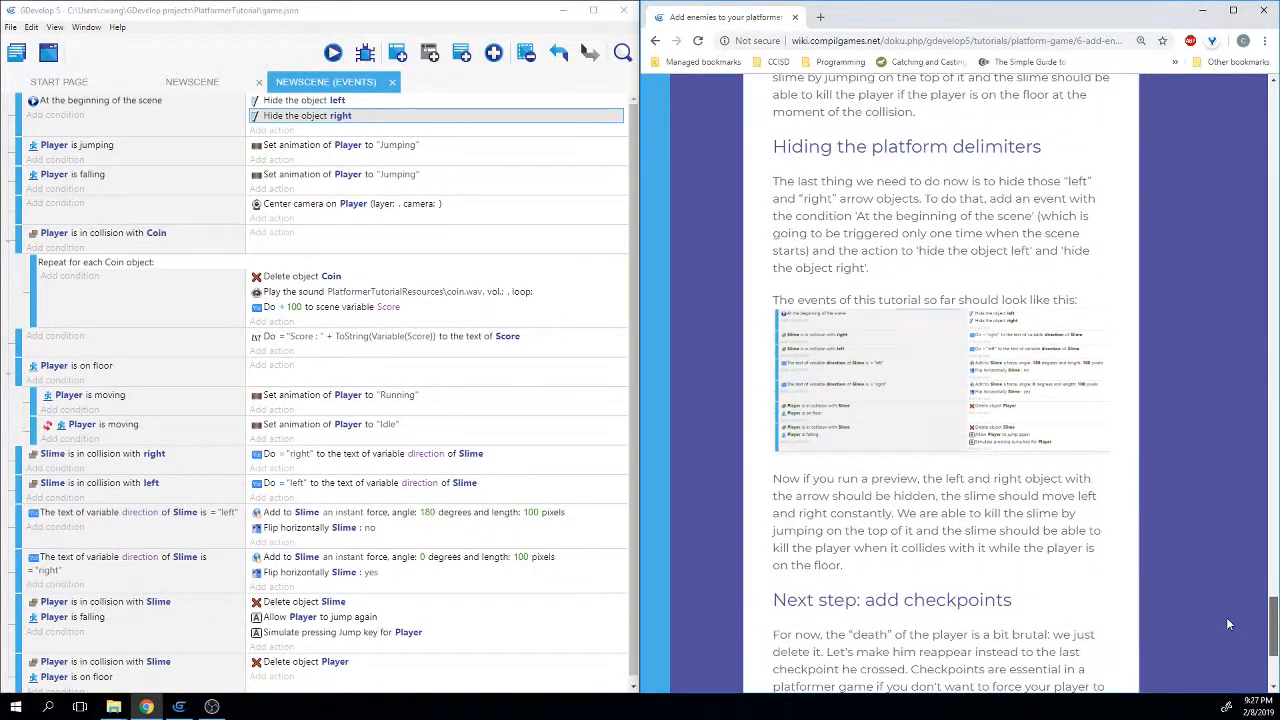
scroll(1229, 628, down, 3)
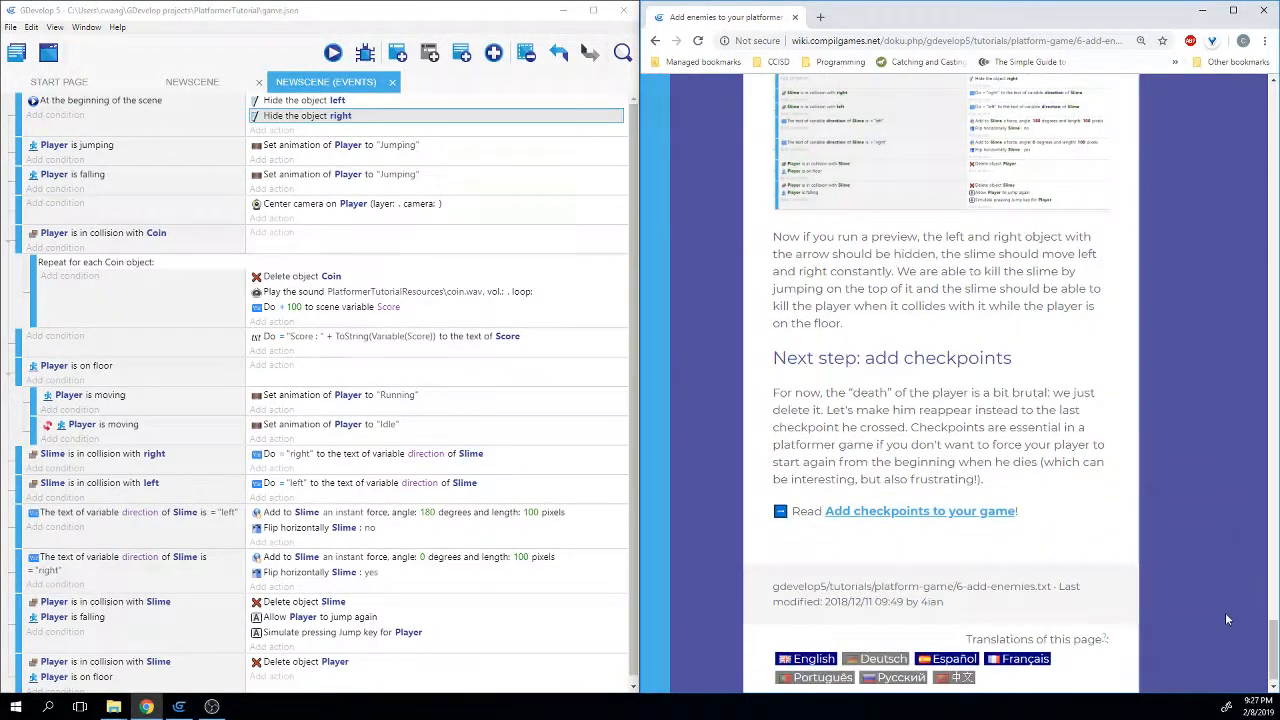